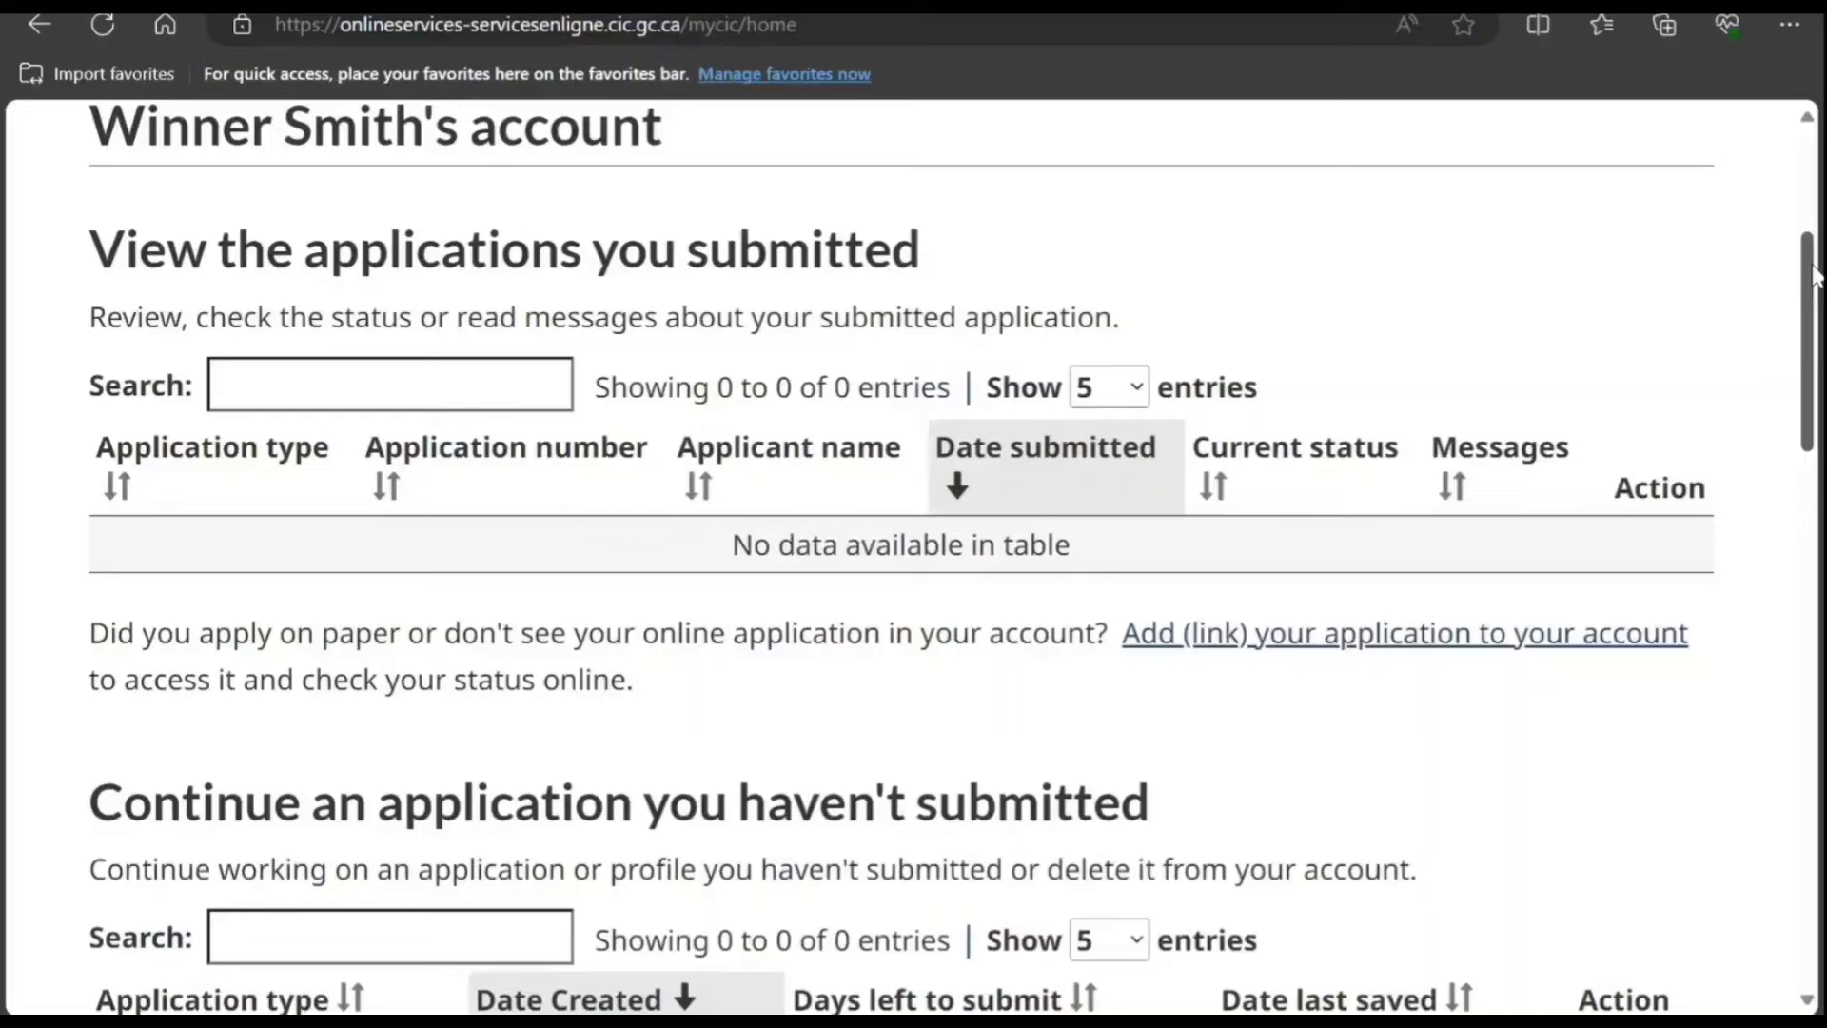
Step: Start the visa, study and work permit eligibility check from Apply to come to Canada
{"action": "scroll", "coordinate": [1412, 440], "scroll_direction": "down", "scroll_amount": 8}
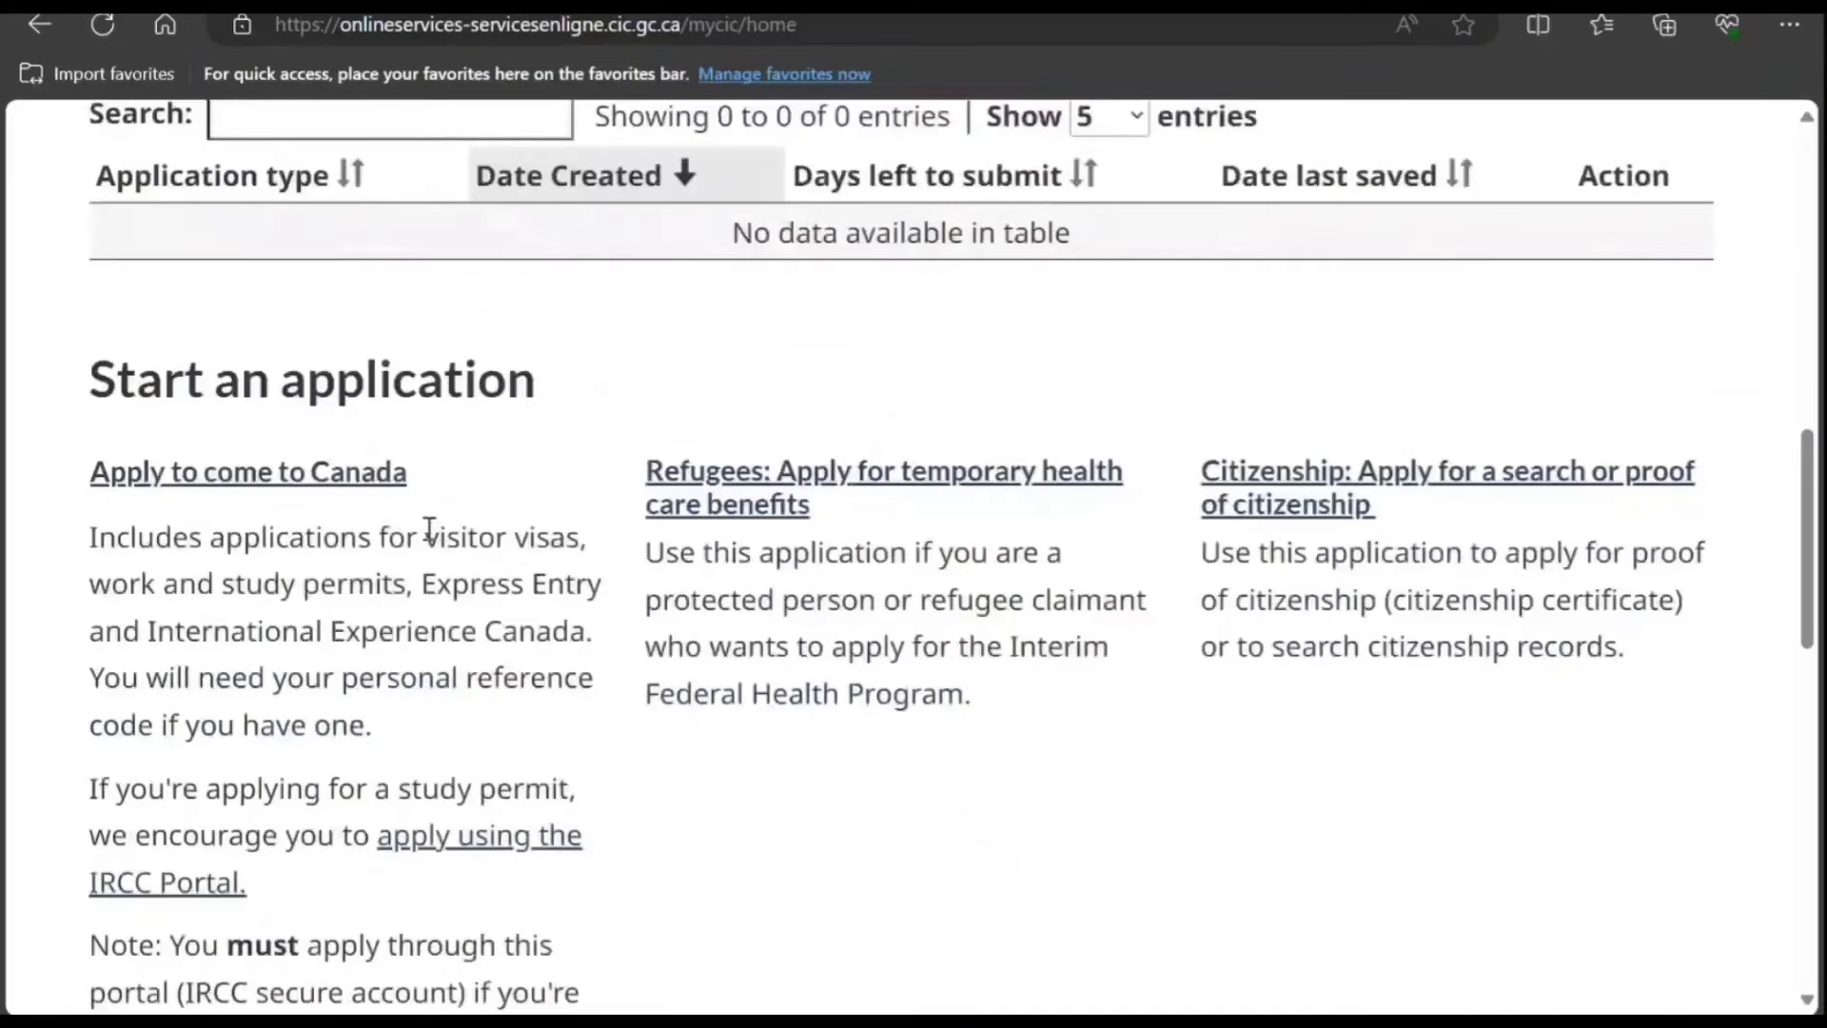
{"action": "left_click", "coordinate": [297, 476]}
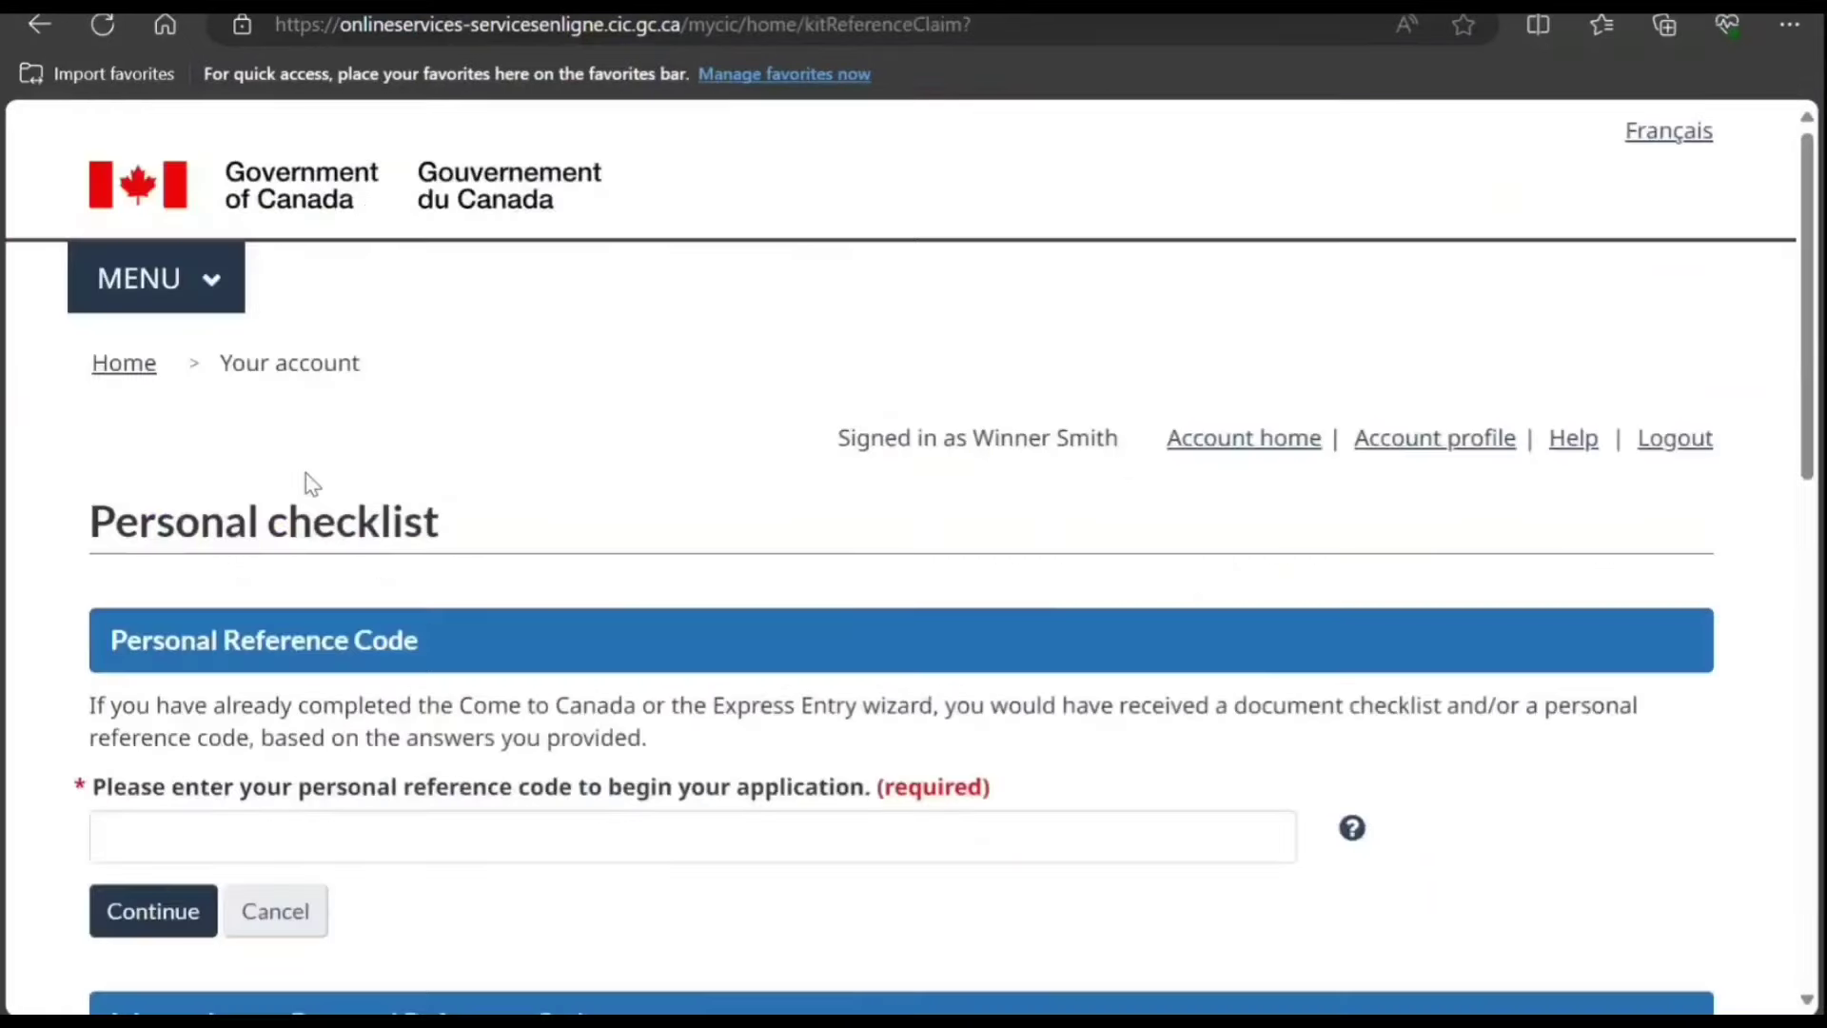
{"action": "scroll", "coordinate": [318, 505], "scroll_direction": "down", "scroll_amount": 6}
{"action": "left_click", "coordinate": [400, 666]}
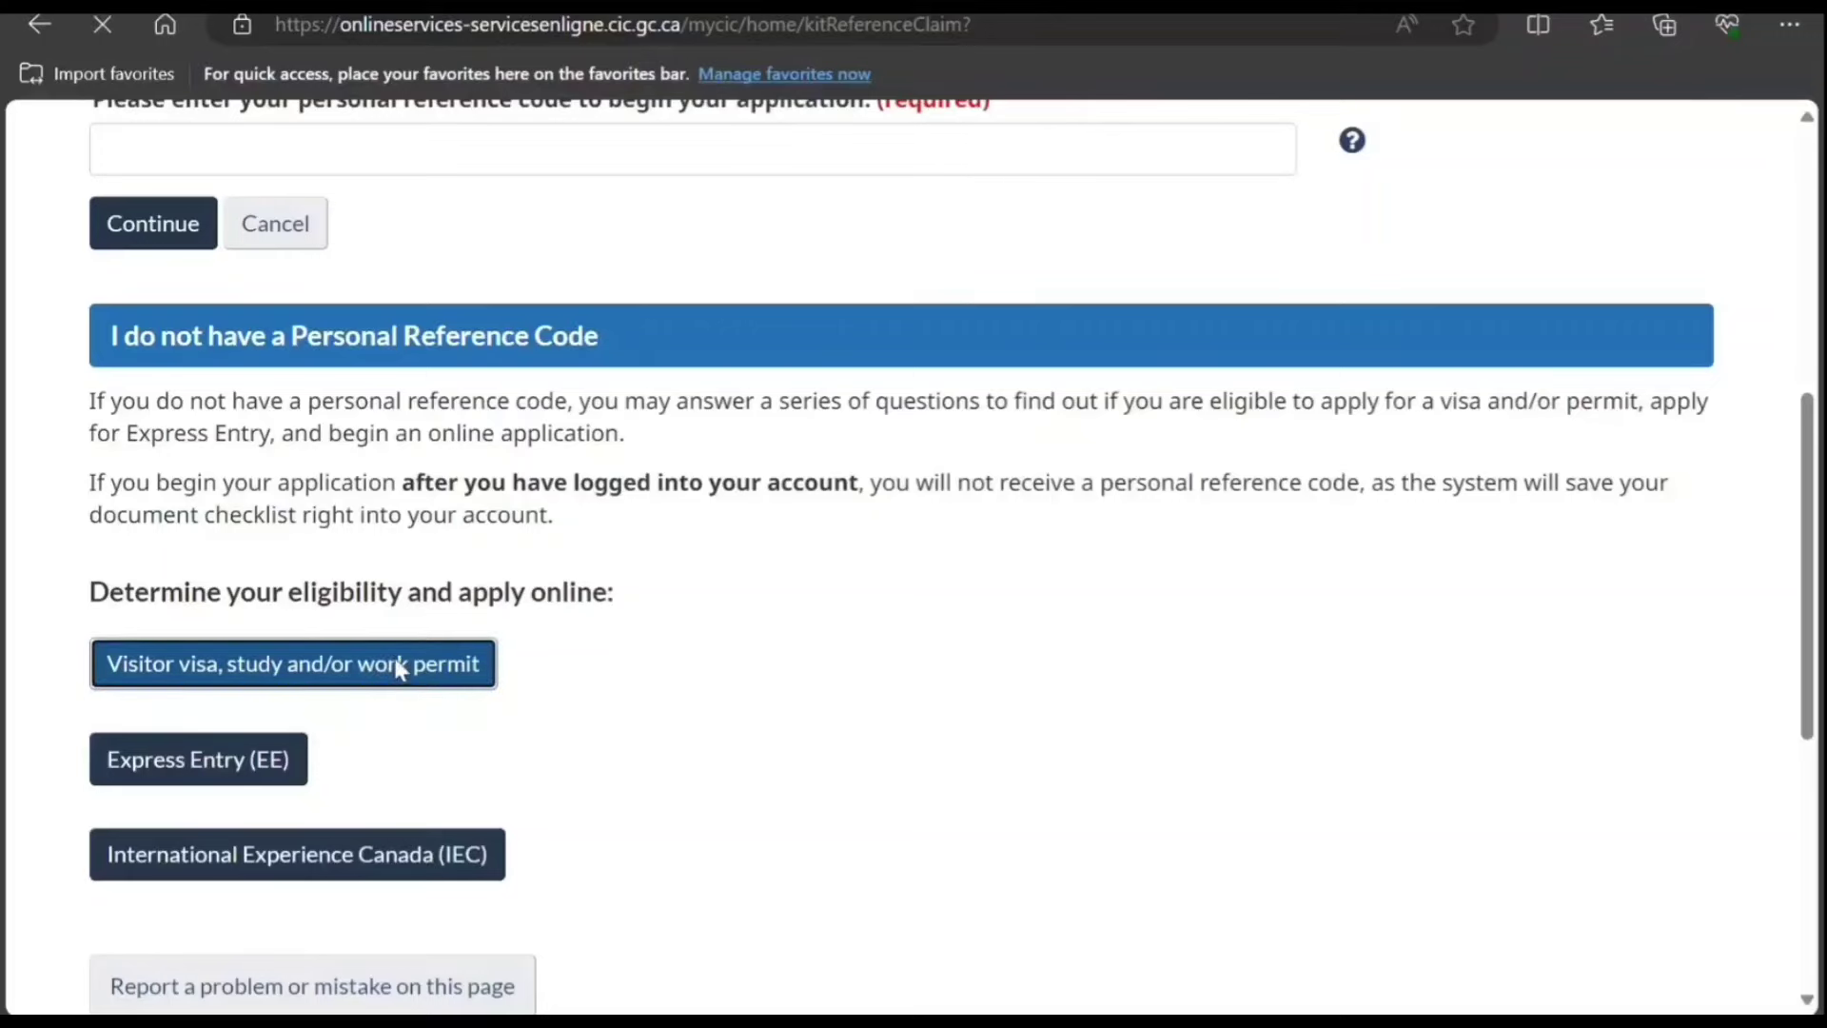
{"action": "scroll", "coordinate": [388, 472], "scroll_direction": "down", "scroll_amount": 3}
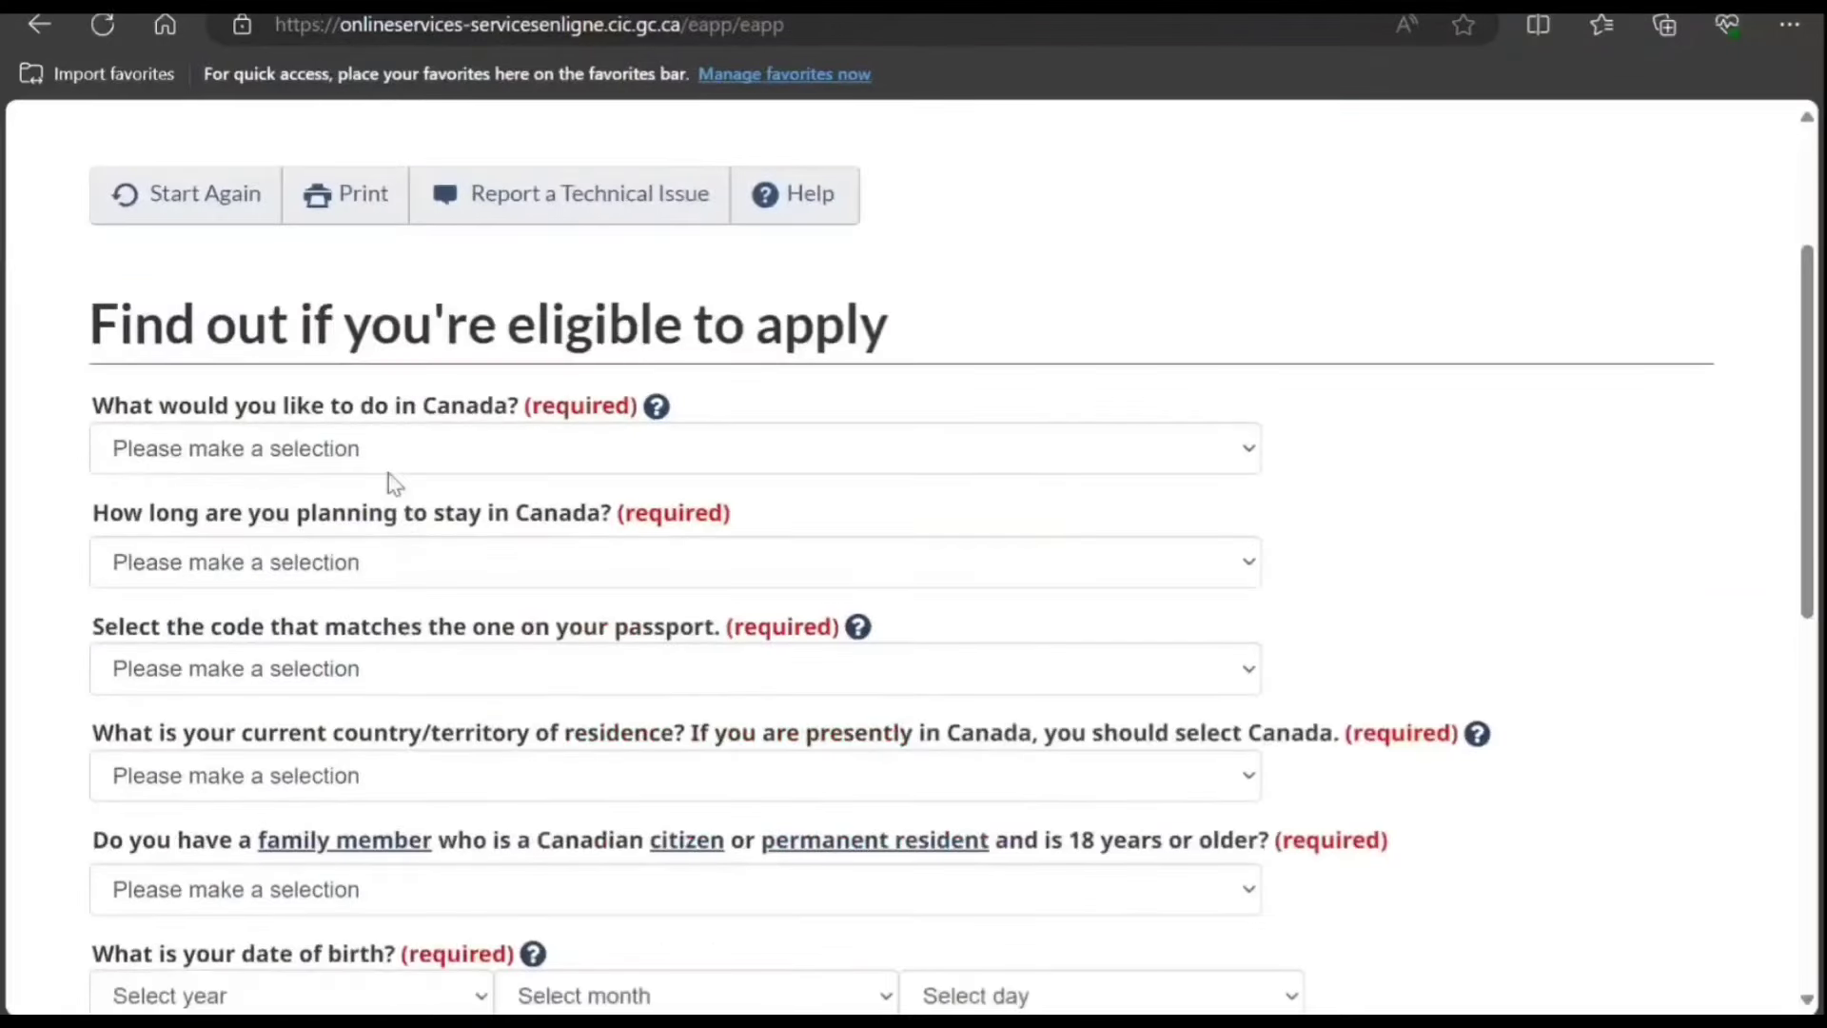
Step: Answer Work as the purpose, staying Temporarily - more than 6 months
{"action": "left_click", "coordinate": [333, 605]}
{"action": "scroll", "coordinate": [333, 595], "scroll_direction": "down", "scroll_amount": 3}
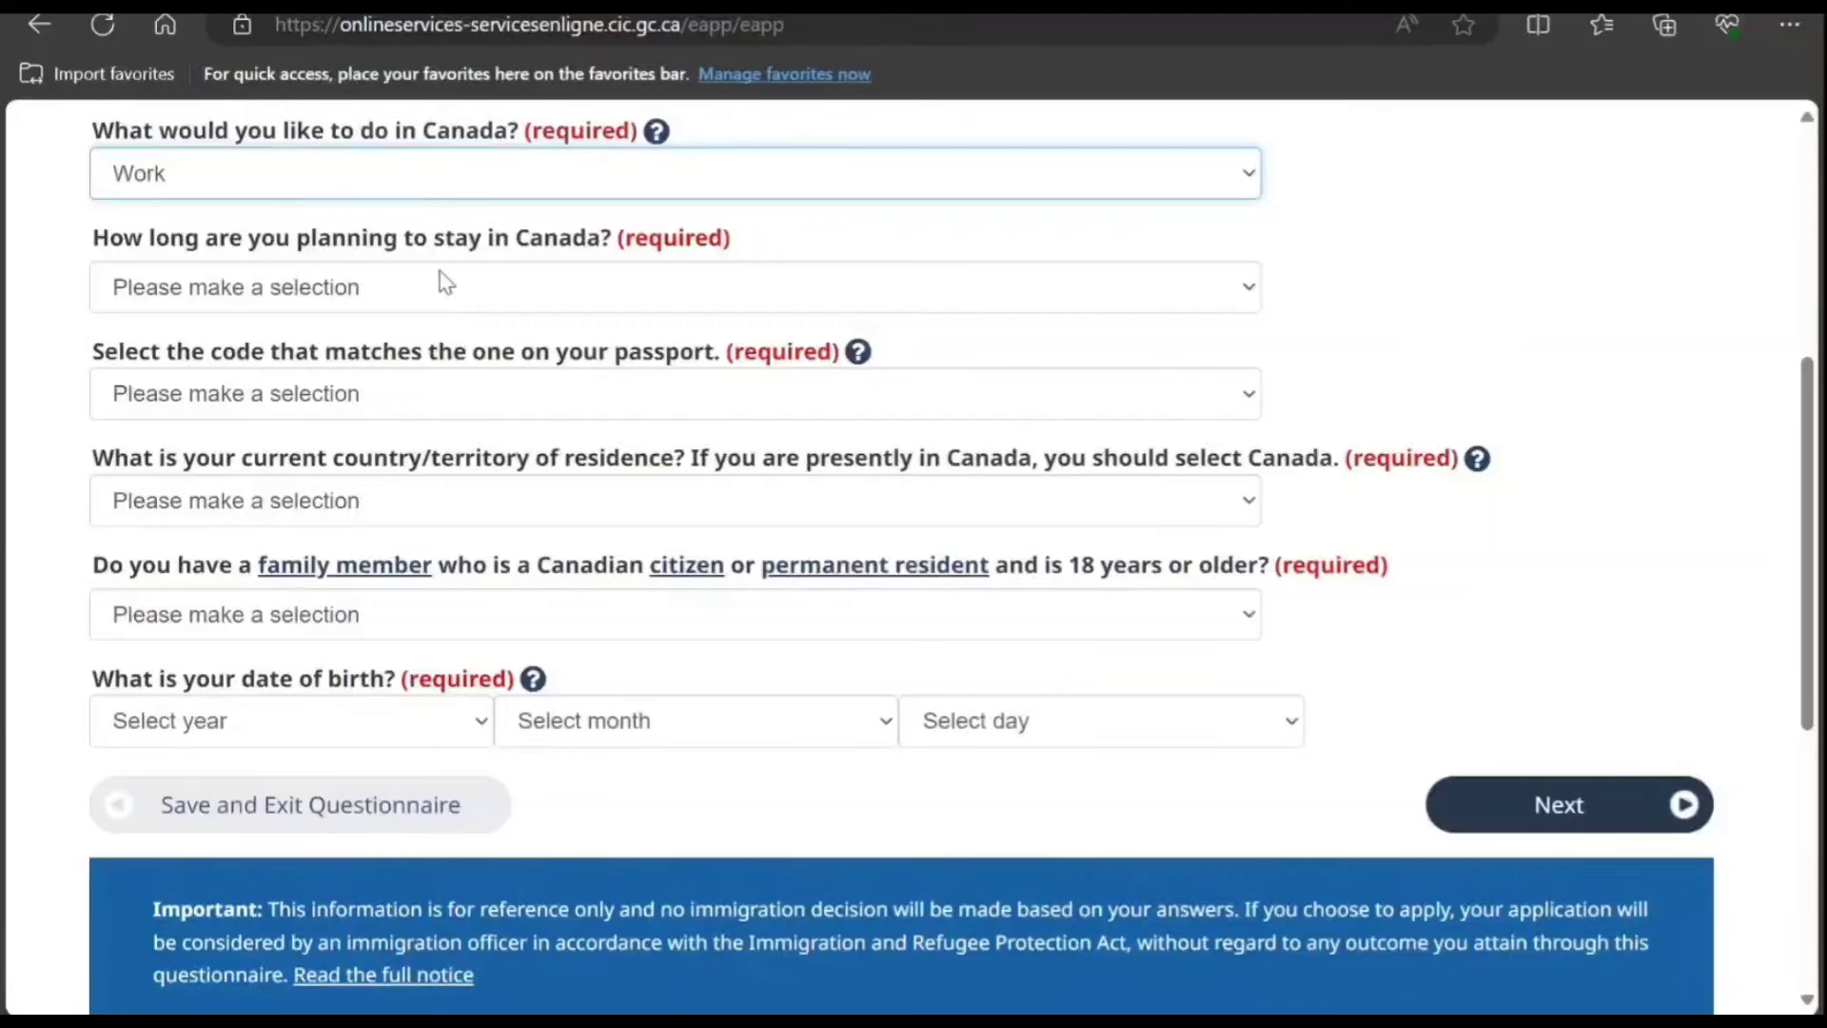
{"action": "left_click", "coordinate": [439, 286]}
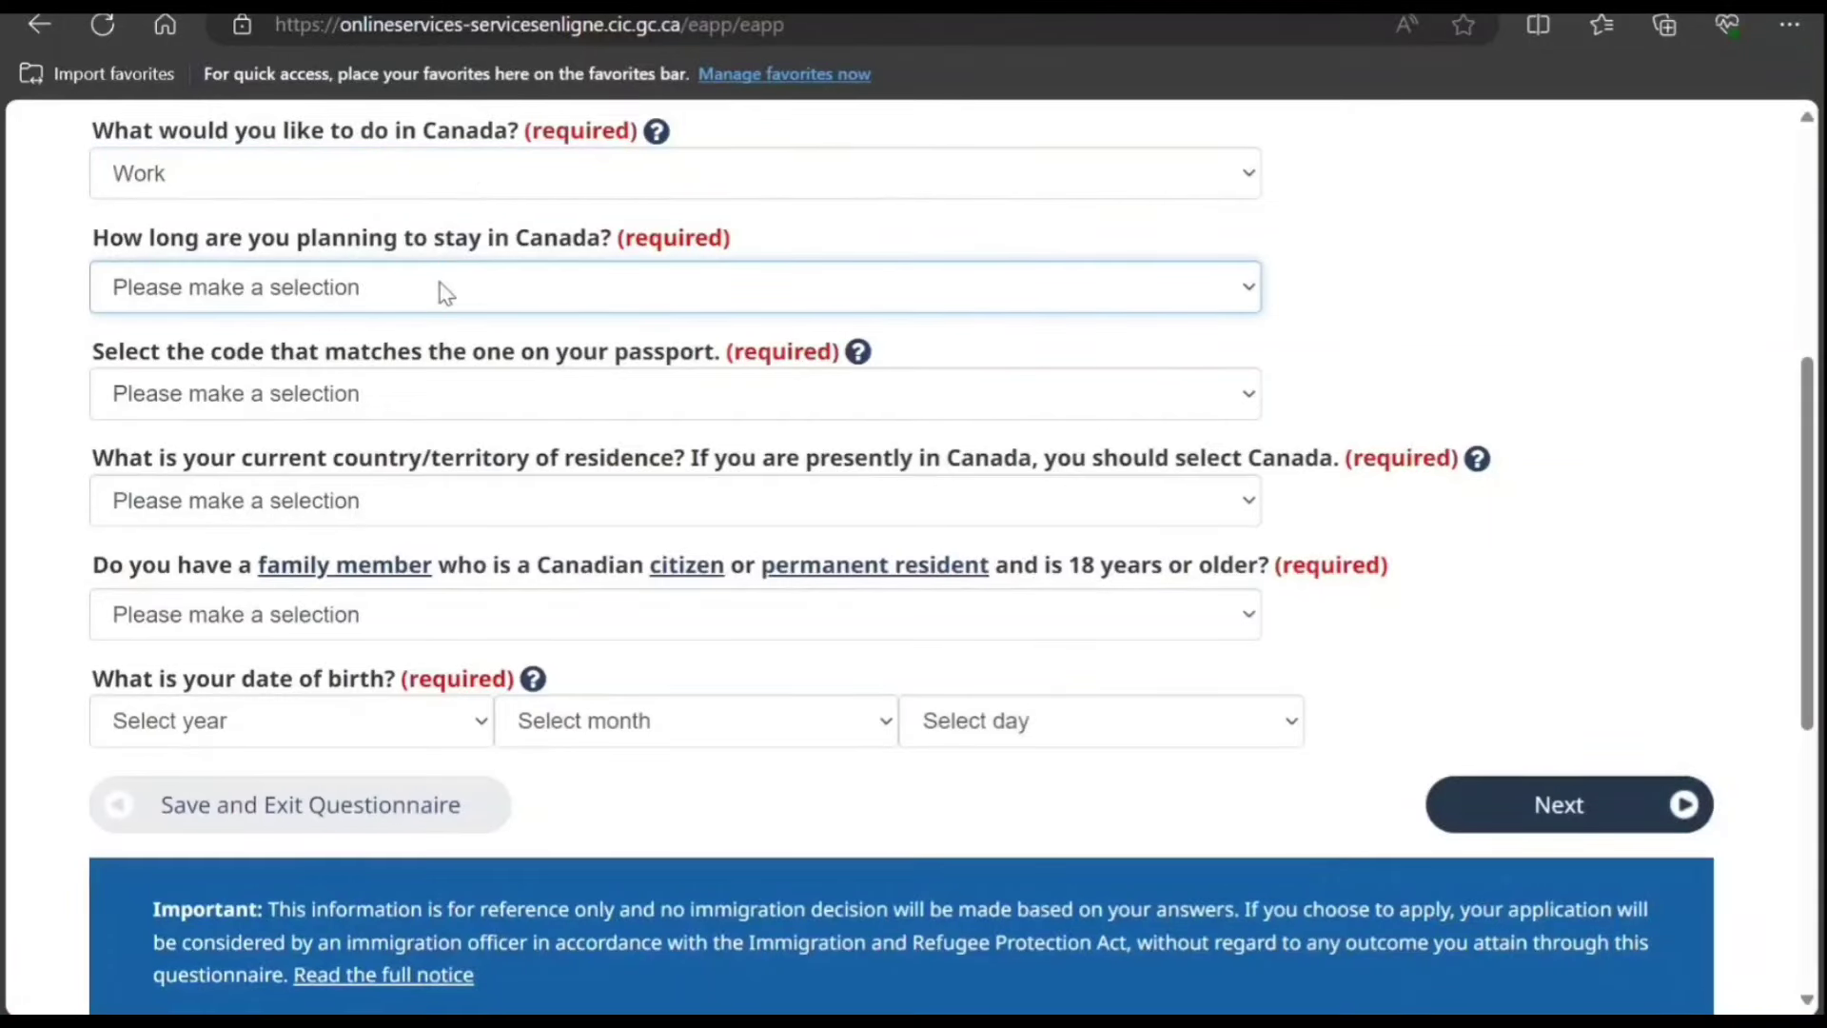
{"action": "left_click", "coordinate": [432, 392]}
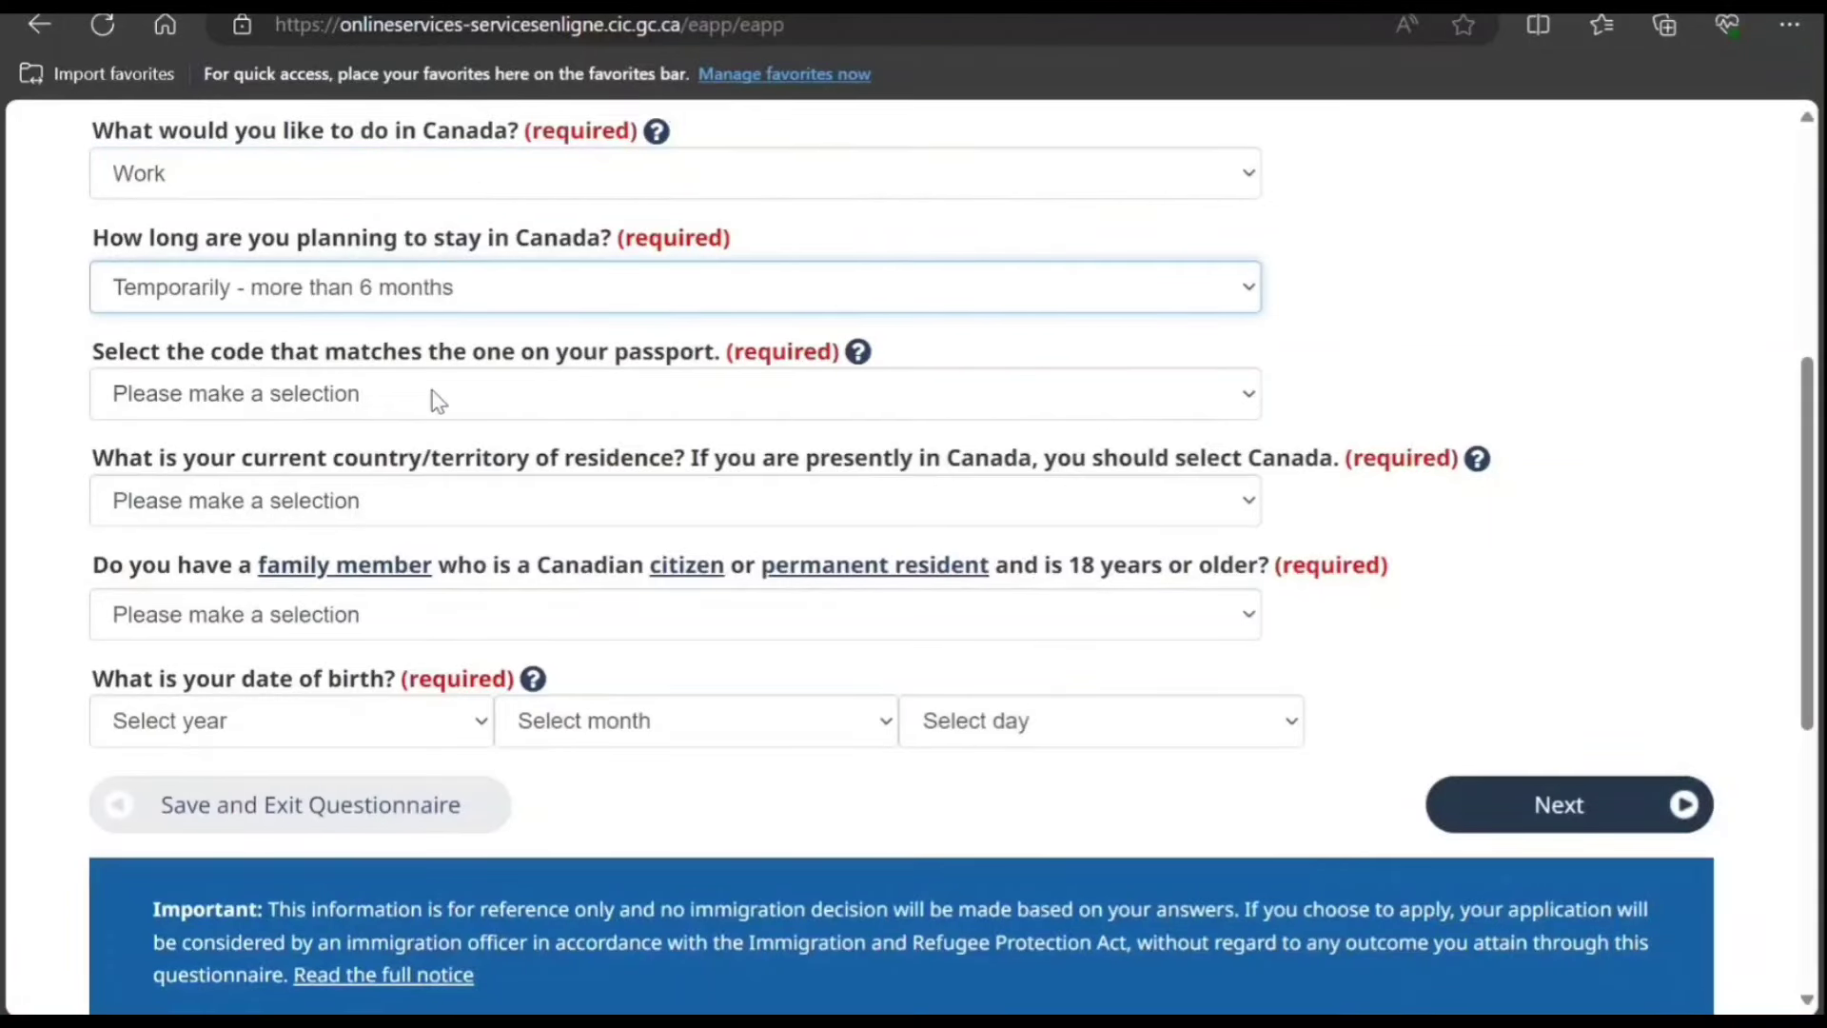
Step: Set passport code IND, residence India, and No Canadian family member
{"action": "left_click", "coordinate": [348, 407]}
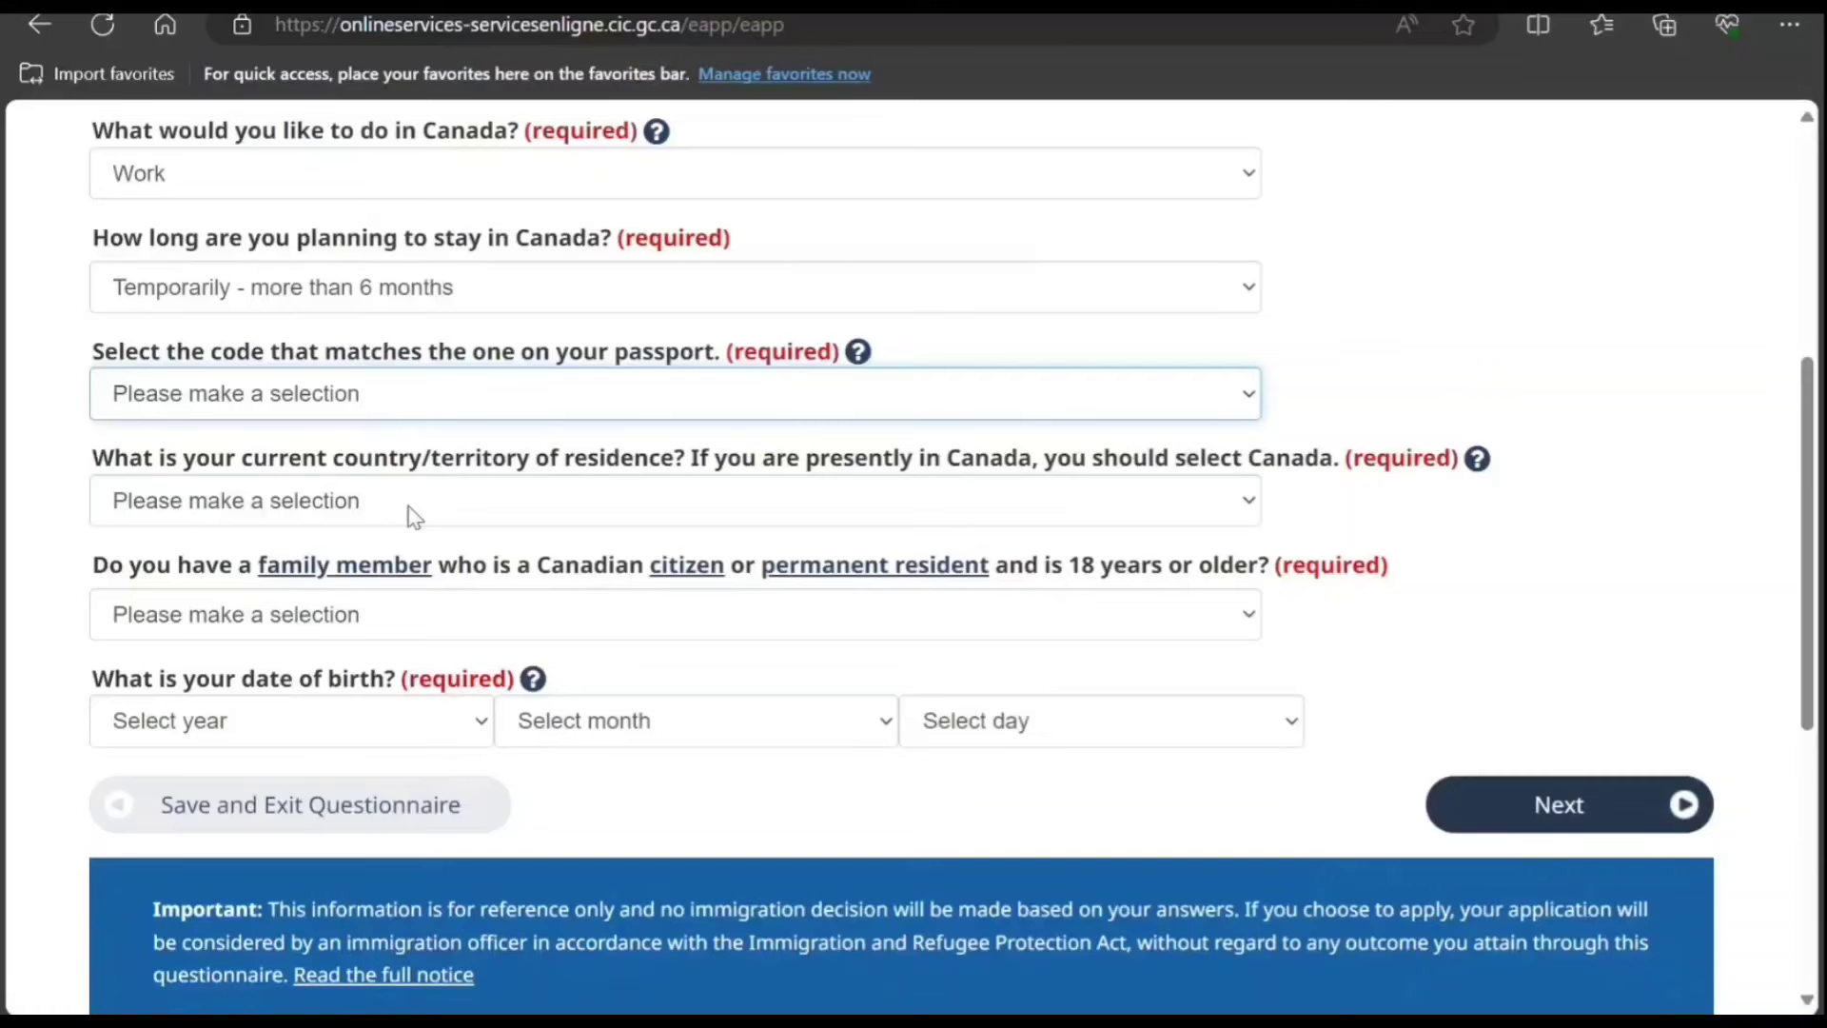
{"action": "type", "text": "irl"}
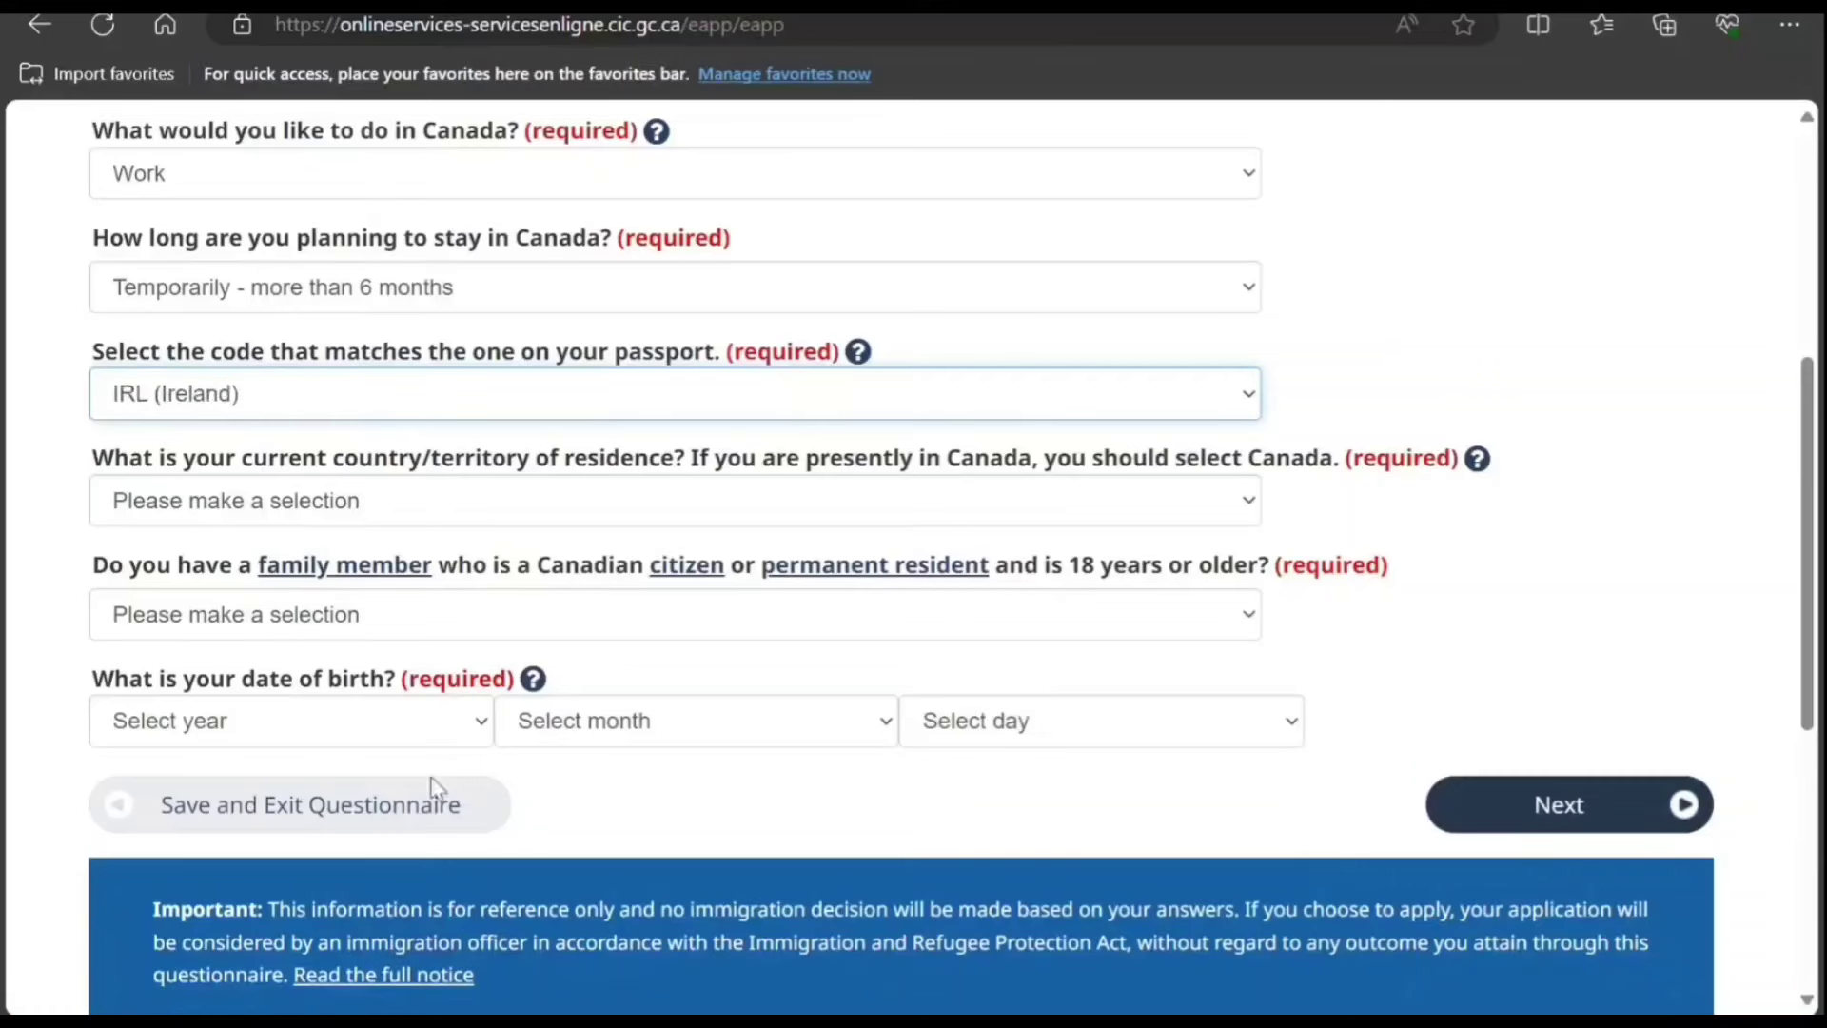
{"action": "type", "text": "ind"}
{"action": "key", "text": "Tab"}
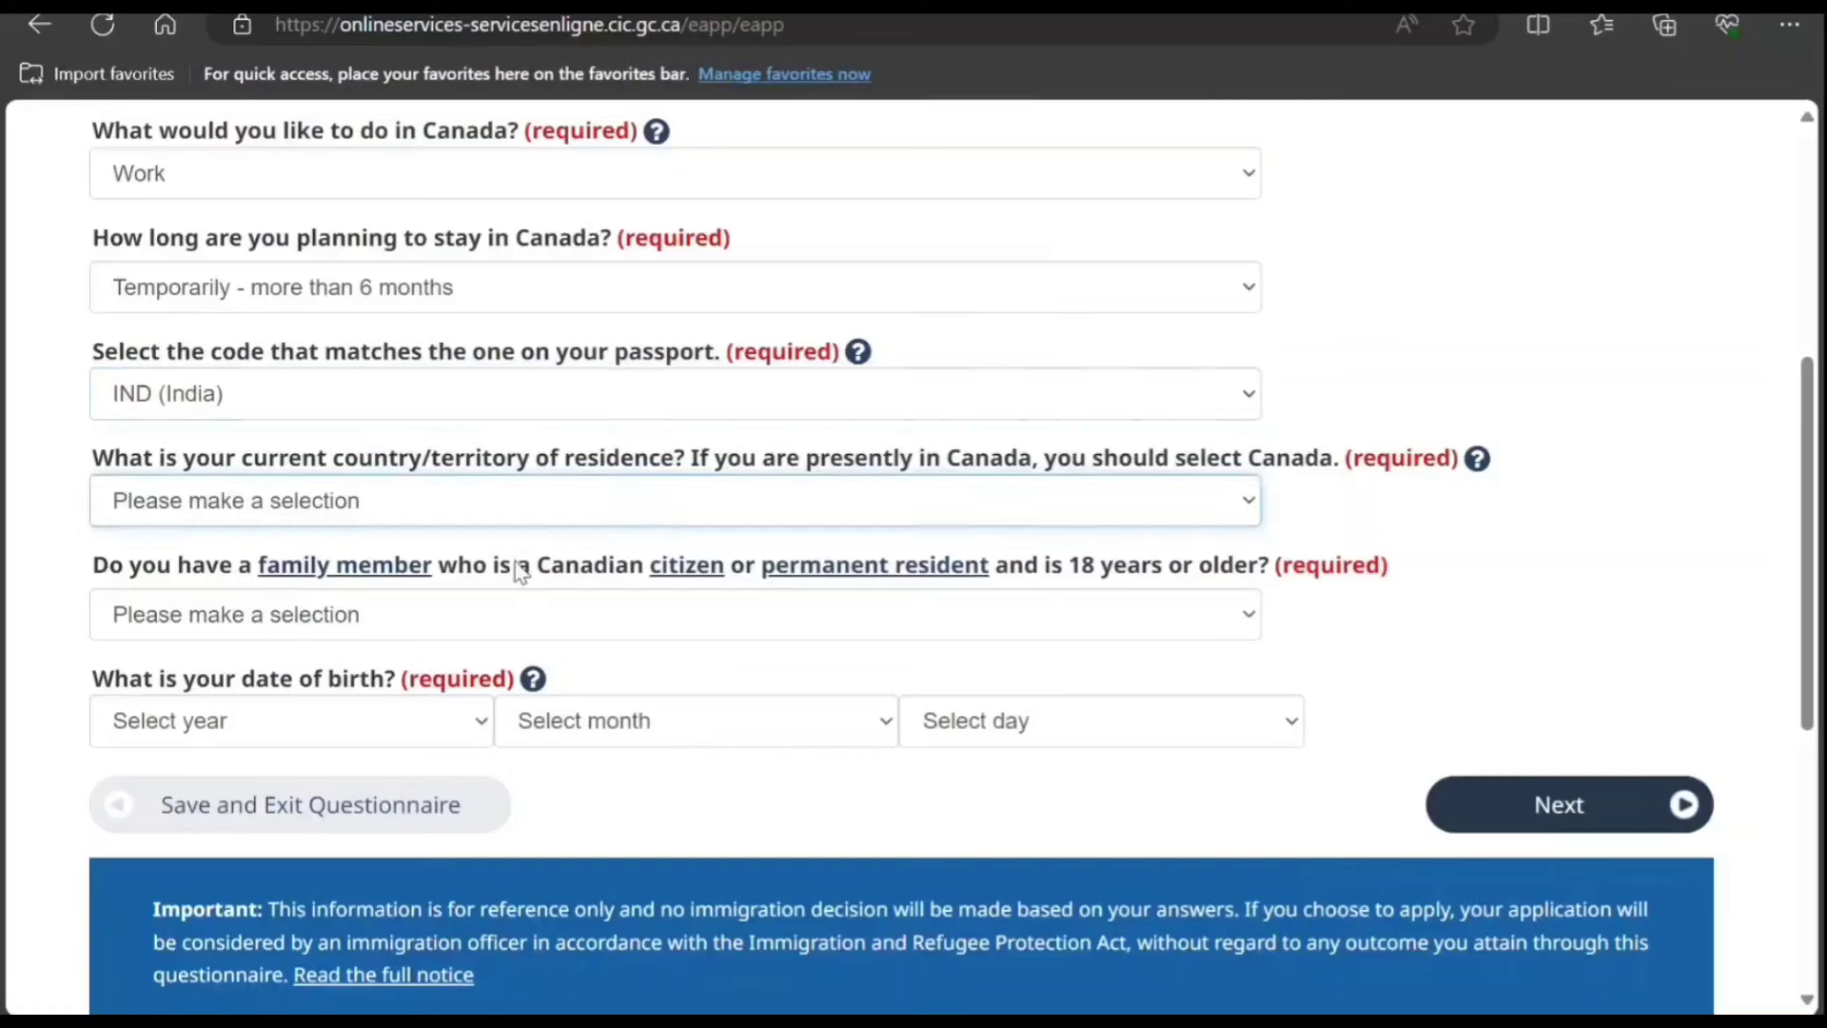
{"action": "type", "text": "ind"}
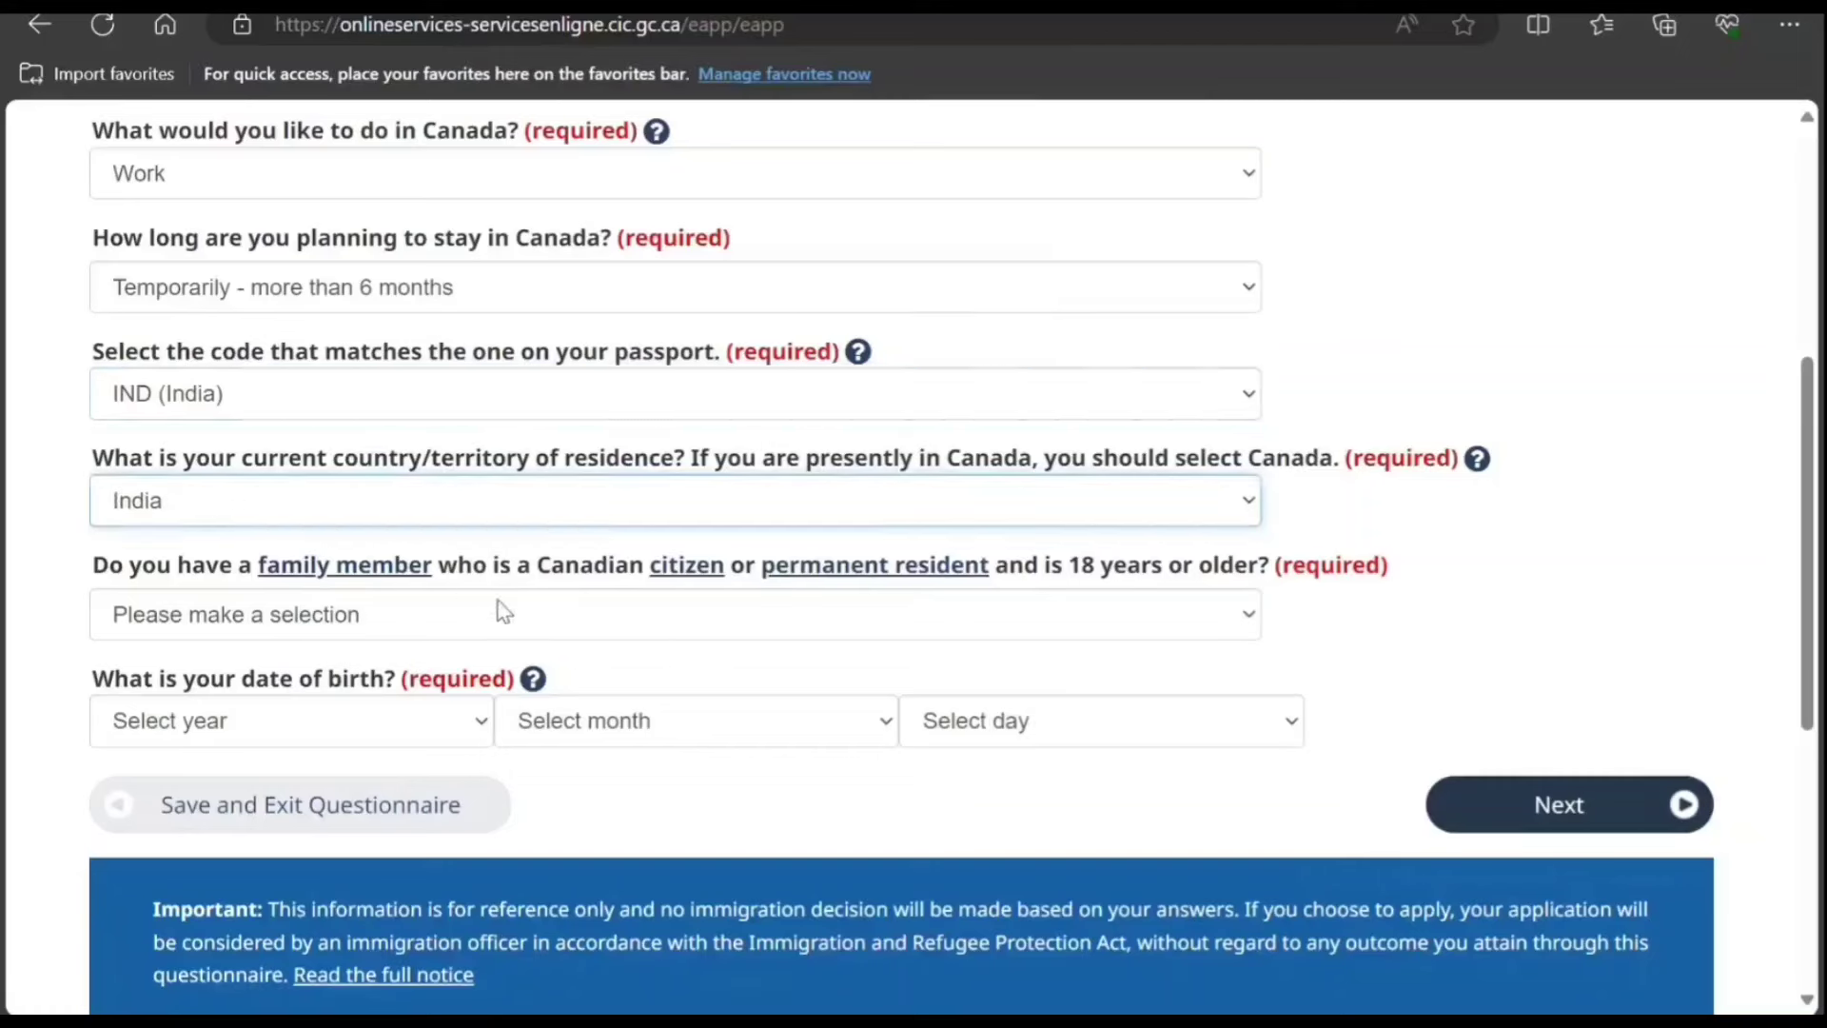
{"action": "key", "text": "Tab"}
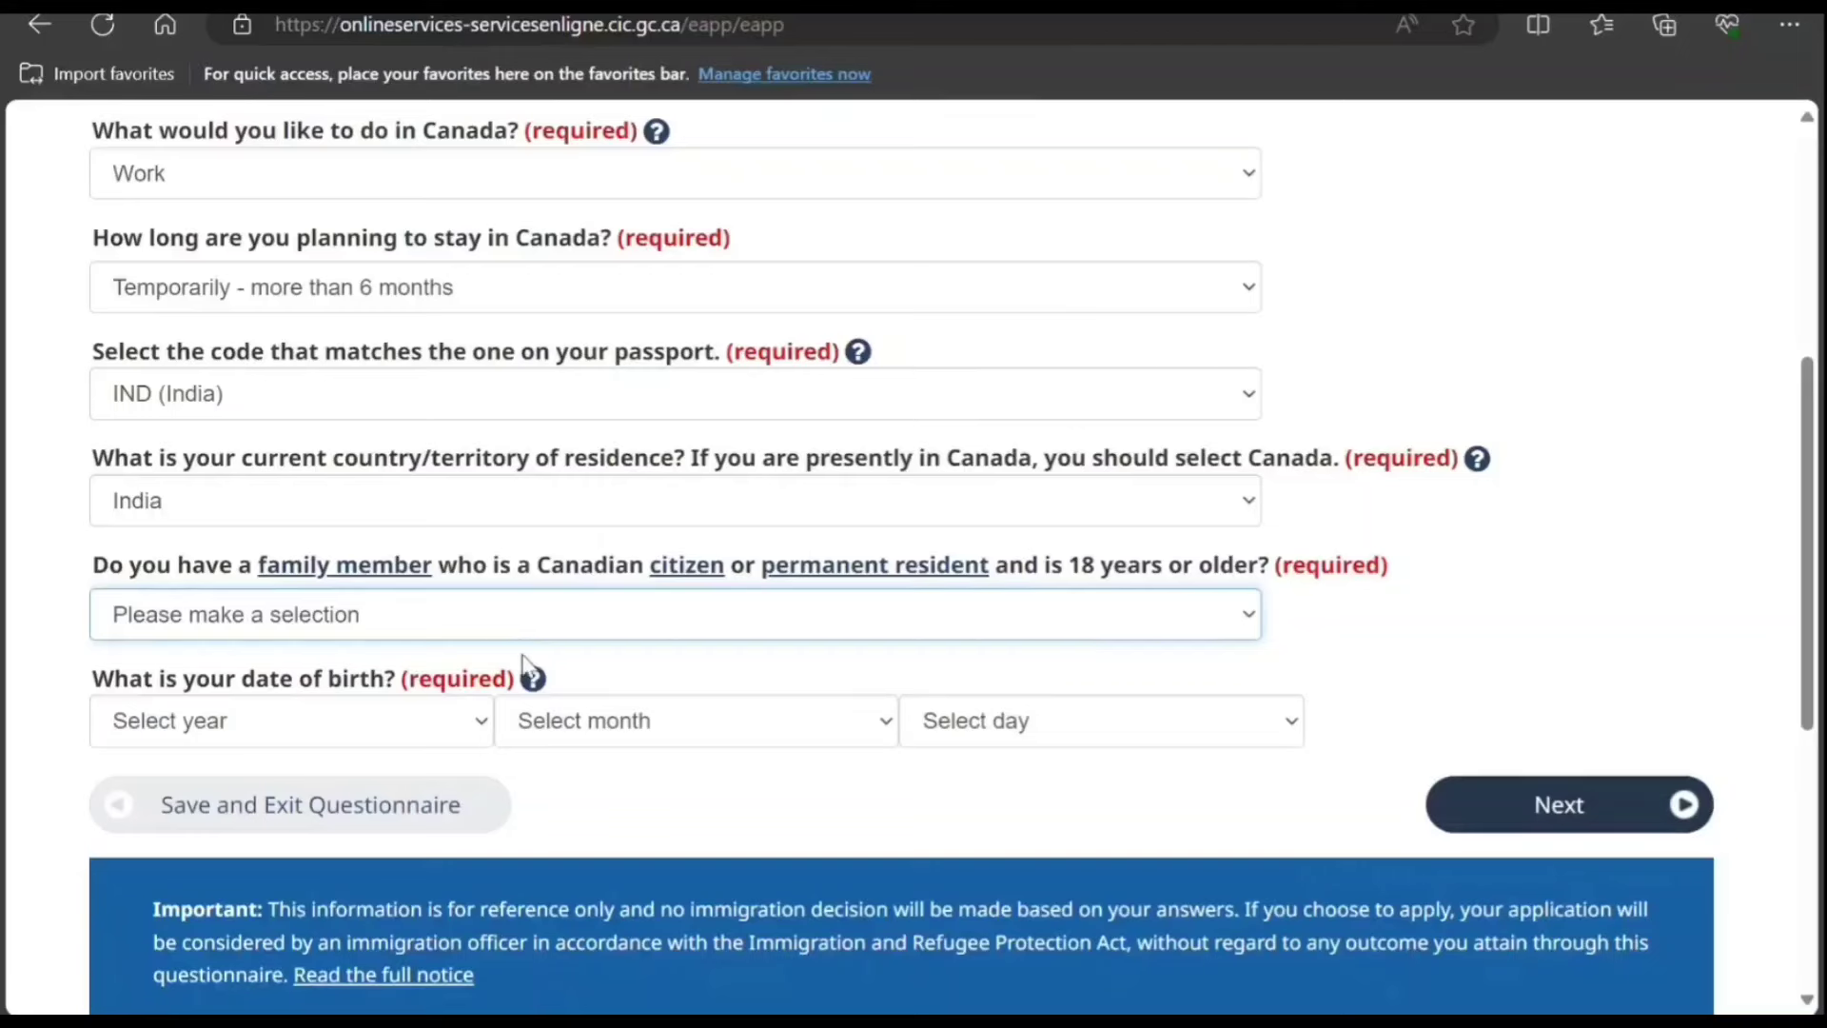
{"action": "type", "text": "n"}
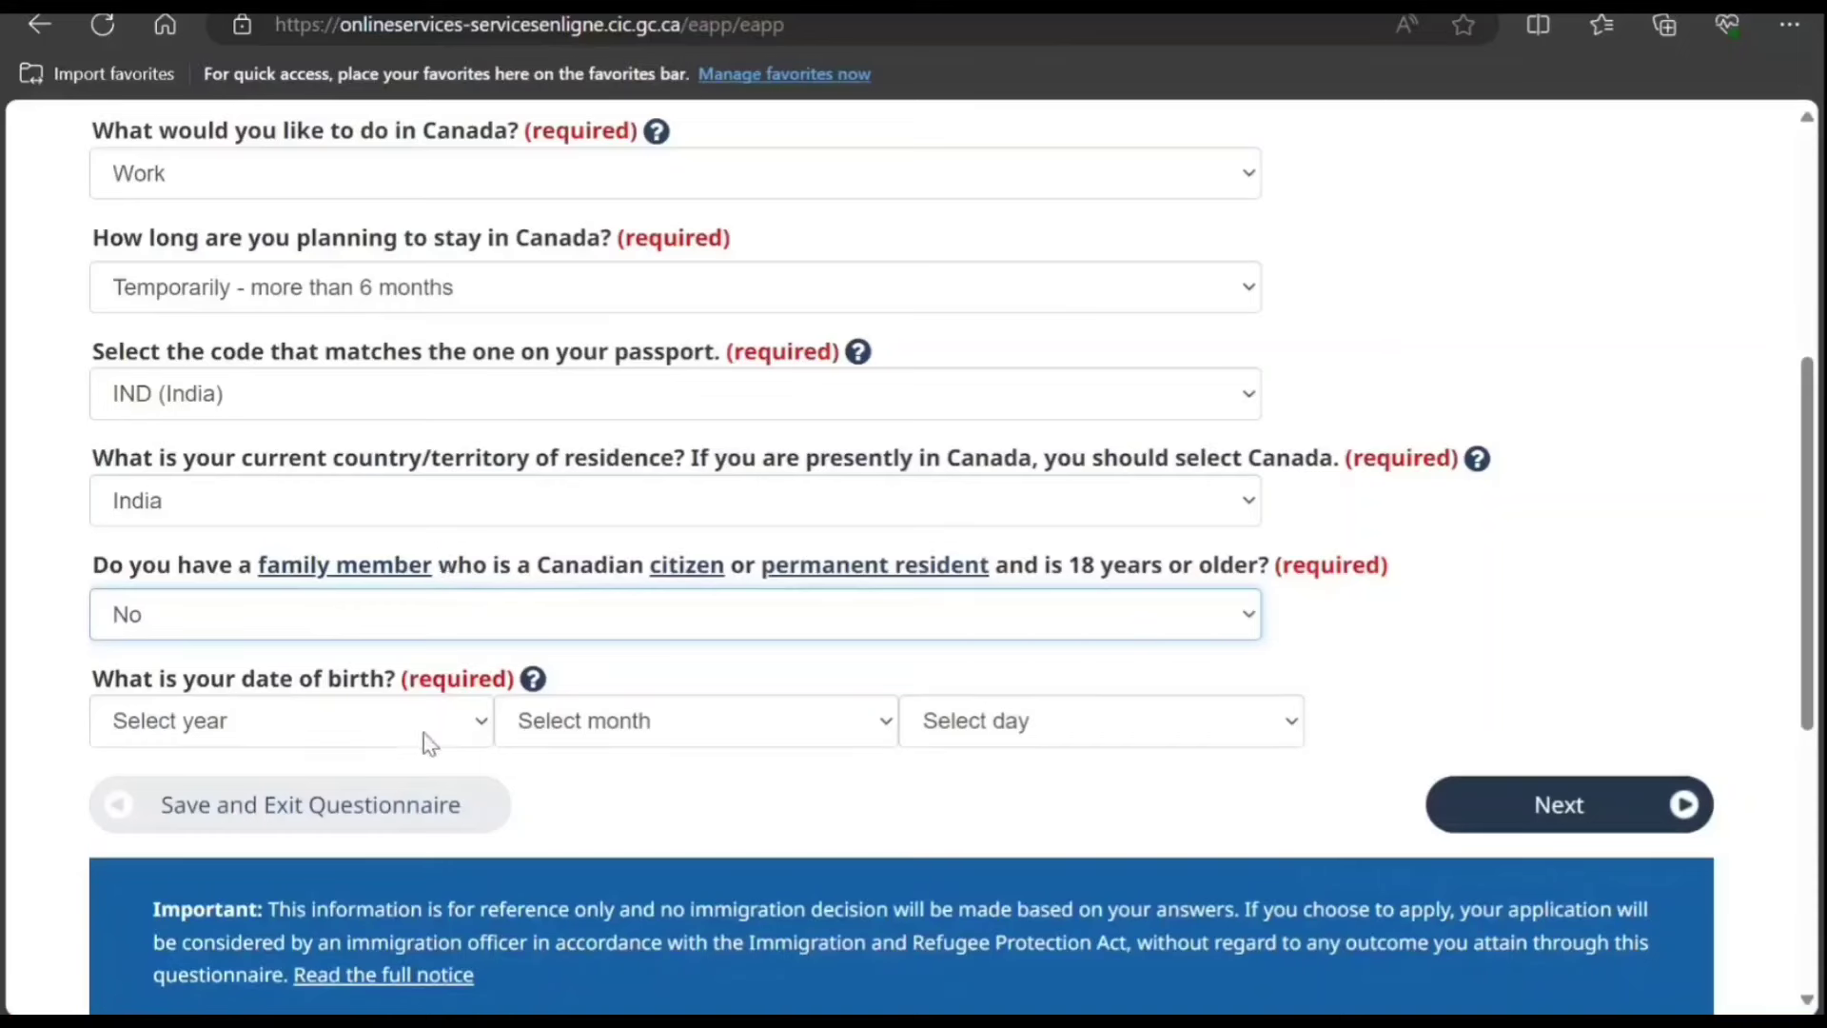
Step: Enter the date of birth as 1999, January, 01
{"action": "key", "text": "Tab"}
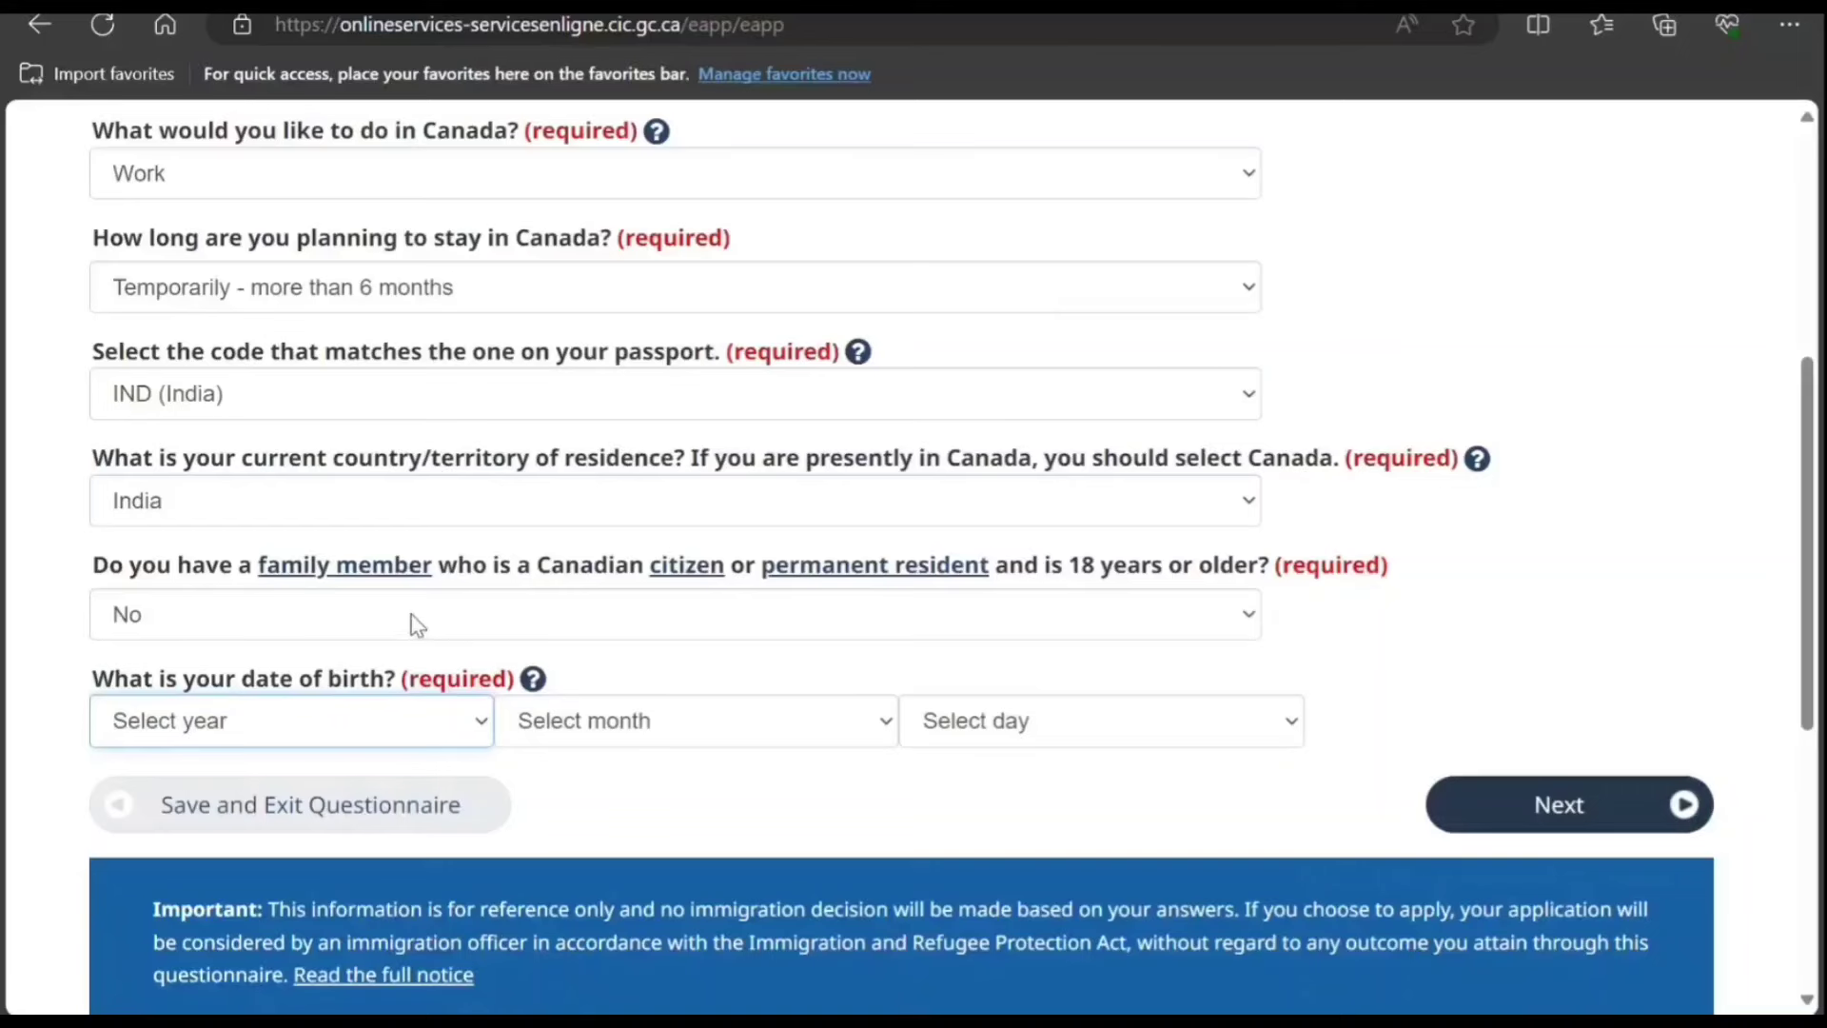
{"action": "type", "text": "1999"}
{"action": "key", "text": "Tab"}
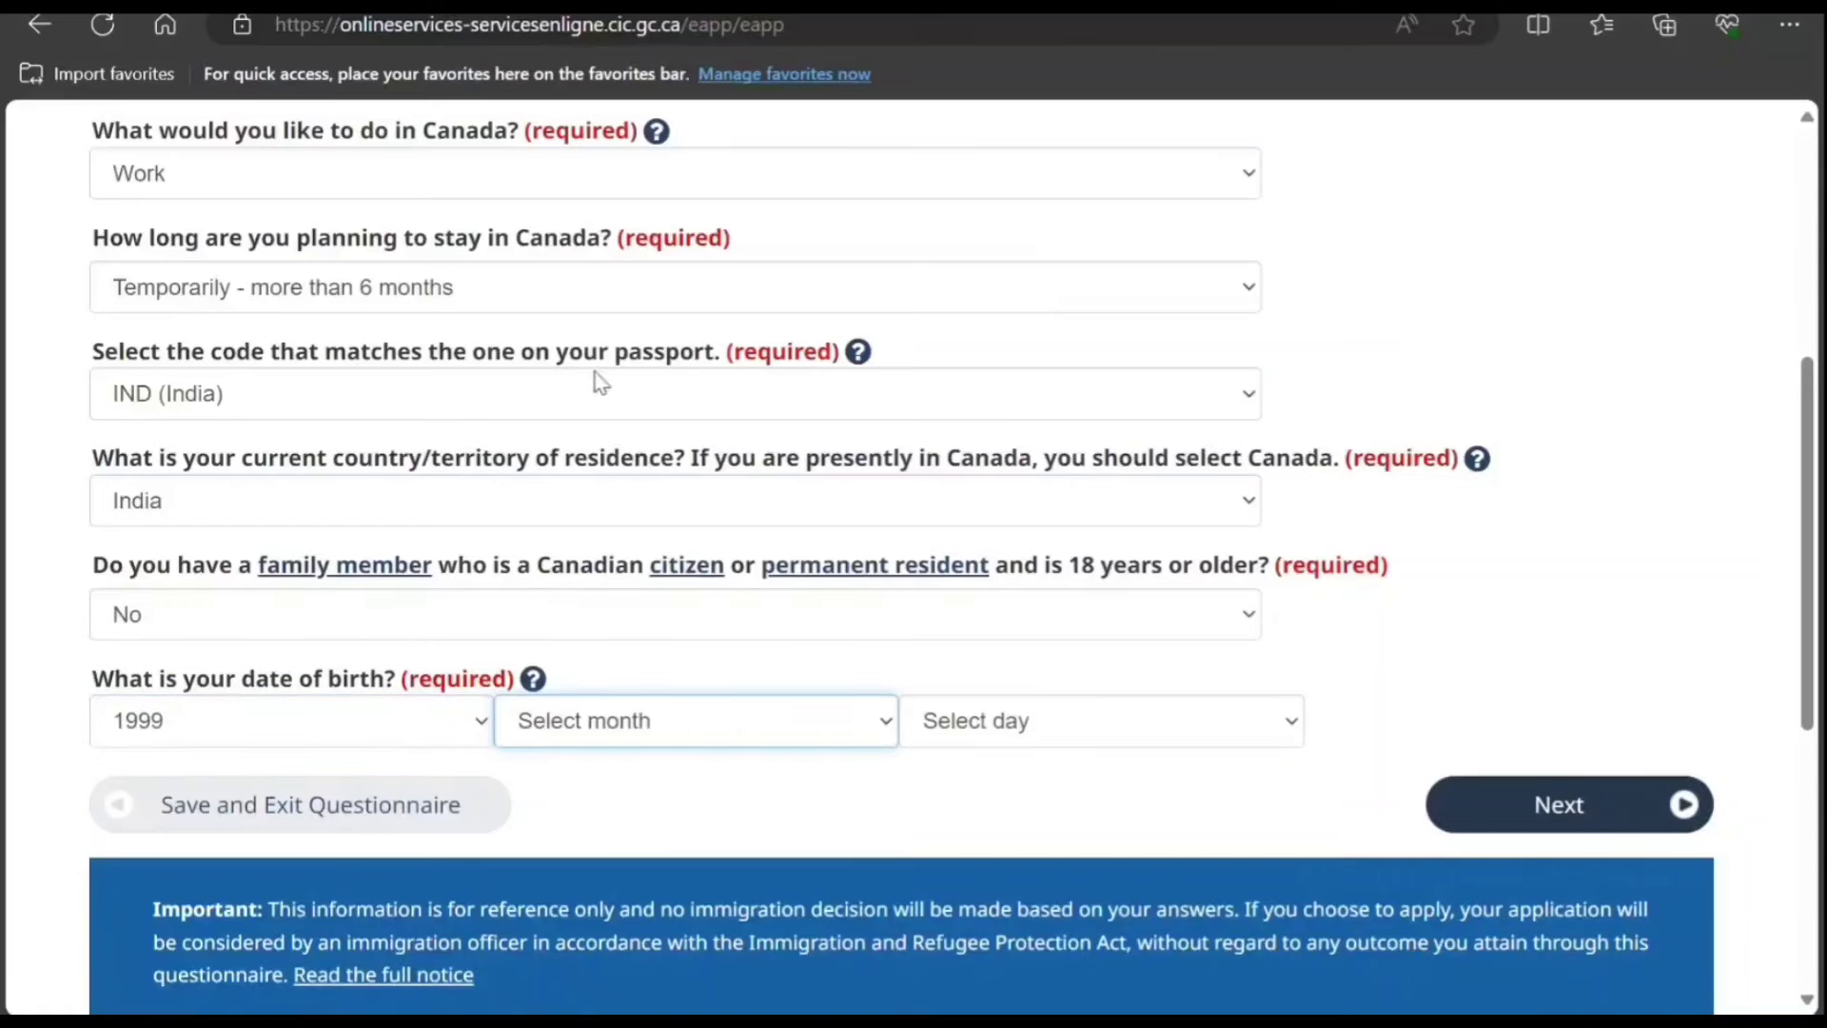
{"action": "type", "text": "j"}
{"action": "key", "text": "Tab"}
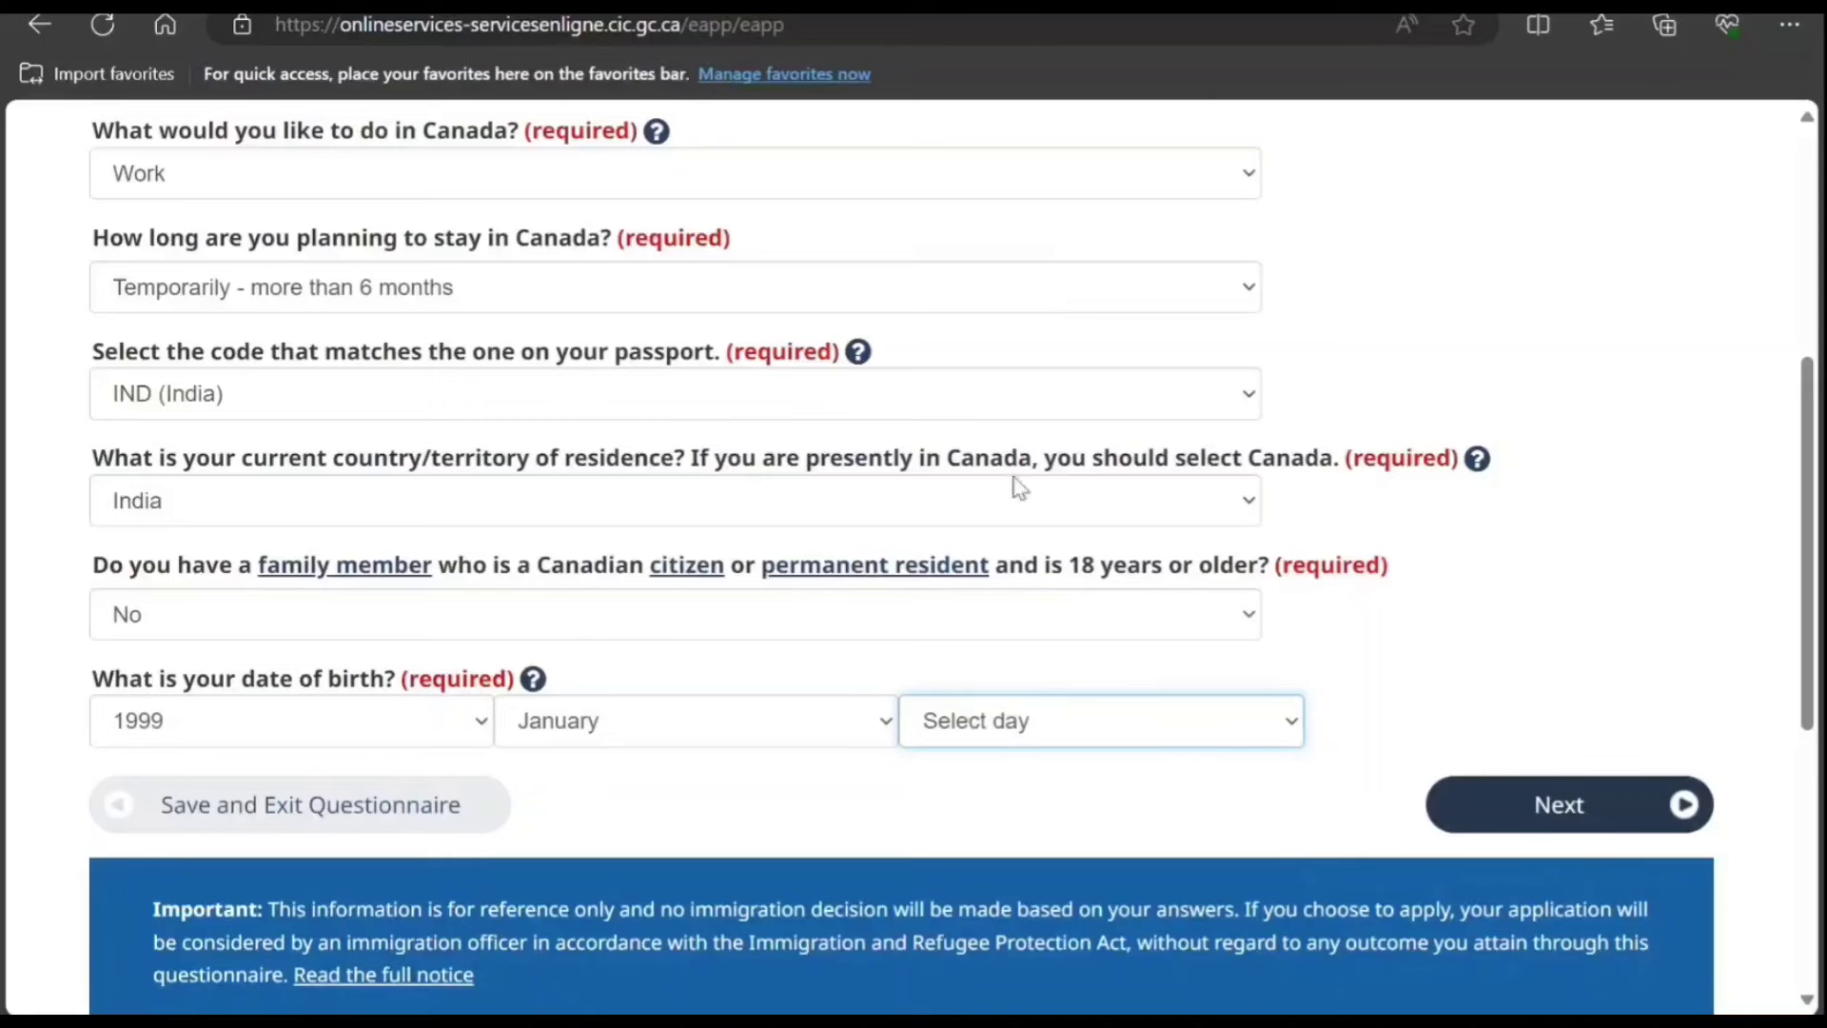
{"action": "key", "text": "Down"}
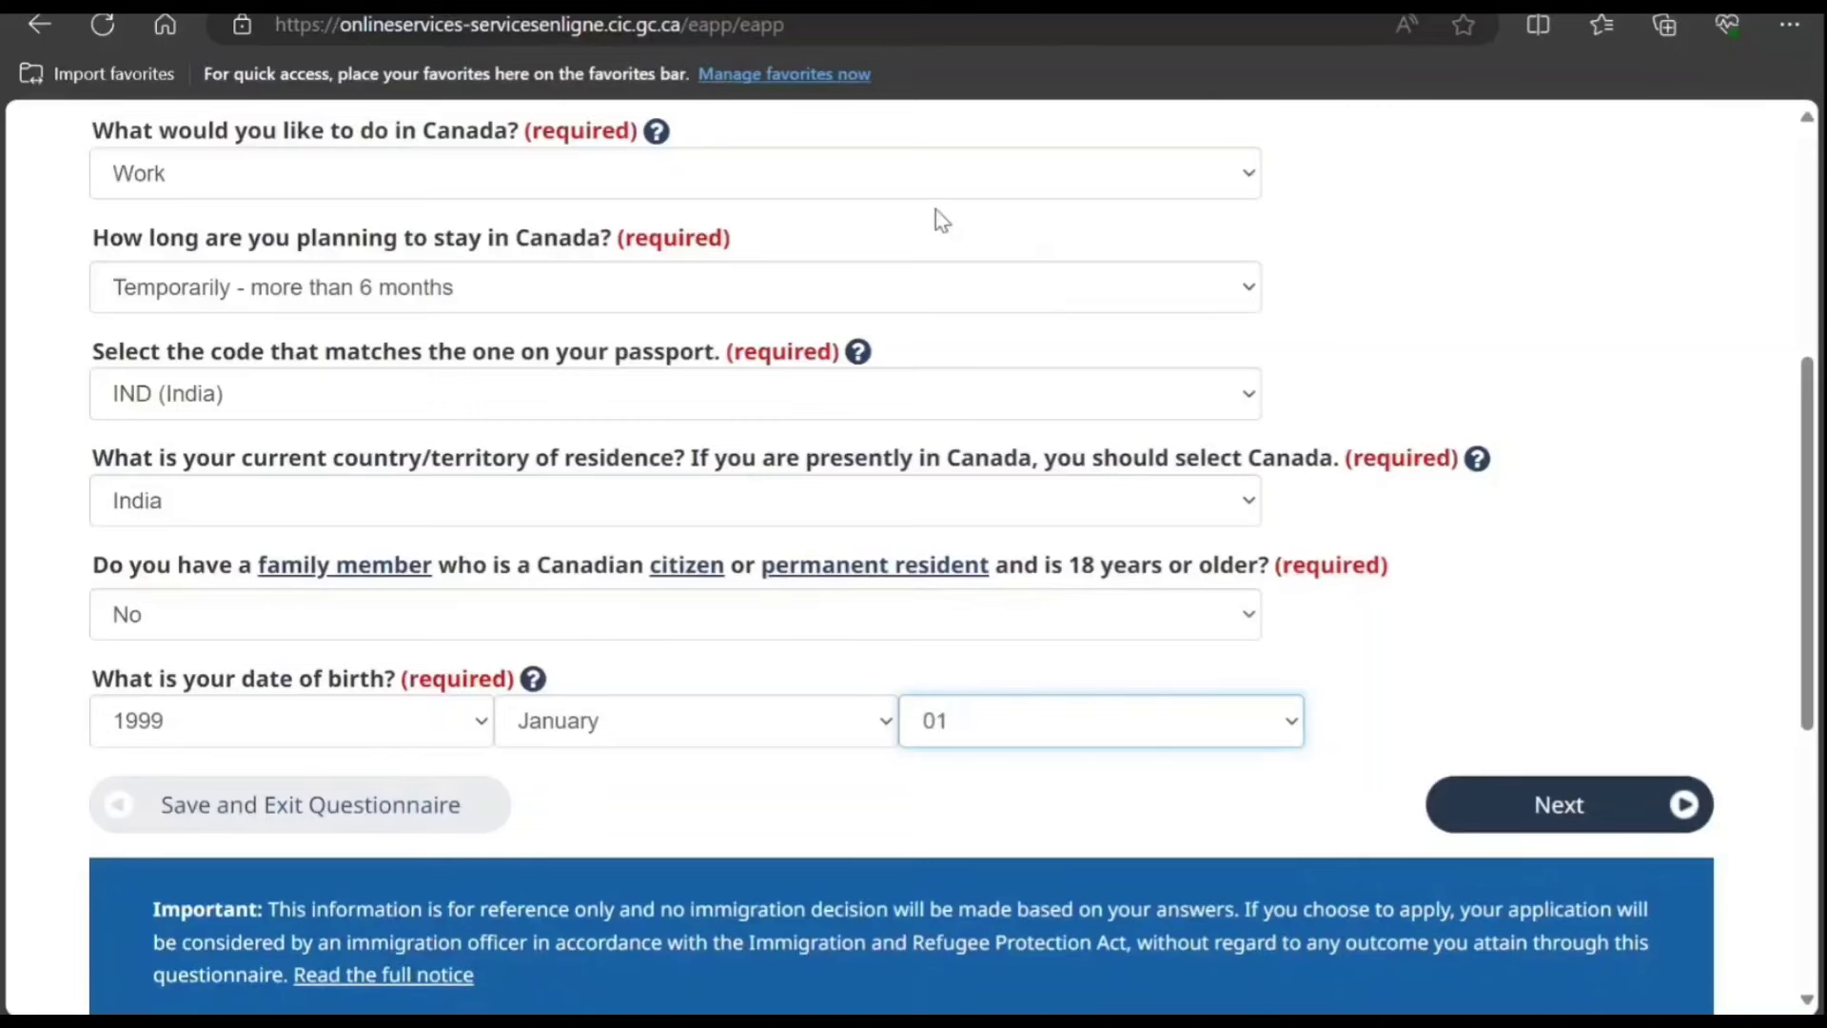
{"action": "scroll", "coordinate": [933, 428], "scroll_direction": "down", "scroll_amount": 3}
Step: Submit the first answers and answer No to being a U.S. permanent resident
{"action": "left_click", "coordinate": [1580, 411]}
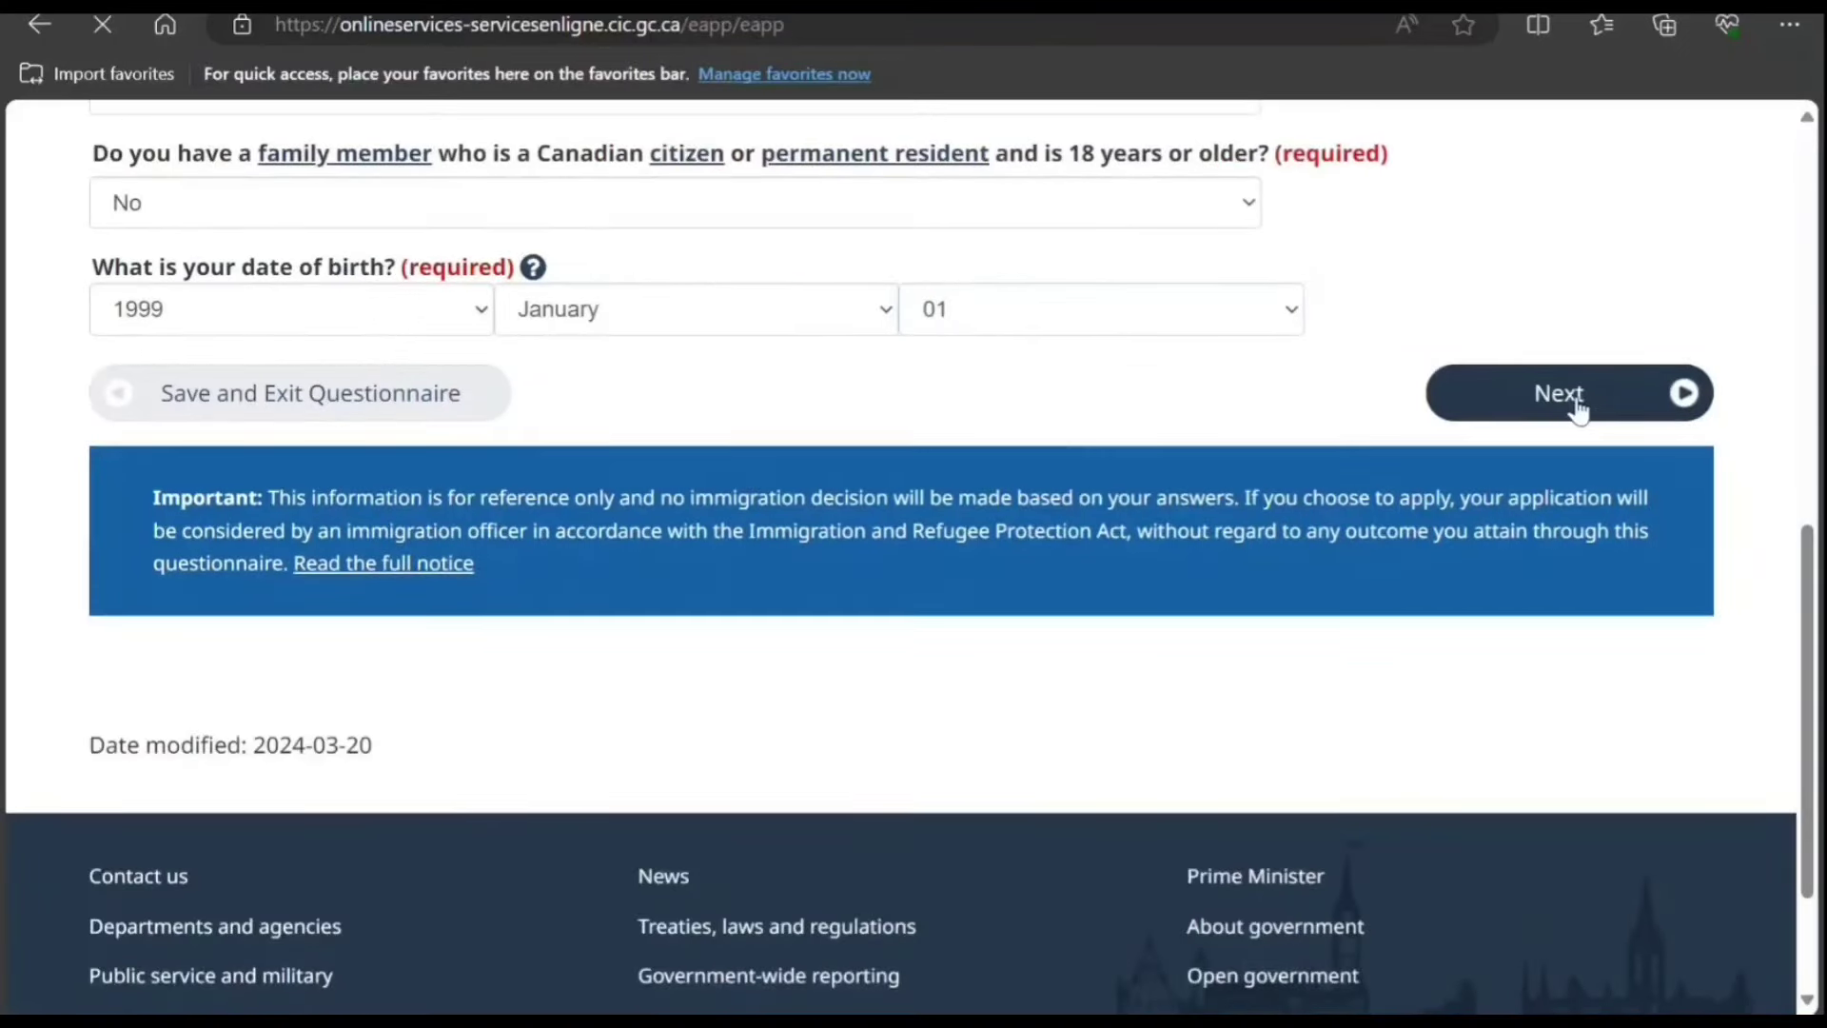
{"action": "scroll", "coordinate": [1254, 411], "scroll_direction": "down", "scroll_amount": 3}
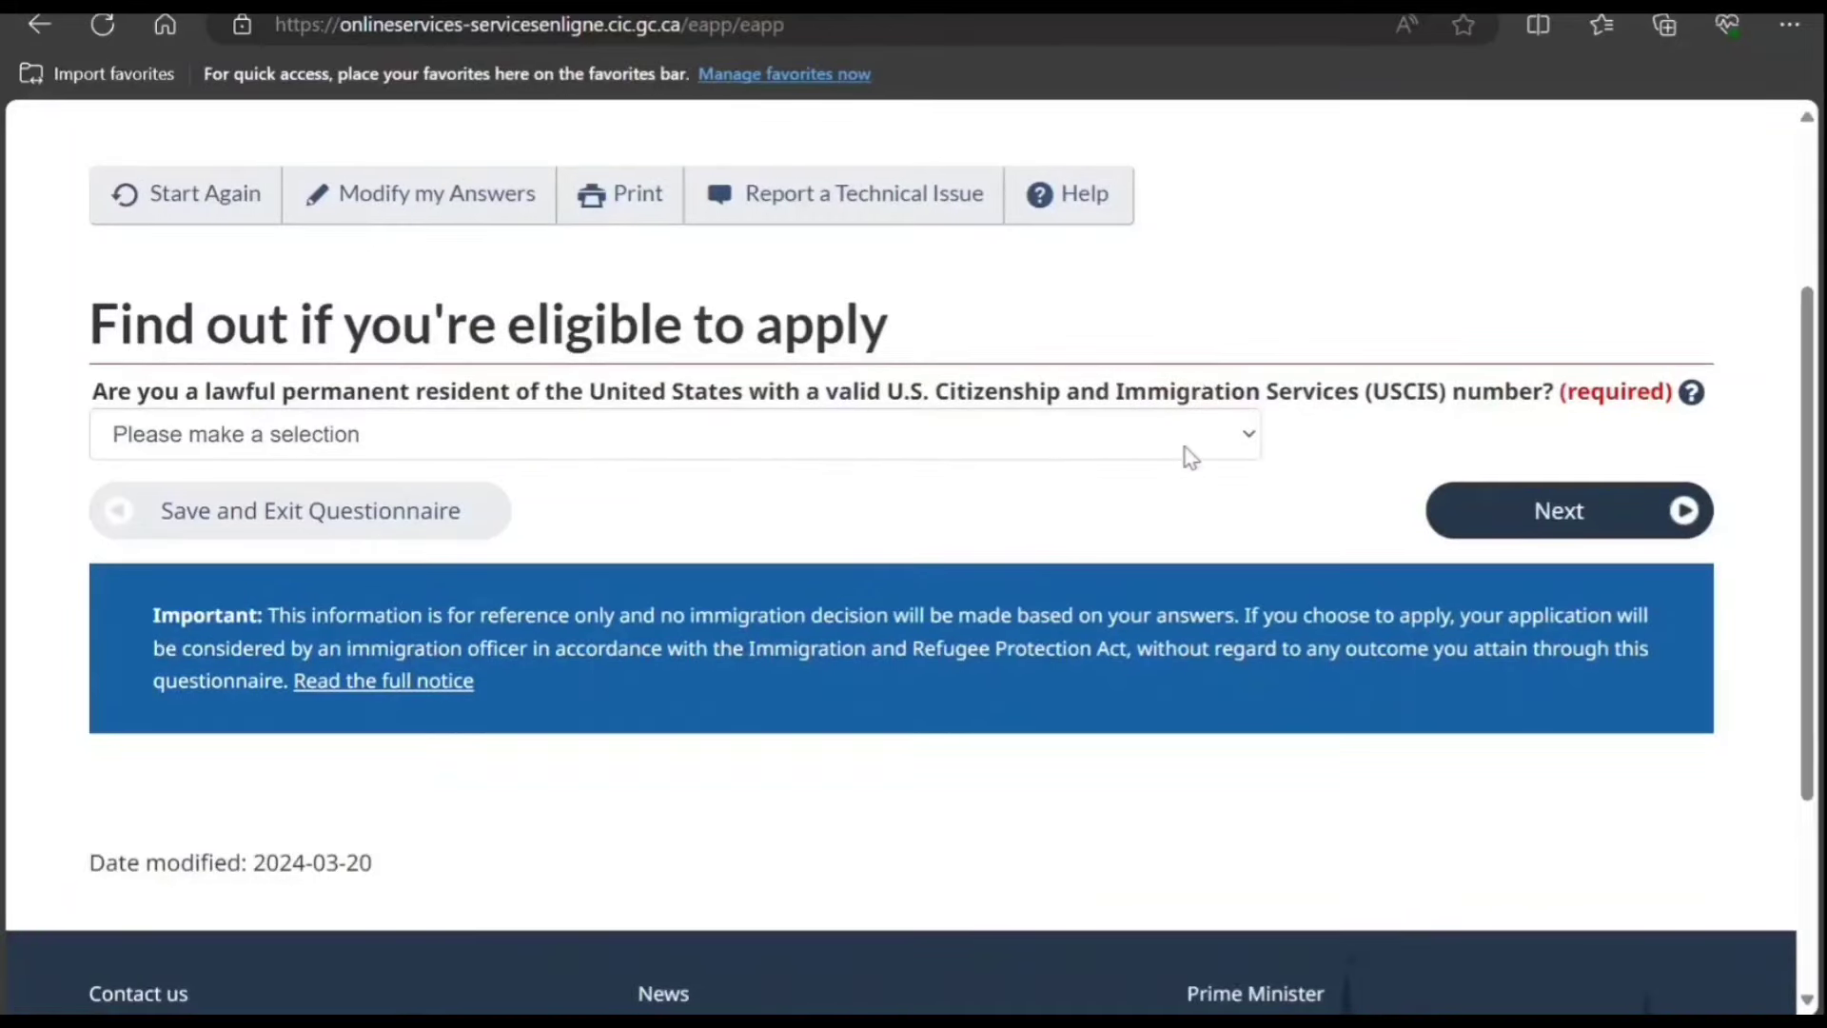
{"action": "left_click", "coordinate": [1037, 453]}
{"action": "key", "text": "n"}
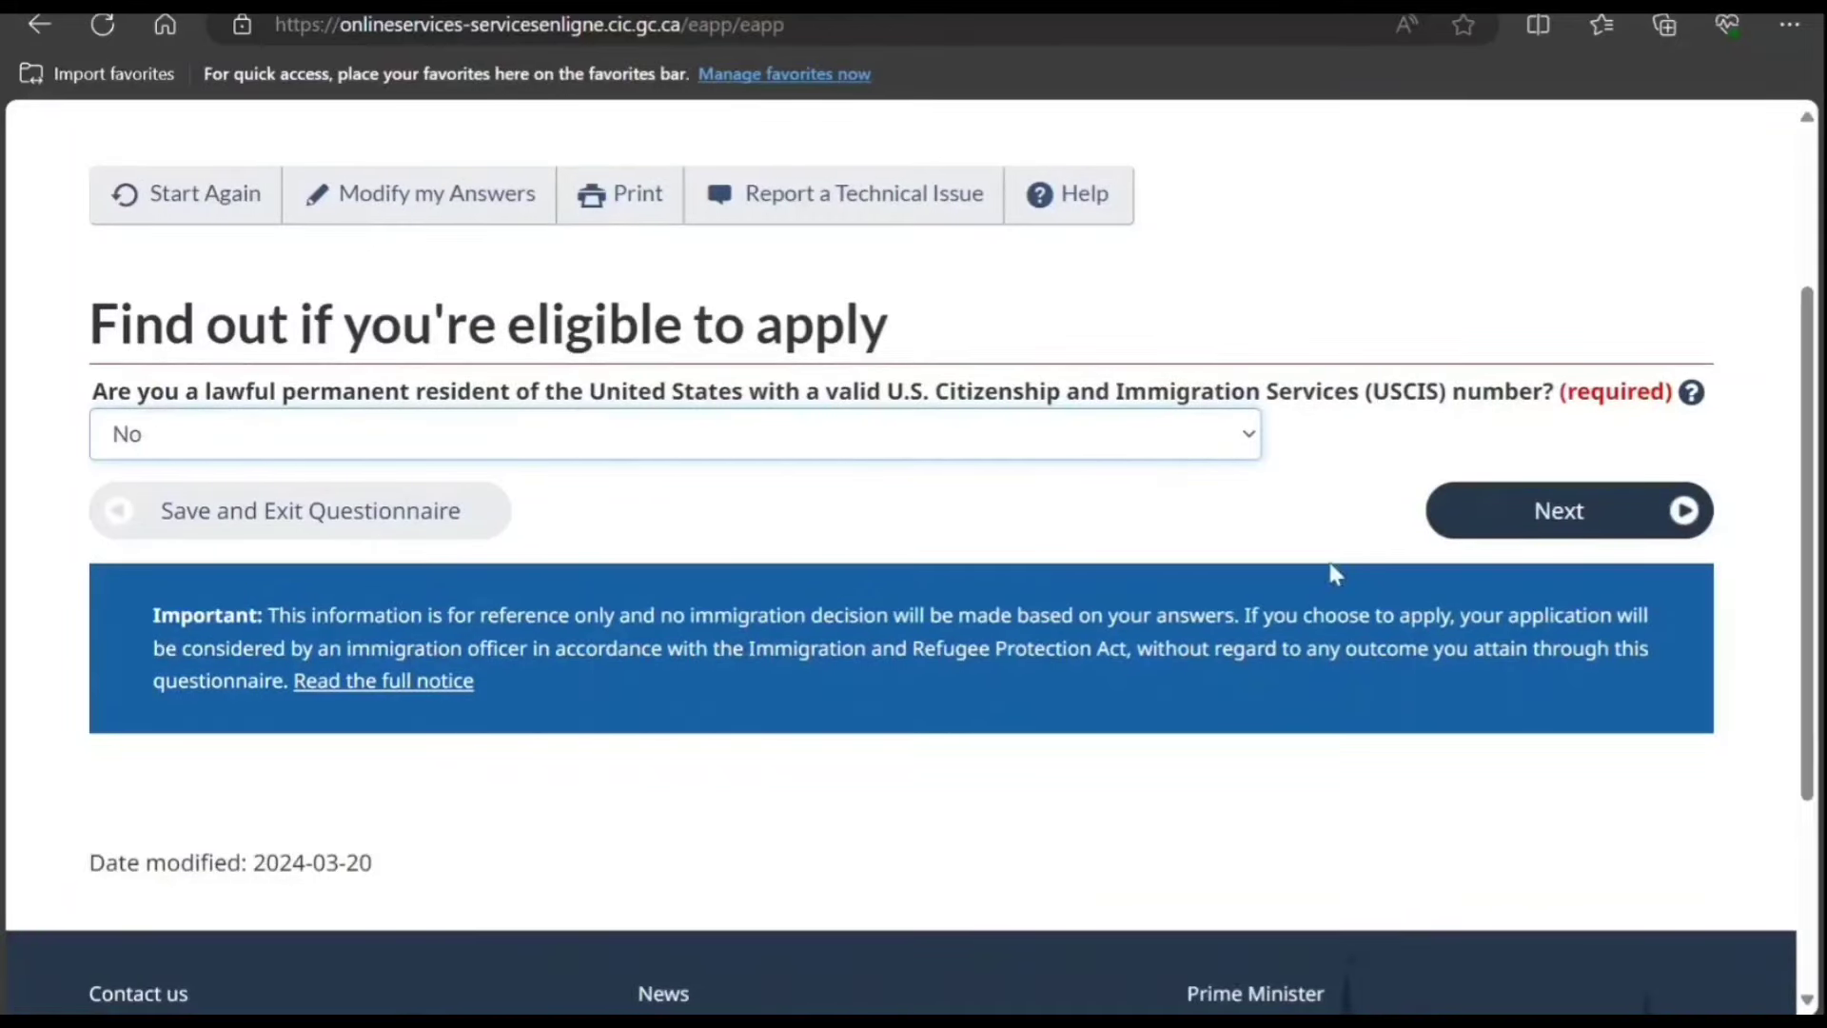
{"action": "left_click", "coordinate": [1547, 517]}
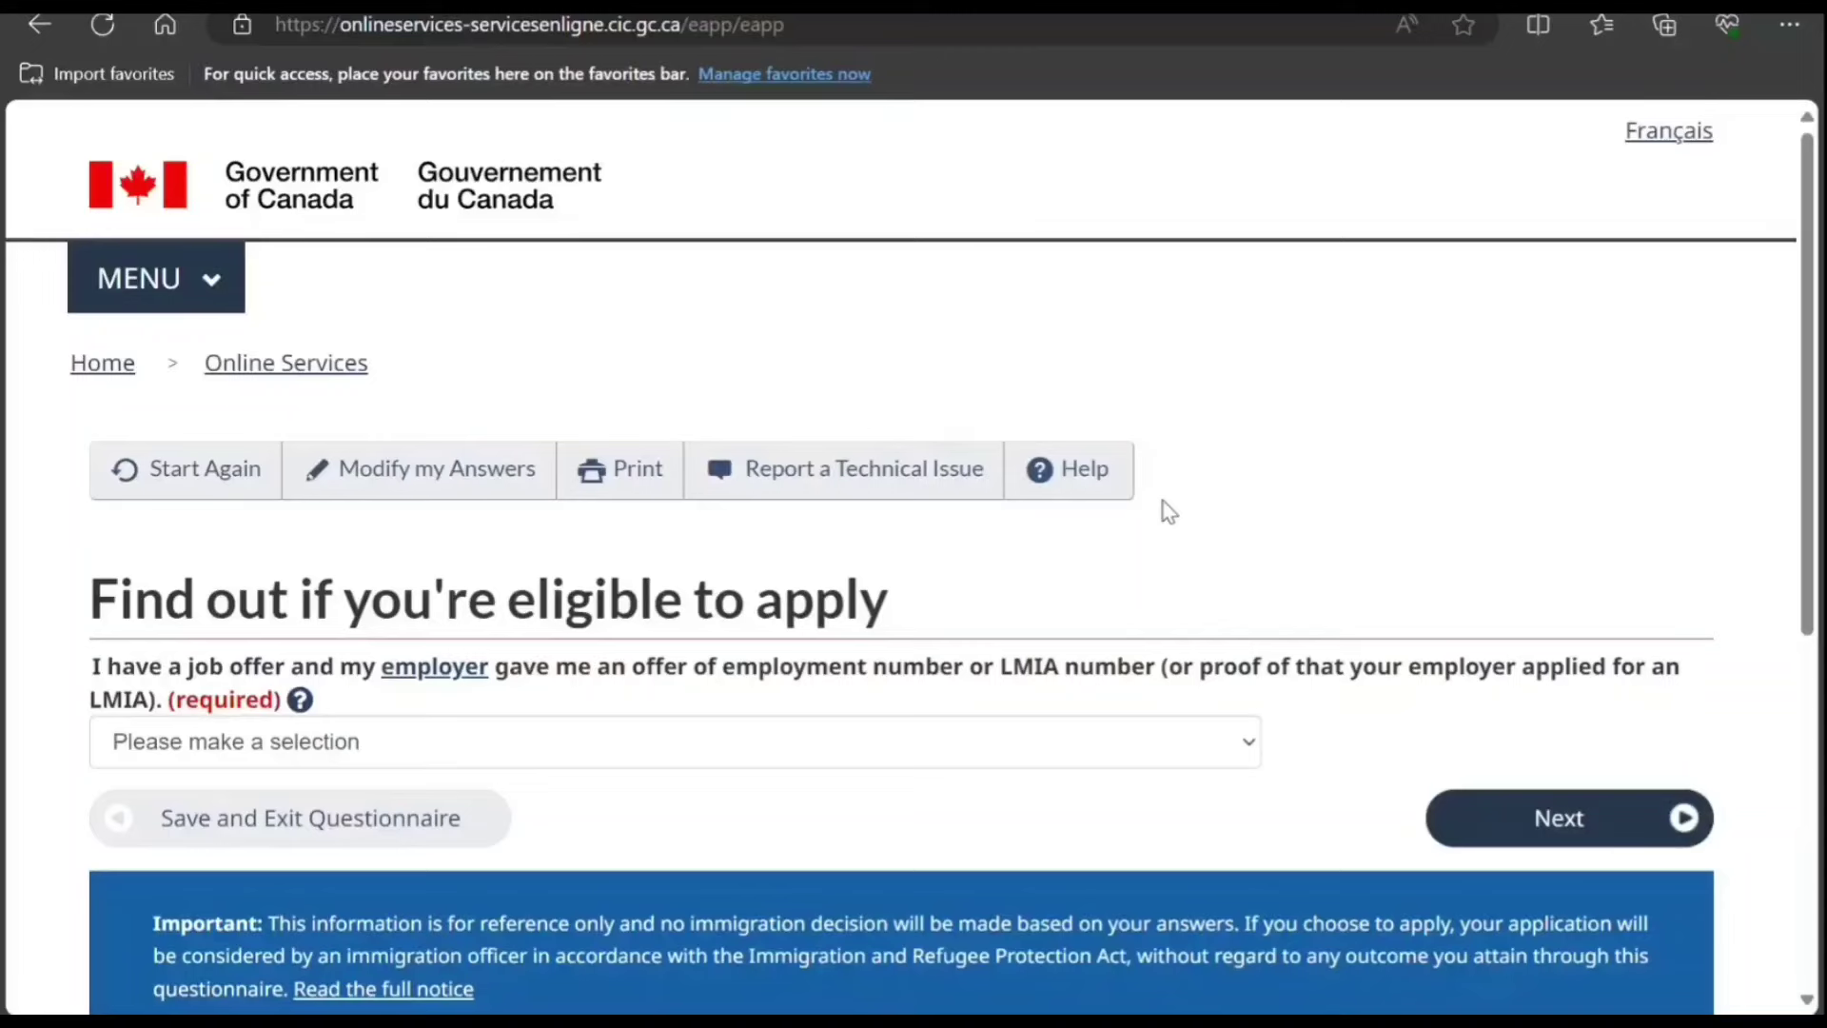
Step: Answer No to having a job offer with an LMIA number
{"action": "scroll", "coordinate": [1169, 512], "scroll_direction": "down", "scroll_amount": 3}
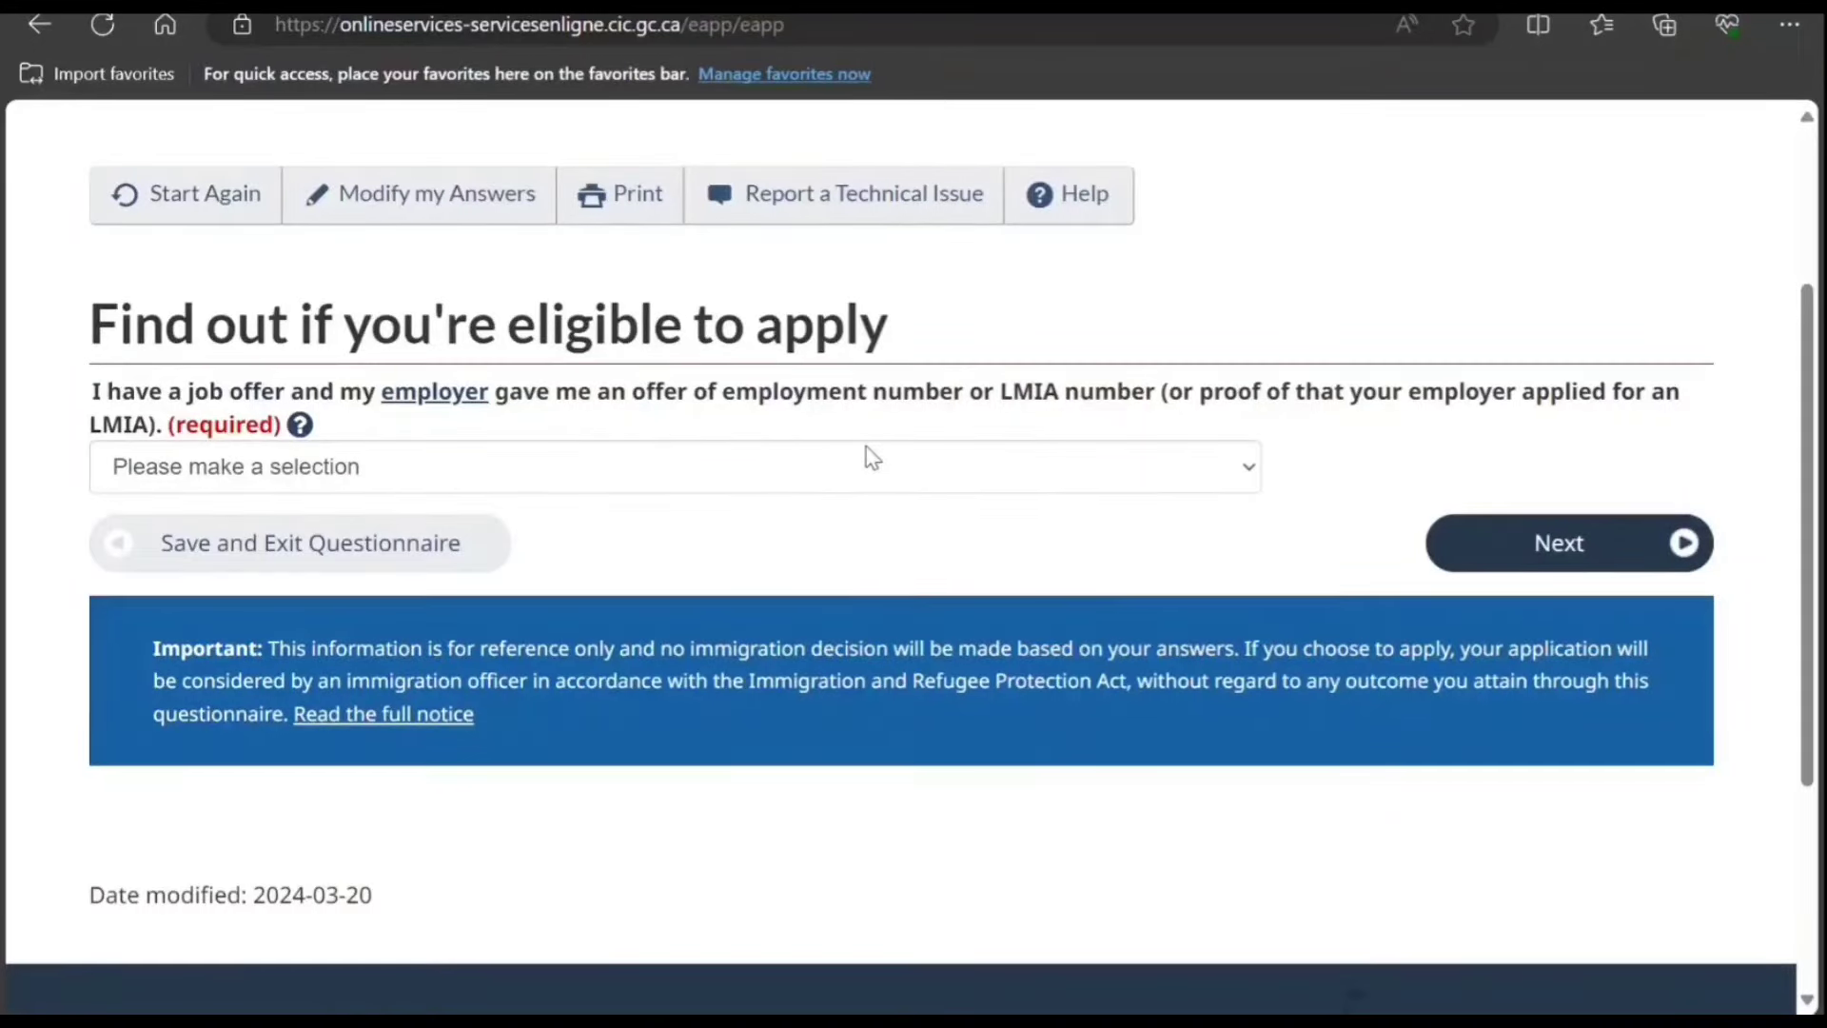
{"action": "key", "text": "Tab"}
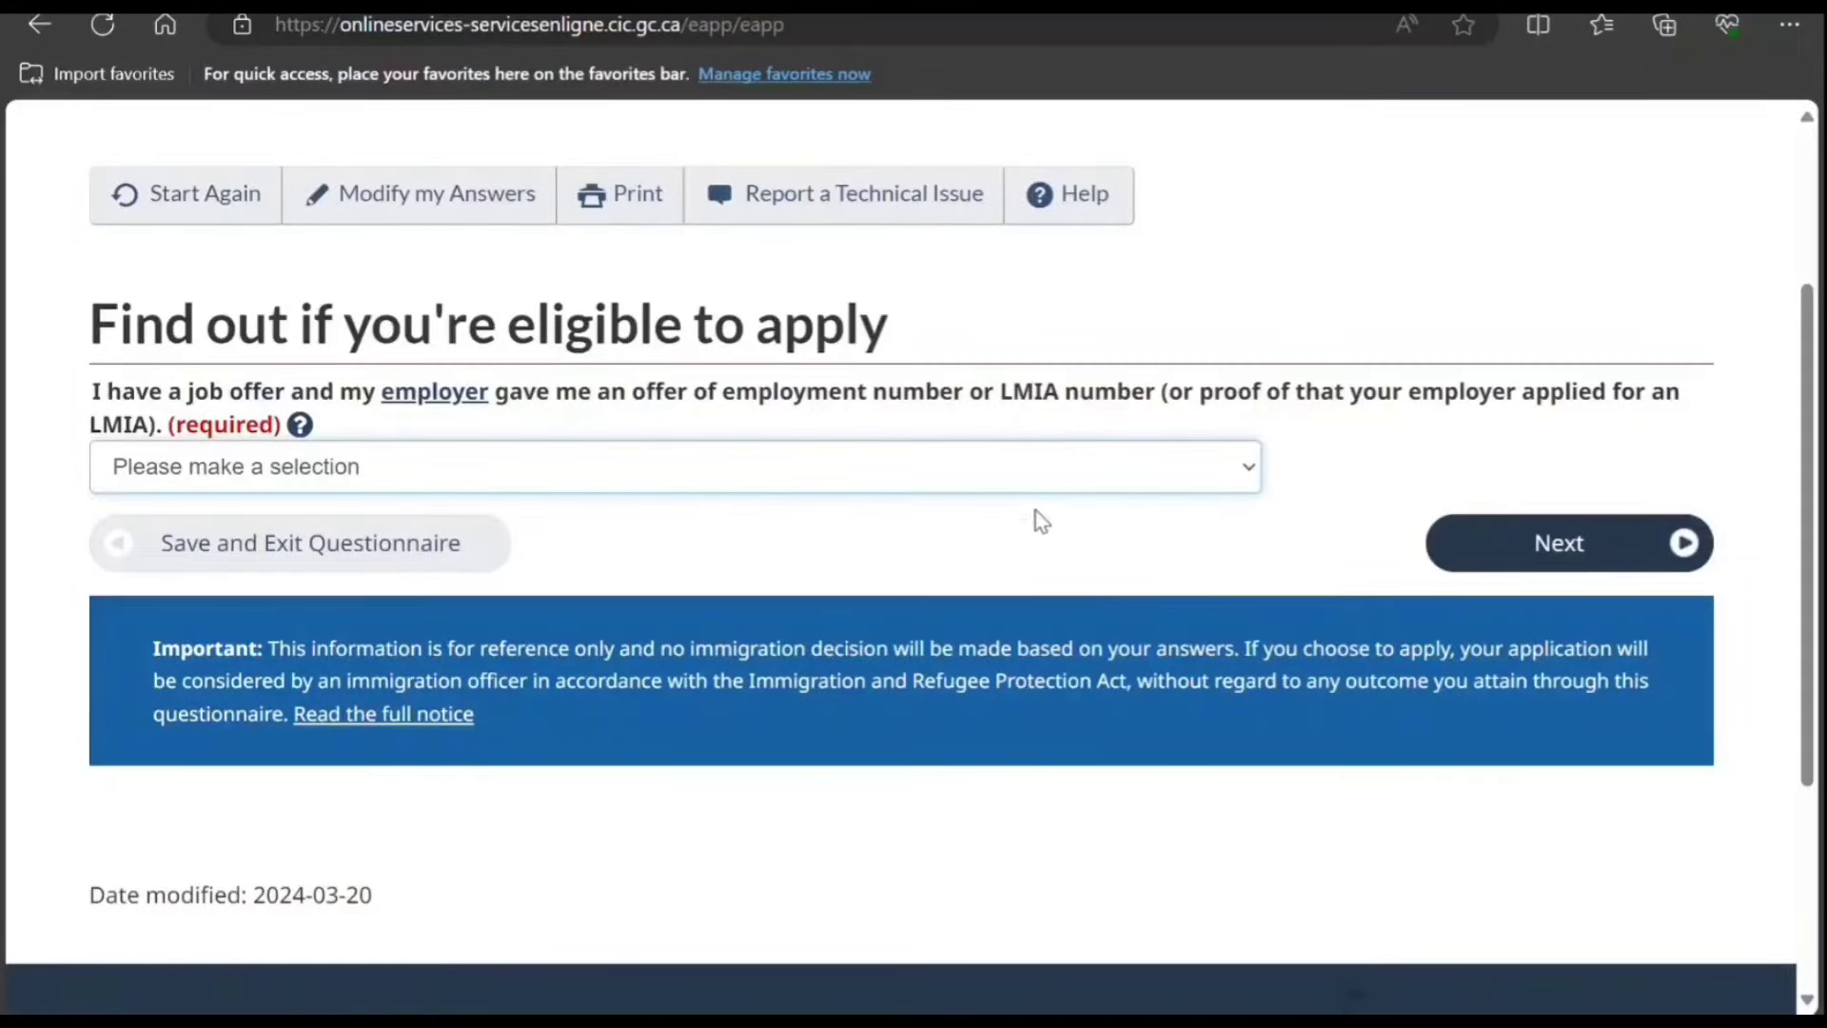
{"action": "key", "text": "Down"}
{"action": "key", "text": "Down"}
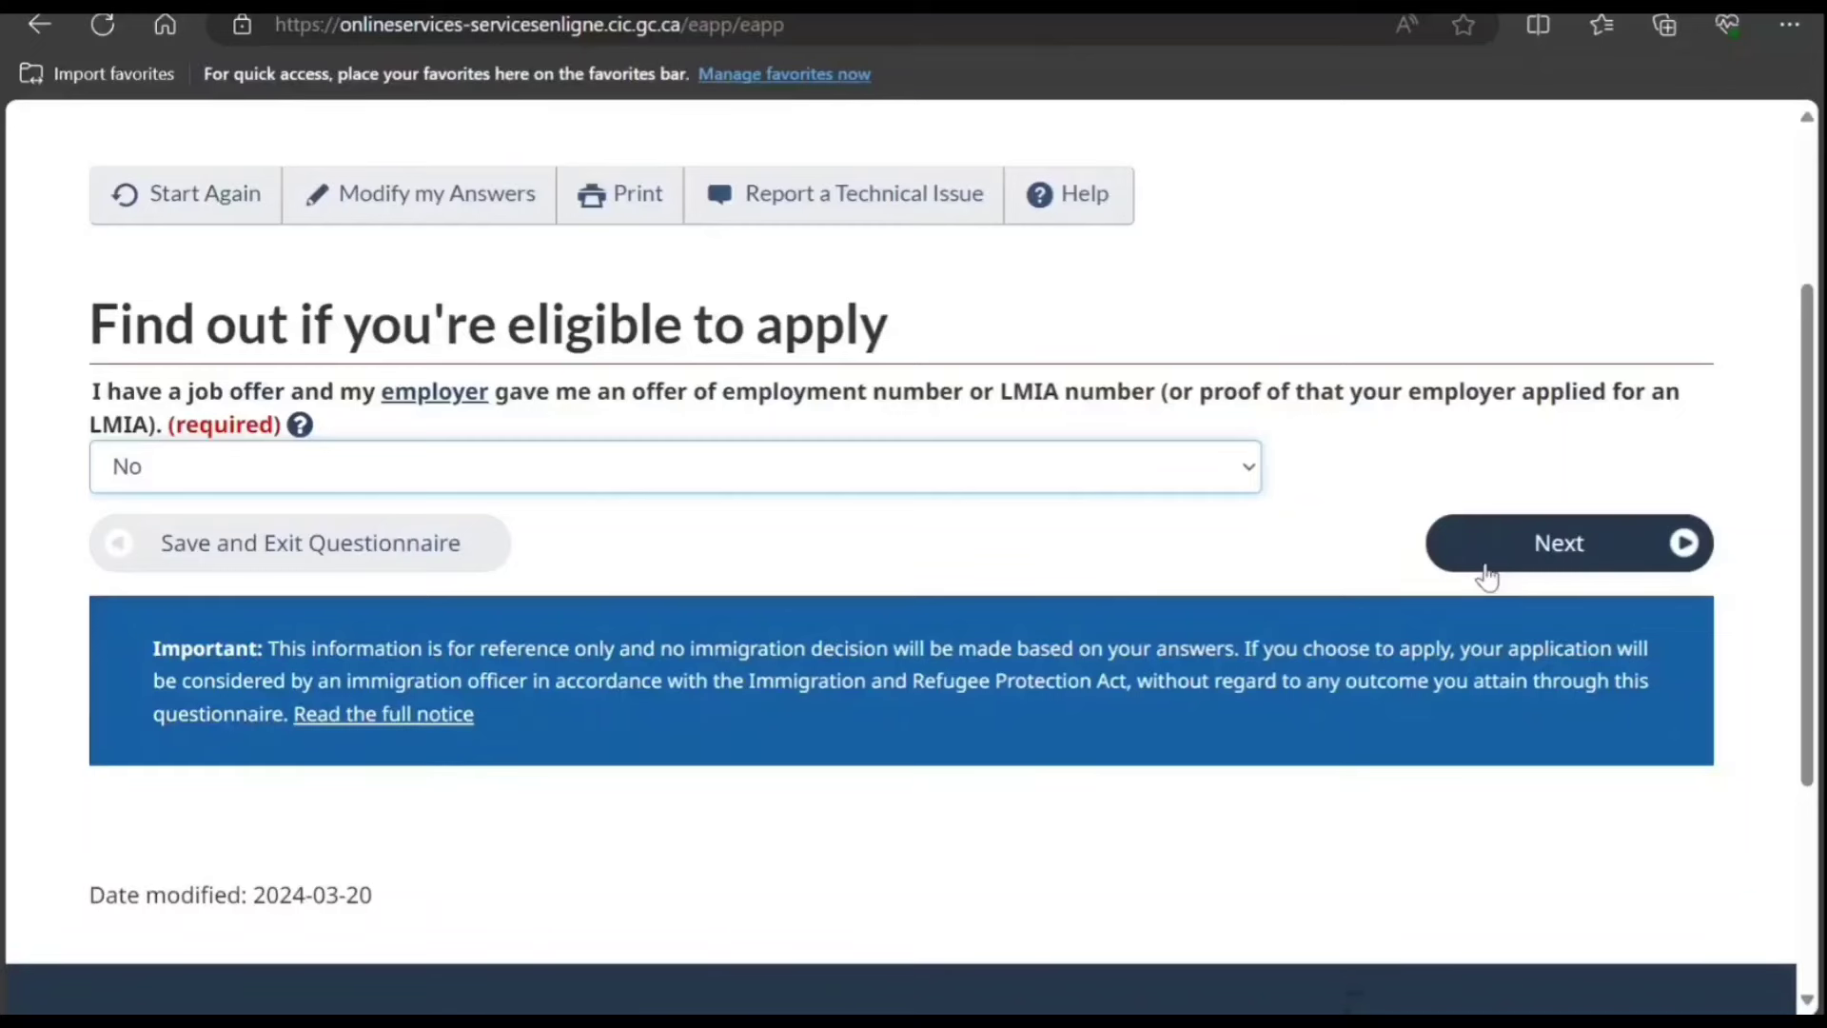
{"action": "left_click", "coordinate": [1475, 571]}
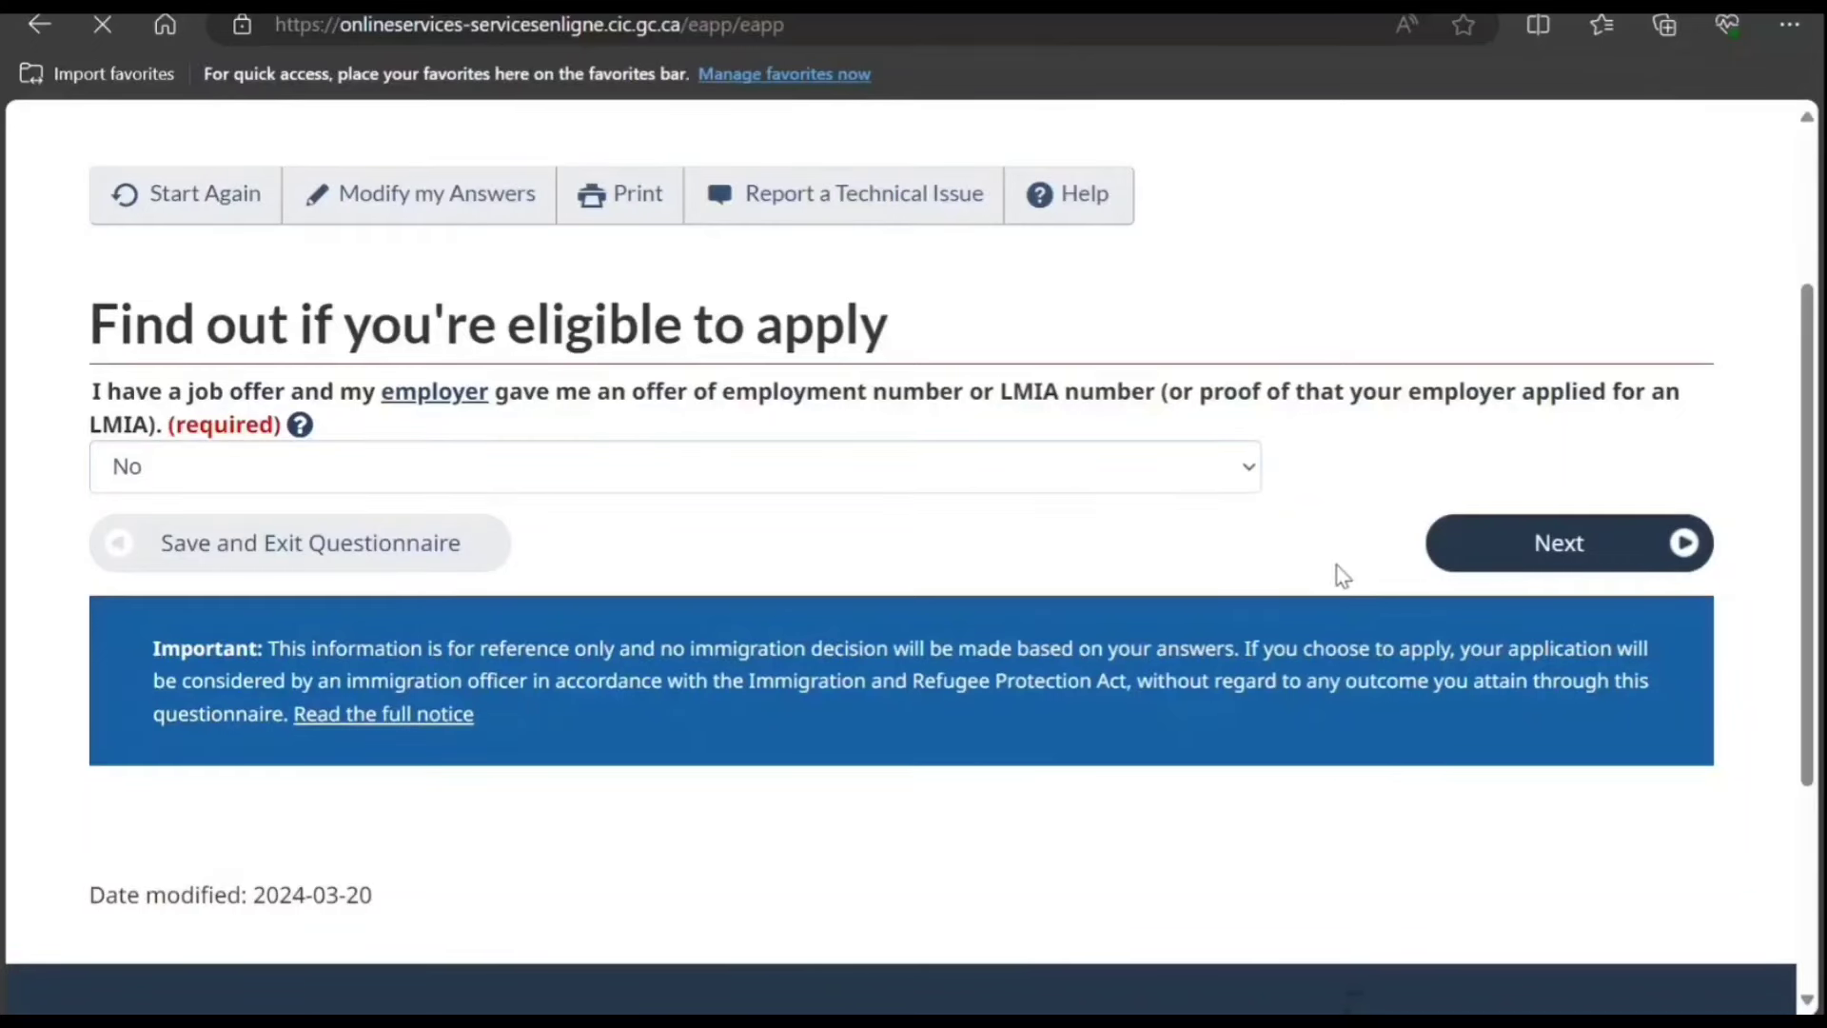
Step: Answer No to the work permit exempt categories and IRCC public policy questions
{"action": "scroll", "coordinate": [1275, 543], "scroll_direction": "down", "scroll_amount": 4}
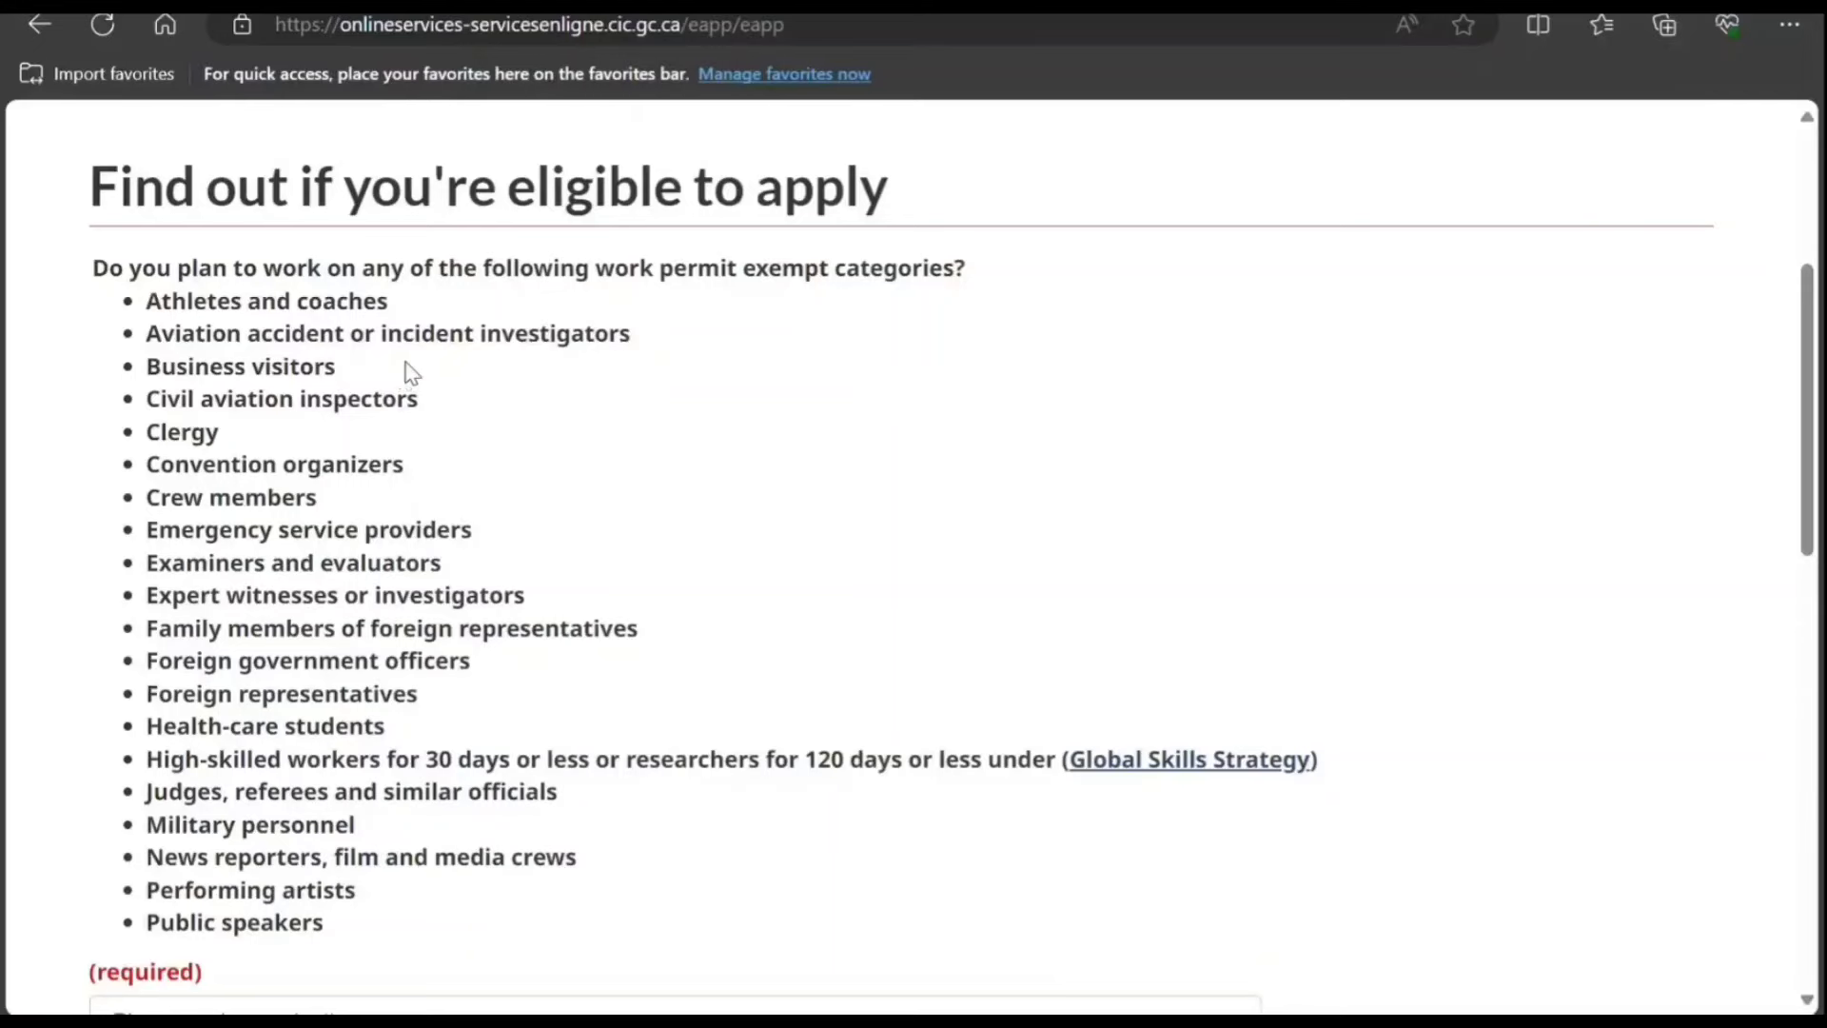
{"action": "scroll", "coordinate": [577, 462], "scroll_direction": "down", "scroll_amount": 3}
{"action": "scroll", "coordinate": [455, 426], "scroll_direction": "down", "scroll_amount": 3}
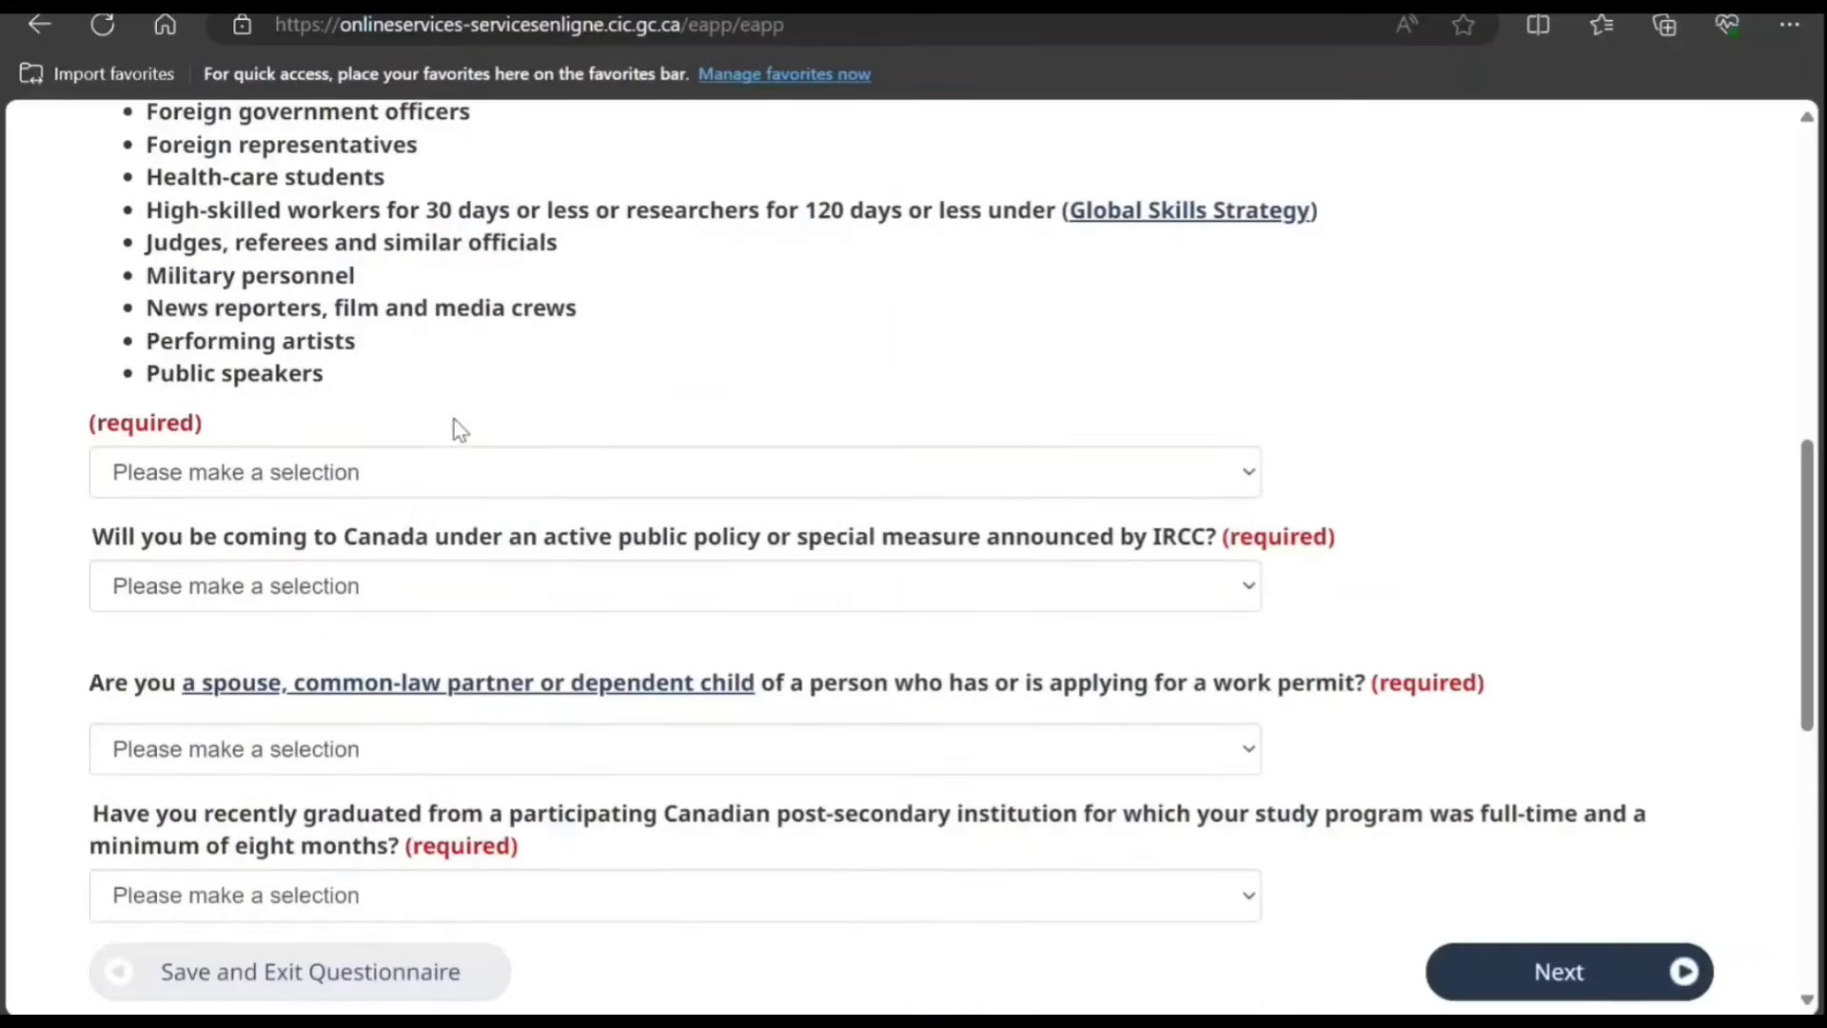
{"action": "left_click", "coordinate": [448, 483]}
{"action": "left_click", "coordinate": [449, 578]}
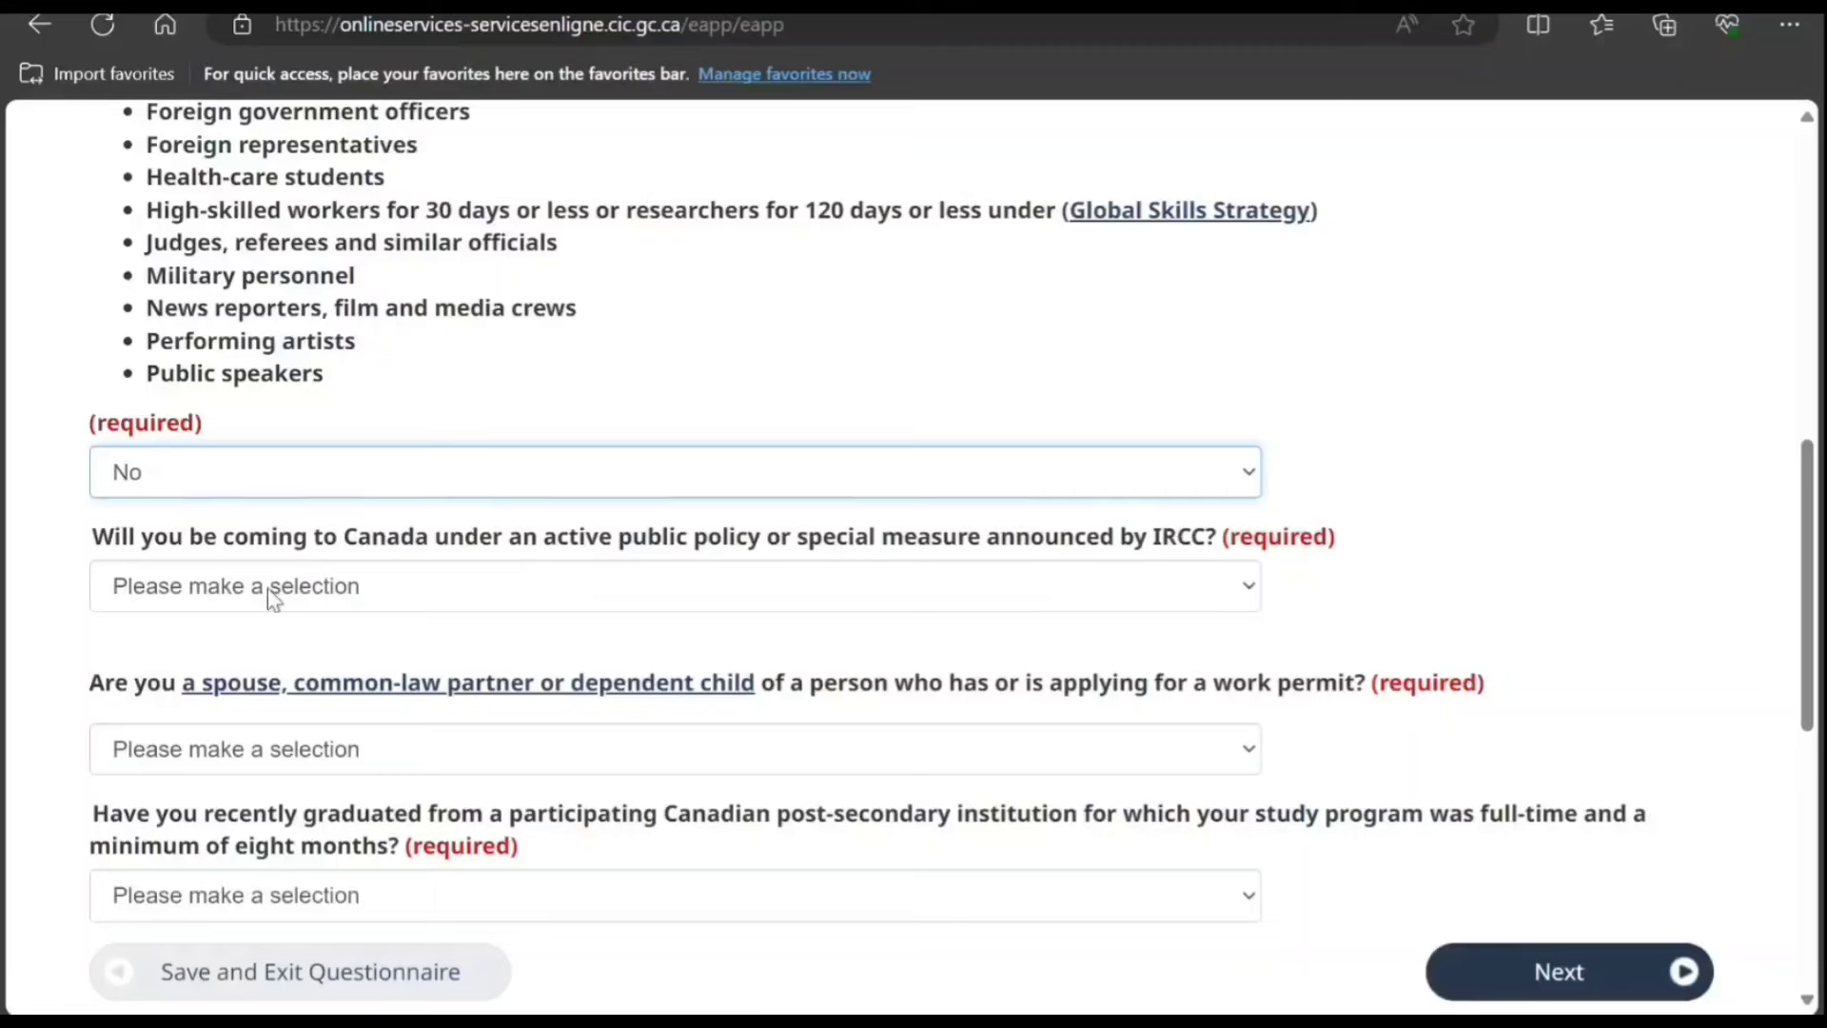
{"action": "left_click", "coordinate": [665, 606]}
{"action": "left_click", "coordinate": [633, 709]}
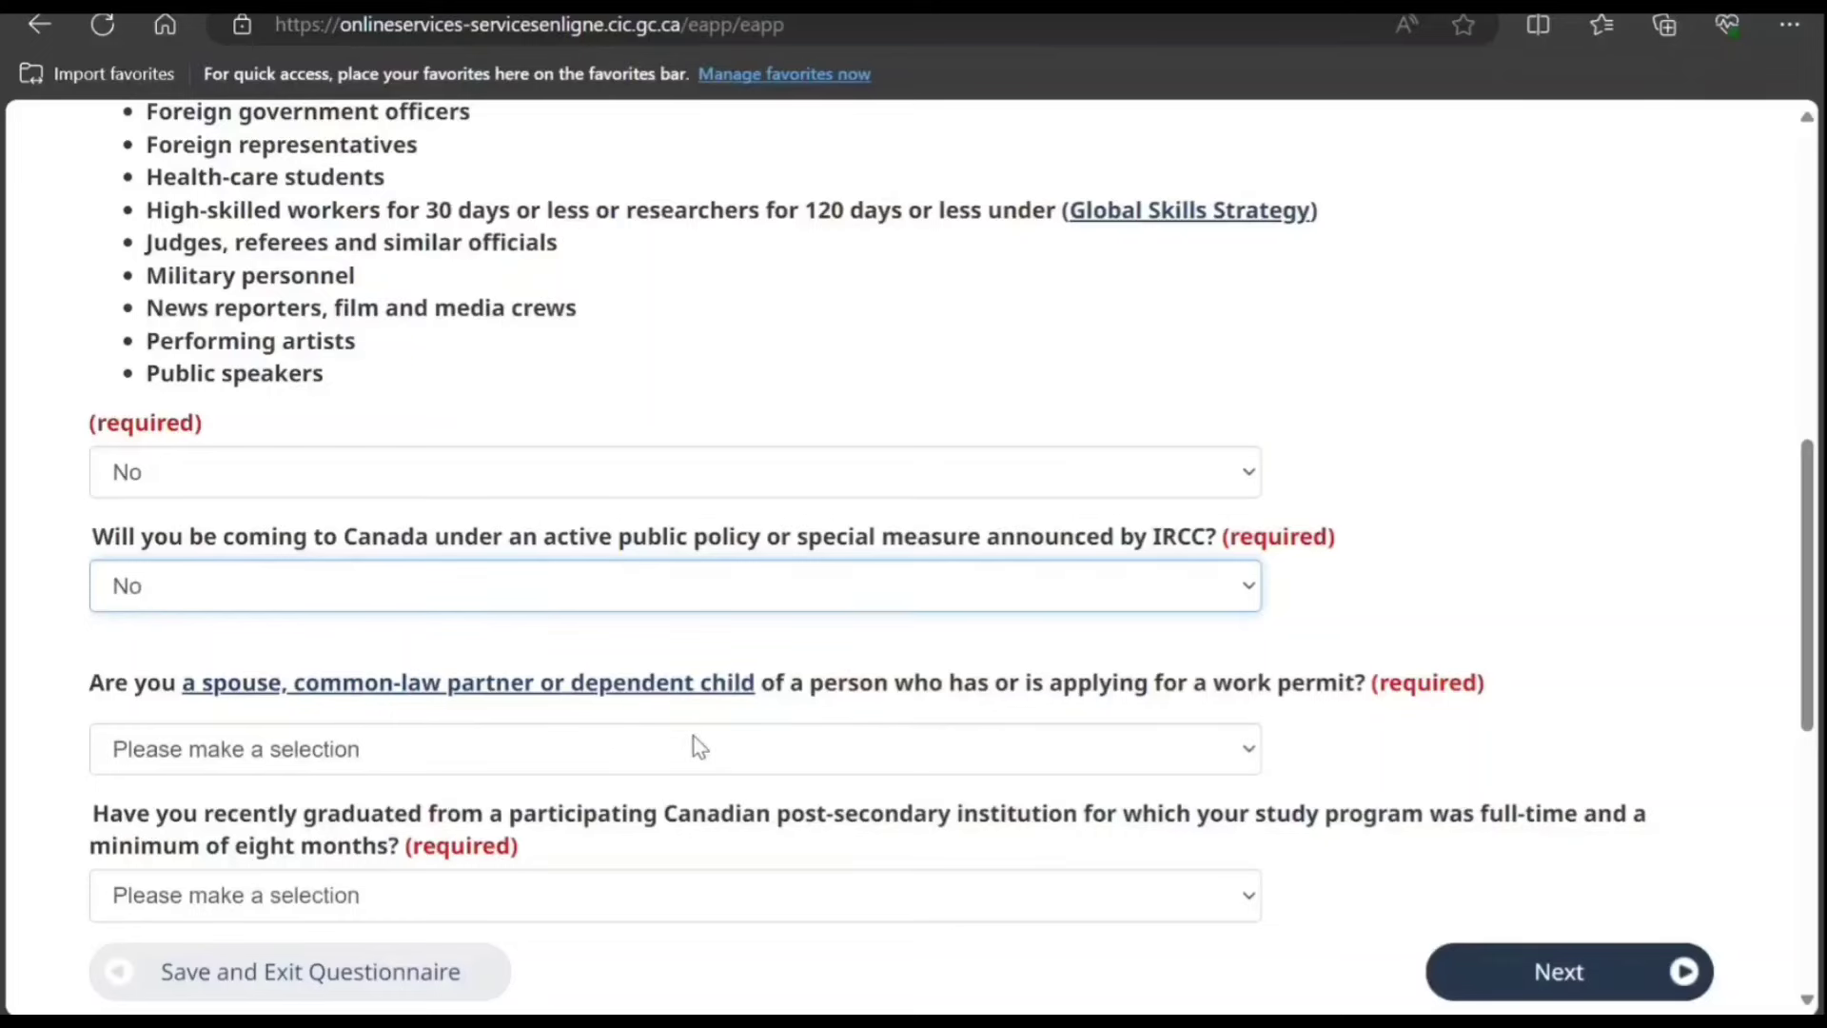
Step: Answer Yes to spouse or dependant, No to recent graduate, and submit
{"action": "scroll", "coordinate": [705, 747], "scroll_direction": "down", "scroll_amount": 1}
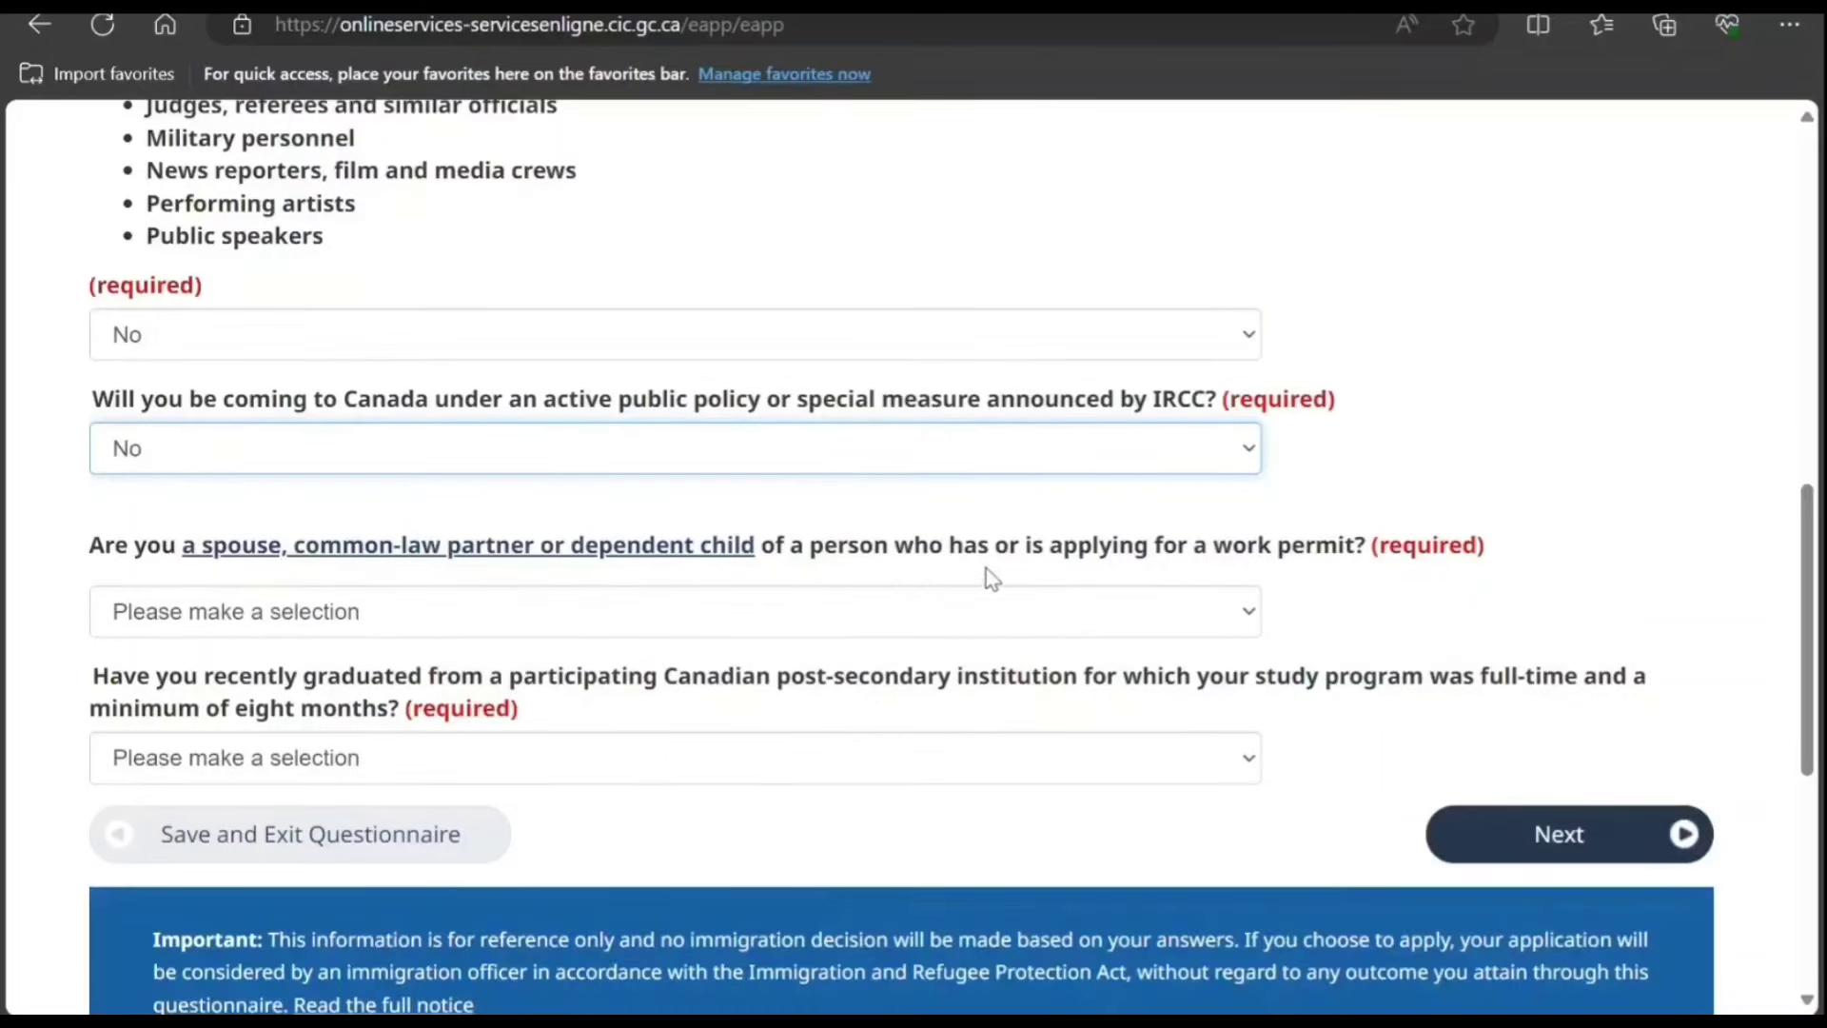
{"action": "left_click", "coordinate": [1059, 612]}
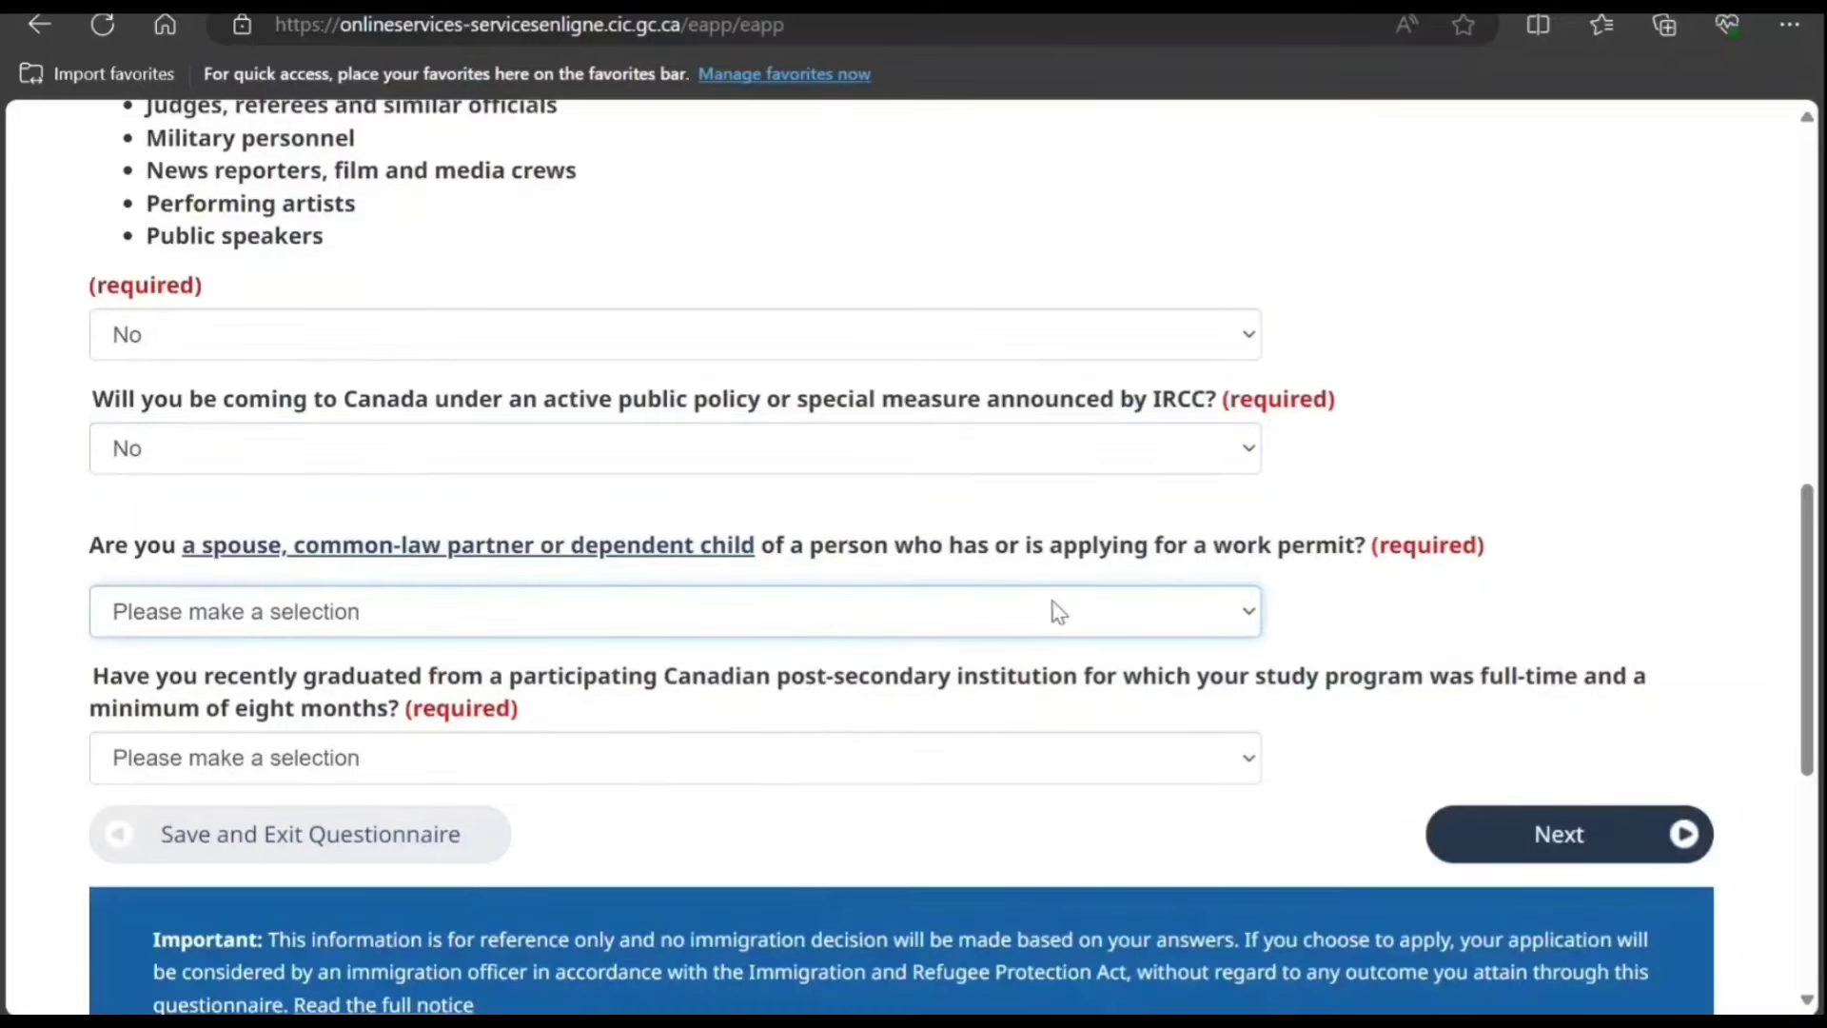
{"action": "left_click", "coordinate": [887, 687]}
{"action": "scroll", "coordinate": [744, 618], "scroll_direction": "down", "scroll_amount": 1}
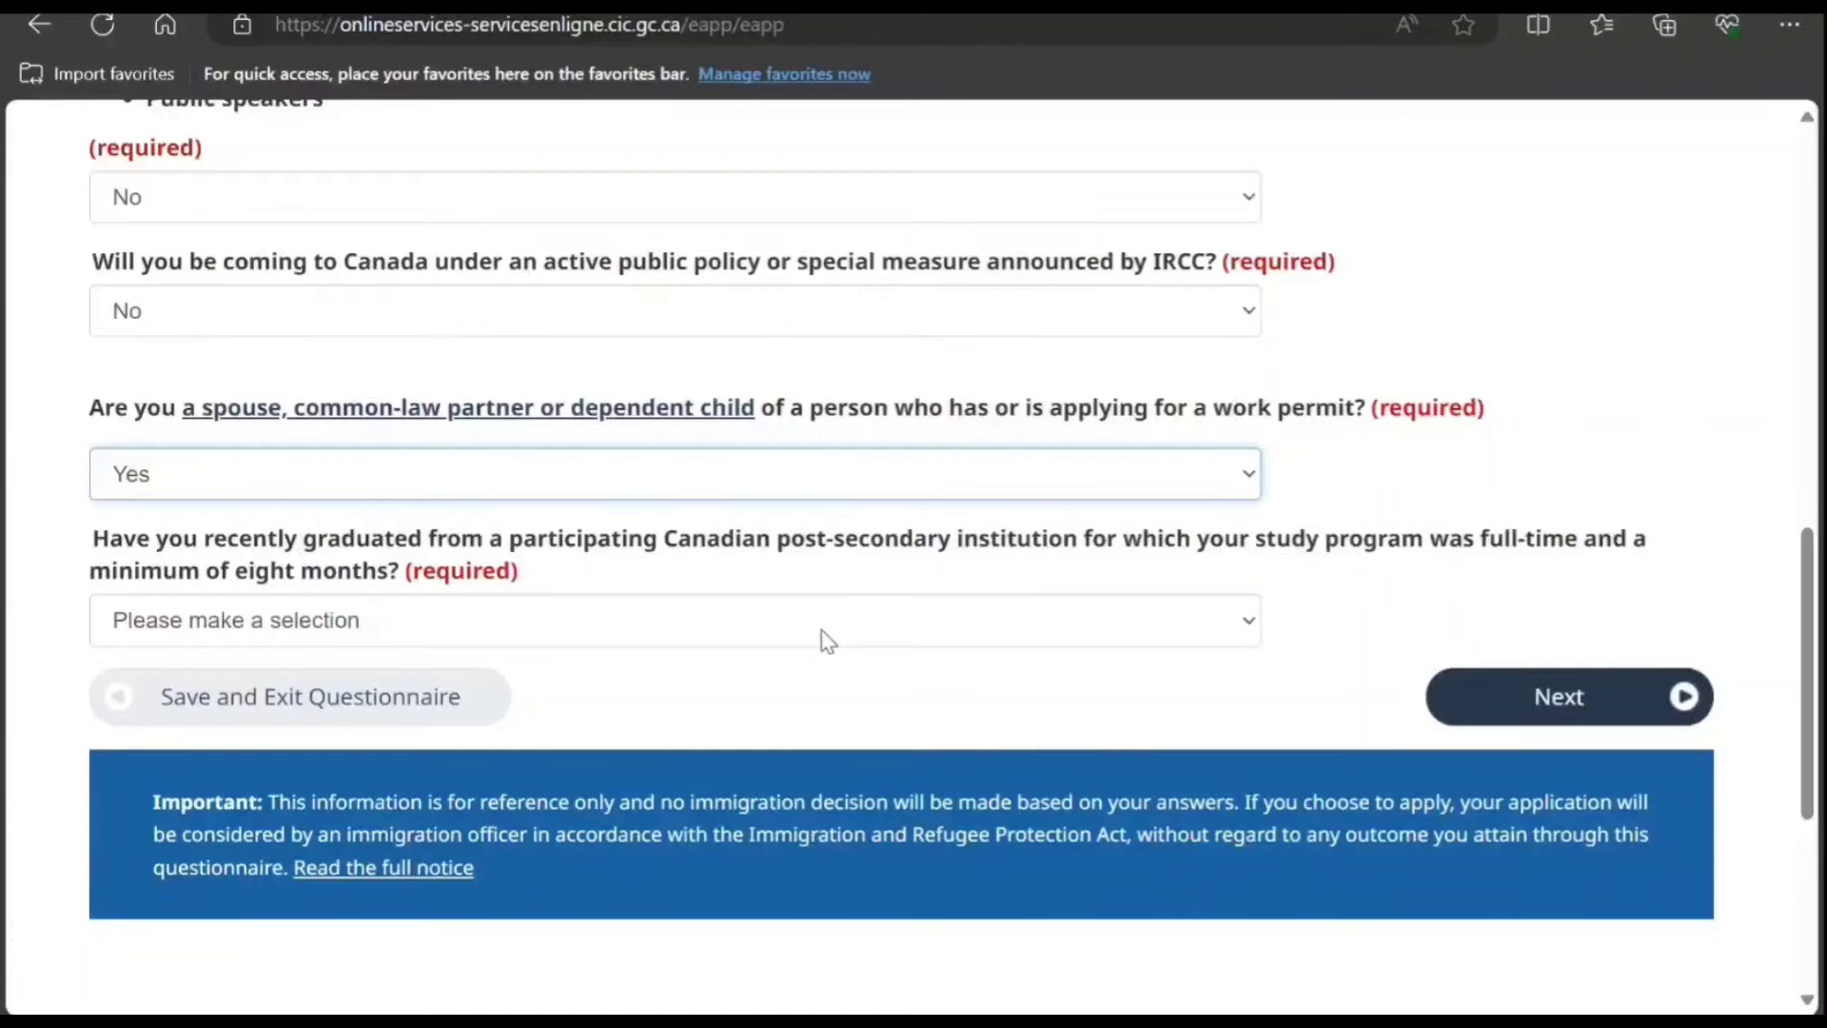
{"action": "left_click", "coordinate": [821, 631]}
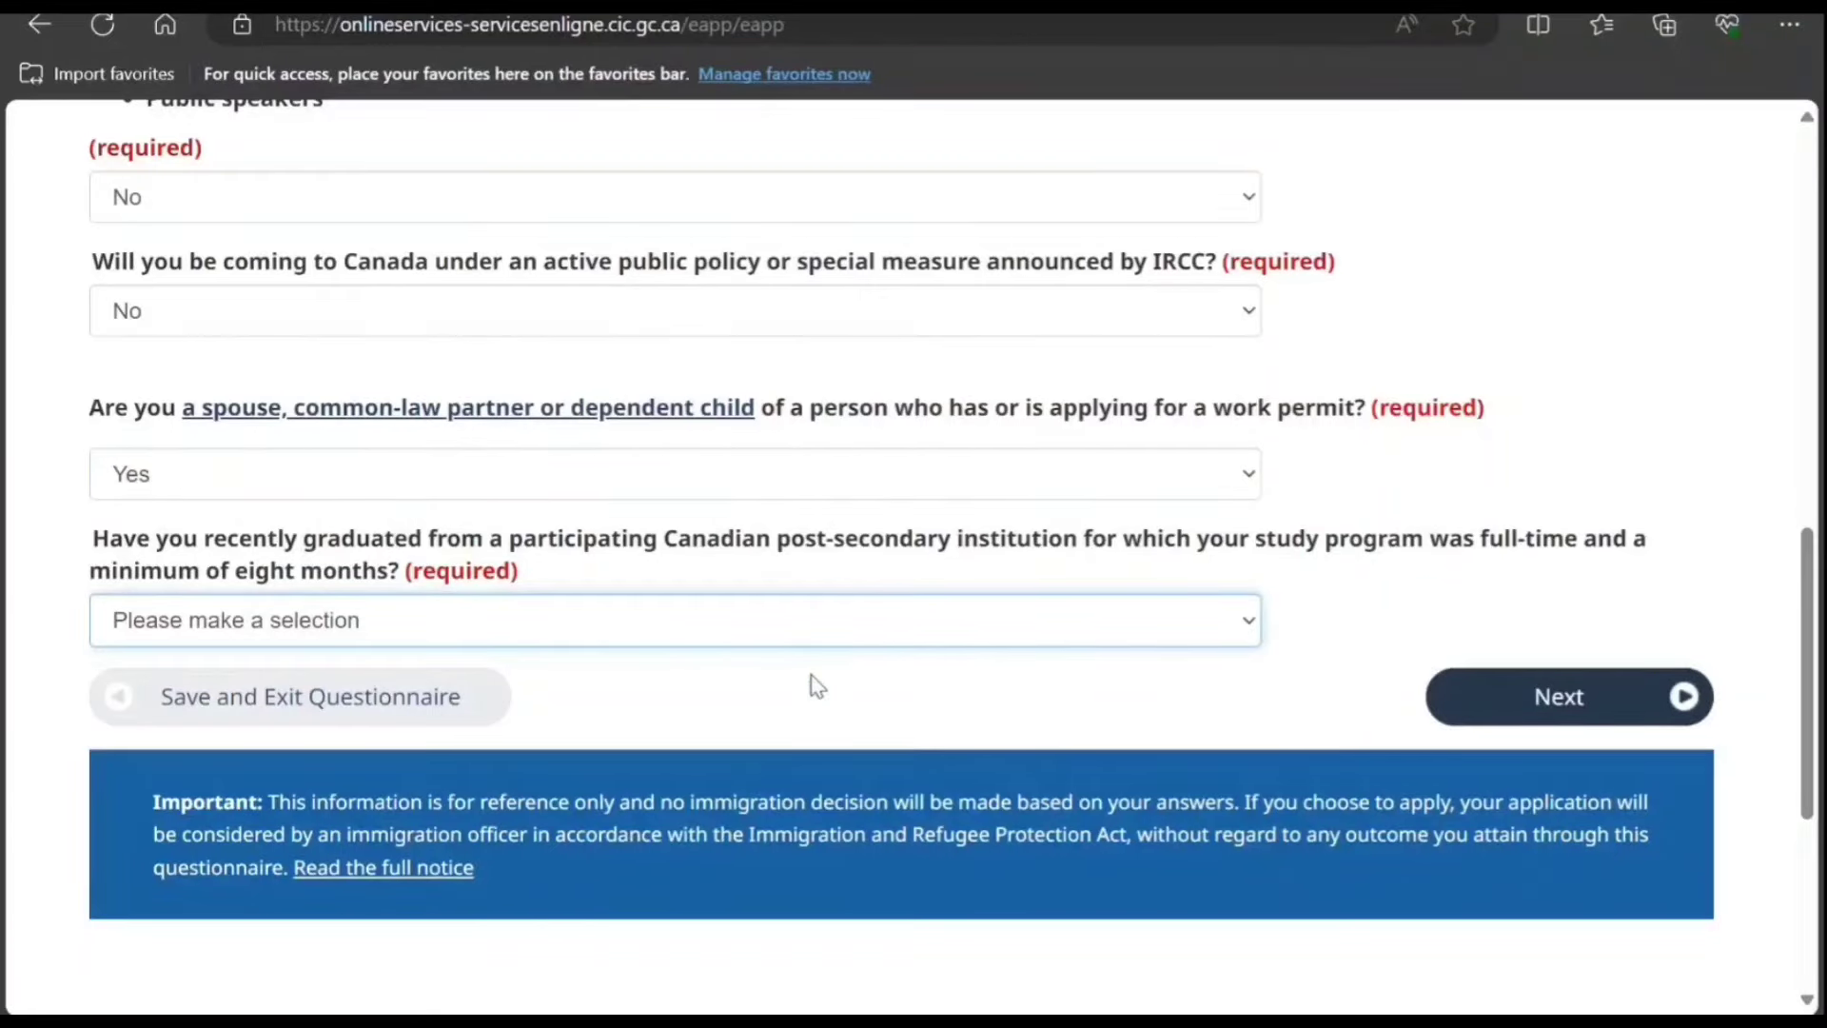
{"action": "left_click", "coordinate": [802, 713]}
{"action": "scroll", "coordinate": [802, 711], "scroll_direction": "down", "scroll_amount": 2}
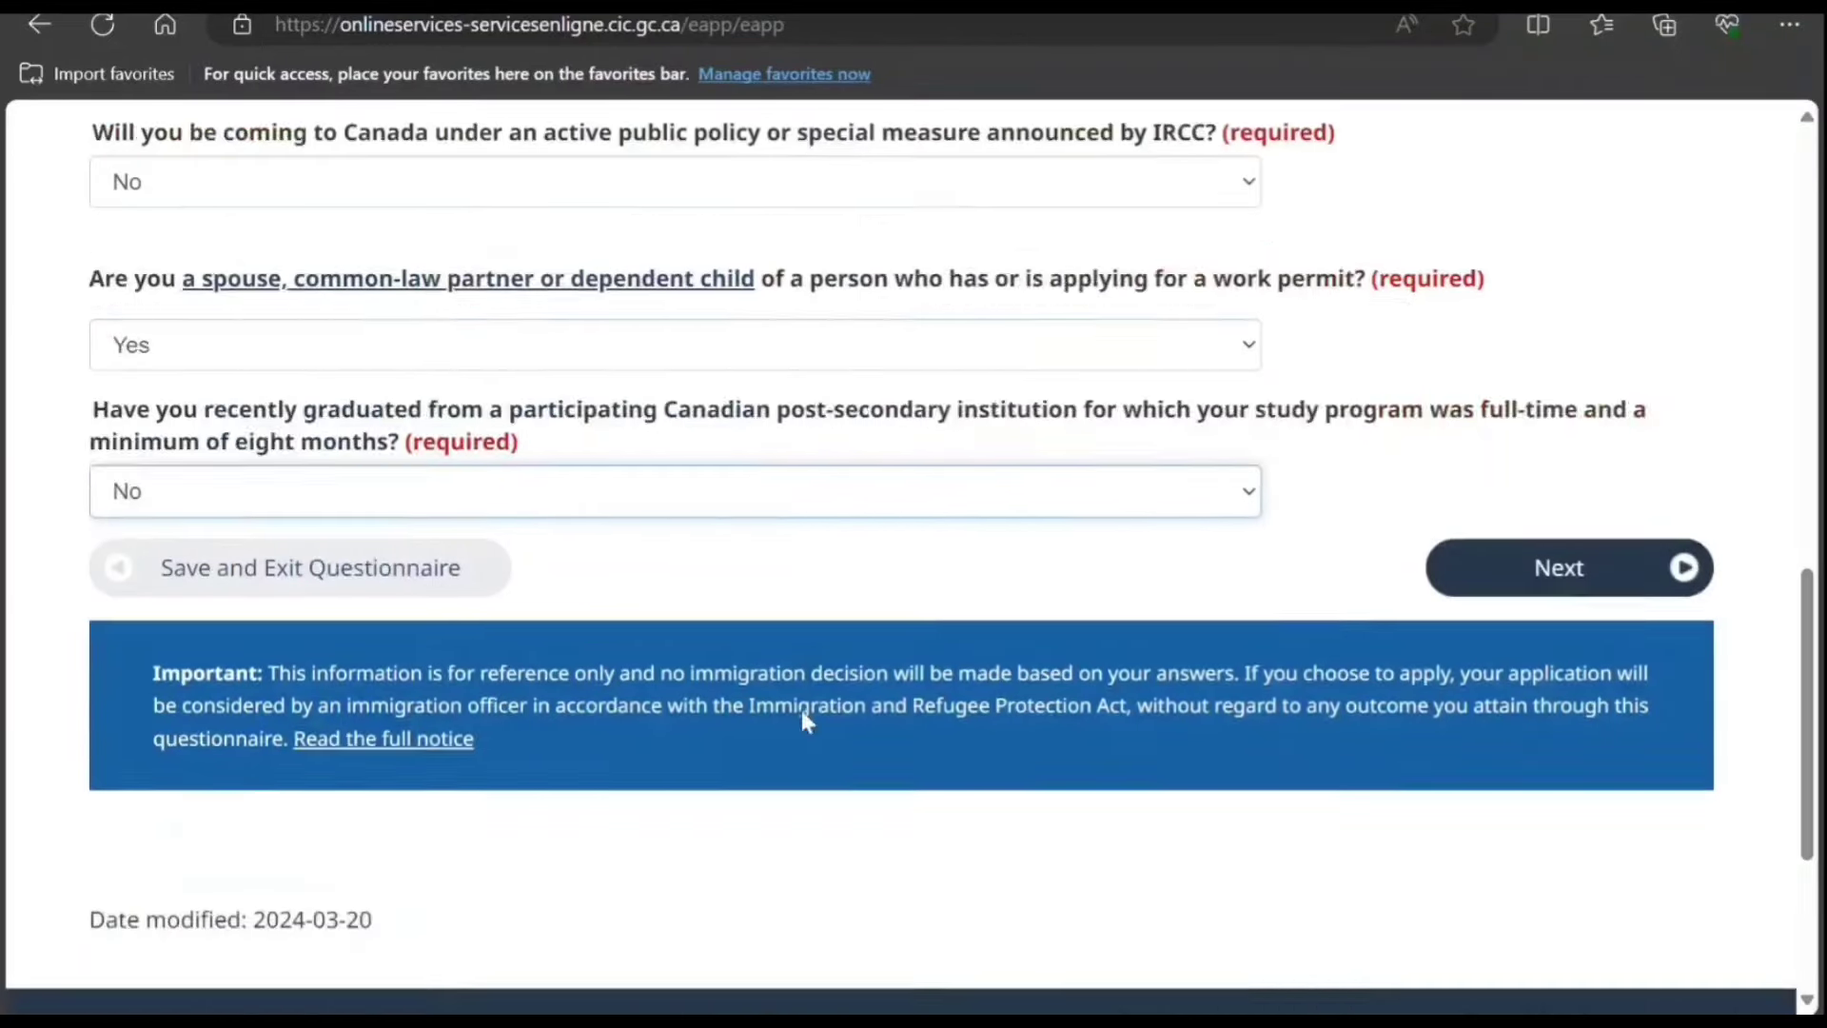
{"action": "left_click", "coordinate": [1538, 424]}
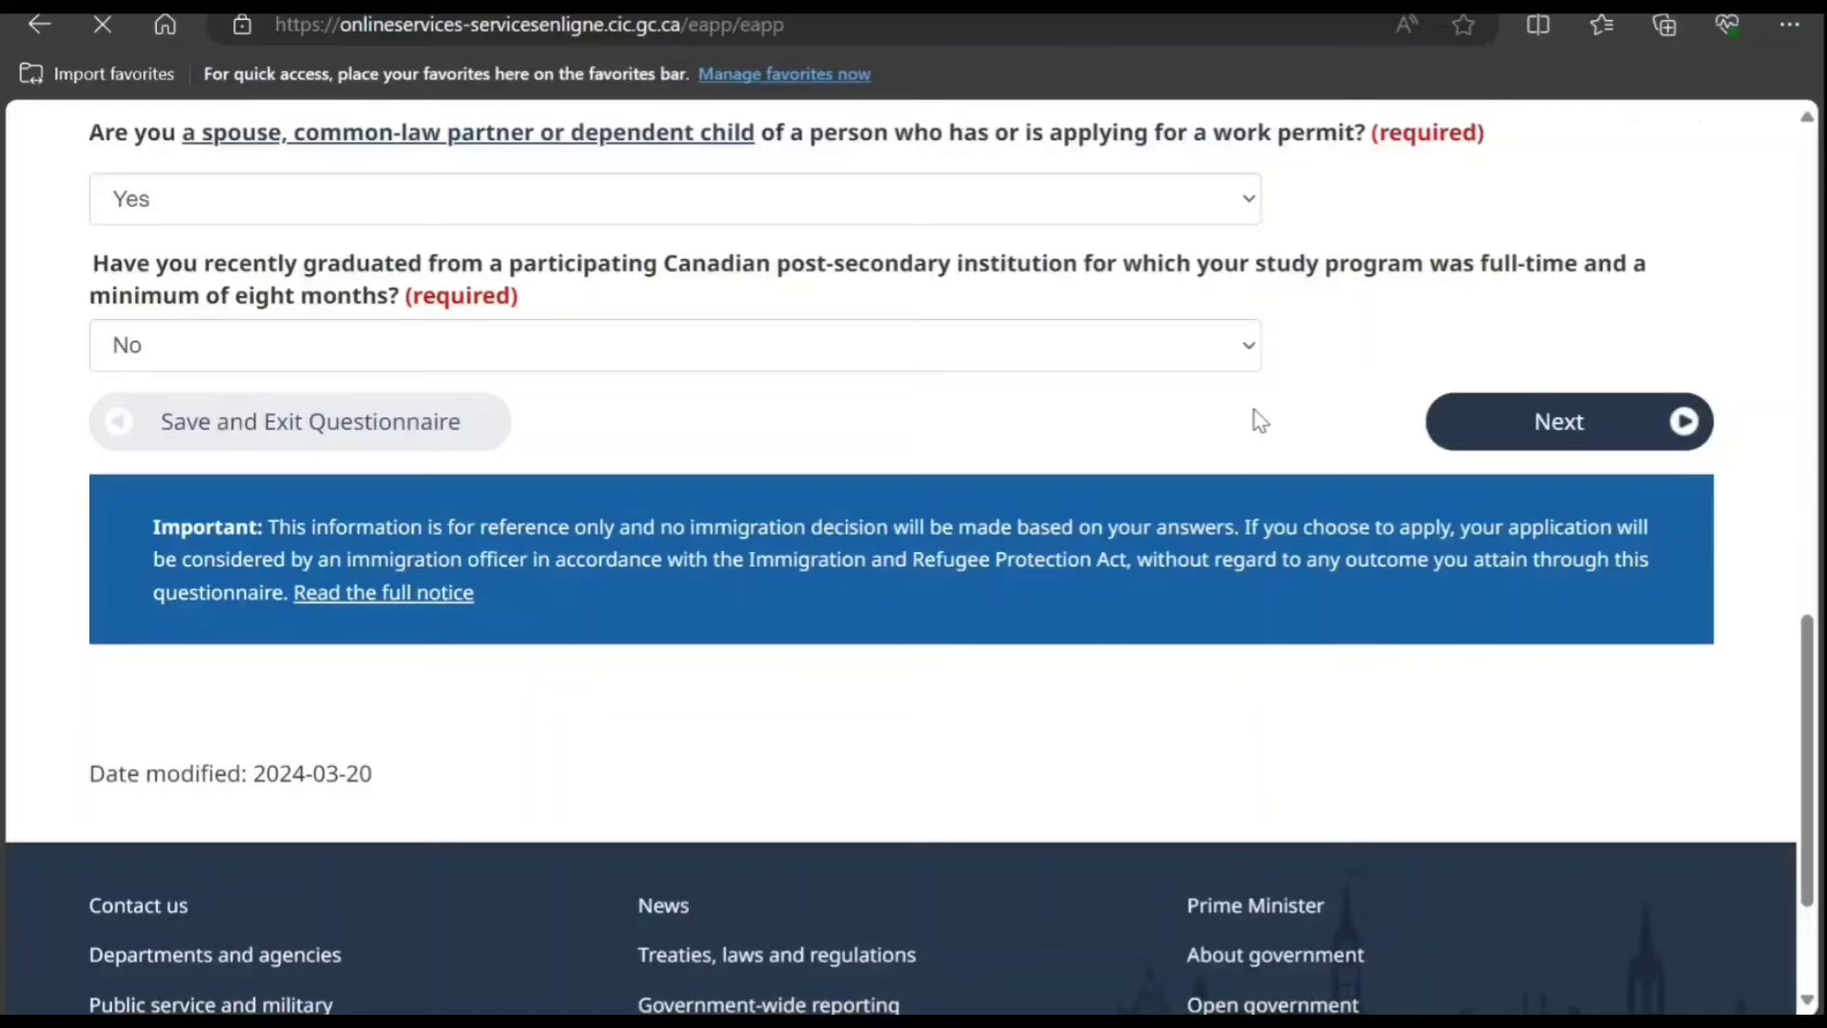
{"action": "scroll", "coordinate": [901, 535], "scroll_direction": "down", "scroll_amount": 1}
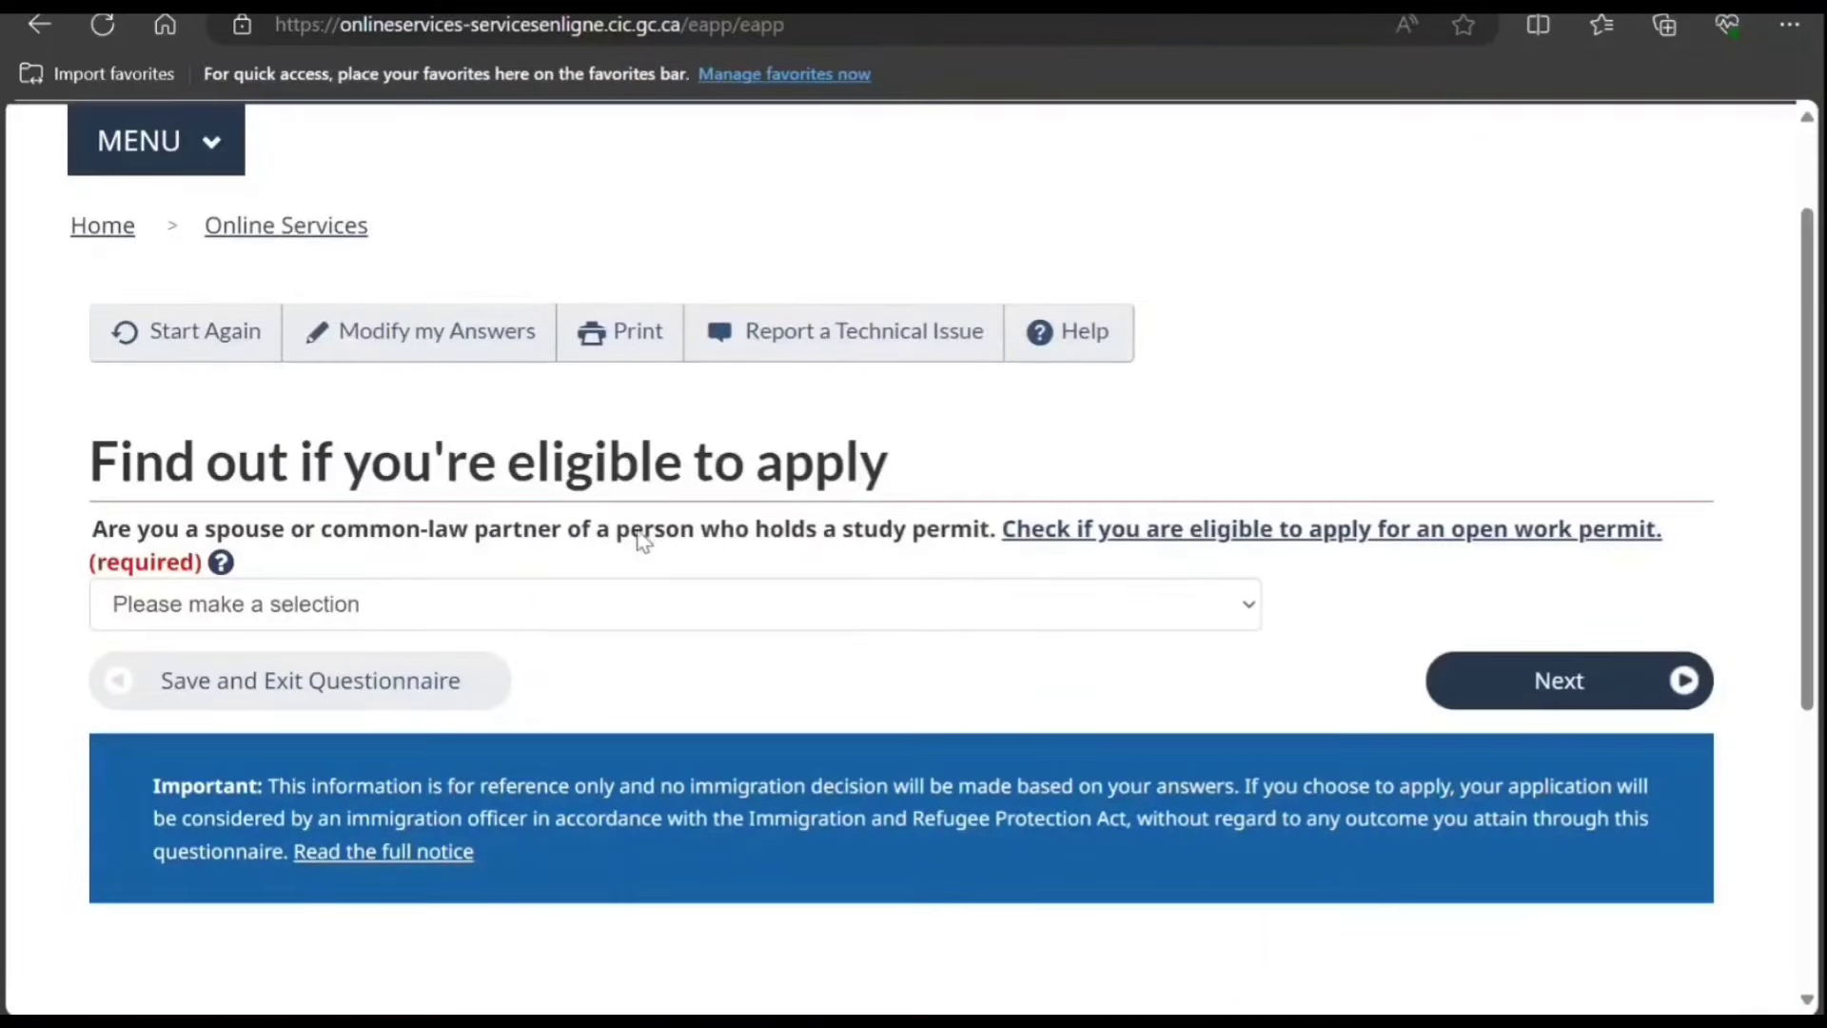
Step: Answer No to the study-permit spouse question, opening the open work permit guidance in a new tab
{"action": "left_click", "coordinate": [942, 614]}
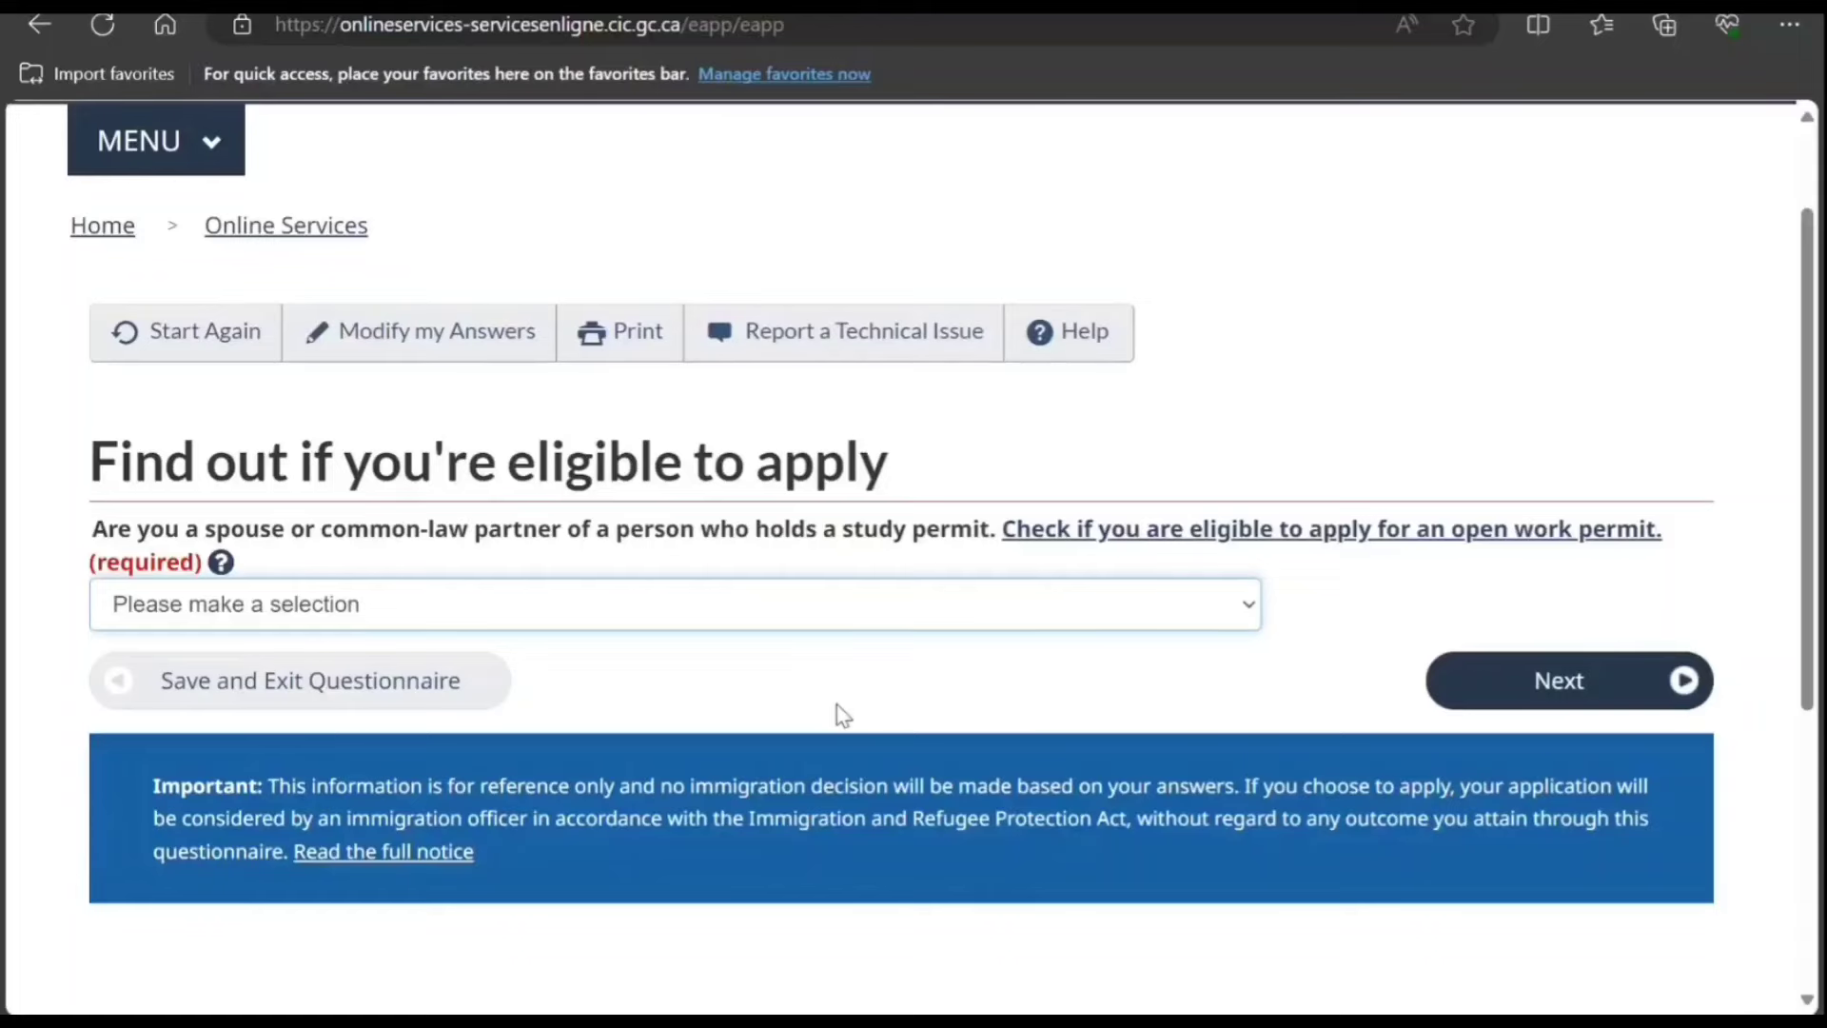
{"action": "key", "text": "n"}
{"action": "right_click", "coordinate": [1107, 533]}
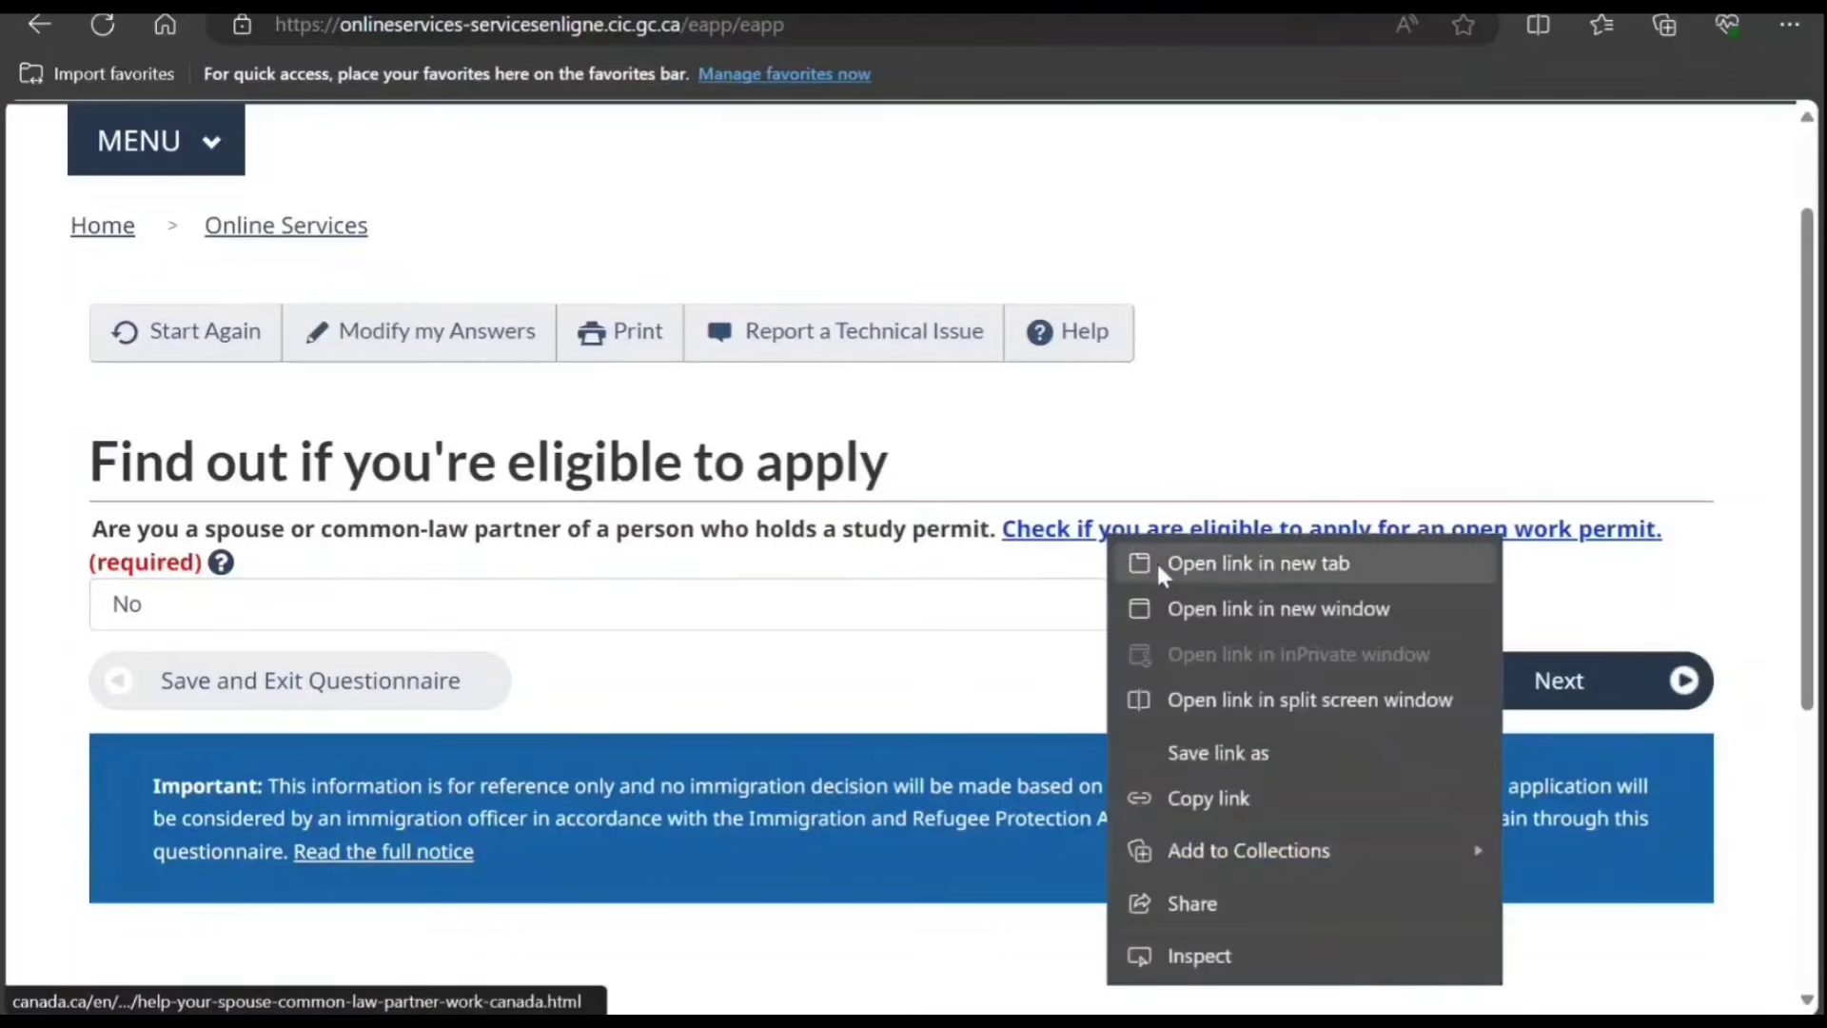
{"action": "left_click", "coordinate": [1156, 561]}
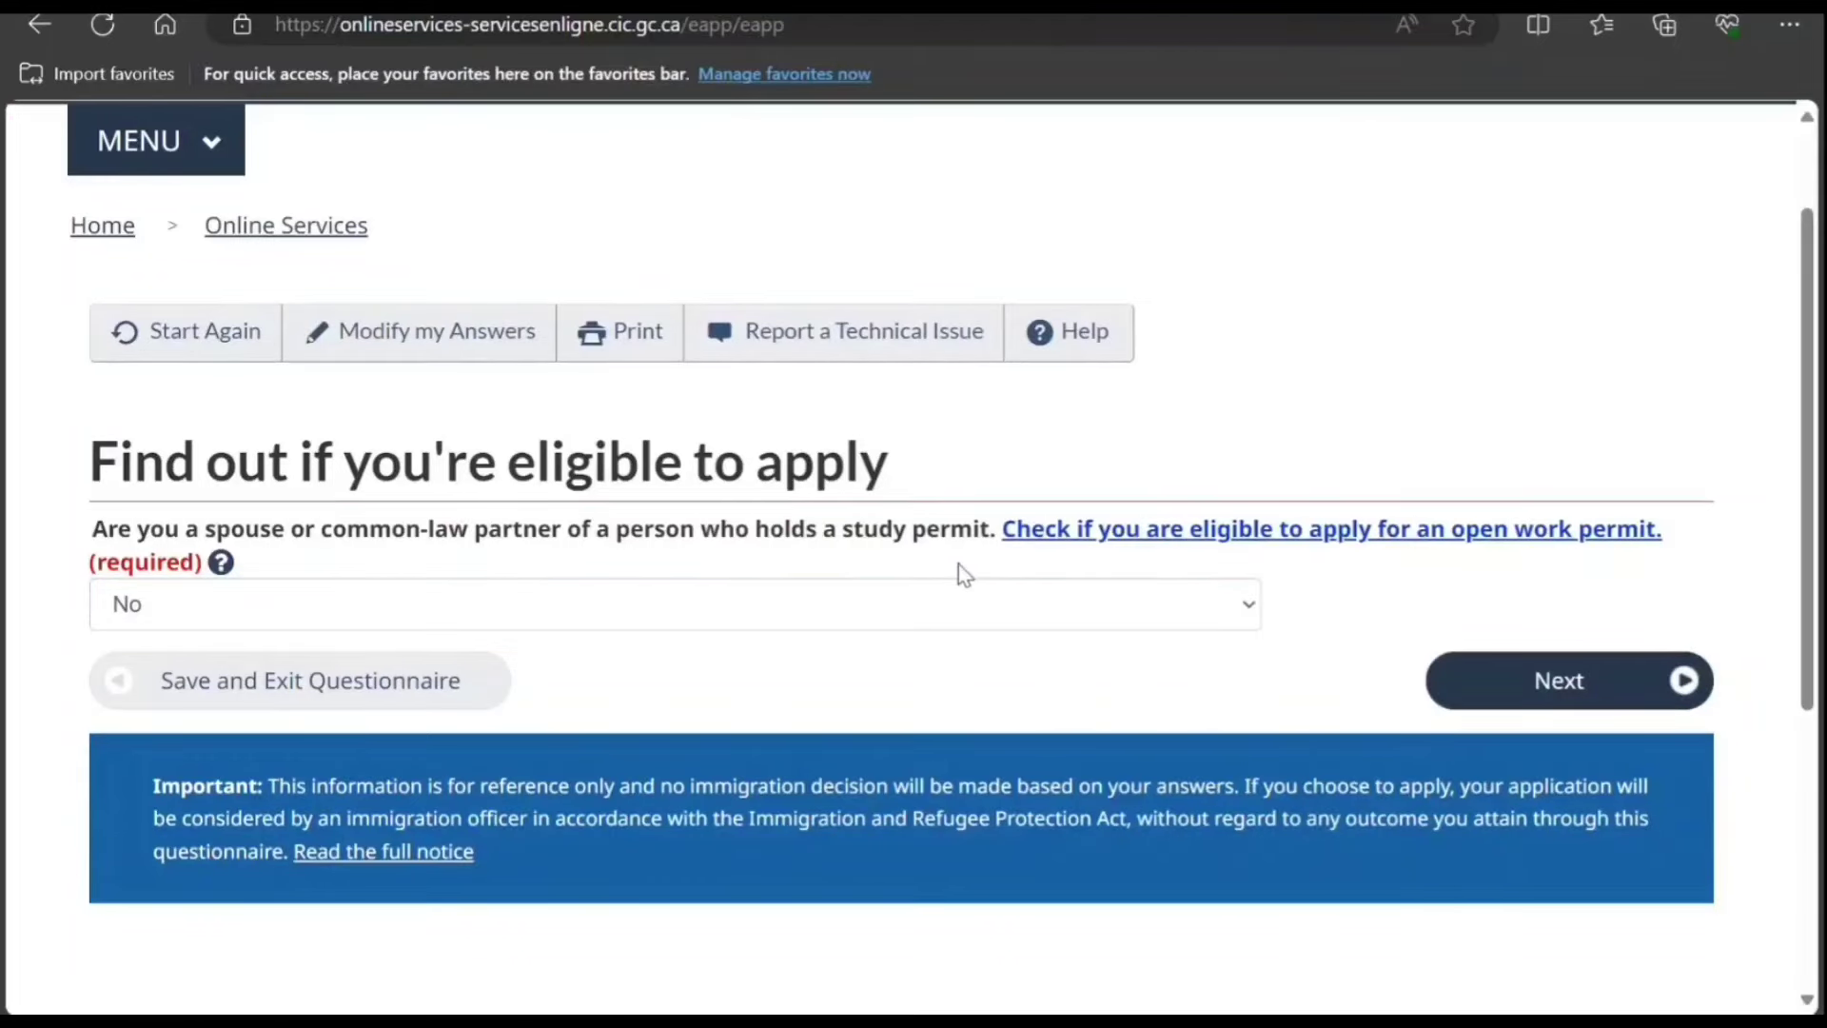
{"action": "scroll", "coordinate": [877, 603], "scroll_direction": "down", "scroll_amount": 1}
{"action": "left_click", "coordinate": [1506, 547]}
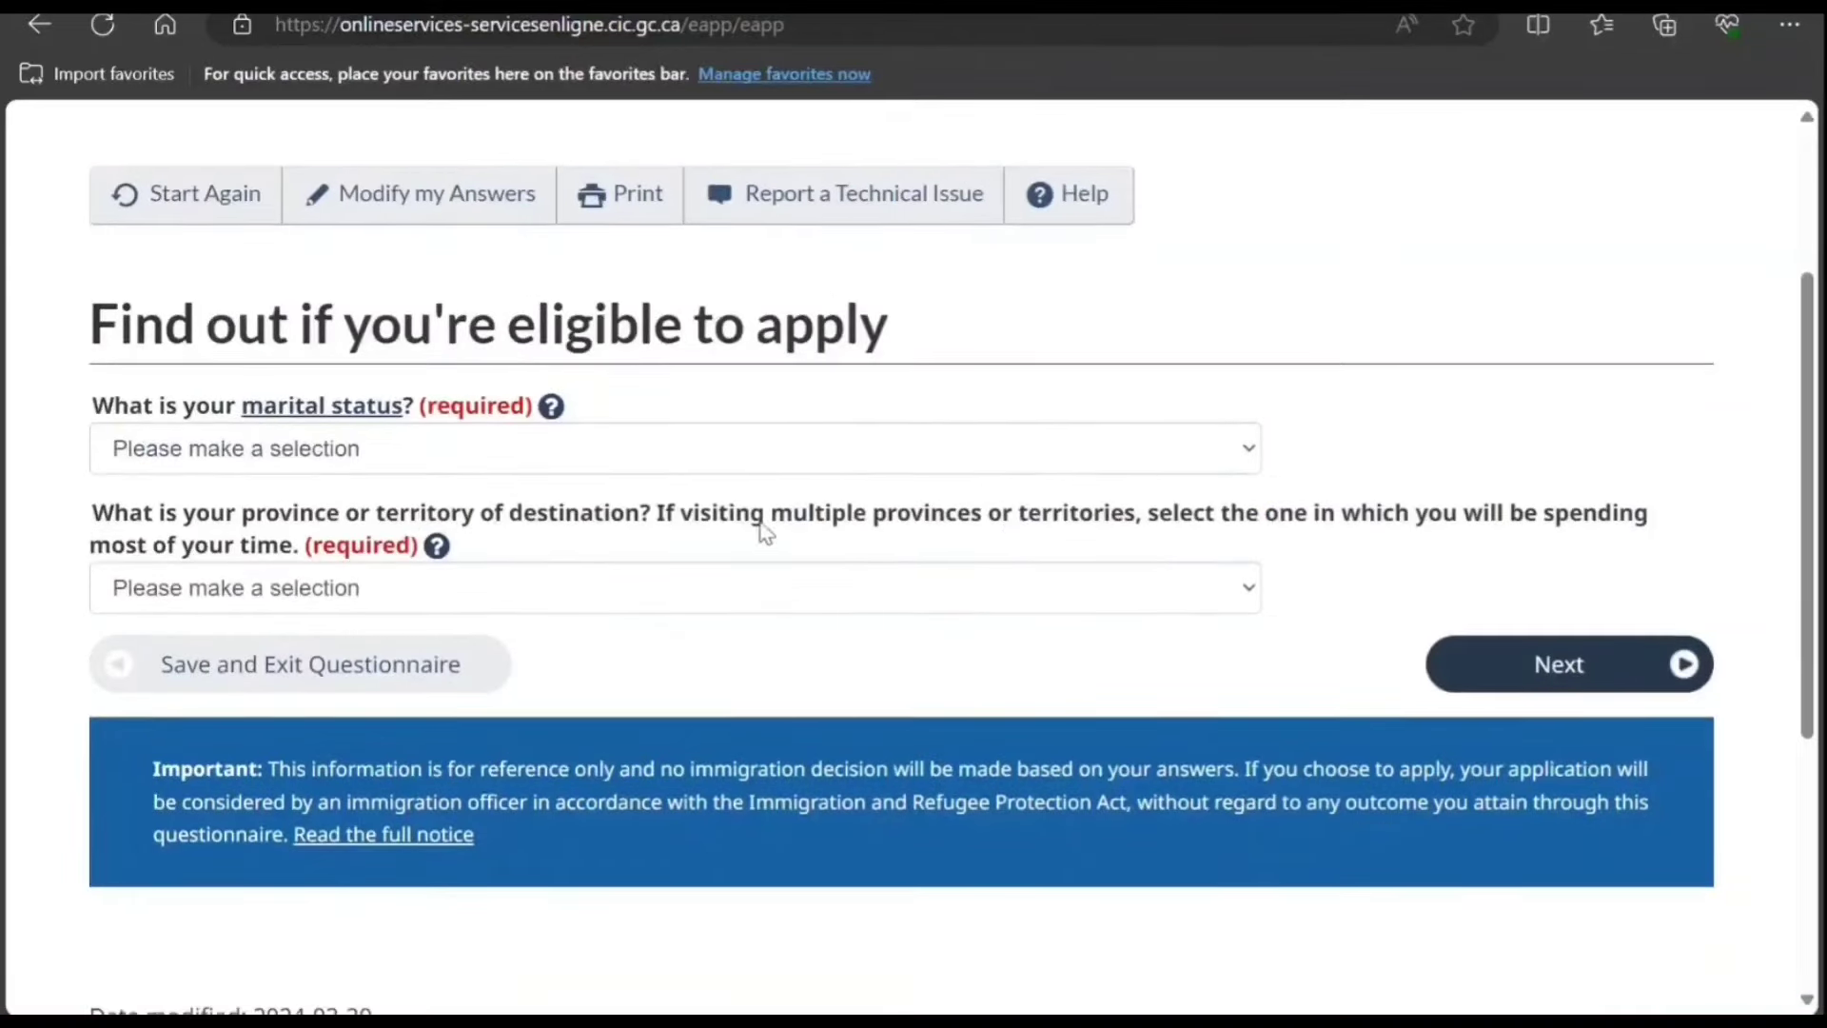
Step: Choose Married and Nunavut, then continue with the Open work permit (Outside Canada) result
{"action": "left_click", "coordinate": [694, 460]}
{"action": "left_click", "coordinate": [766, 541]}
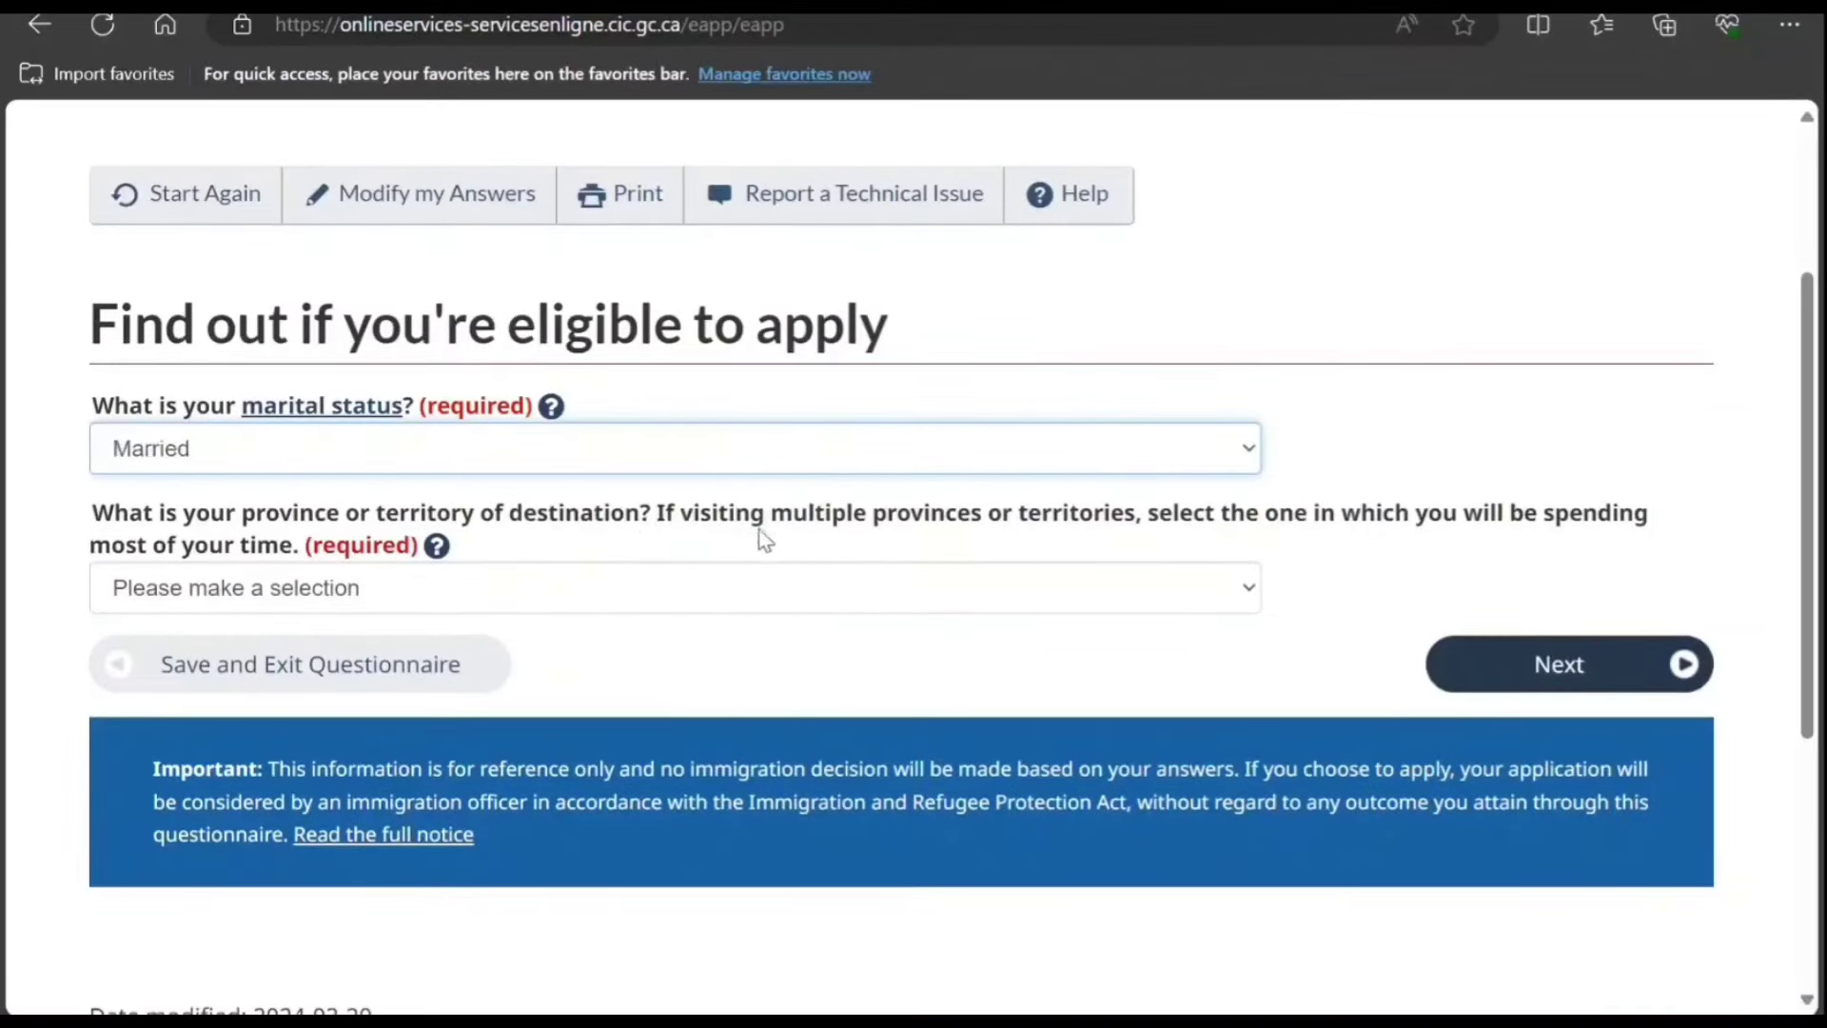
{"action": "left_click", "coordinate": [914, 576]}
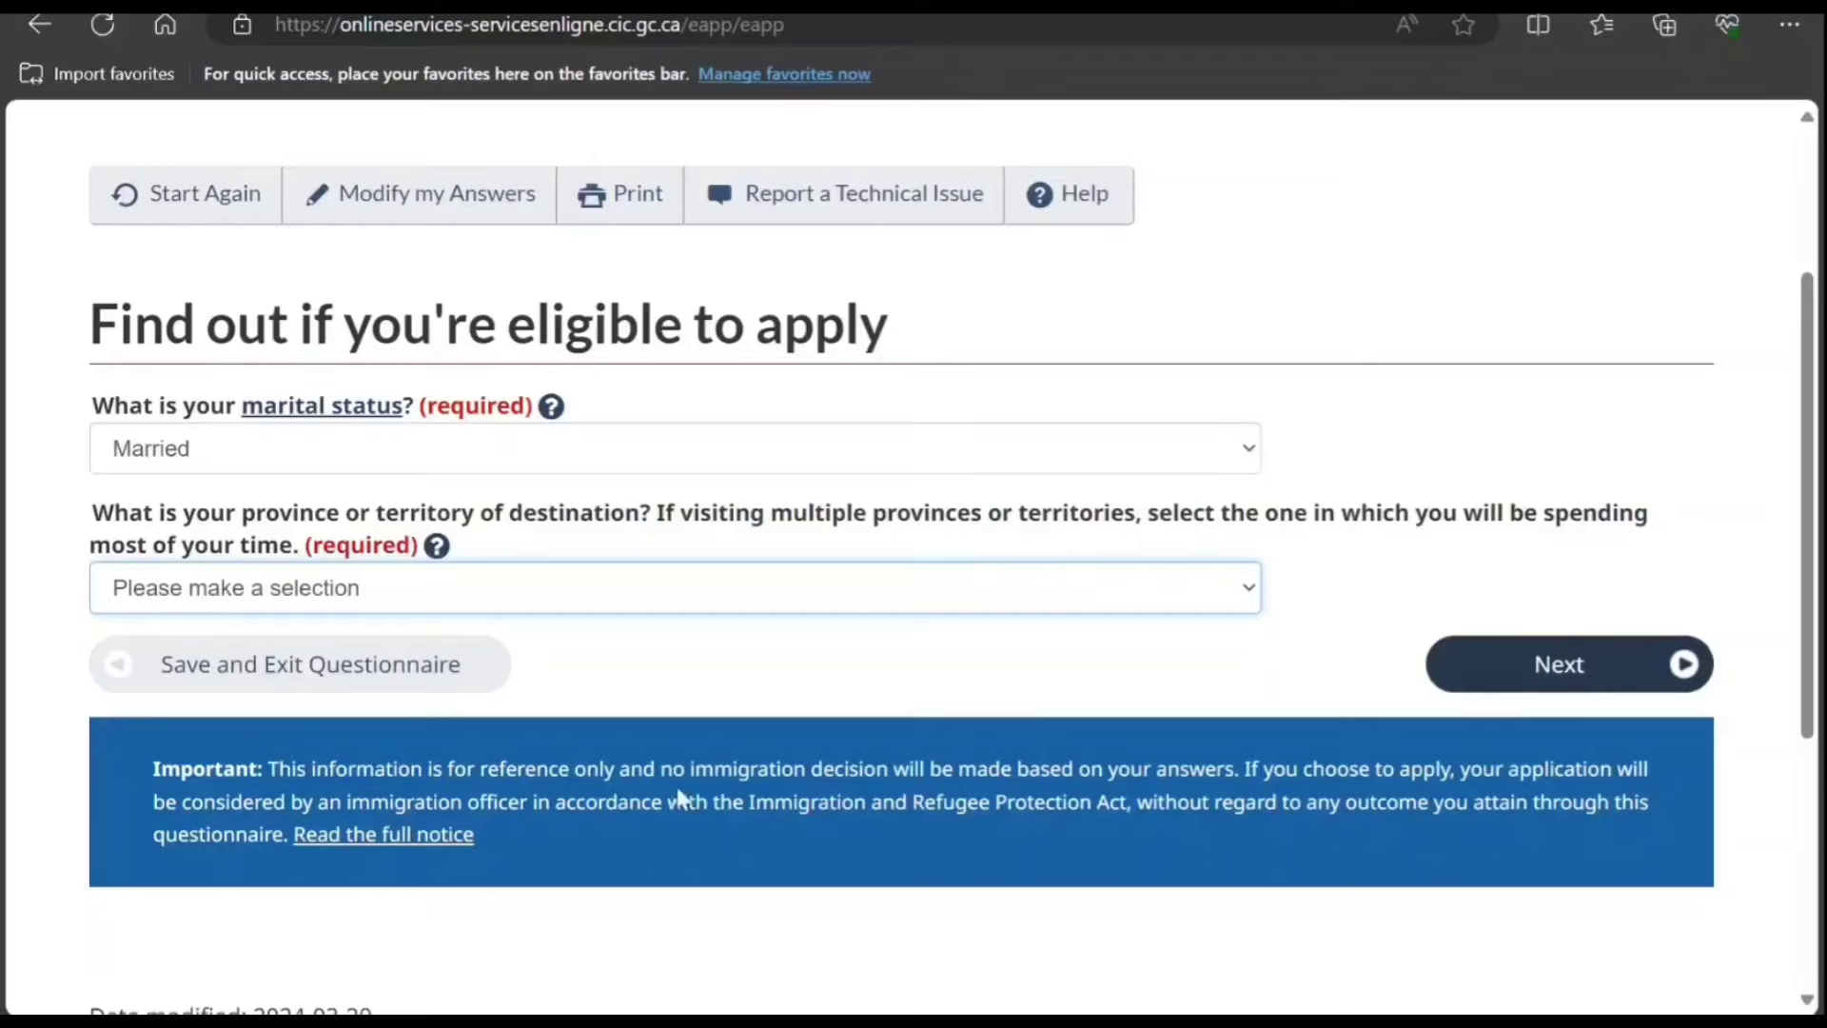
{"action": "left_click", "coordinate": [653, 885]}
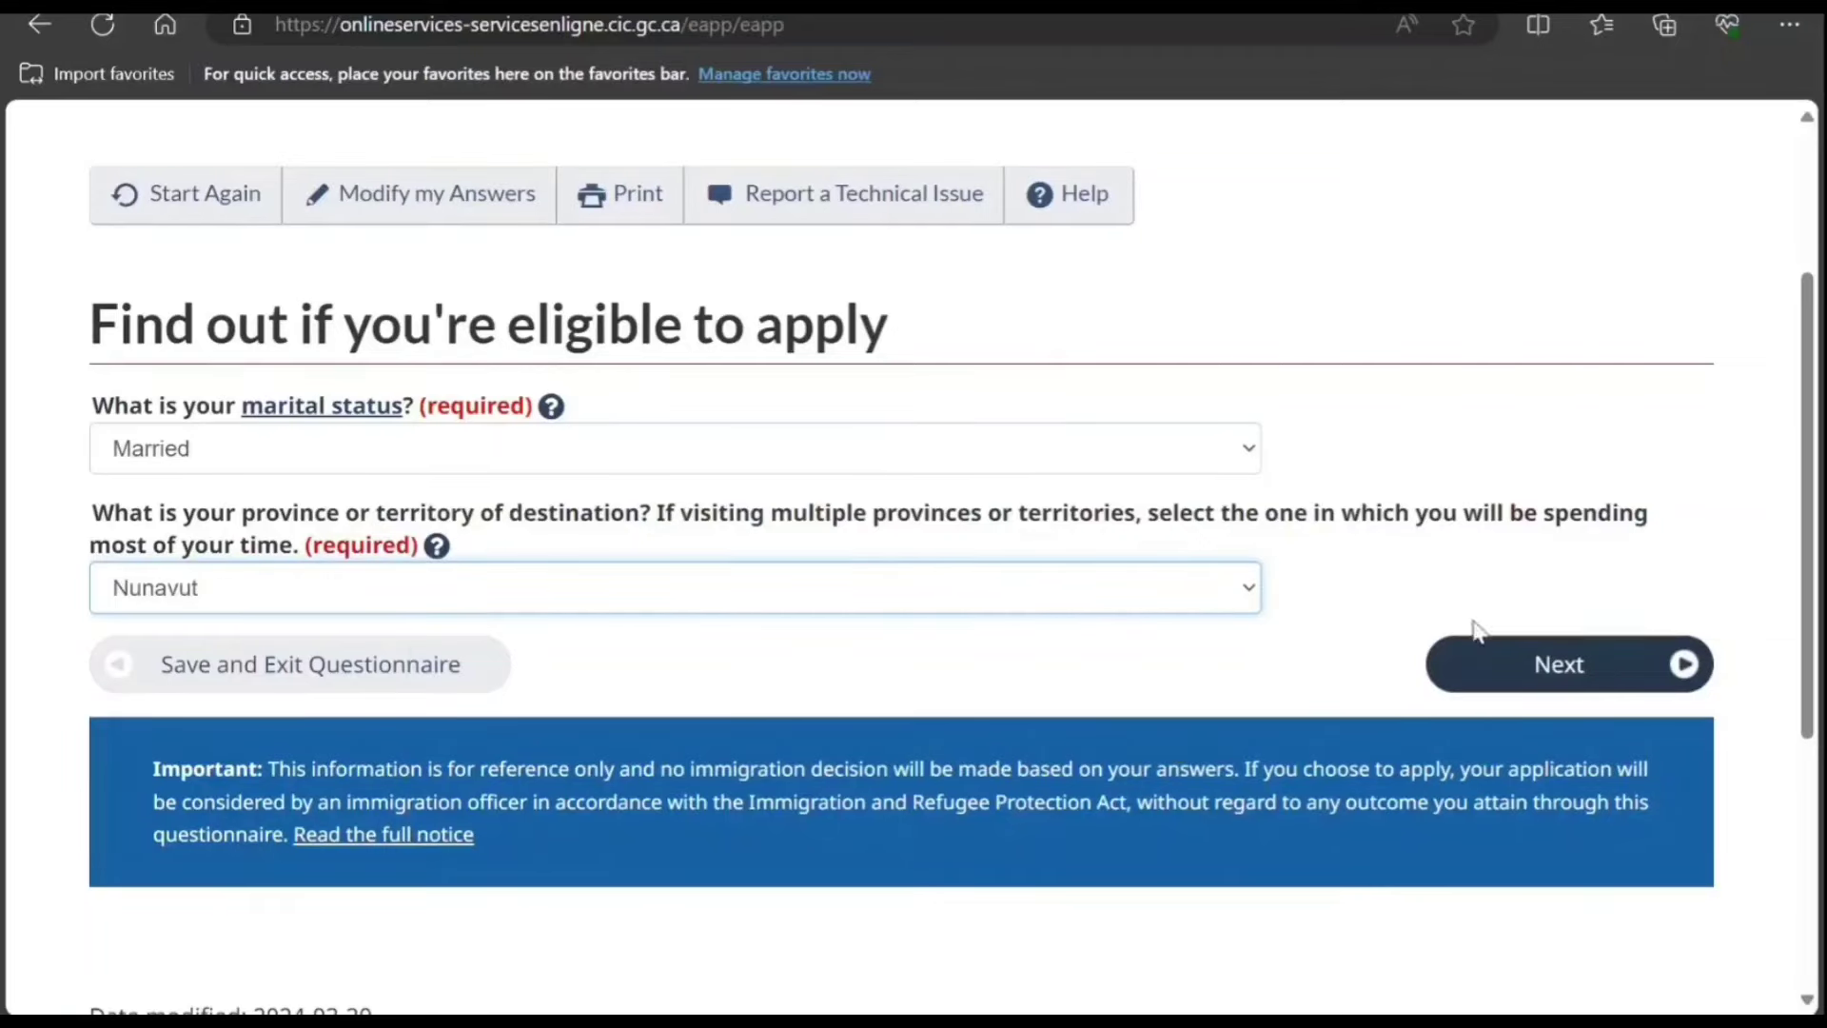
{"action": "left_click", "coordinate": [1499, 671]}
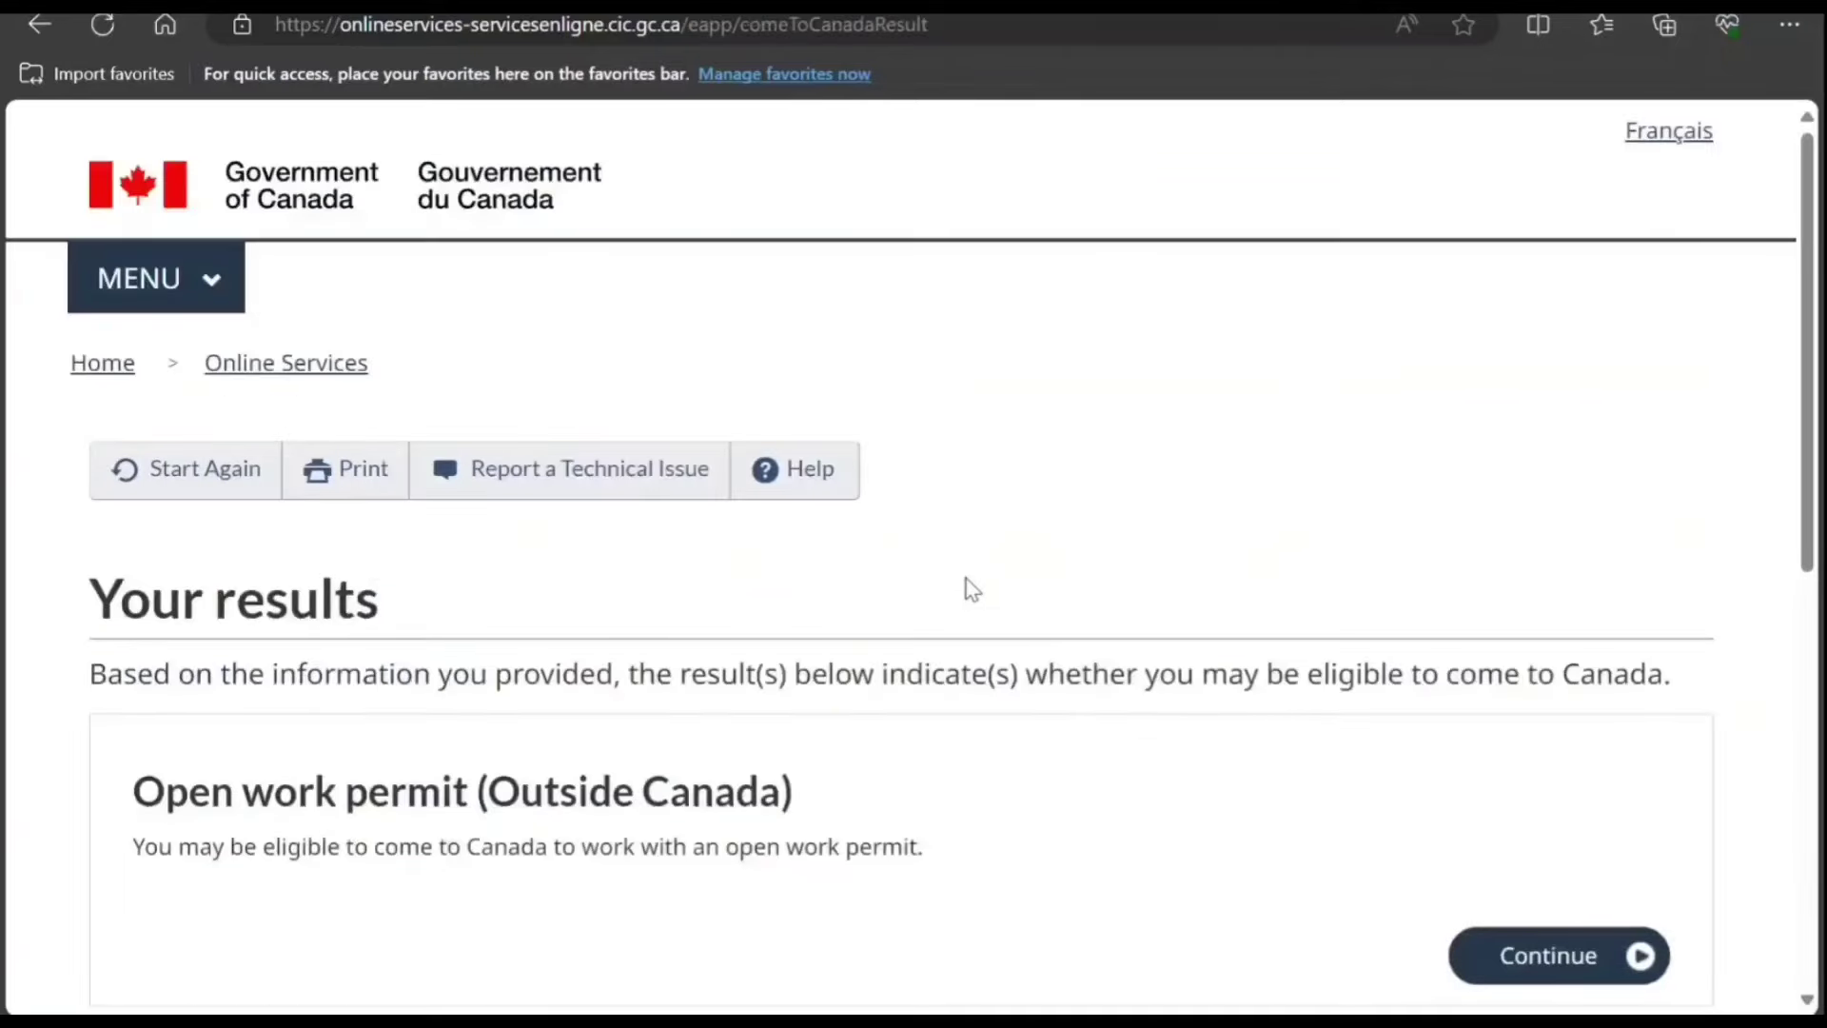
{"action": "scroll", "coordinate": [952, 588], "scroll_direction": "down", "scroll_amount": 3}
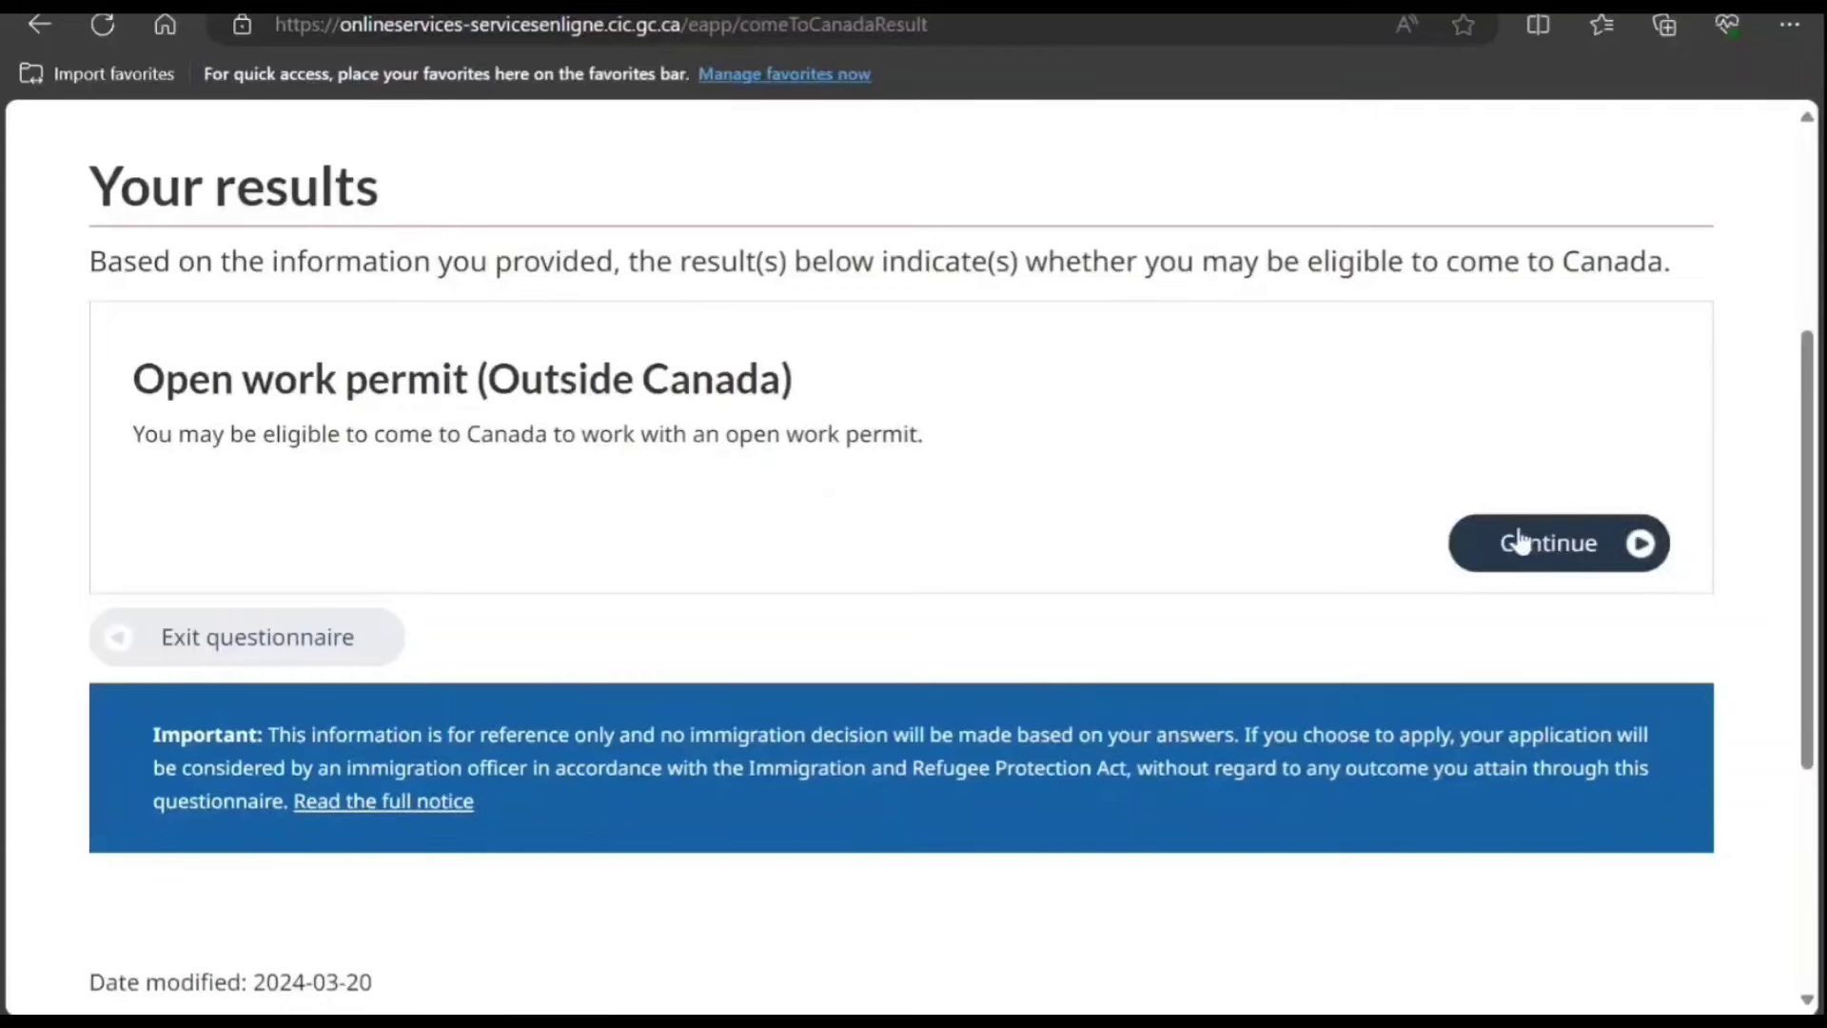
{"action": "left_click", "coordinate": [1491, 564]}
{"action": "scroll", "coordinate": [982, 548], "scroll_direction": "down", "scroll_amount": 5}
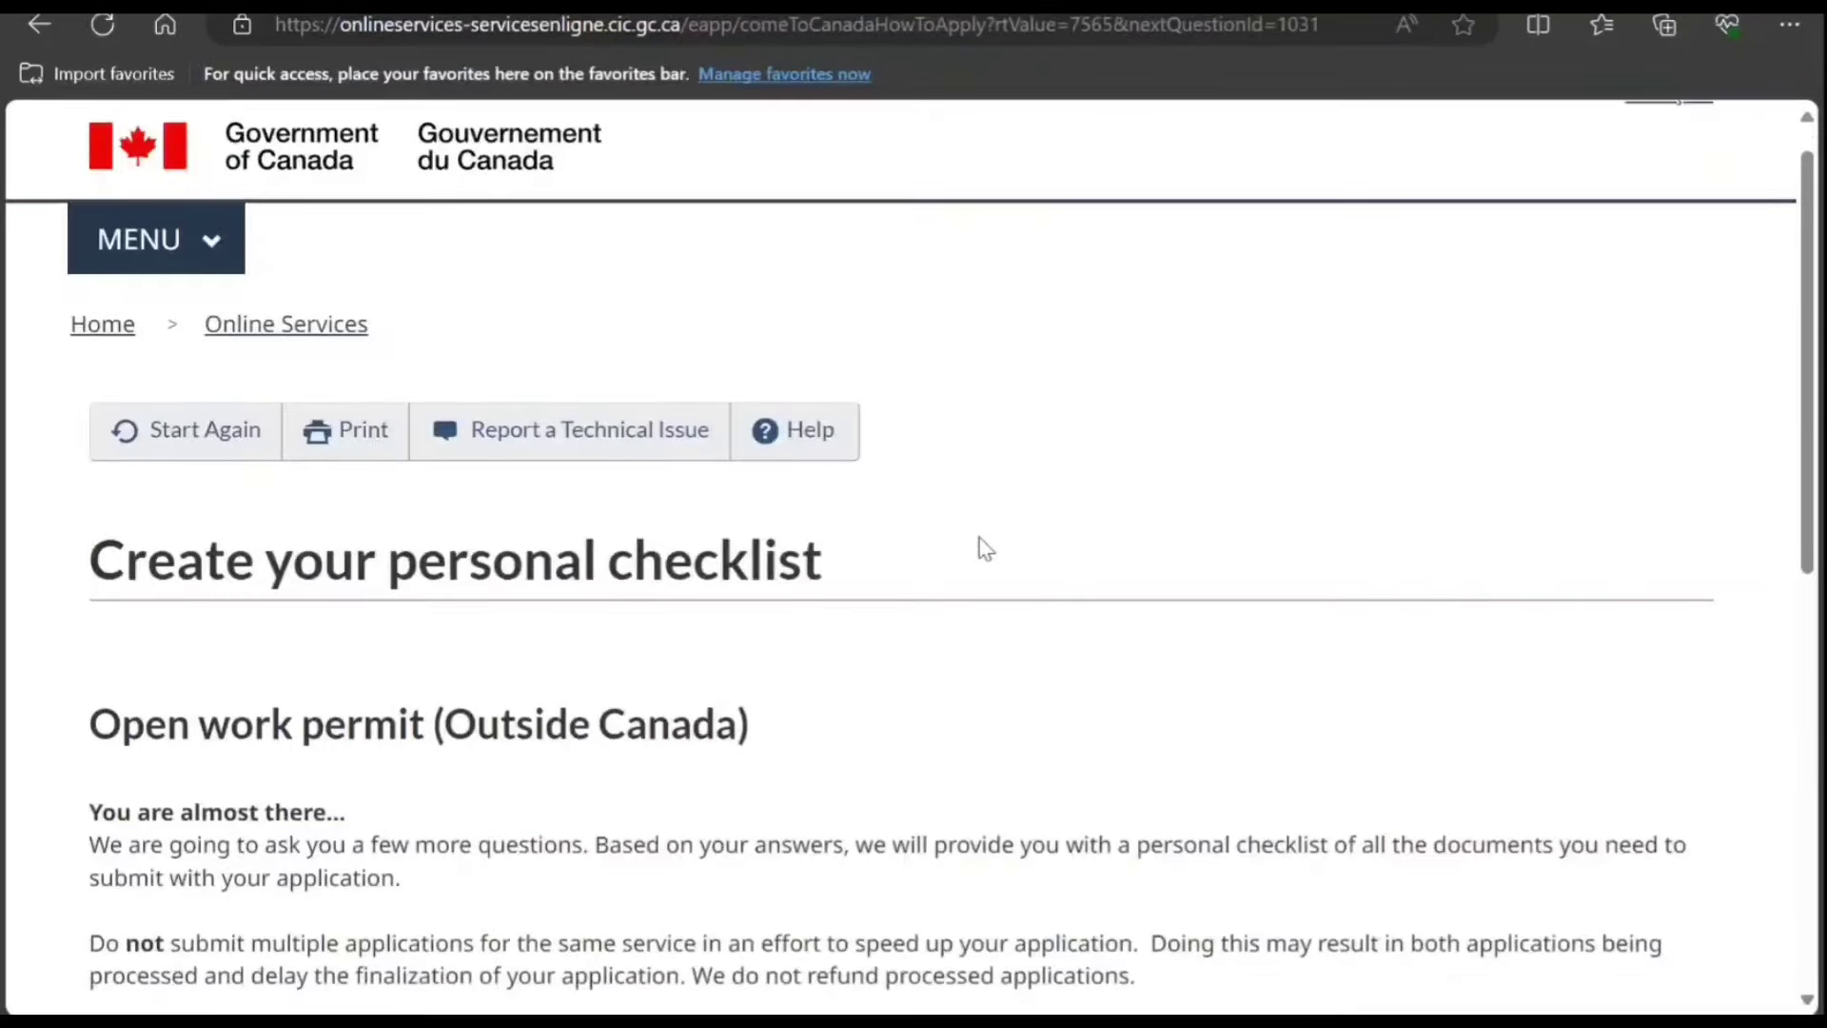
Step: Choose the spouse or family-member open work permit type
{"action": "left_click", "coordinate": [1590, 565]}
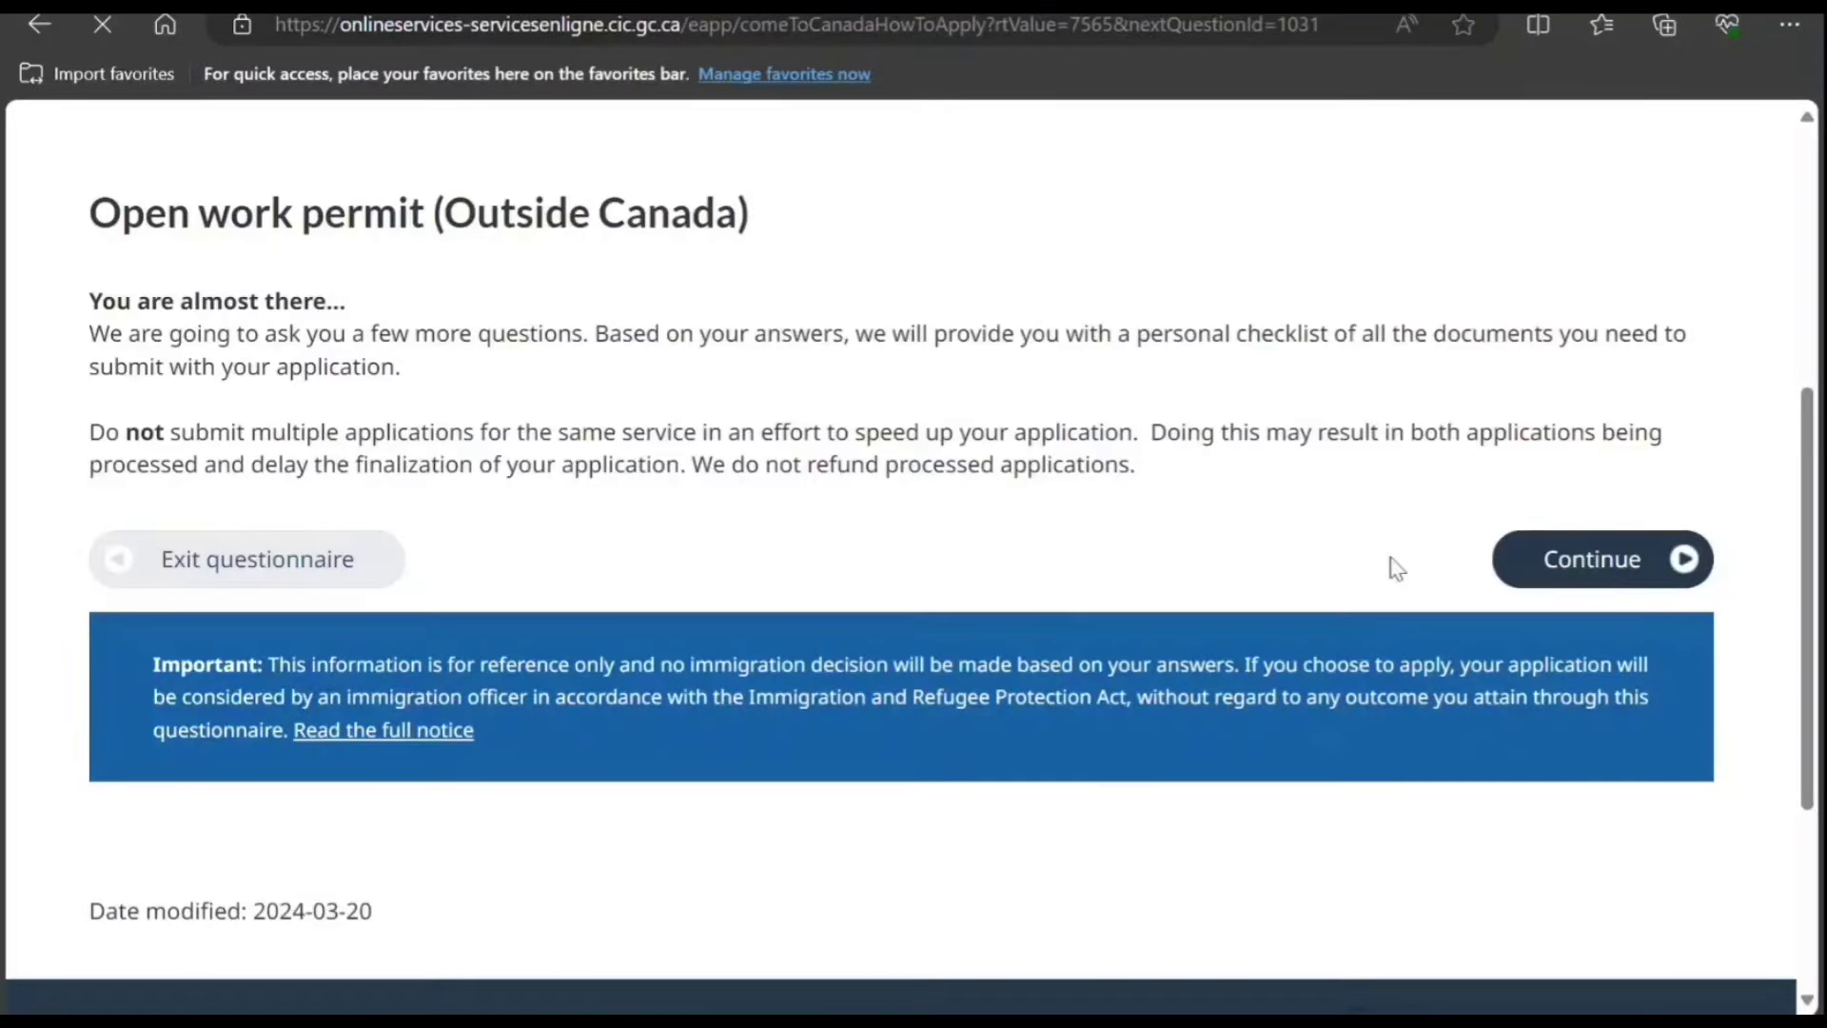
{"action": "scroll", "coordinate": [1314, 569], "scroll_direction": "down", "scroll_amount": 2}
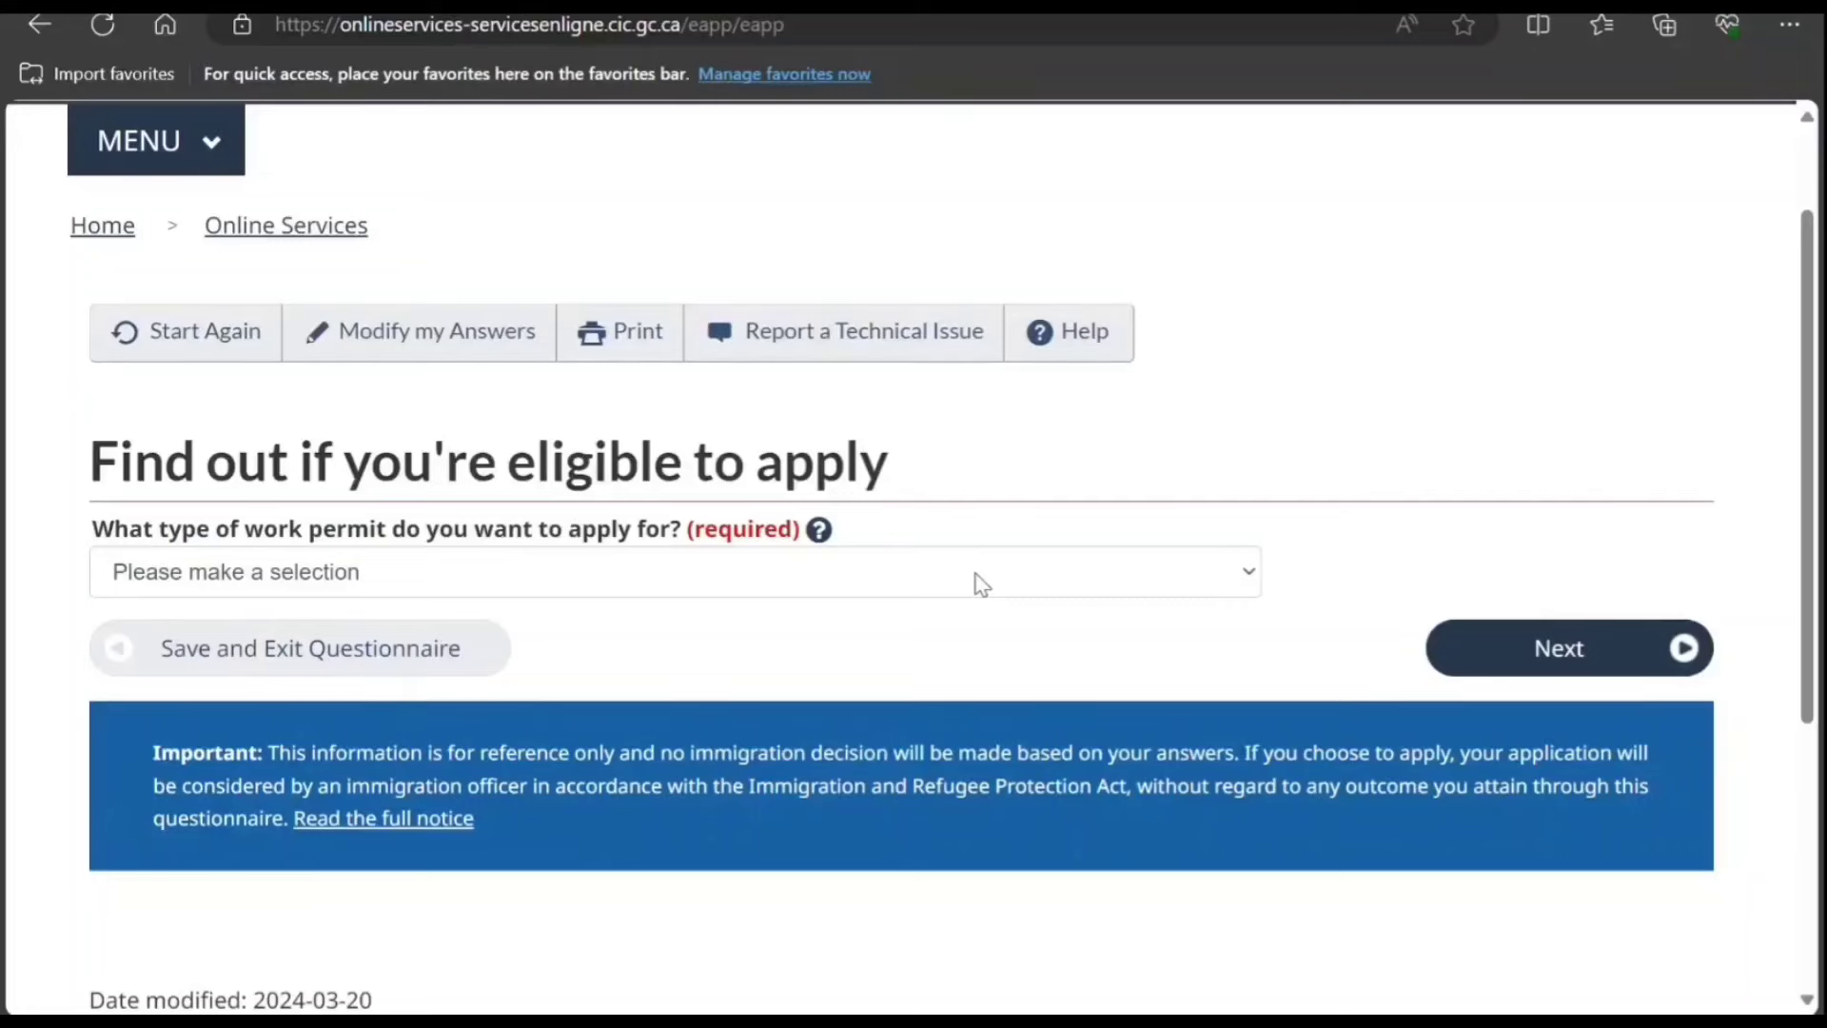
{"action": "scroll", "coordinate": [980, 585], "scroll_direction": "down", "scroll_amount": 2}
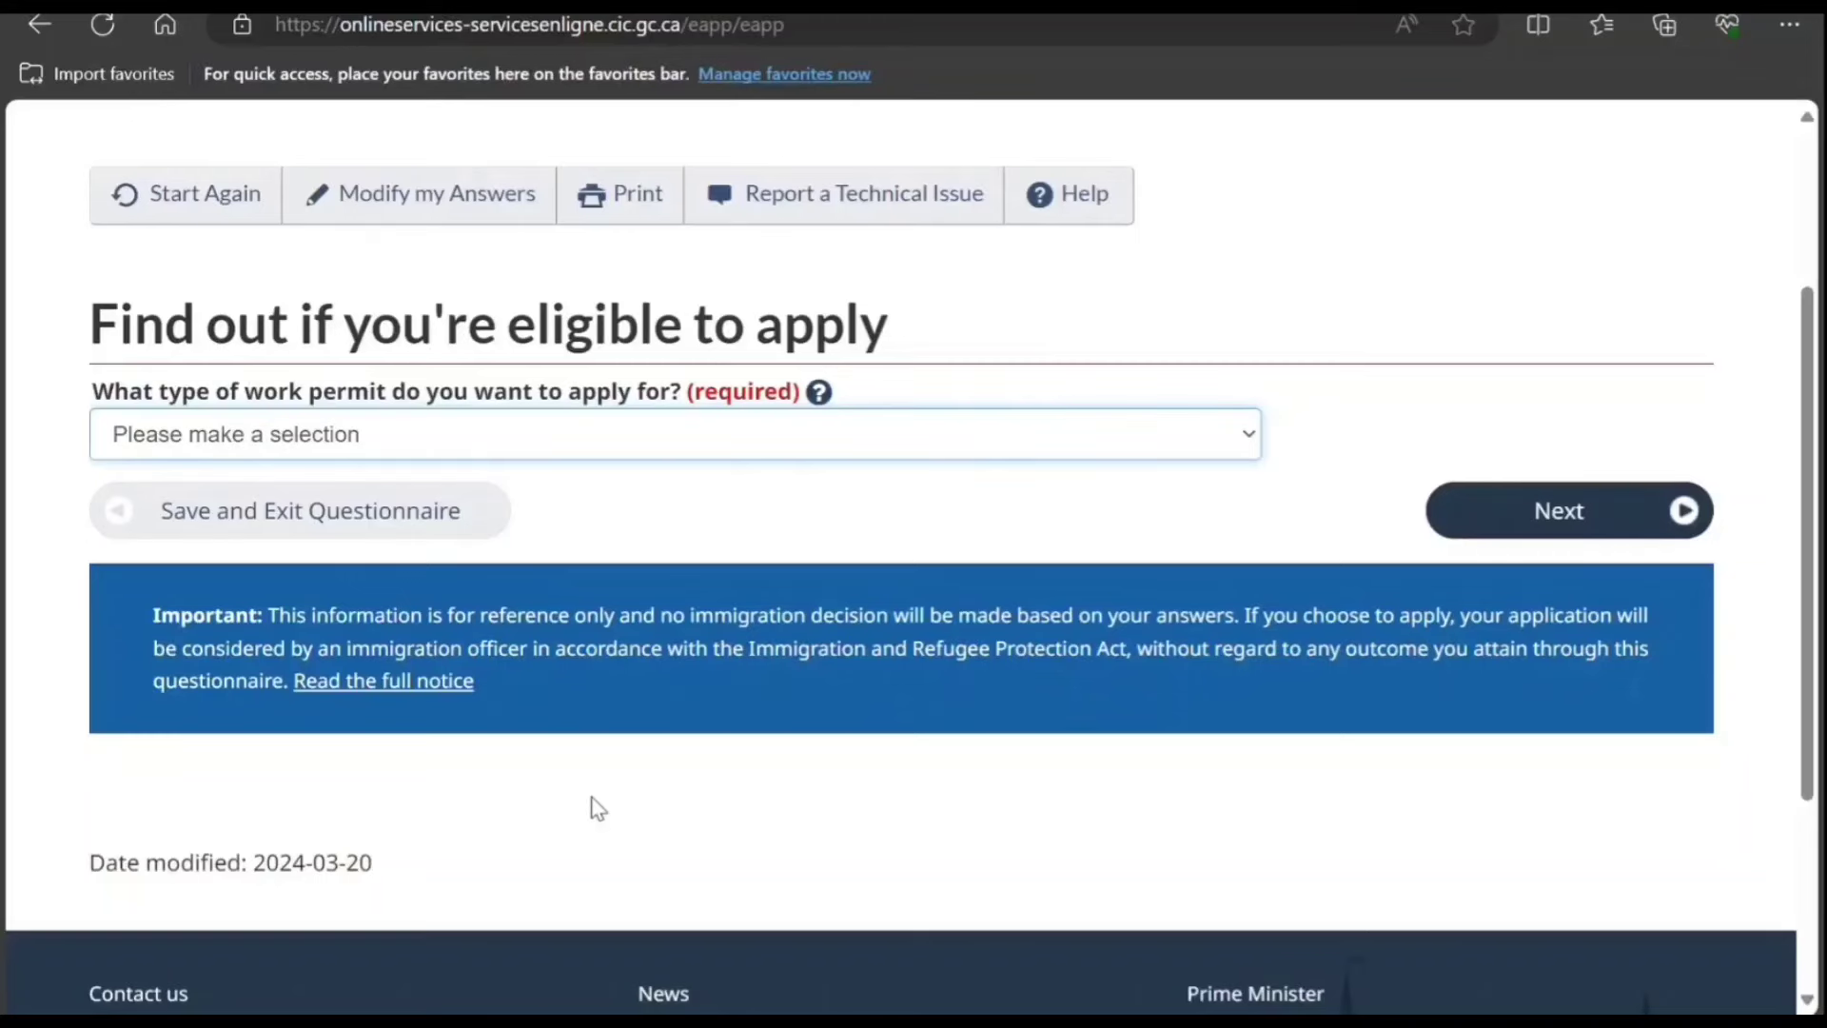
{"action": "key", "text": "Down"}
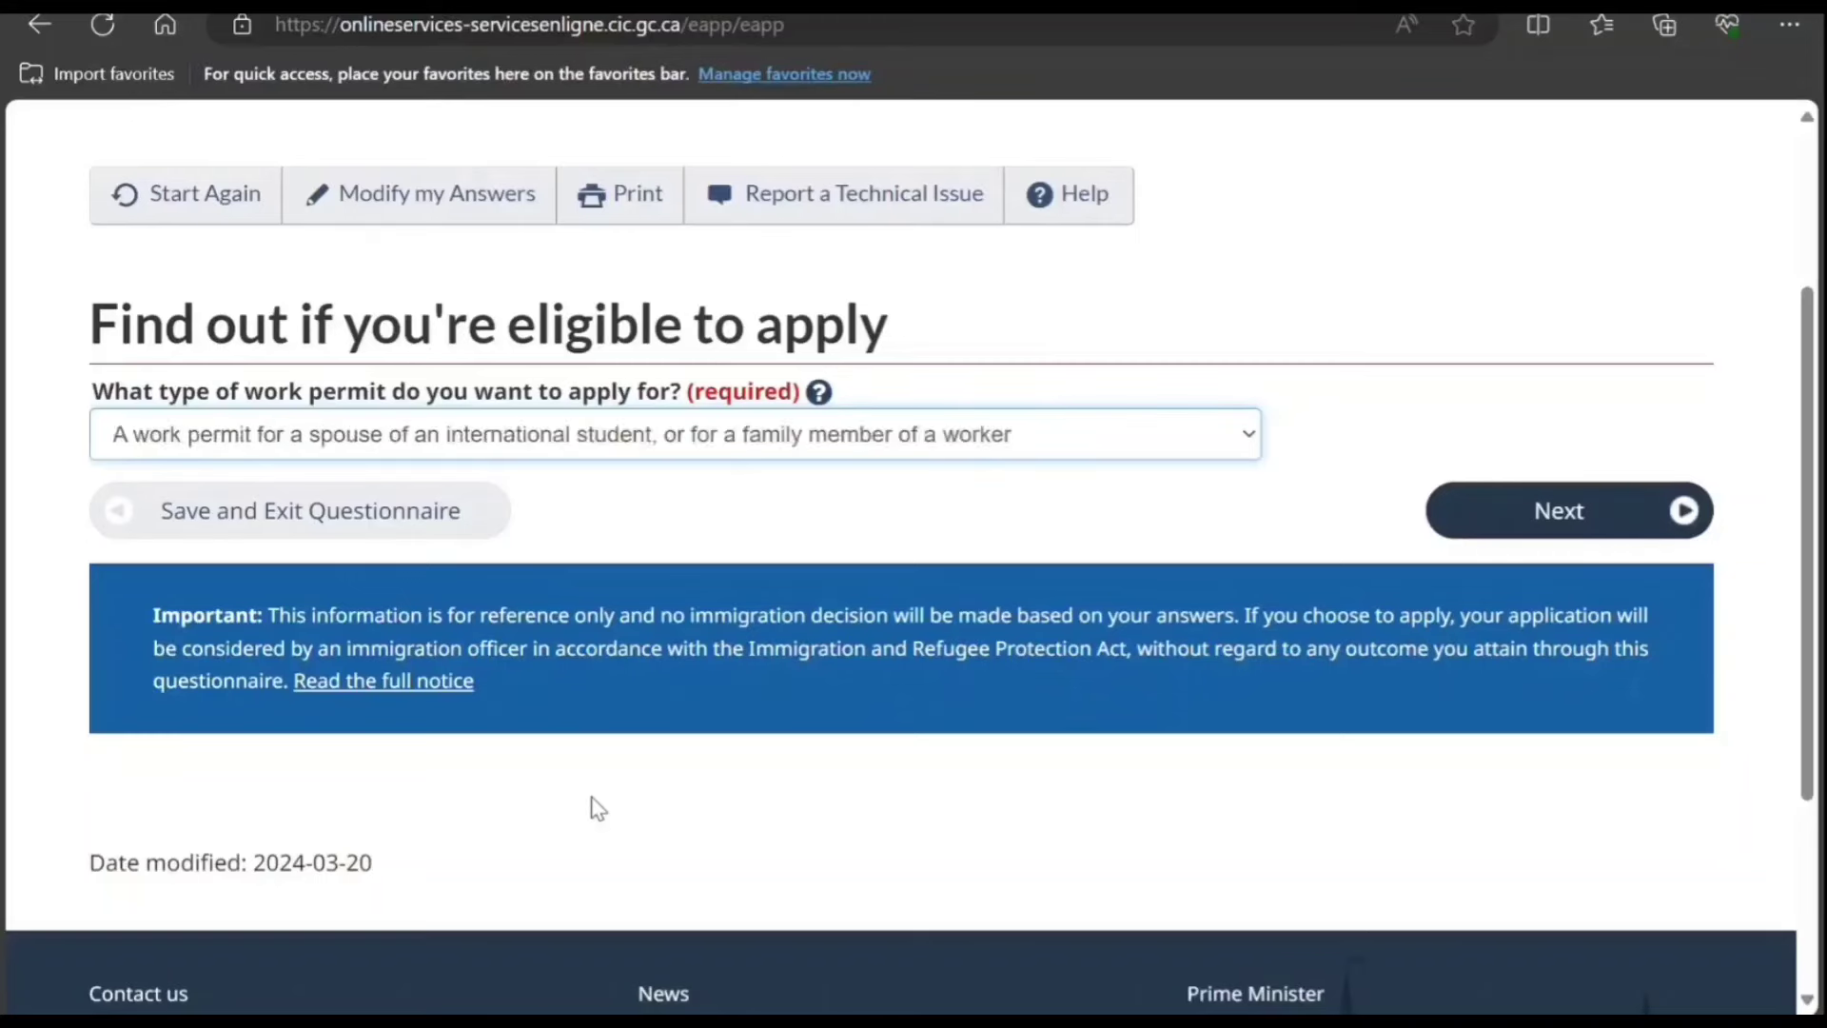
{"action": "left_click", "coordinate": [1536, 531]}
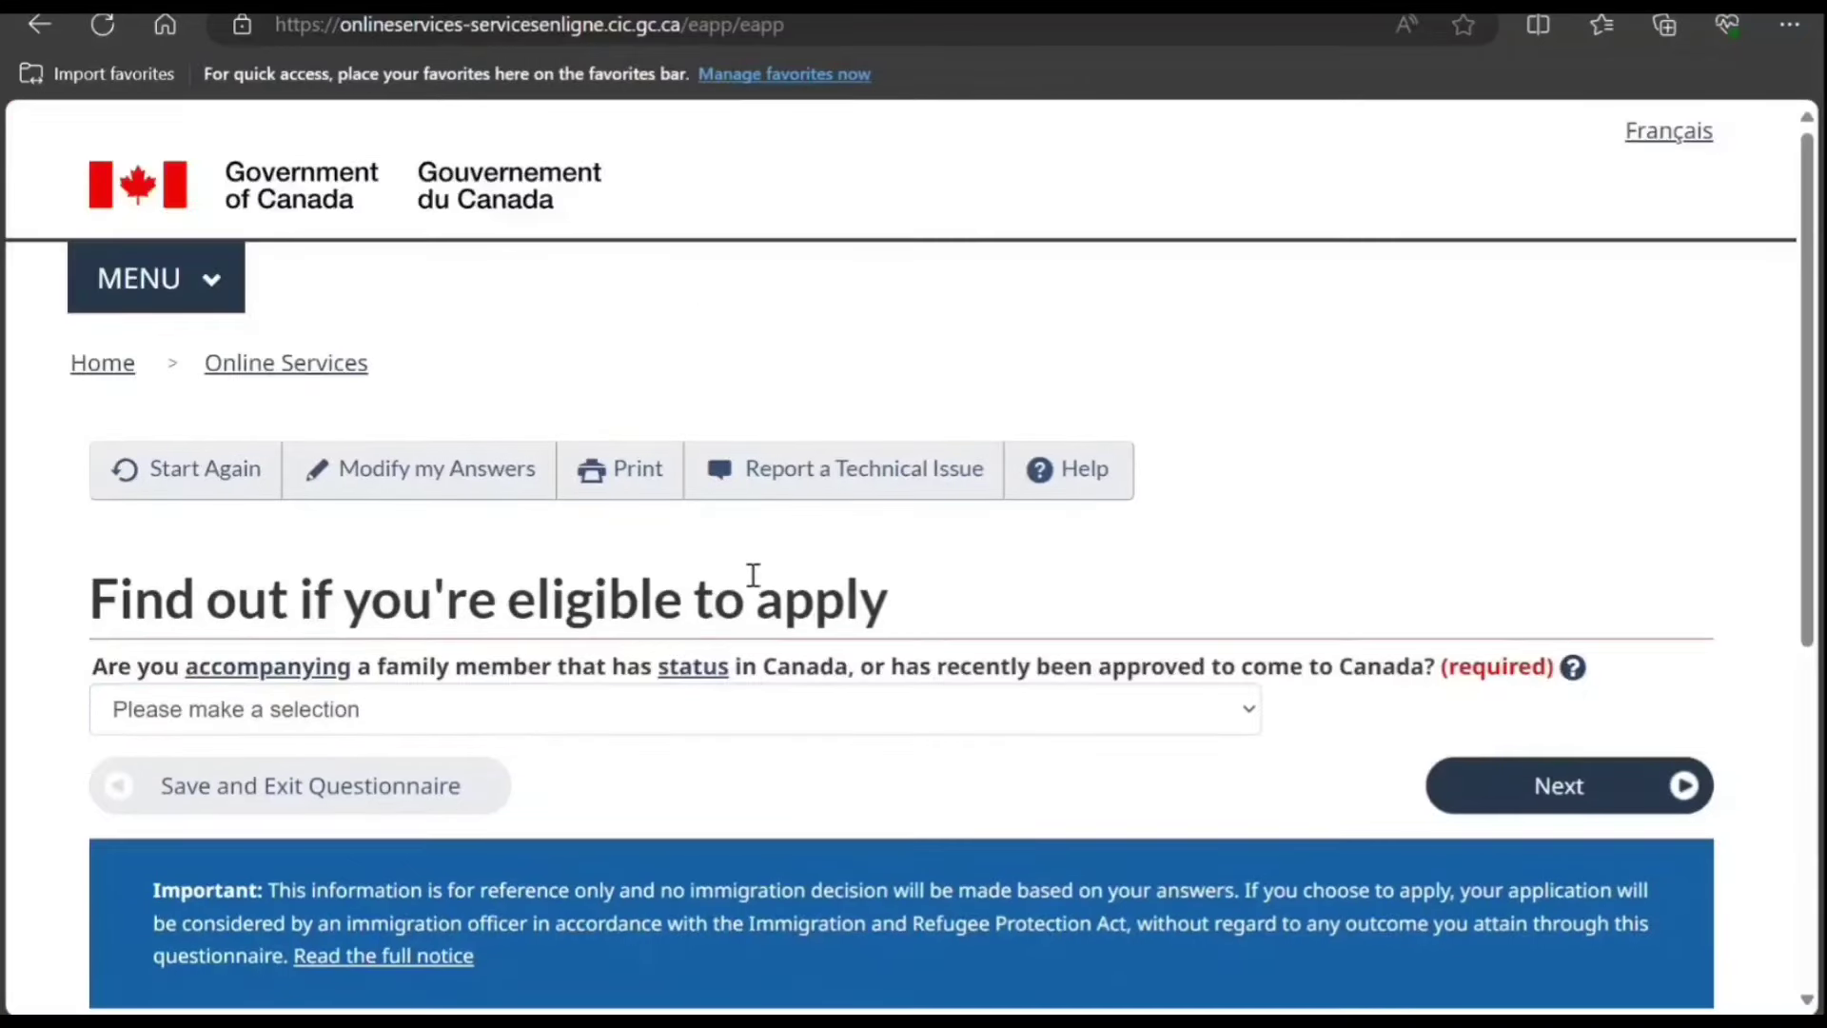
Step: Answer Yes to accompanying a family member and No to criminal offences
{"action": "scroll", "coordinate": [752, 575], "scroll_direction": "down", "scroll_amount": 2}
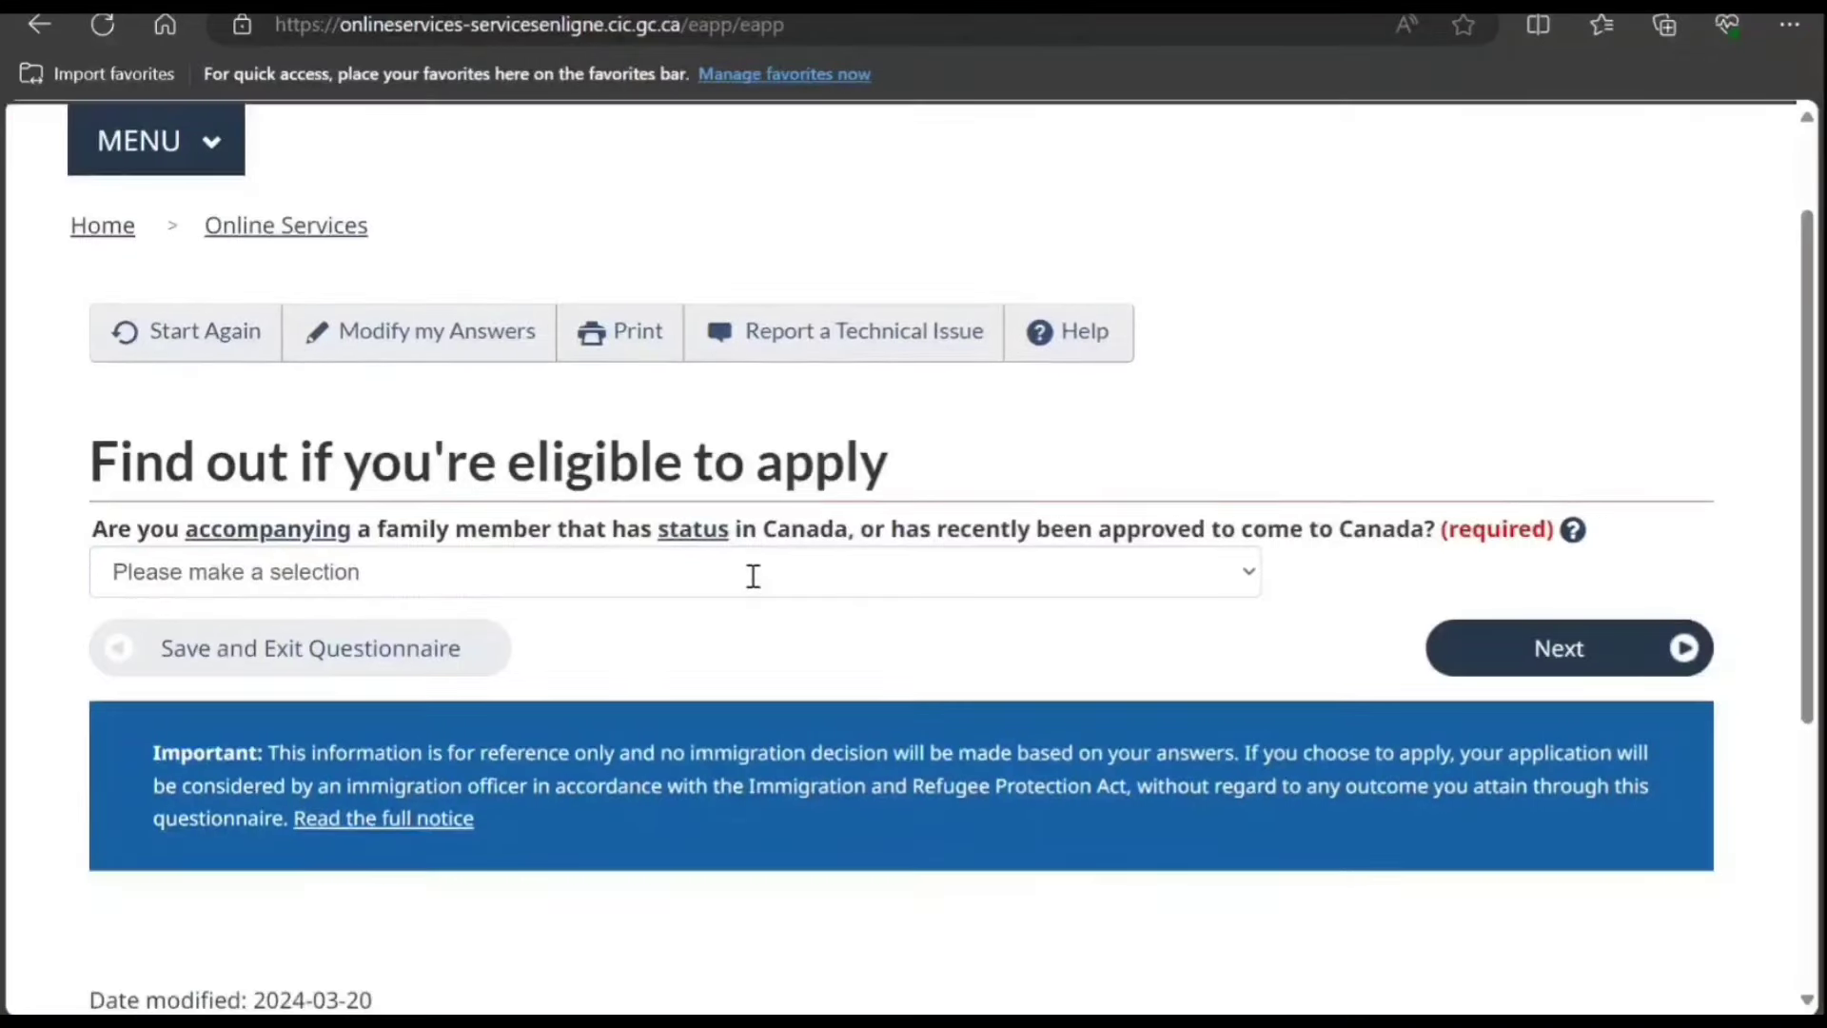
{"action": "left_click", "coordinate": [664, 582]}
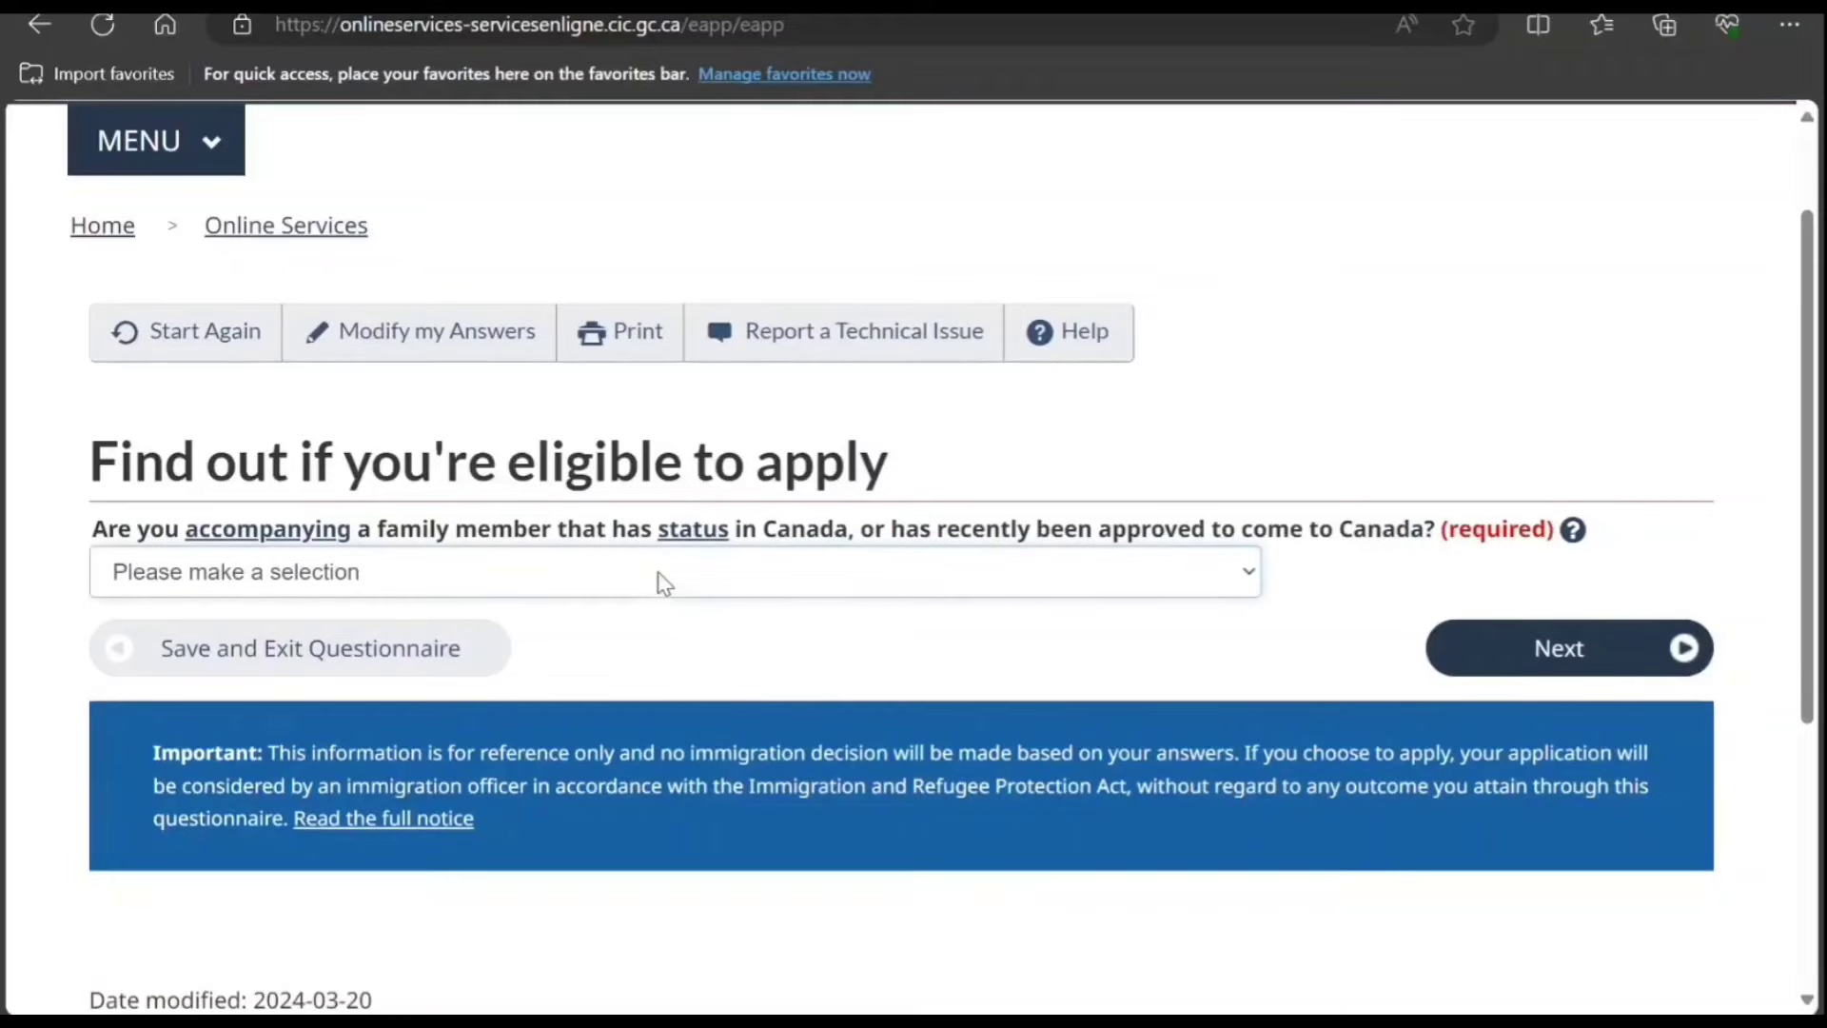
{"action": "left_click", "coordinate": [580, 637]}
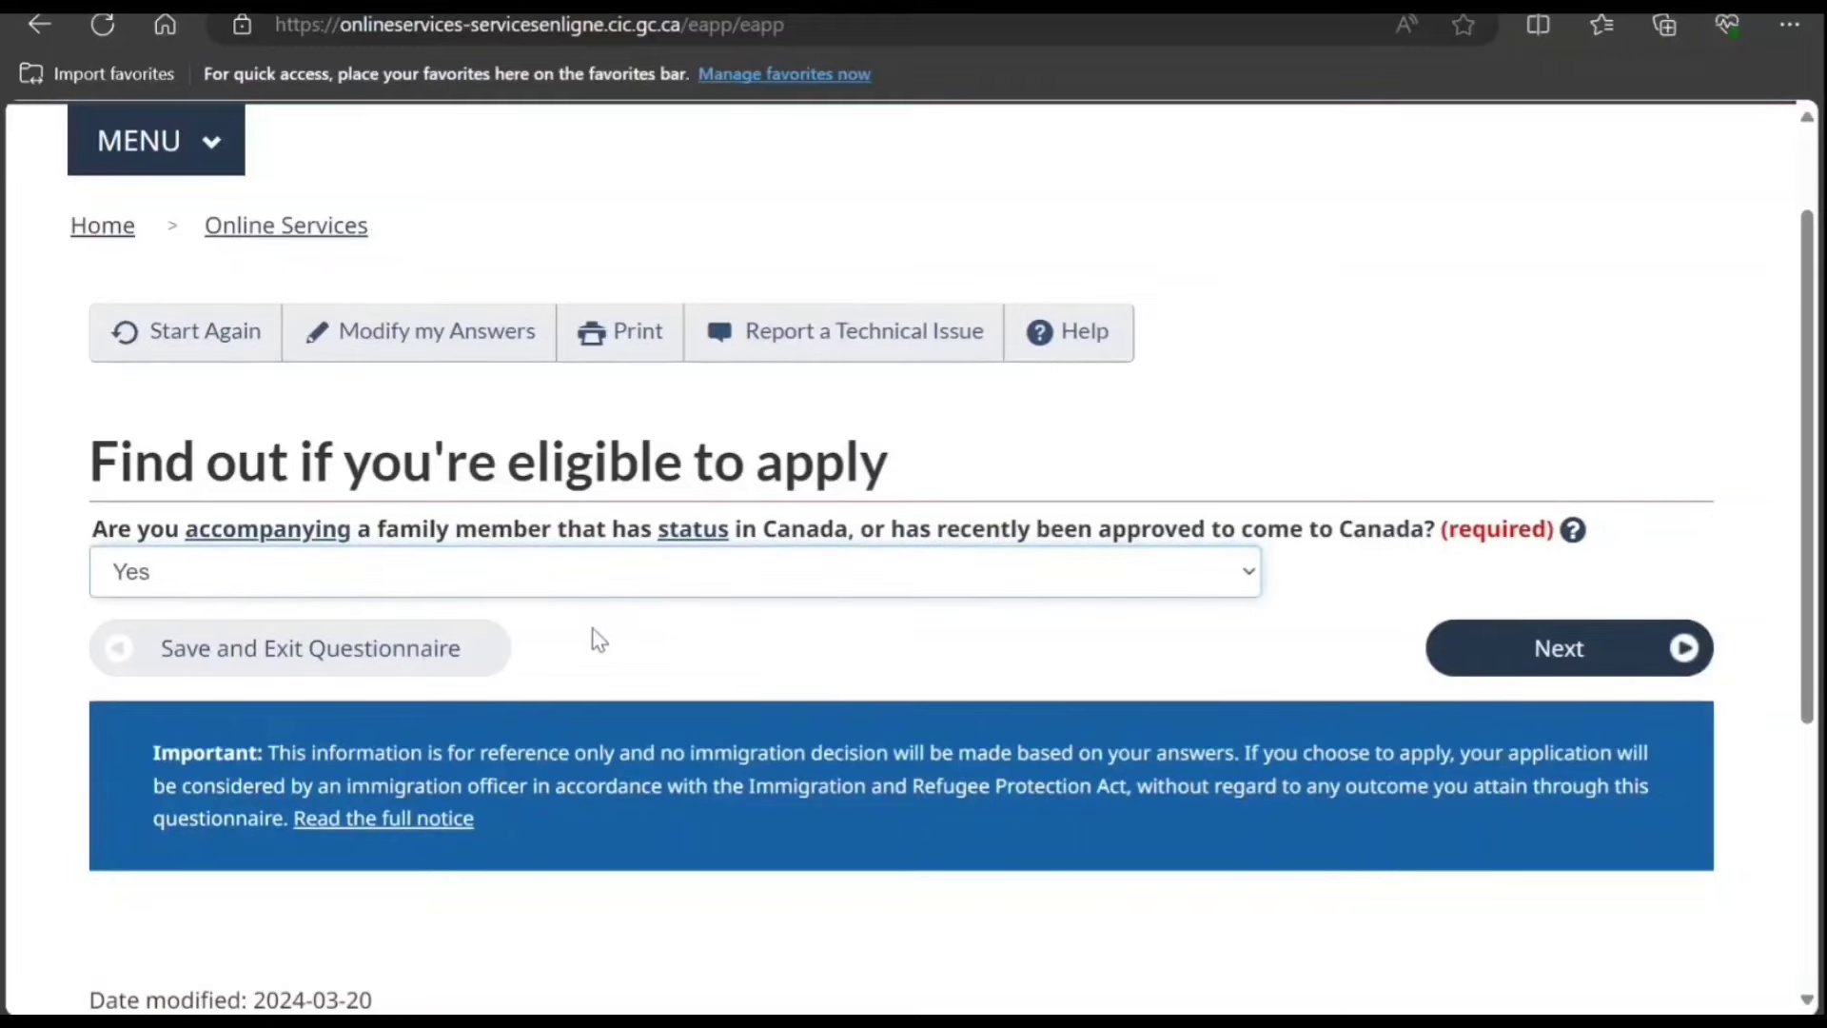
{"action": "left_click", "coordinate": [1540, 640]}
{"action": "scroll", "coordinate": [1150, 609], "scroll_direction": "down", "scroll_amount": 1}
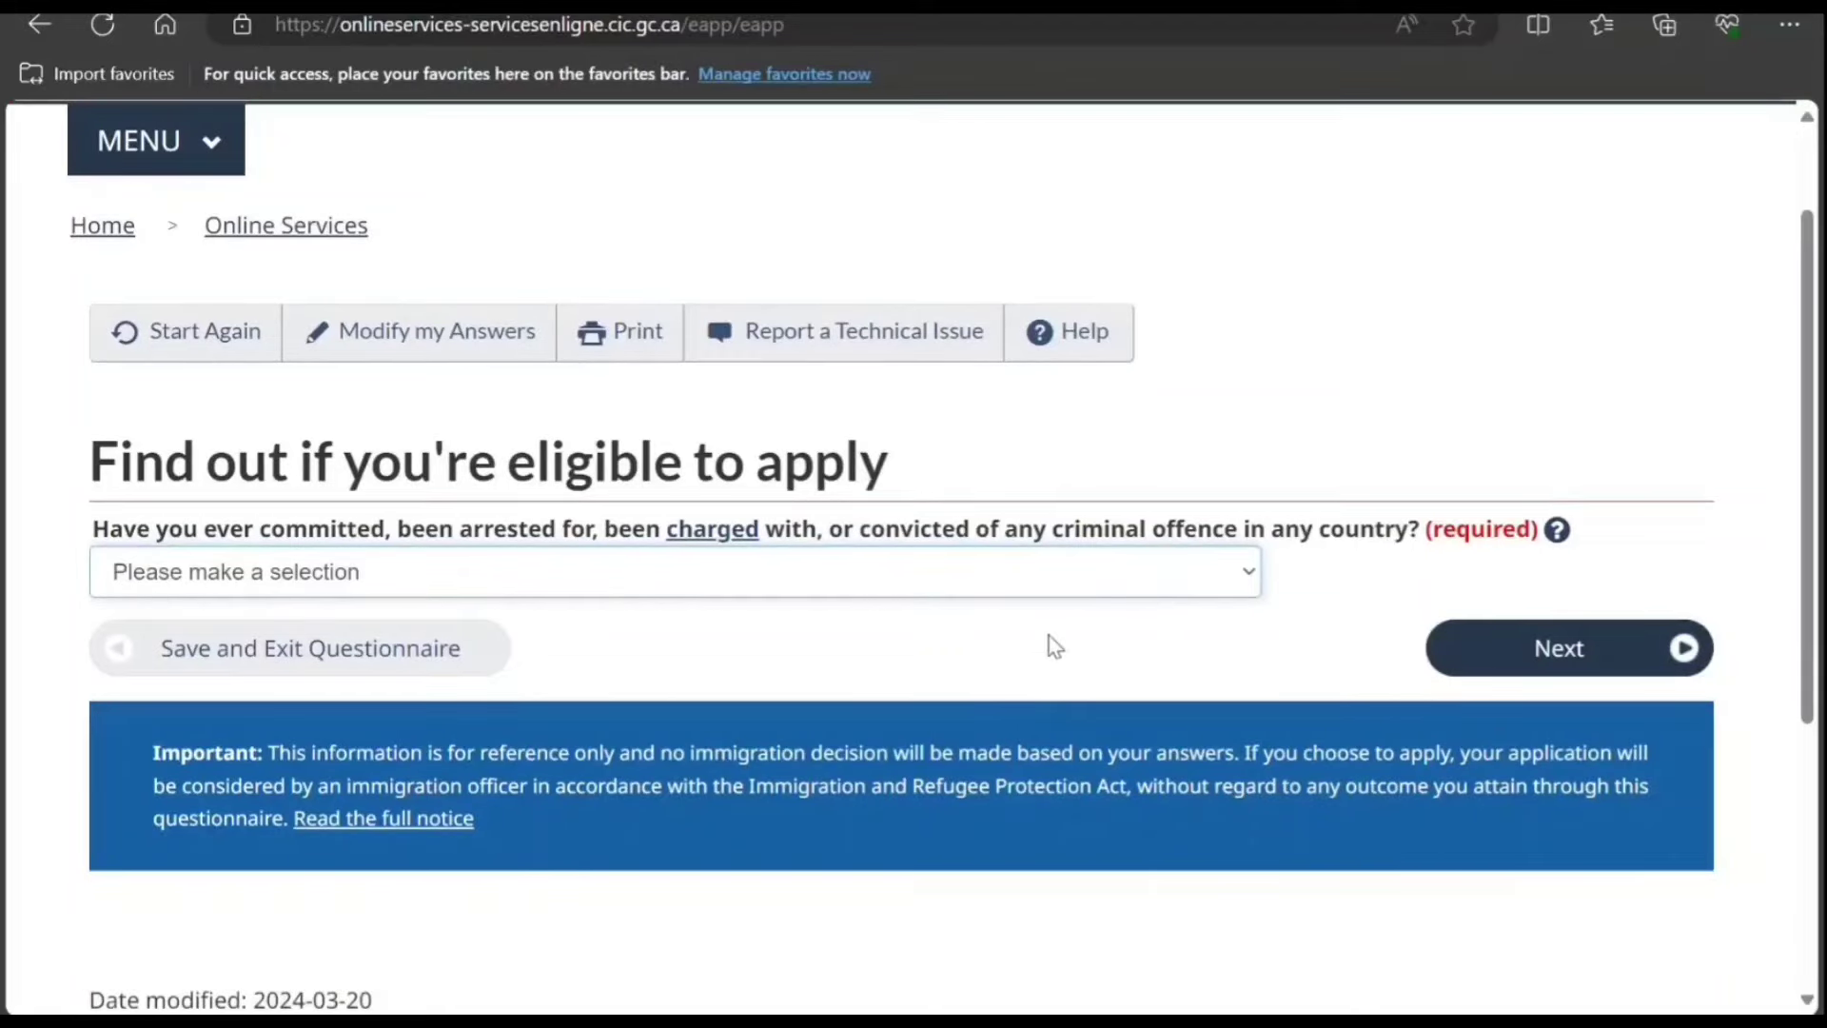
{"action": "left_click", "coordinate": [1051, 668]}
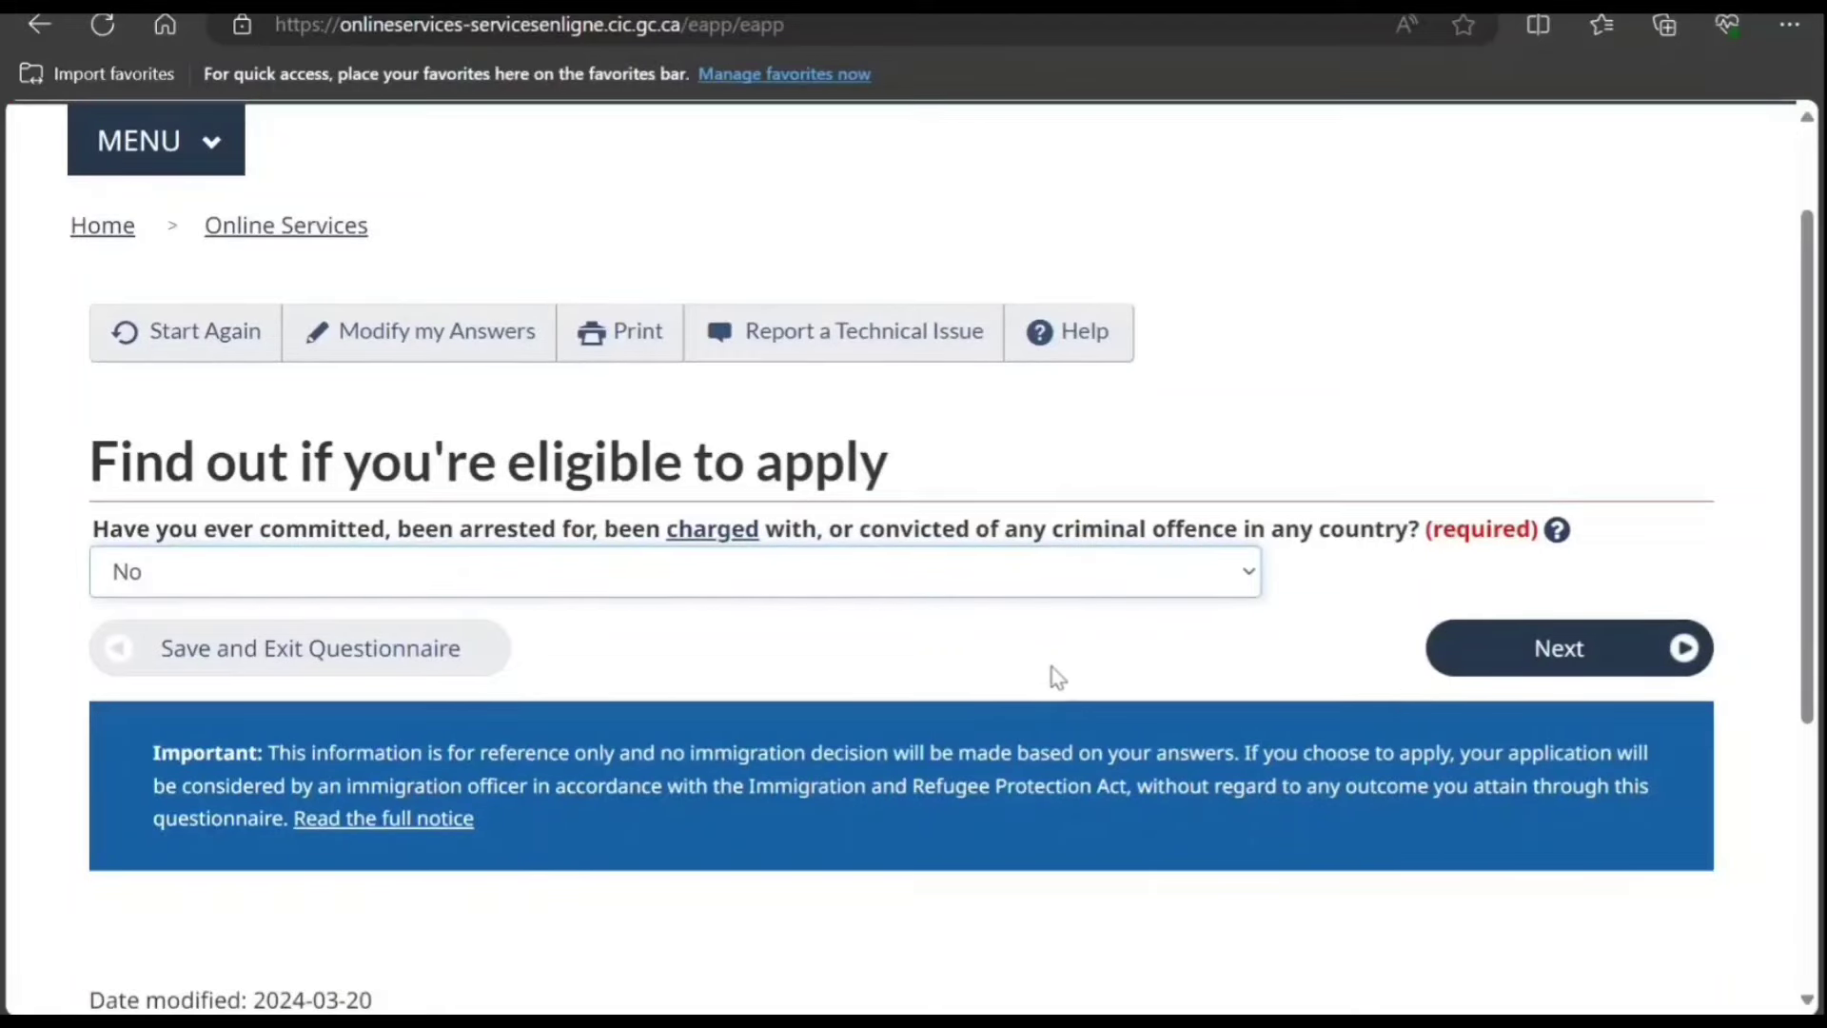
{"action": "left_click", "coordinate": [1474, 647]}
Step: Answer No to the medical exam and Yes to the designated-countries question
{"action": "scroll", "coordinate": [1020, 637], "scroll_direction": "down", "scroll_amount": 1}
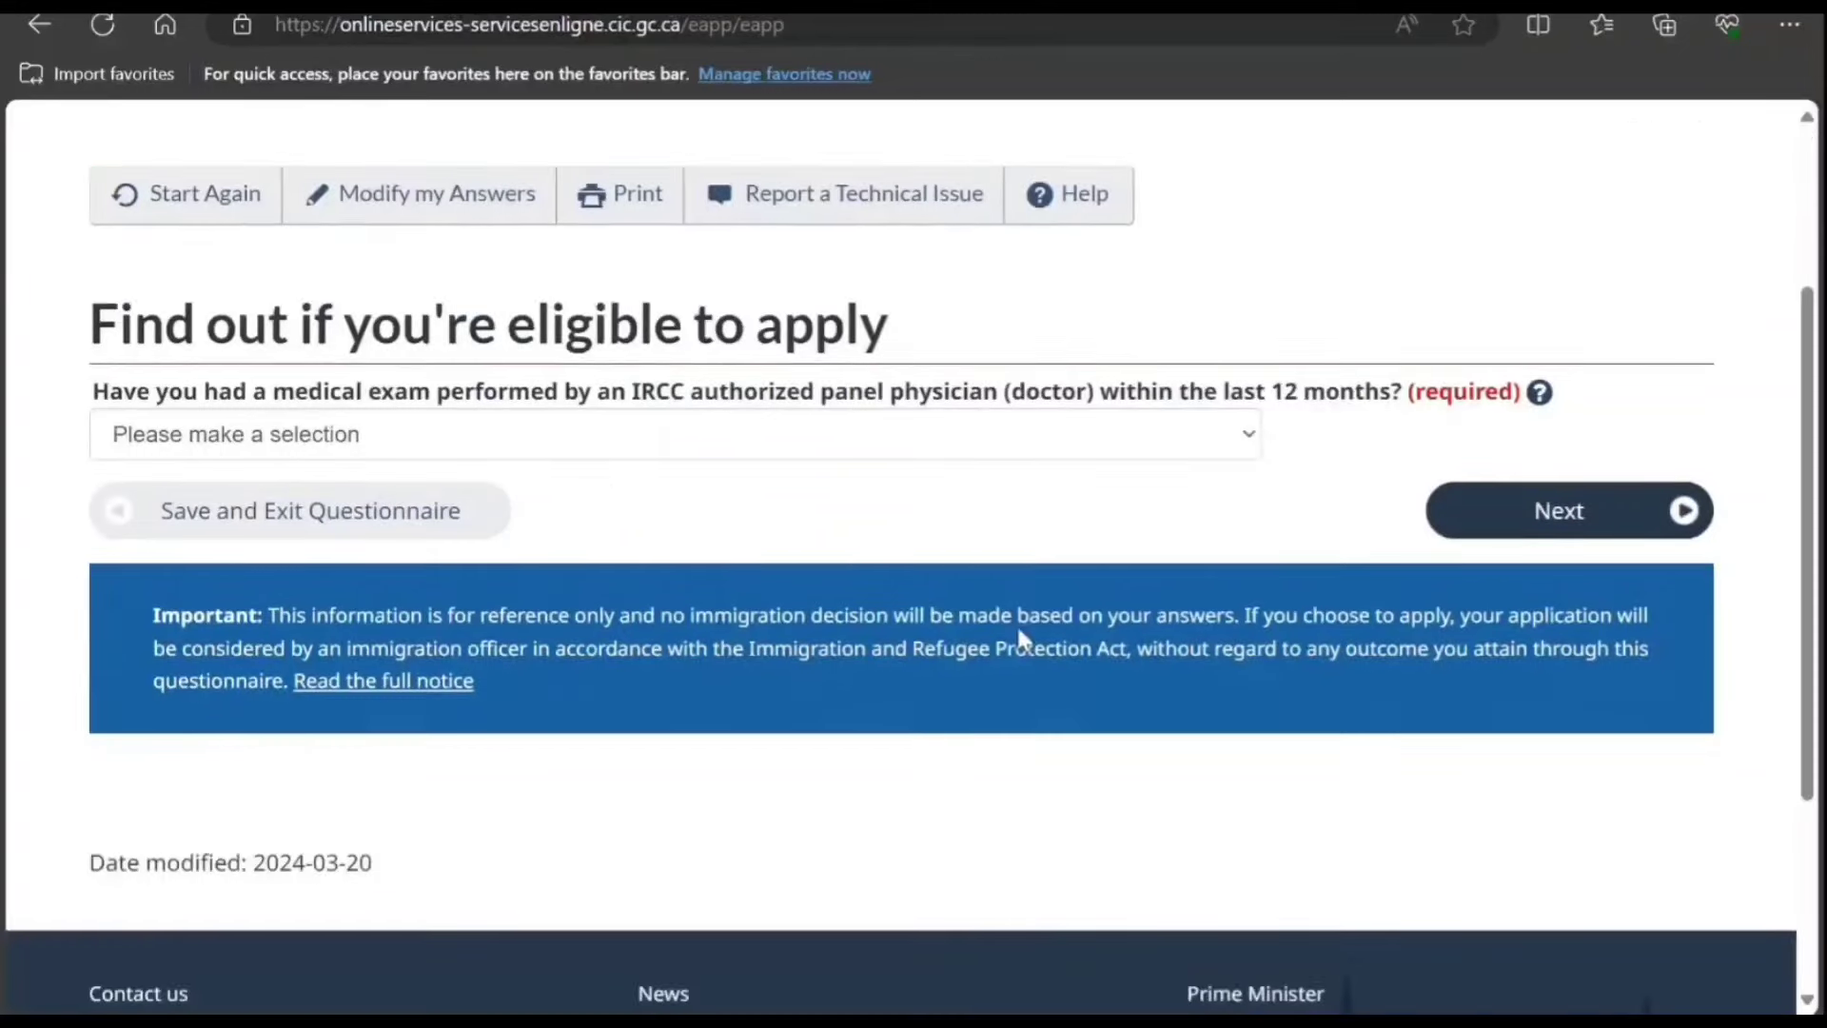
{"action": "left_click", "coordinate": [901, 448]}
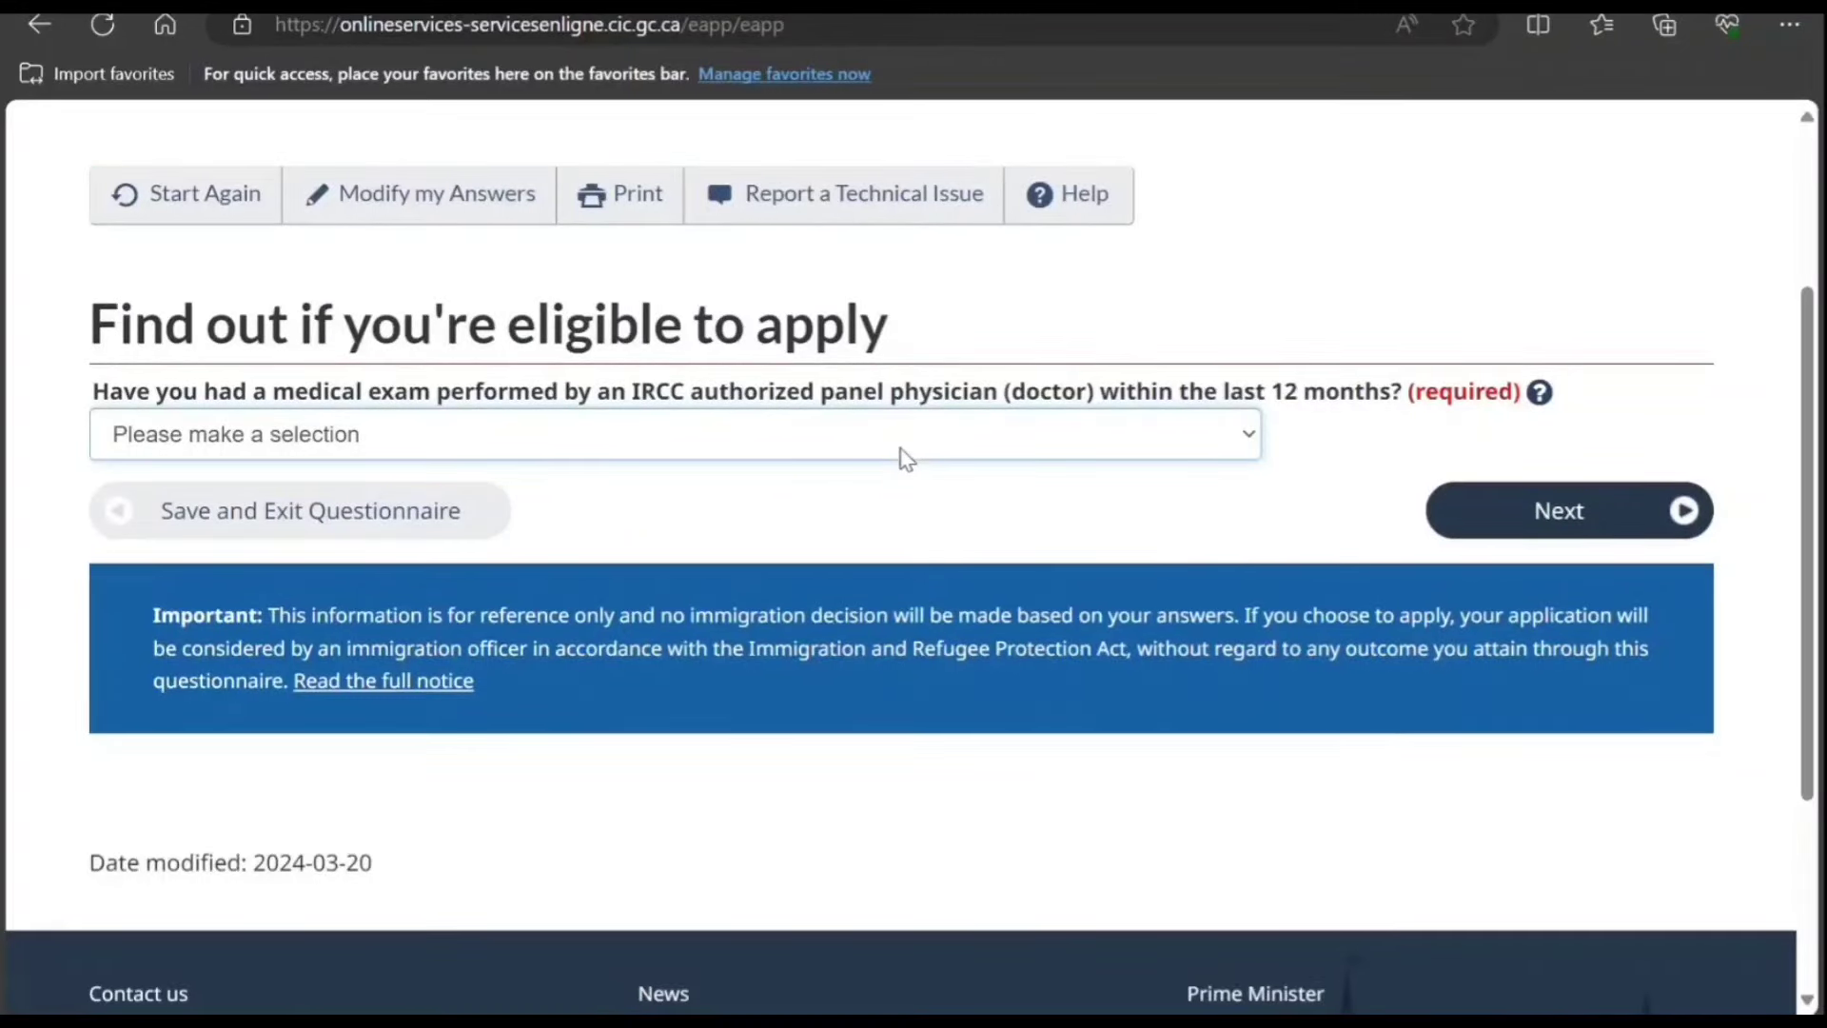
{"action": "left_click", "coordinate": [868, 557]}
{"action": "left_click", "coordinate": [868, 448]}
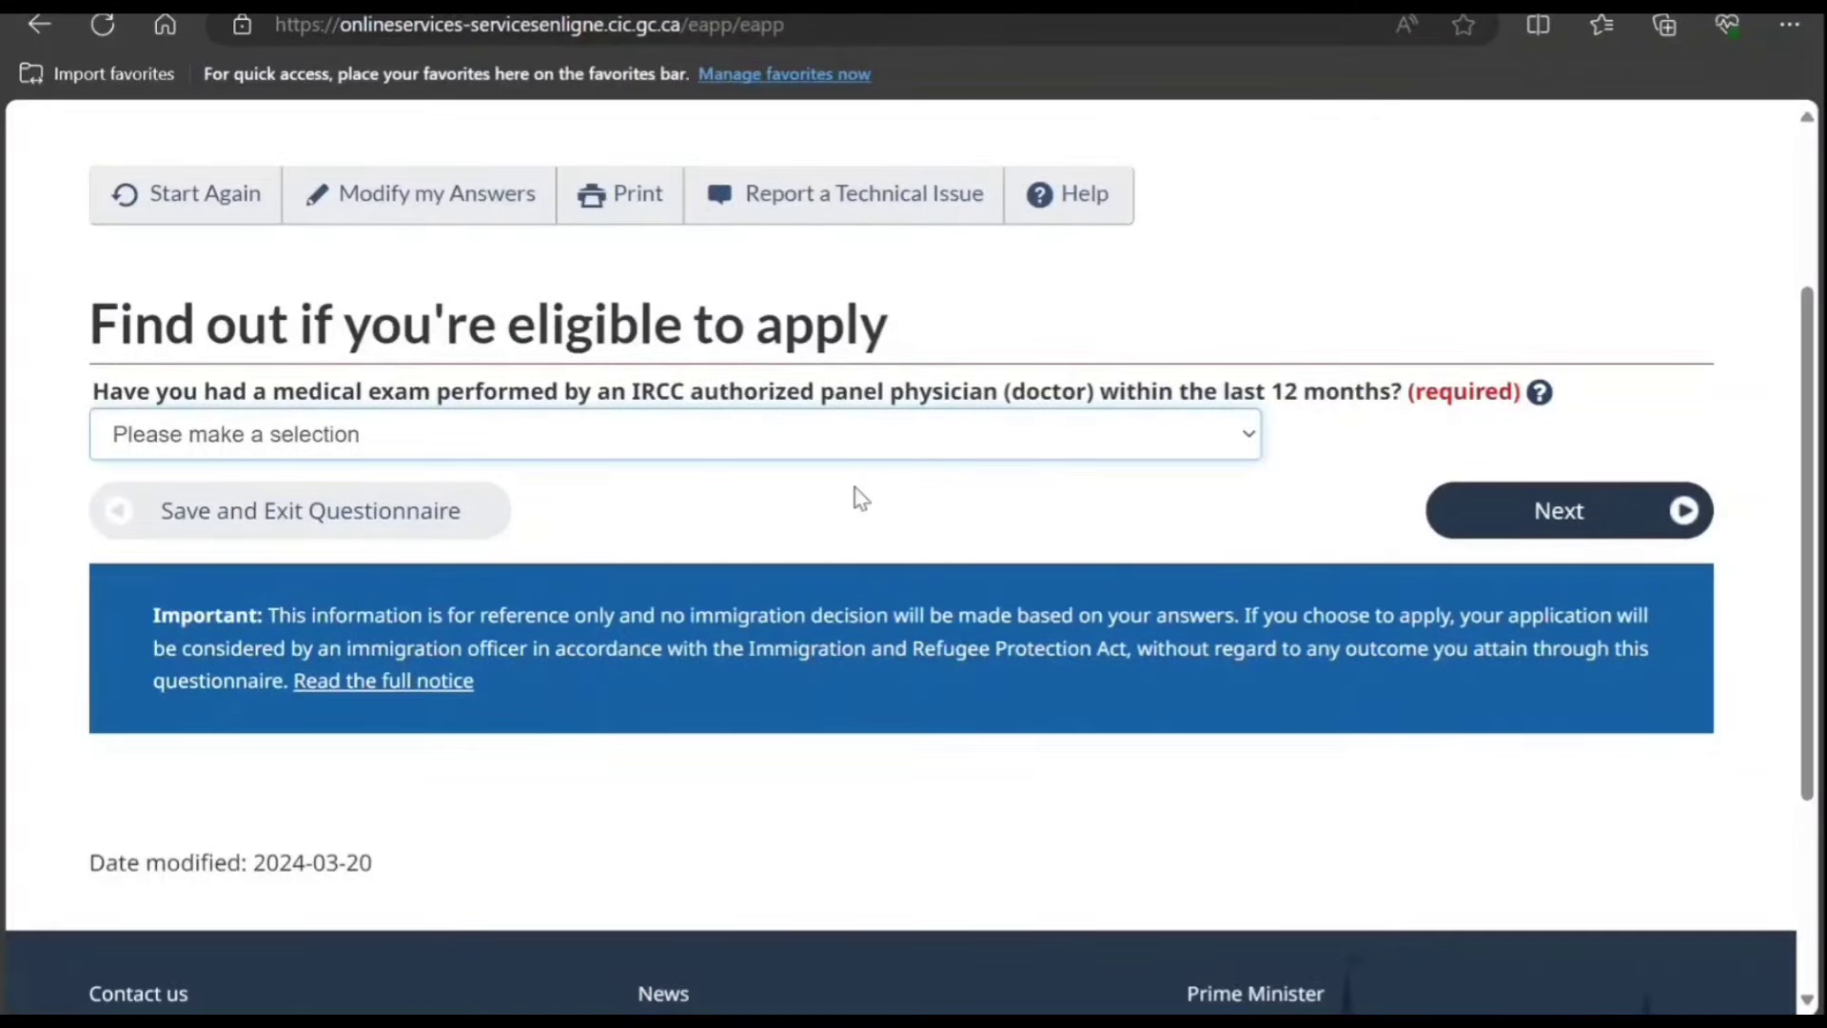
{"action": "left_click", "coordinate": [854, 535]}
{"action": "left_click", "coordinate": [1487, 514]}
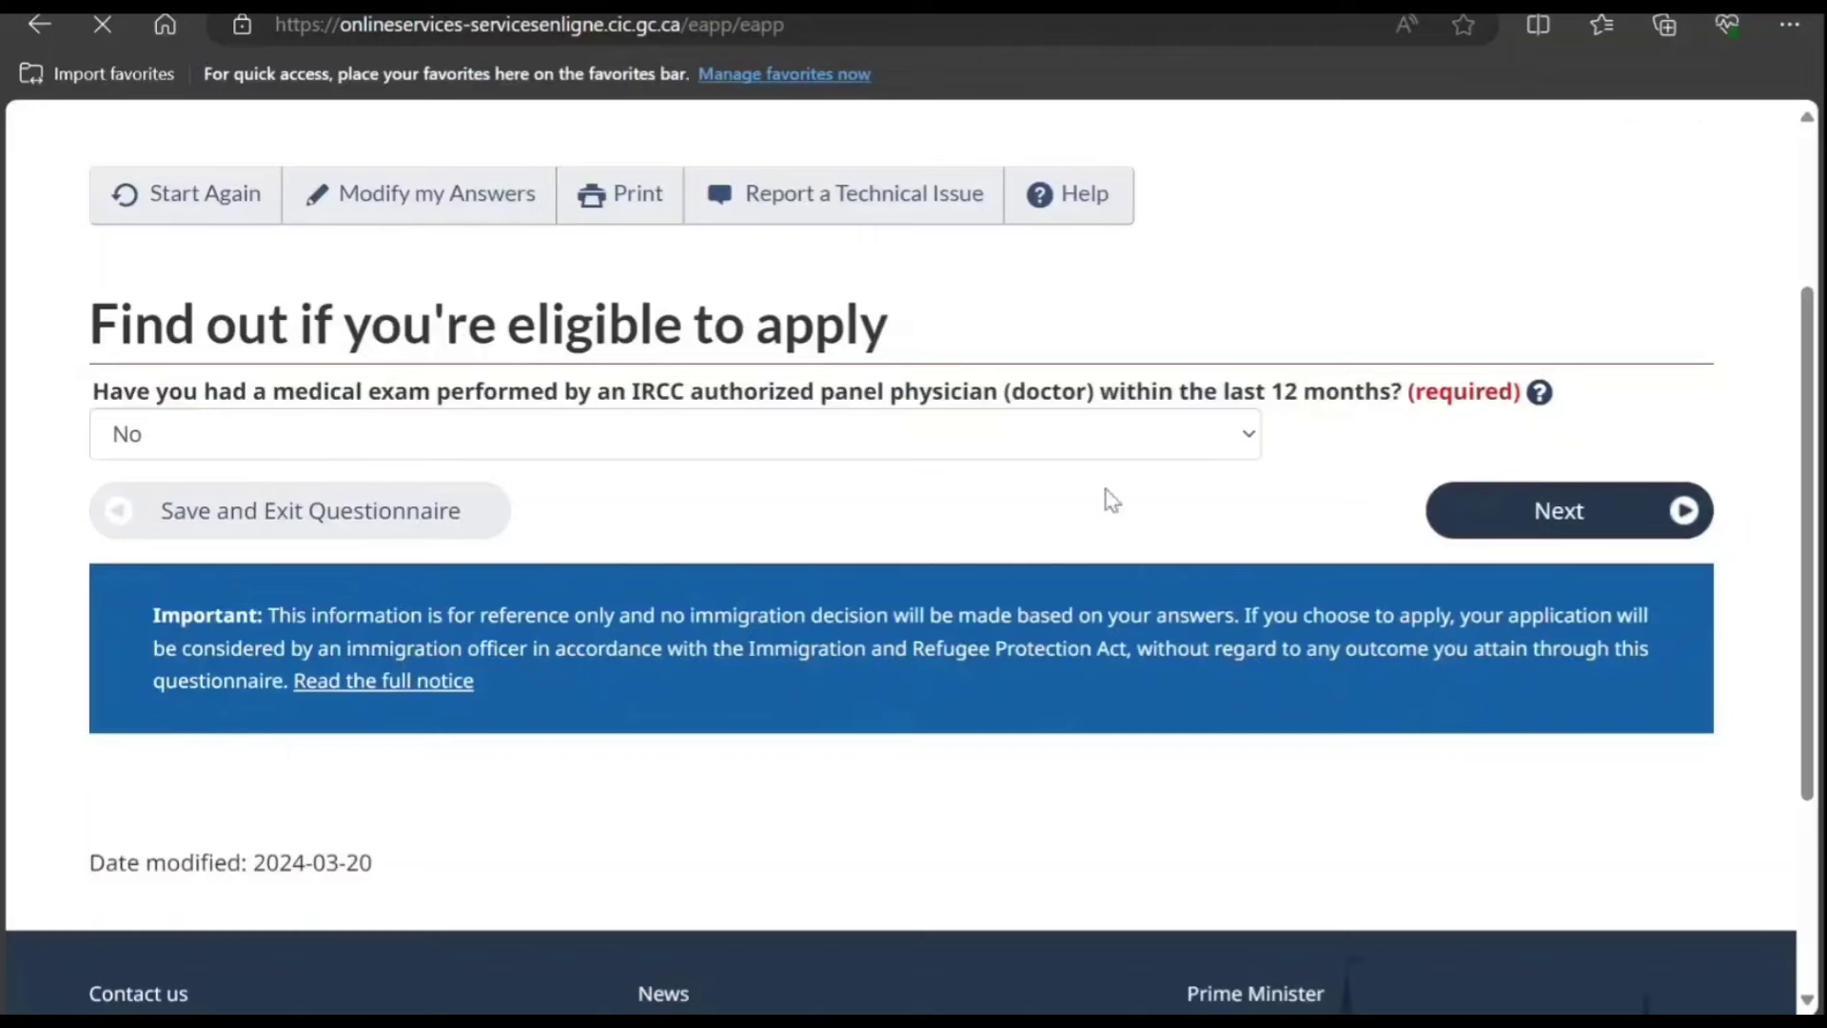
{"action": "scroll", "coordinate": [981, 528], "scroll_direction": "down", "scroll_amount": 3}
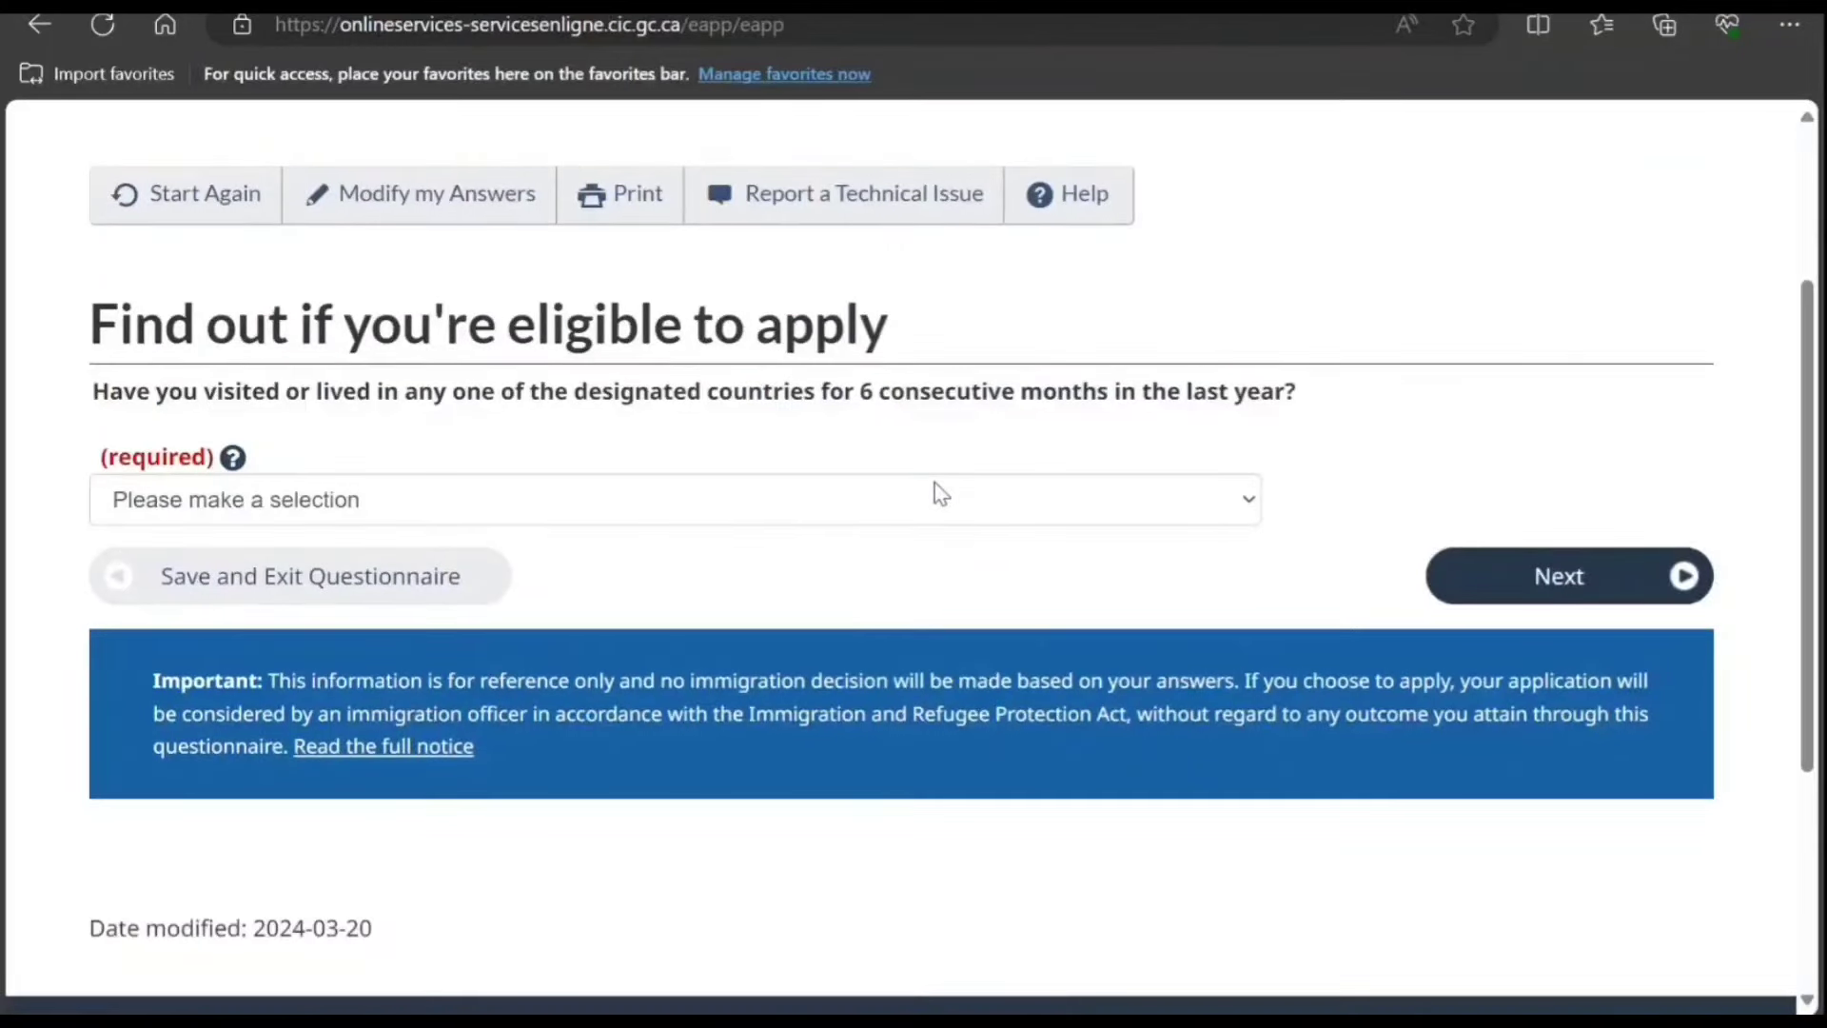
{"action": "left_click", "coordinate": [935, 482]}
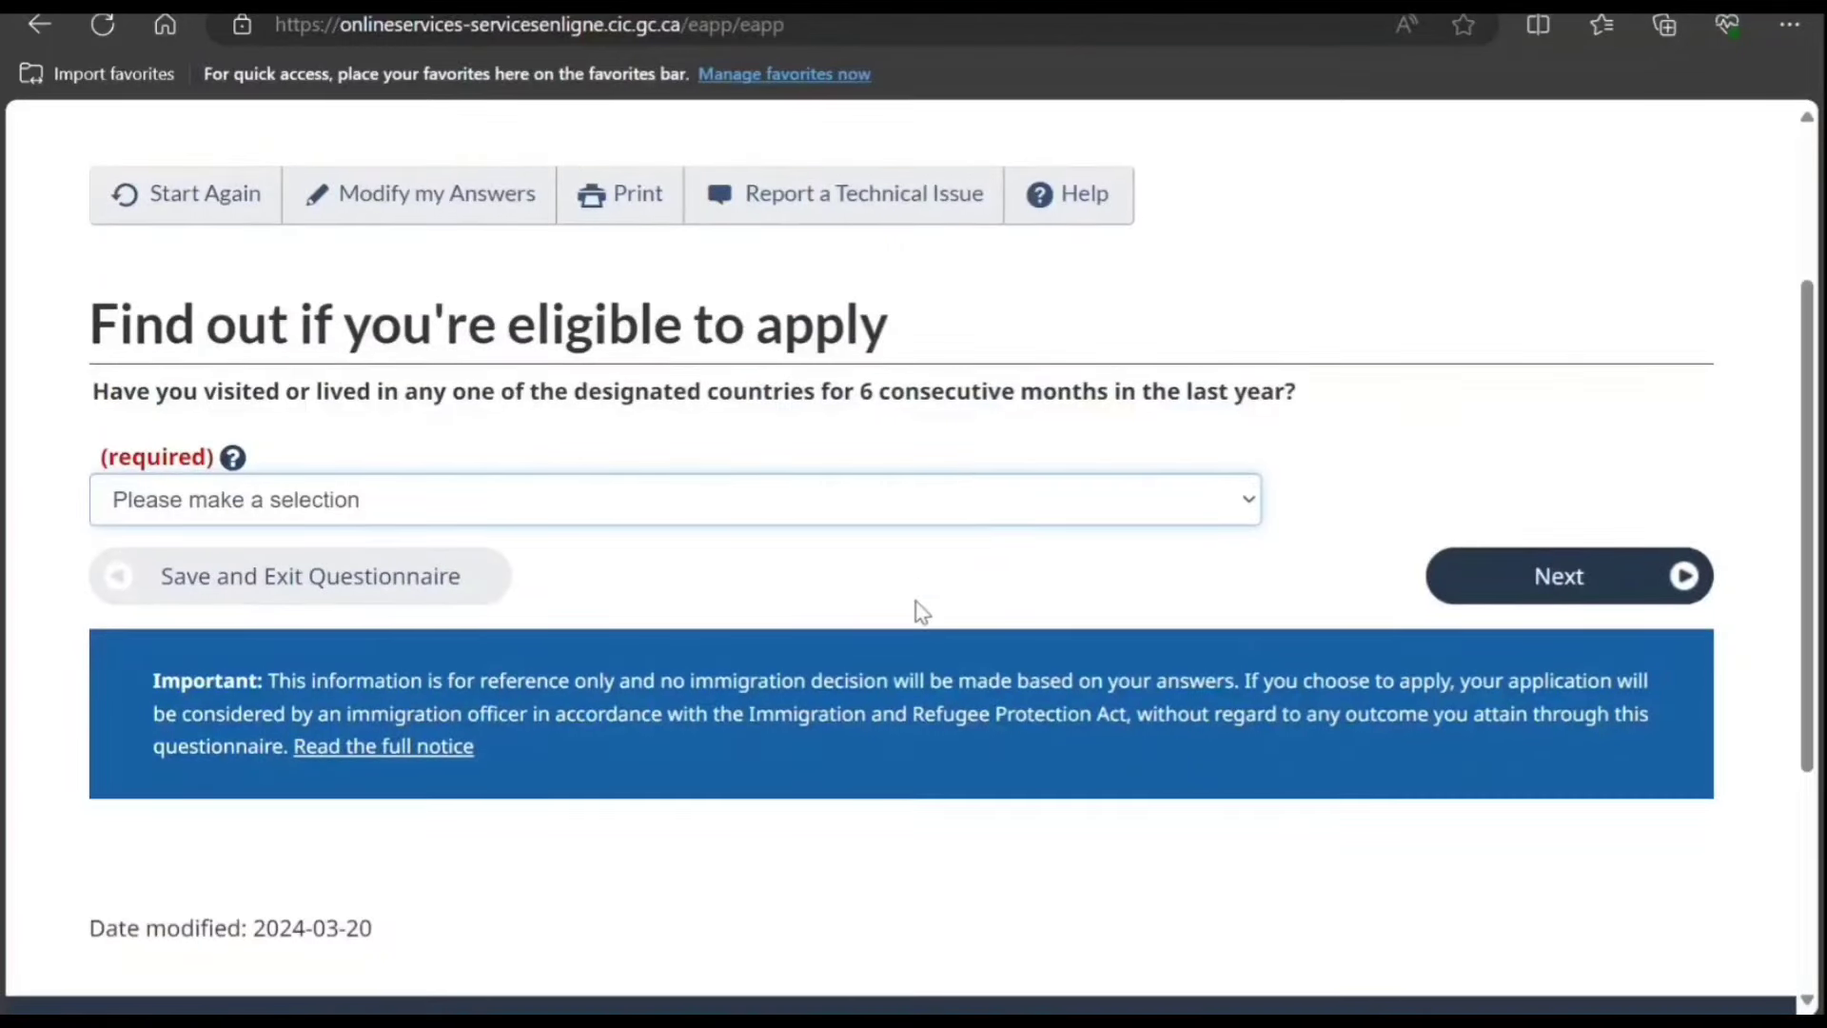
{"action": "key", "text": "Down"}
{"action": "left_click", "coordinate": [1465, 581]}
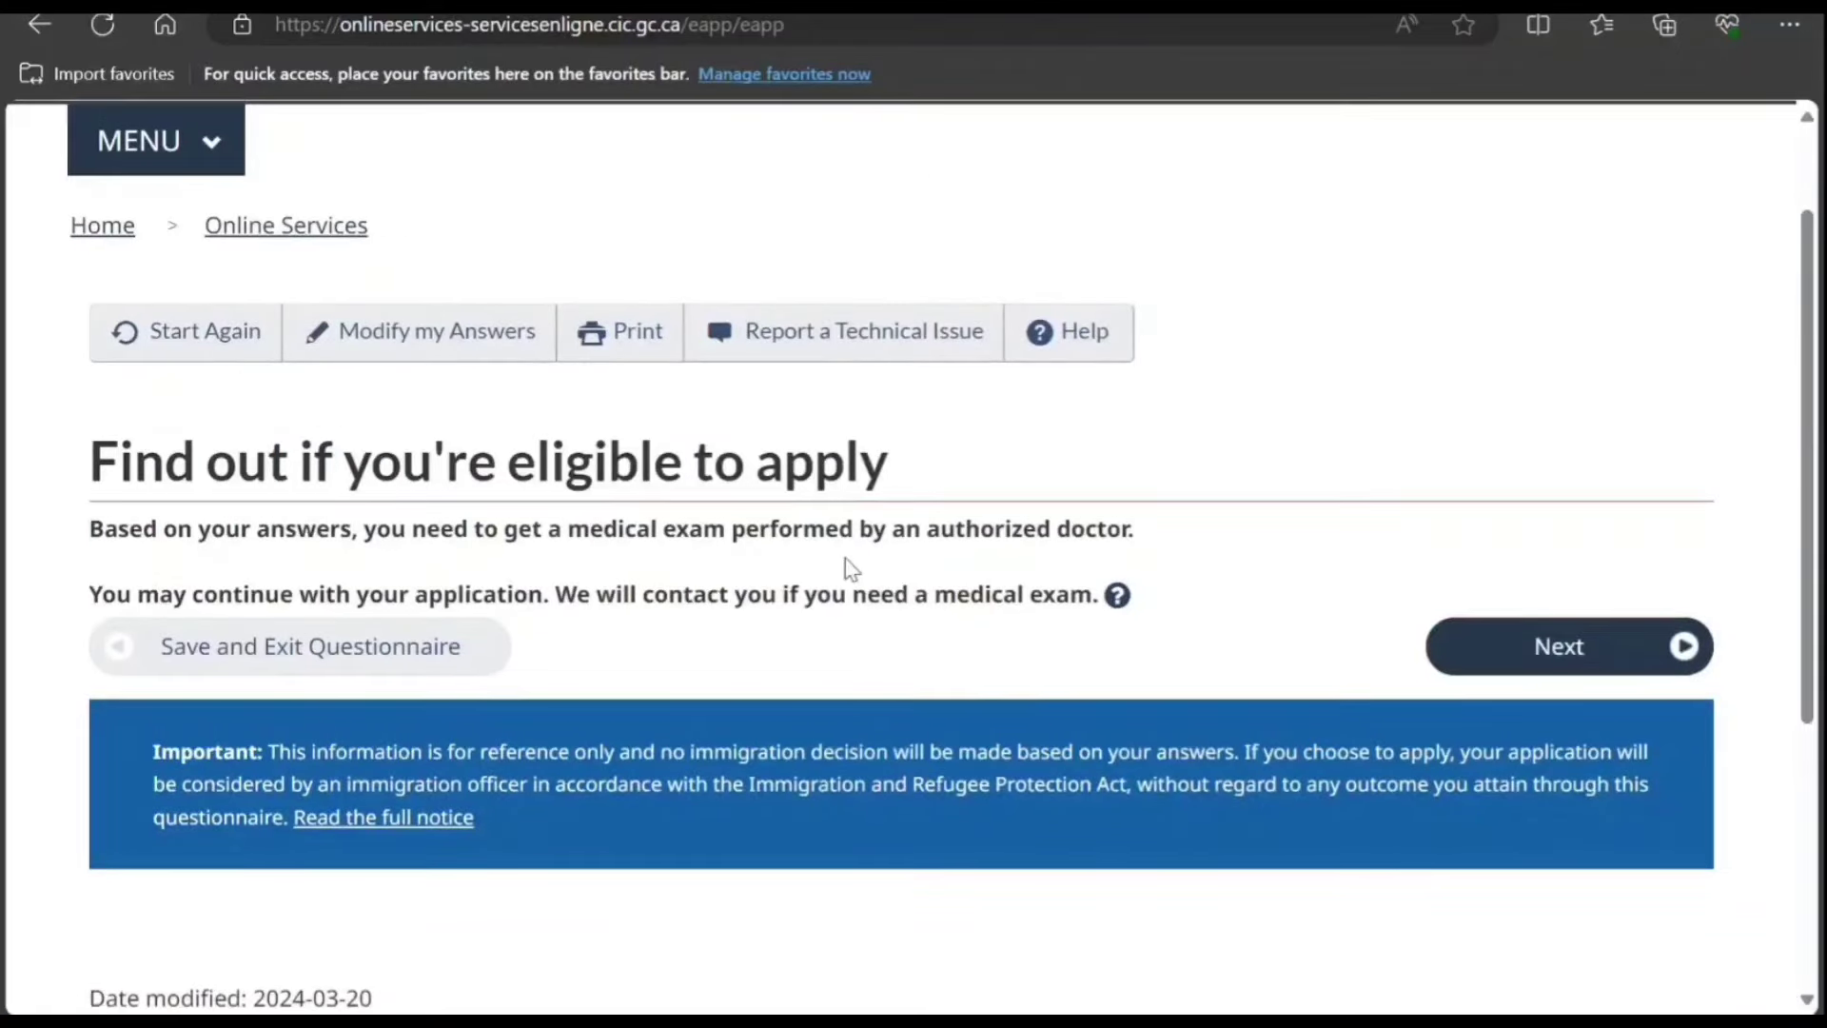
Step: Continue past the next page and answer No to the family-member question
{"action": "scroll", "coordinate": [1422, 647], "scroll_direction": "down", "scroll_amount": 1}
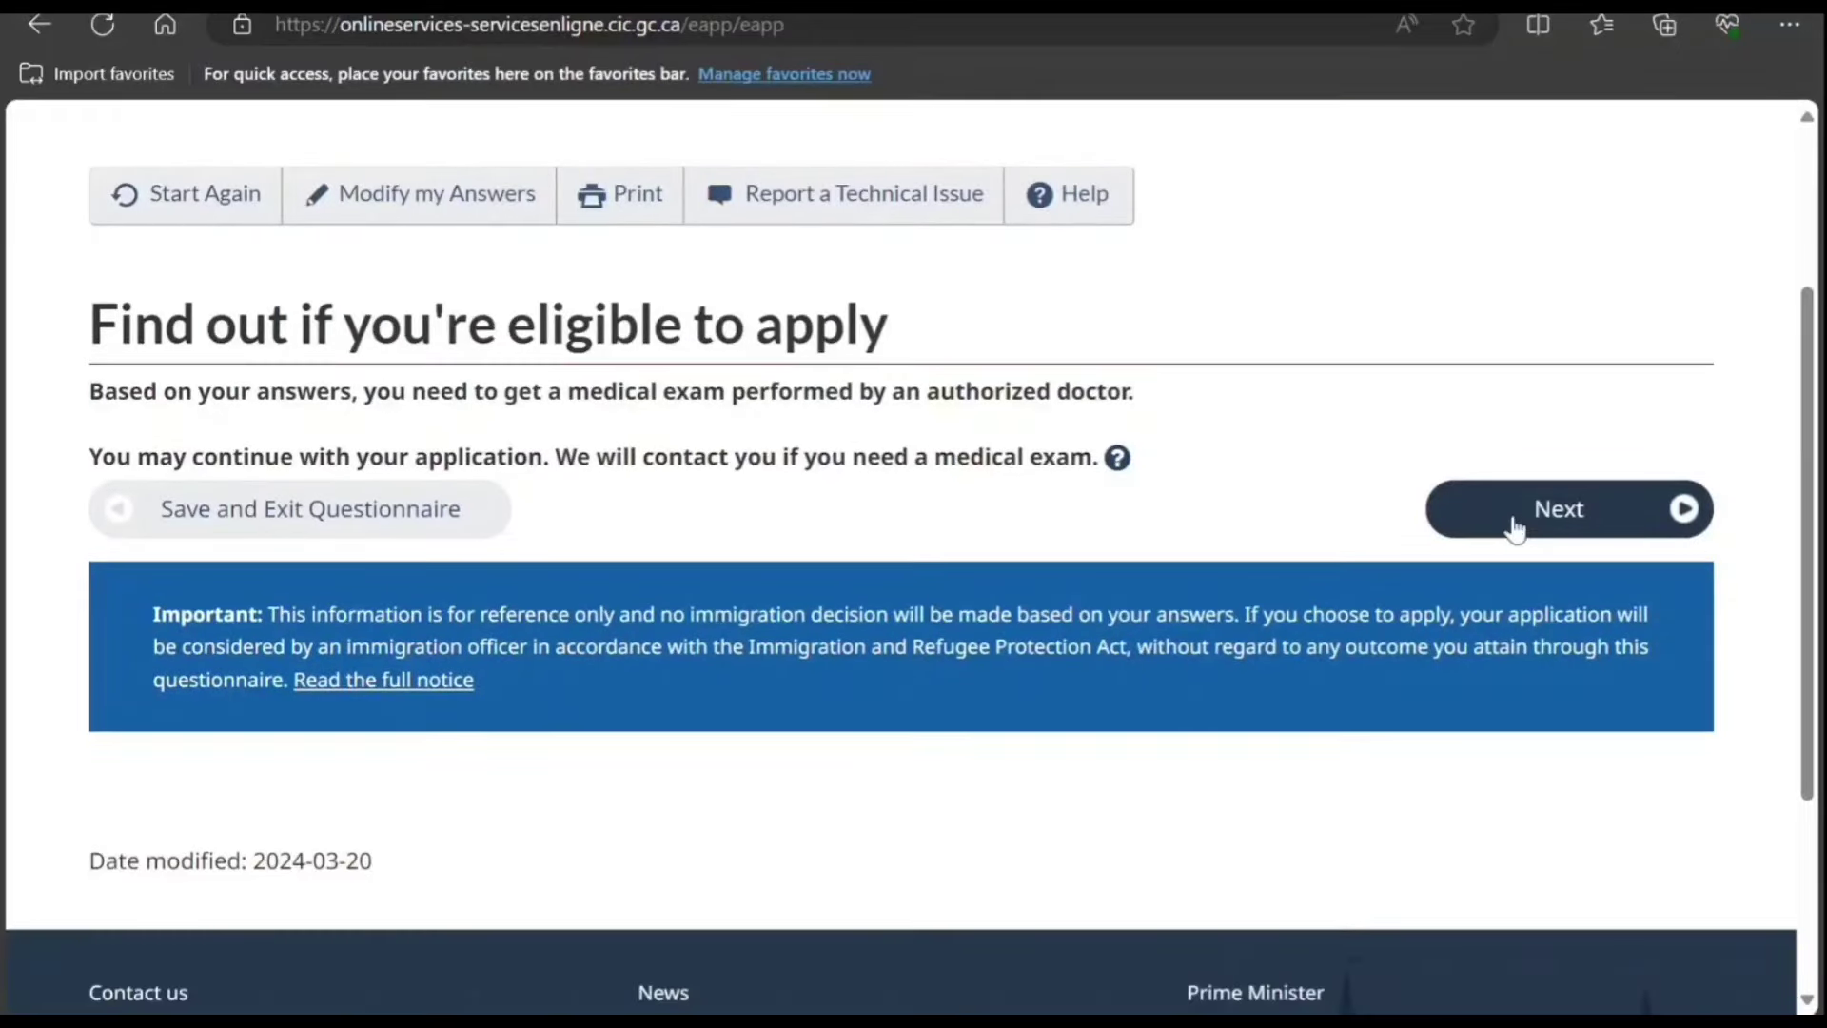
{"action": "left_click", "coordinate": [1515, 528]}
{"action": "scroll", "coordinate": [1075, 533], "scroll_direction": "down", "scroll_amount": 2}
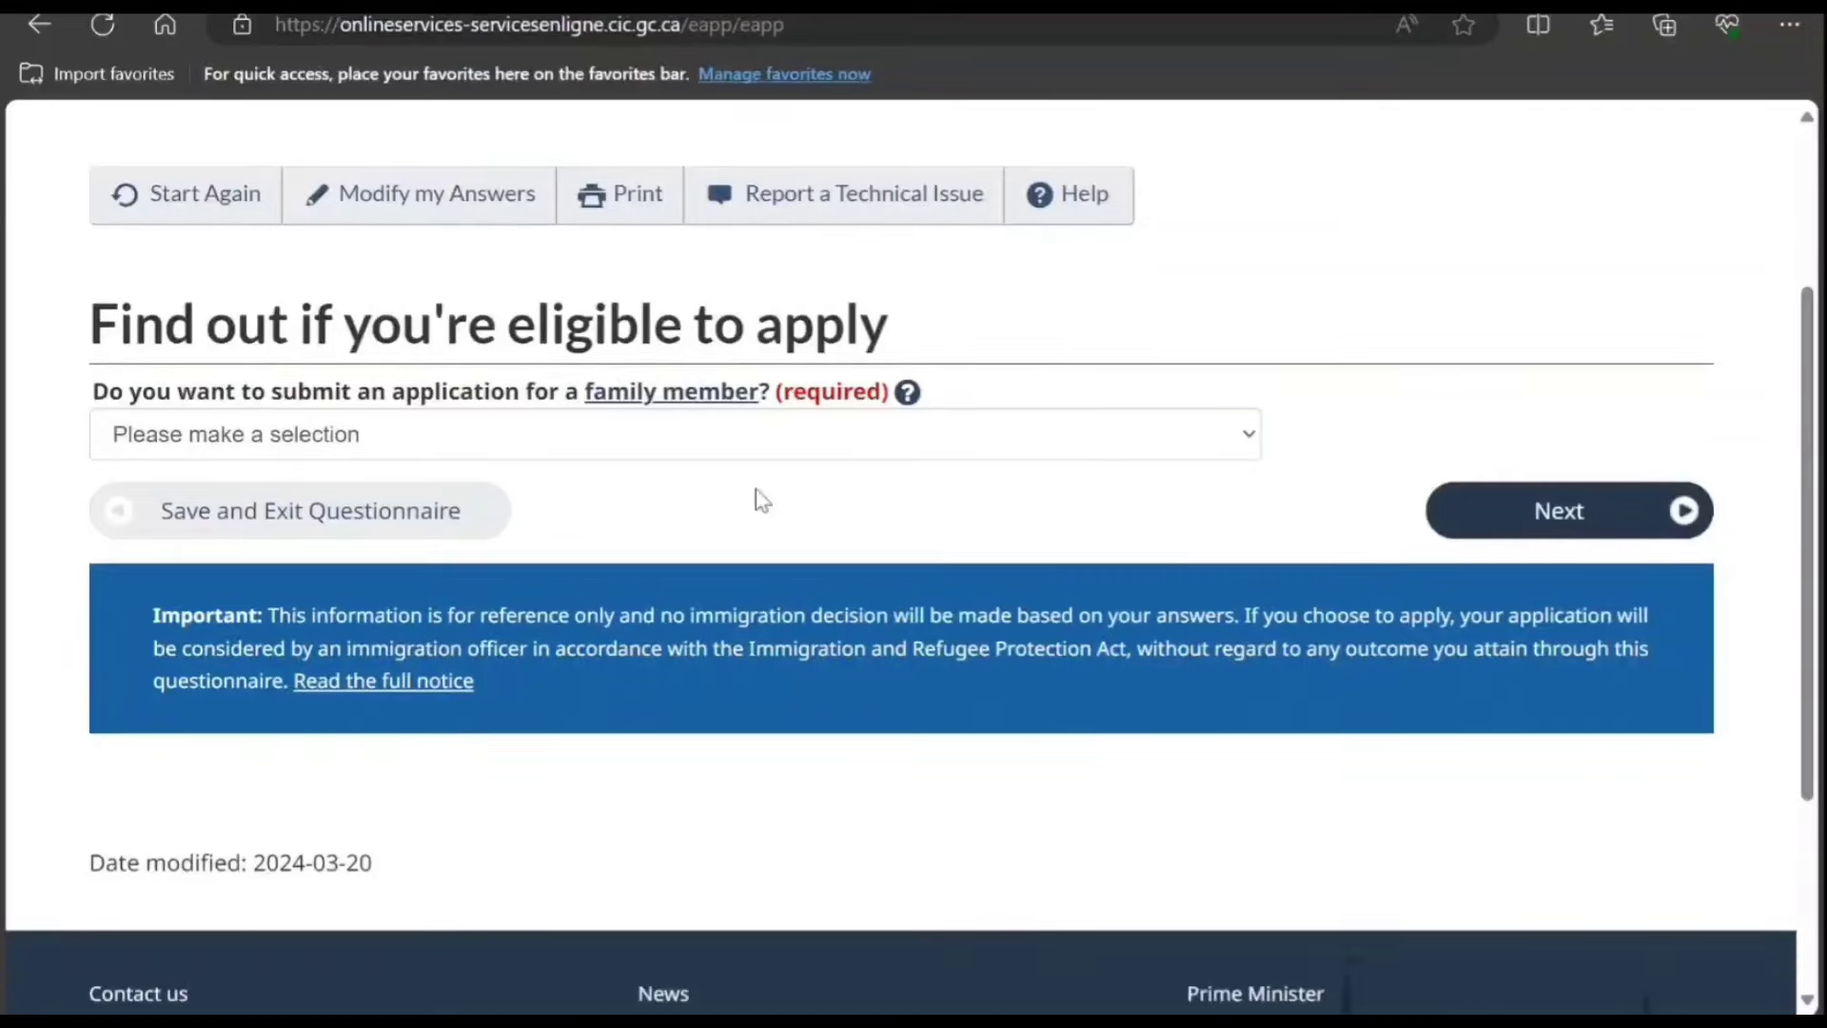
{"action": "left_click", "coordinate": [723, 438]}
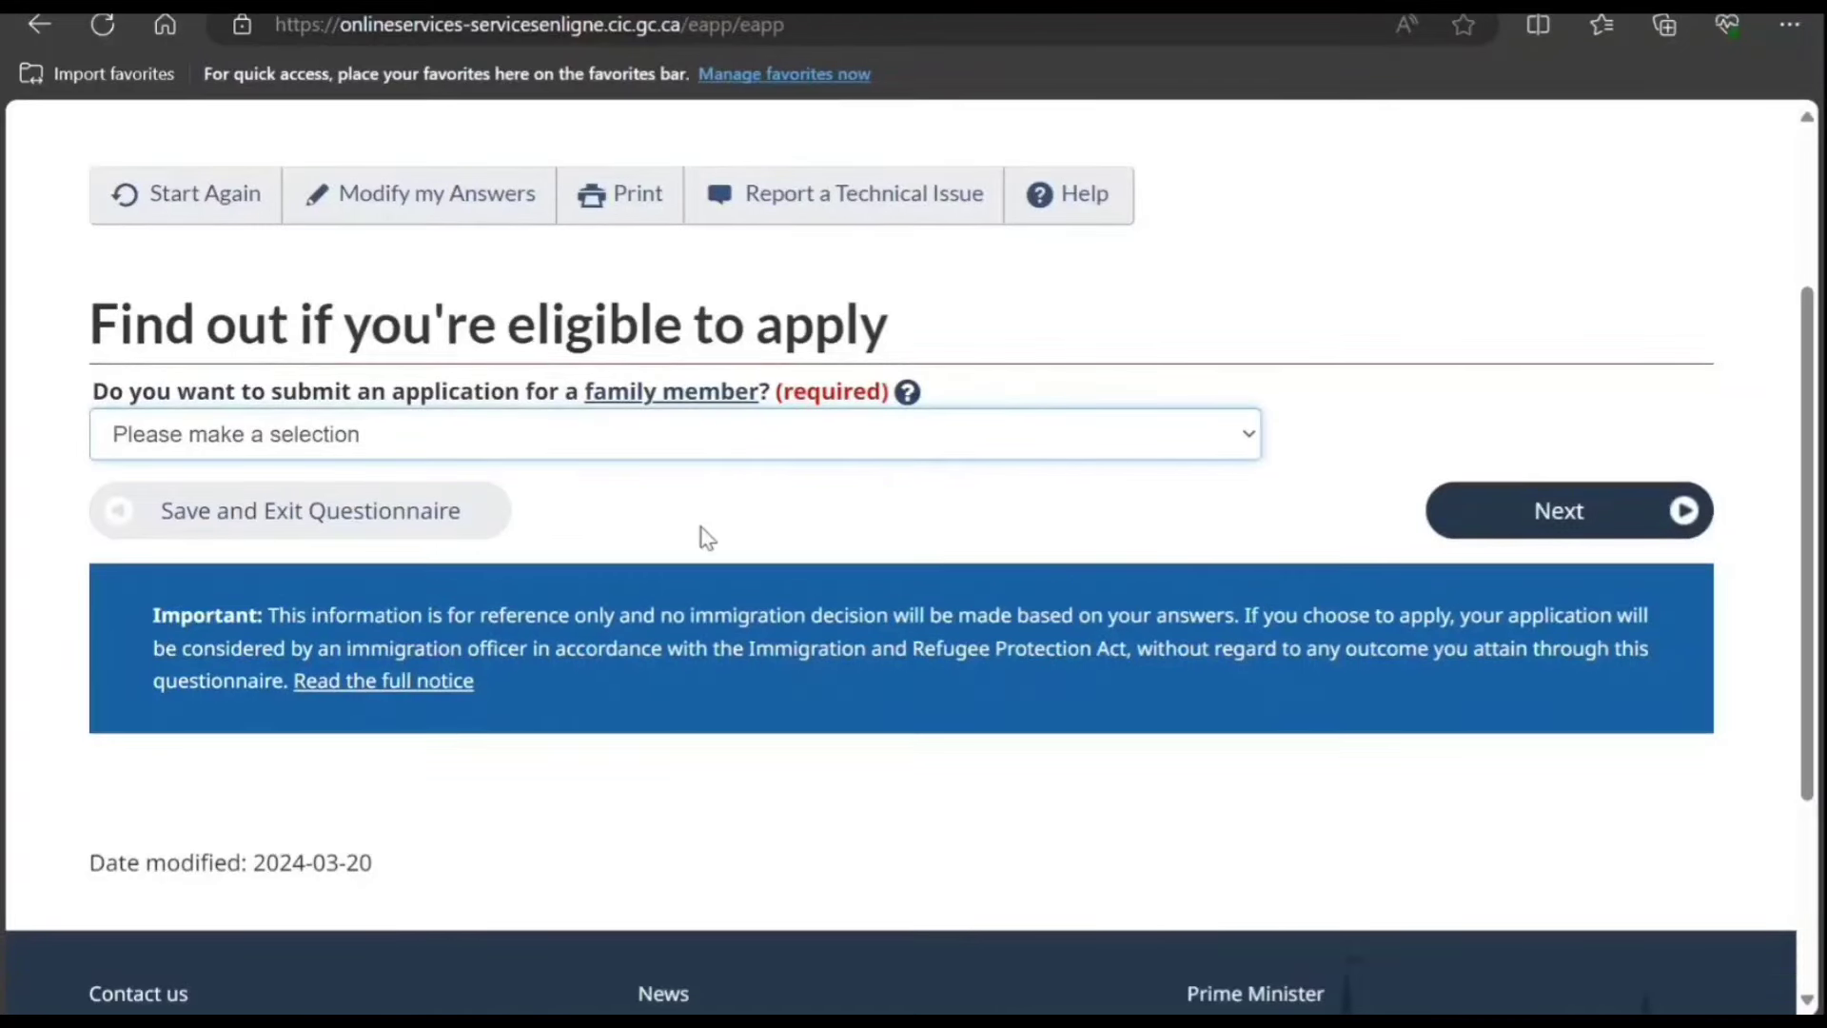
{"action": "key", "text": "n"}
{"action": "left_click", "coordinate": [1461, 504]}
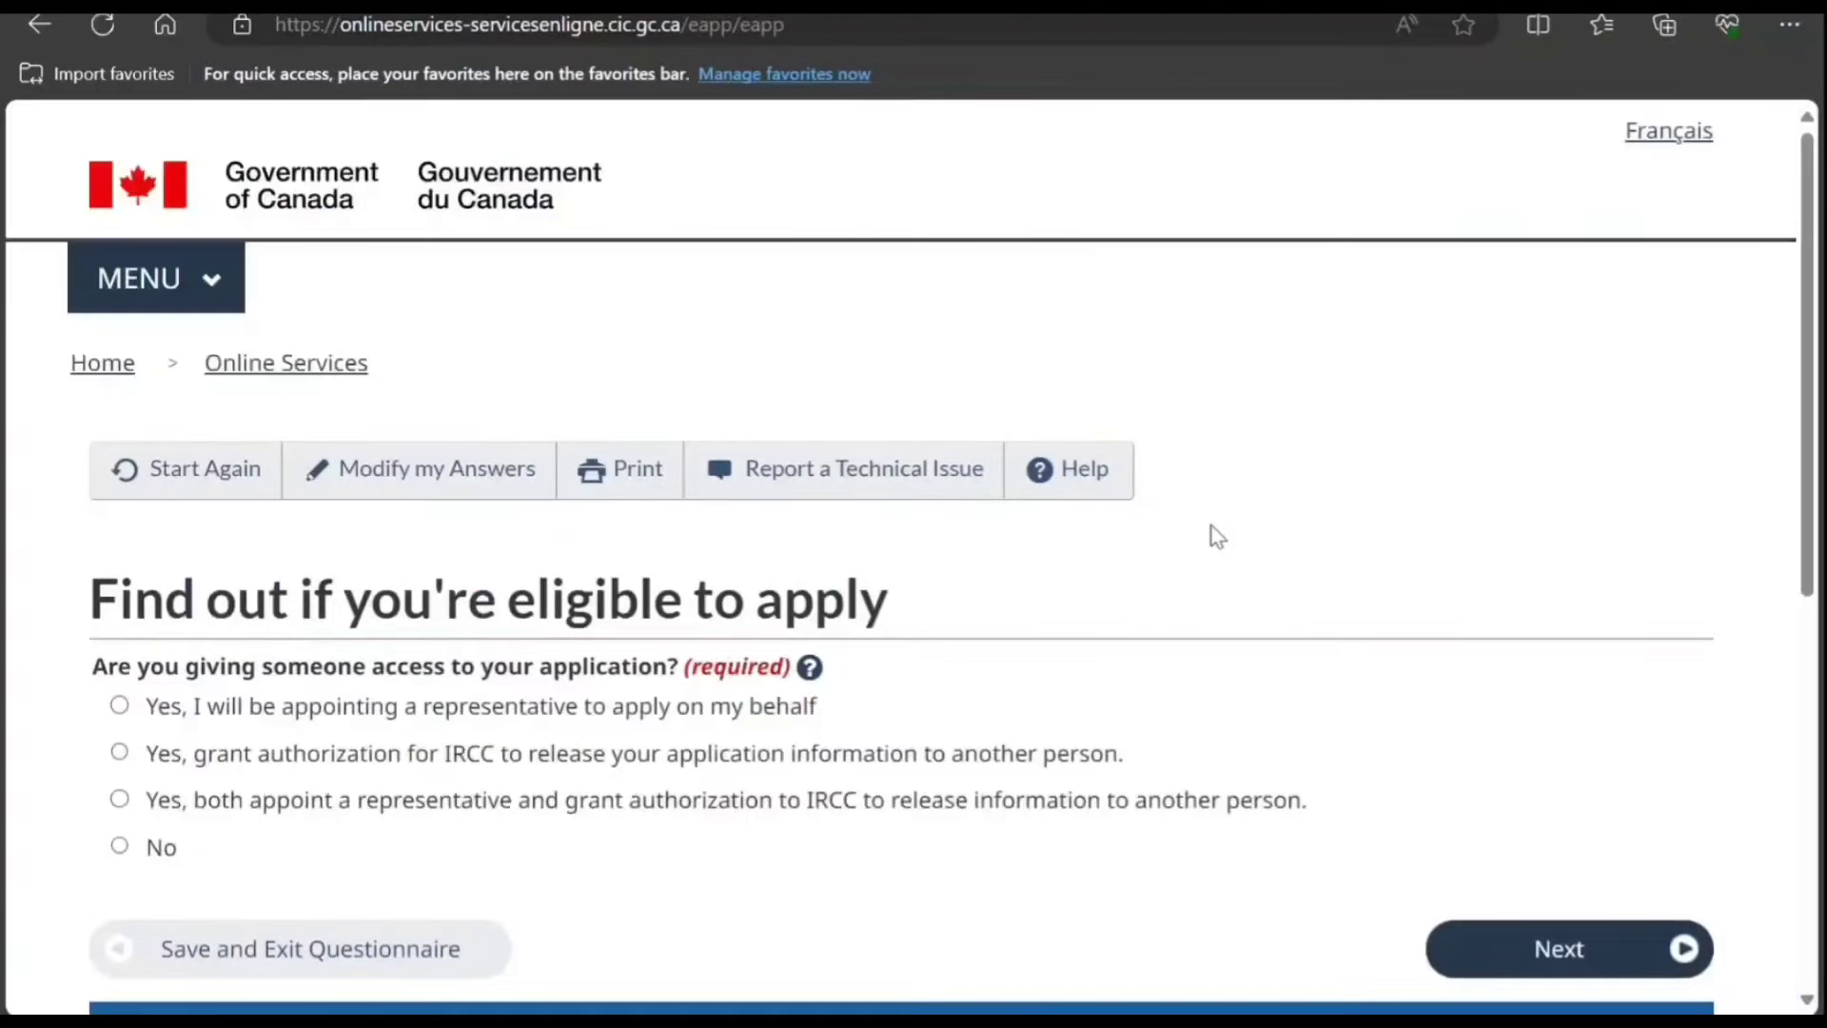
Step: Answer No to giving someone application access and to prior biometrics
{"action": "scroll", "coordinate": [1218, 538], "scroll_direction": "down", "scroll_amount": 1}
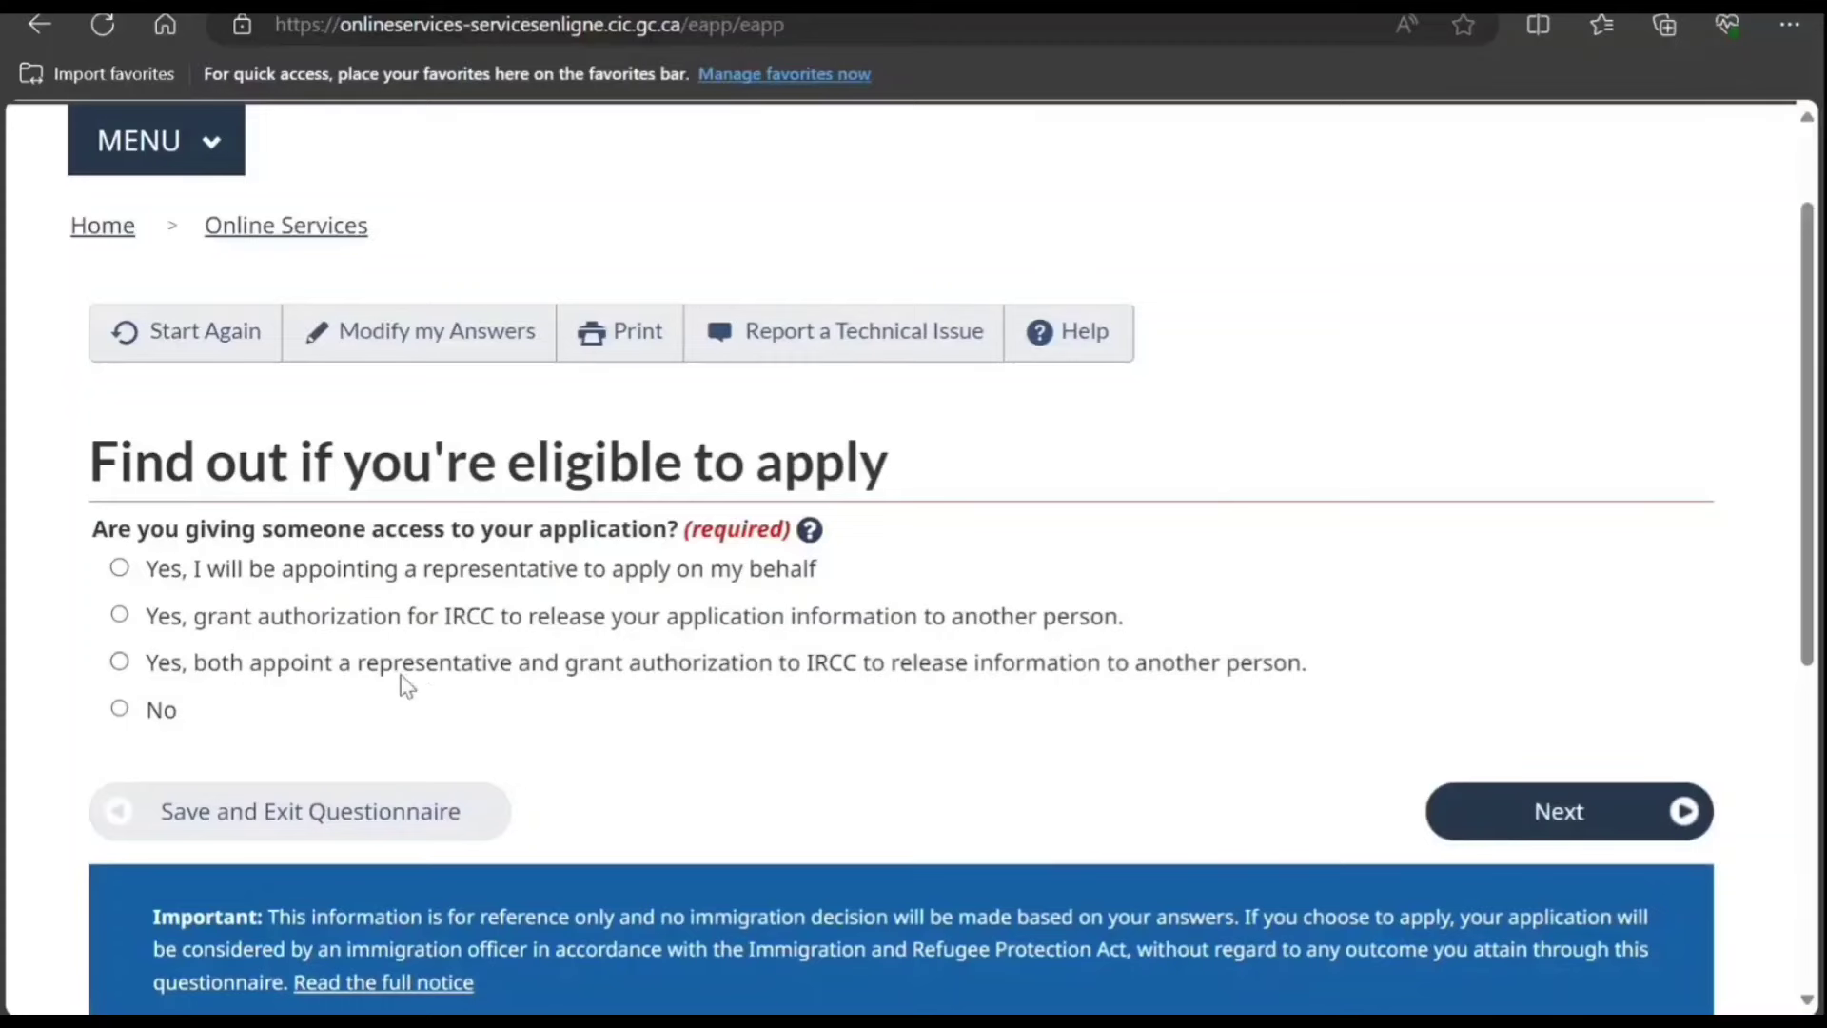
{"action": "left_click", "coordinate": [119, 709]}
{"action": "scroll", "coordinate": [418, 751], "scroll_direction": "down", "scroll_amount": 3}
{"action": "left_click", "coordinate": [1497, 408]}
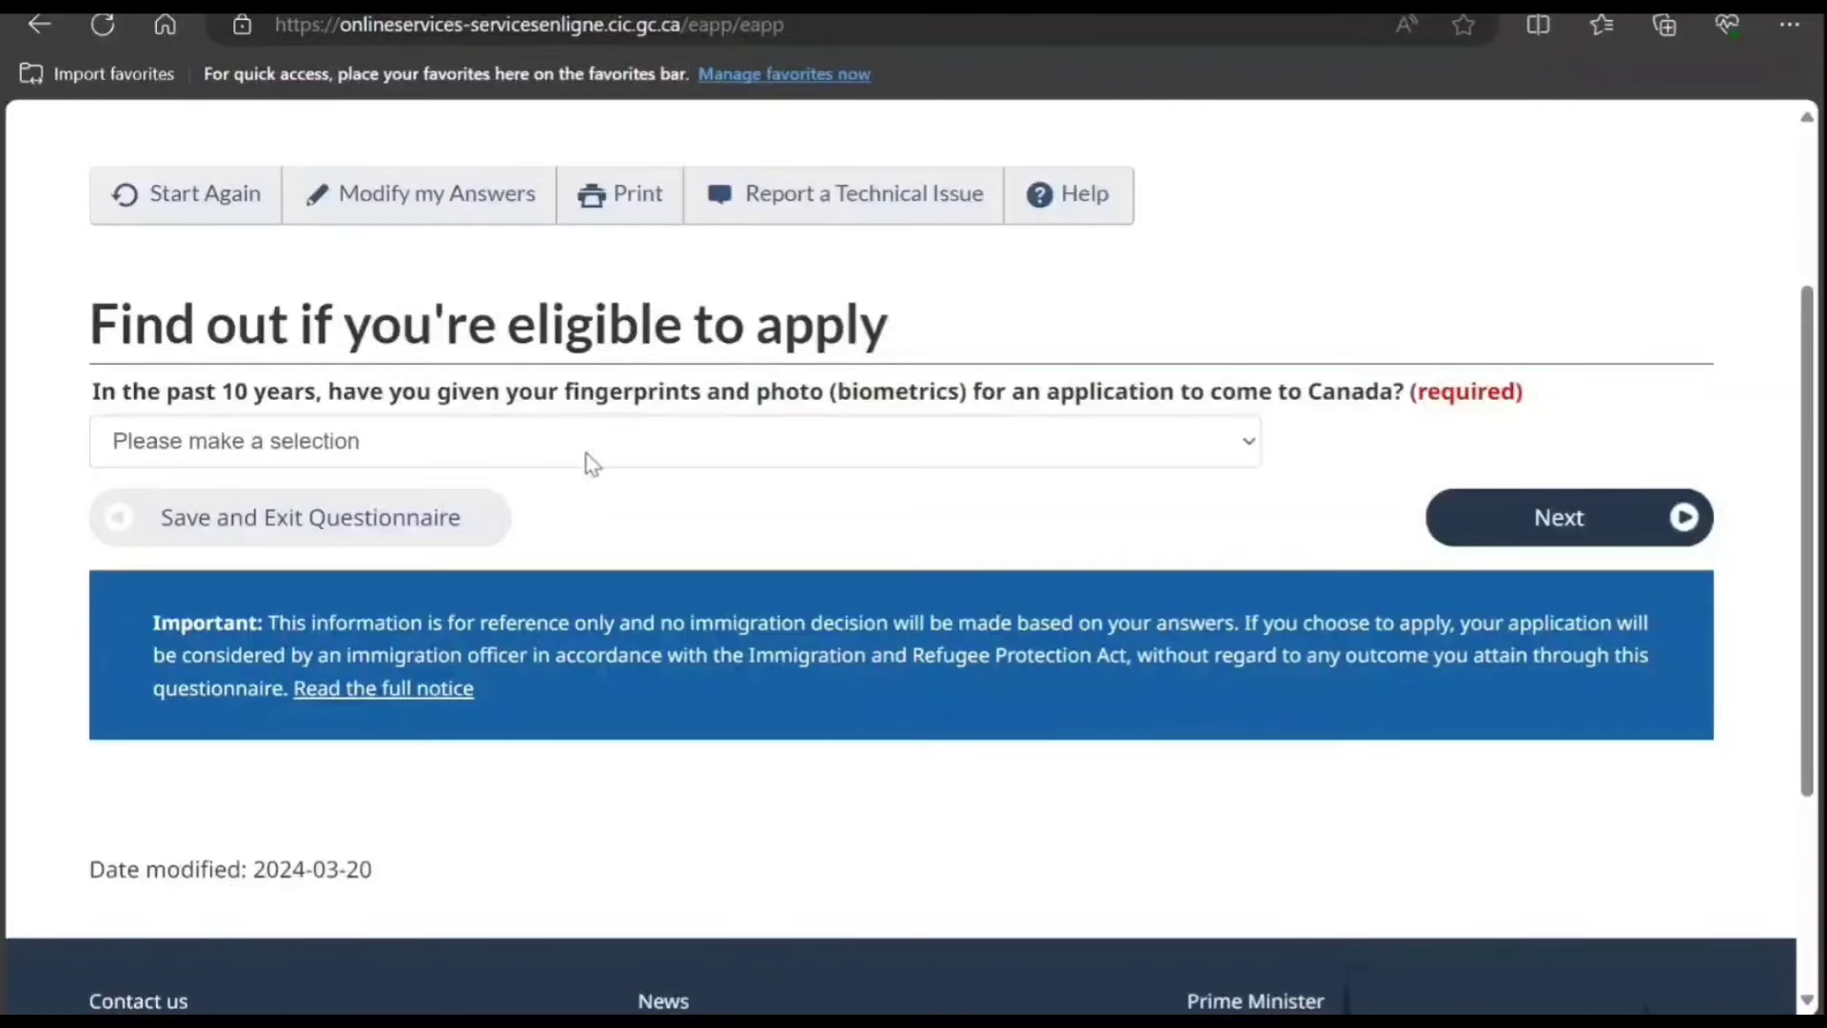
{"action": "left_click", "coordinate": [572, 540]}
{"action": "left_click", "coordinate": [1488, 518]}
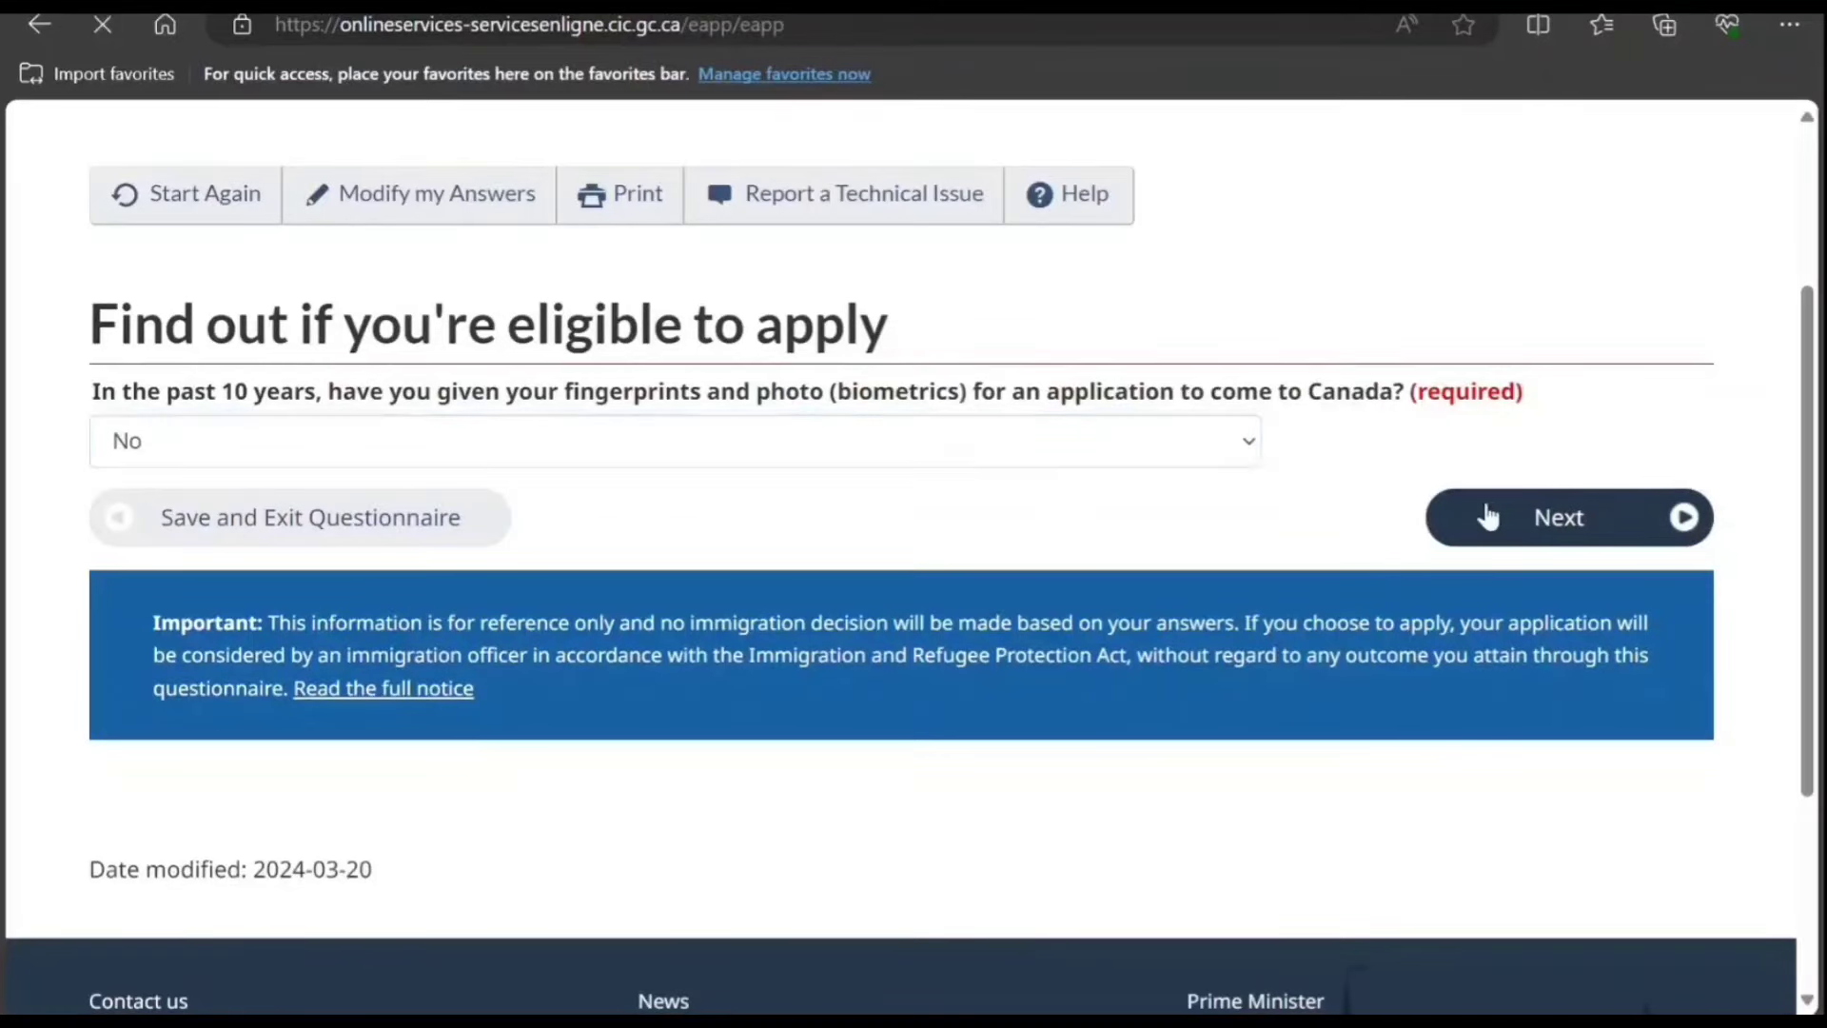
Step: Answer 'Yes, I will be paying' to the application fees question
{"action": "scroll", "coordinate": [1152, 521], "scroll_direction": "down", "scroll_amount": 3}
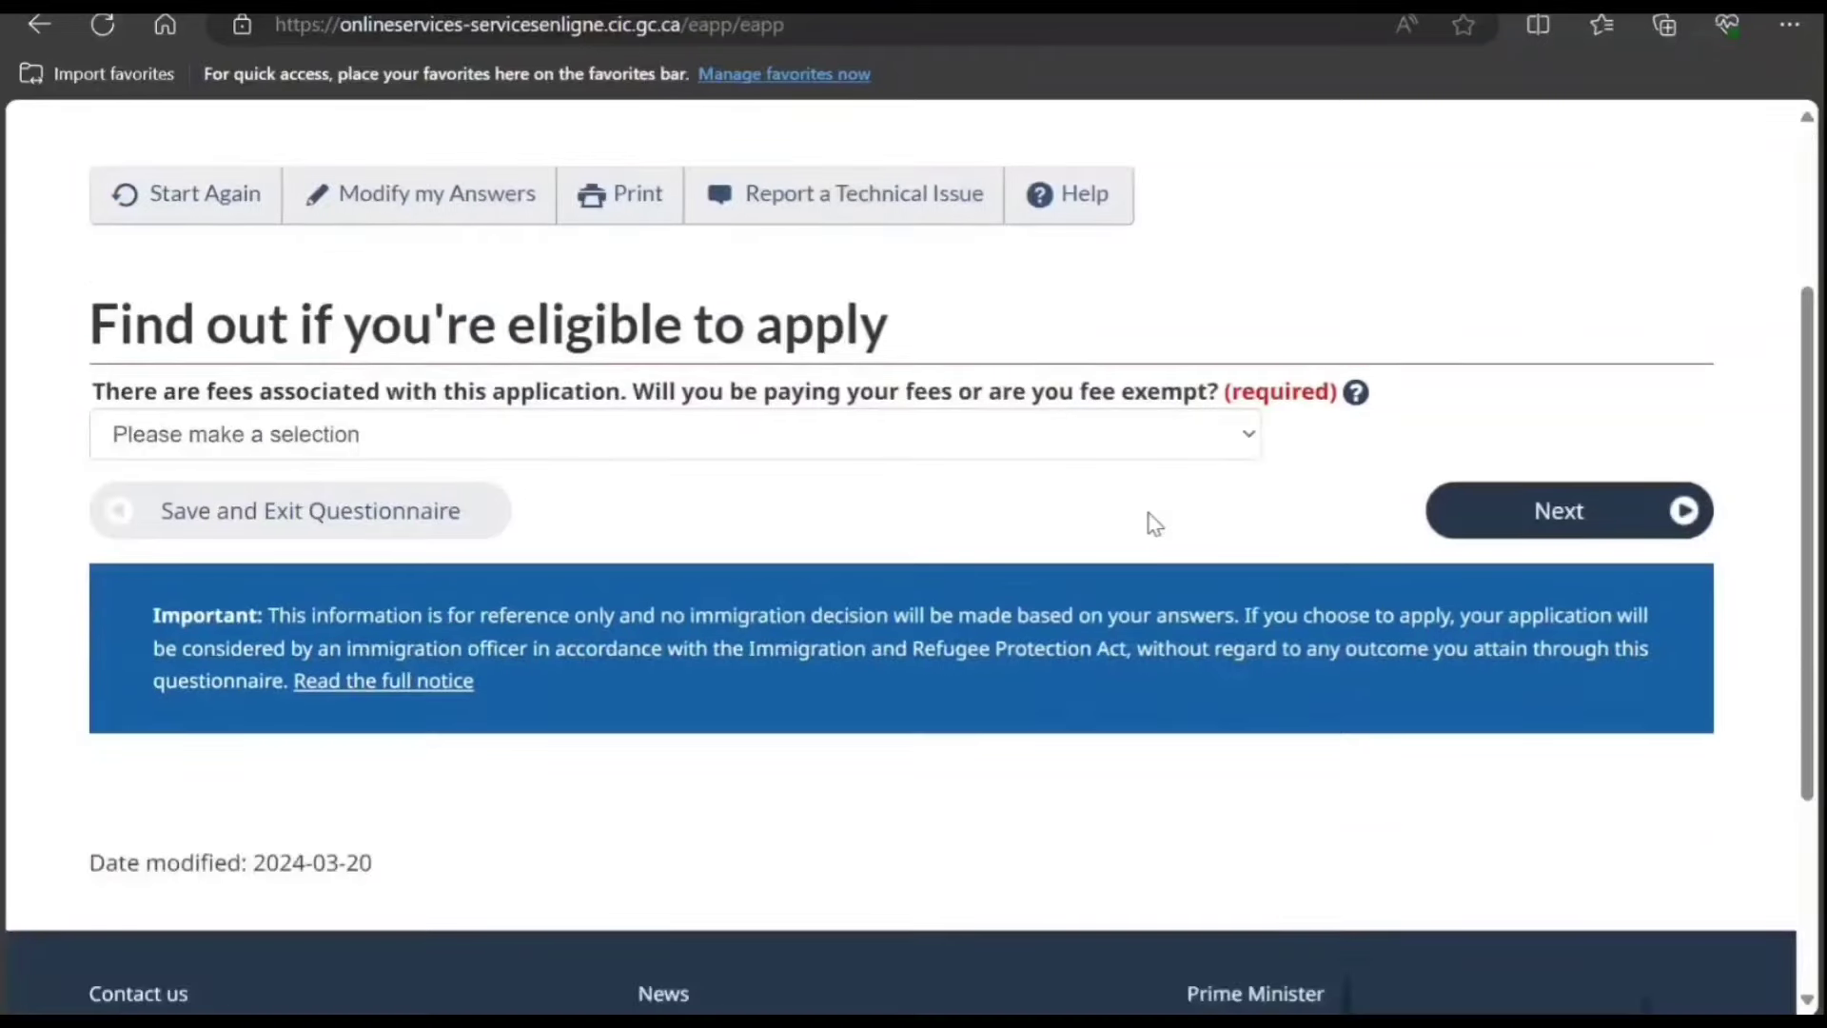
{"action": "left_click", "coordinate": [1051, 449]}
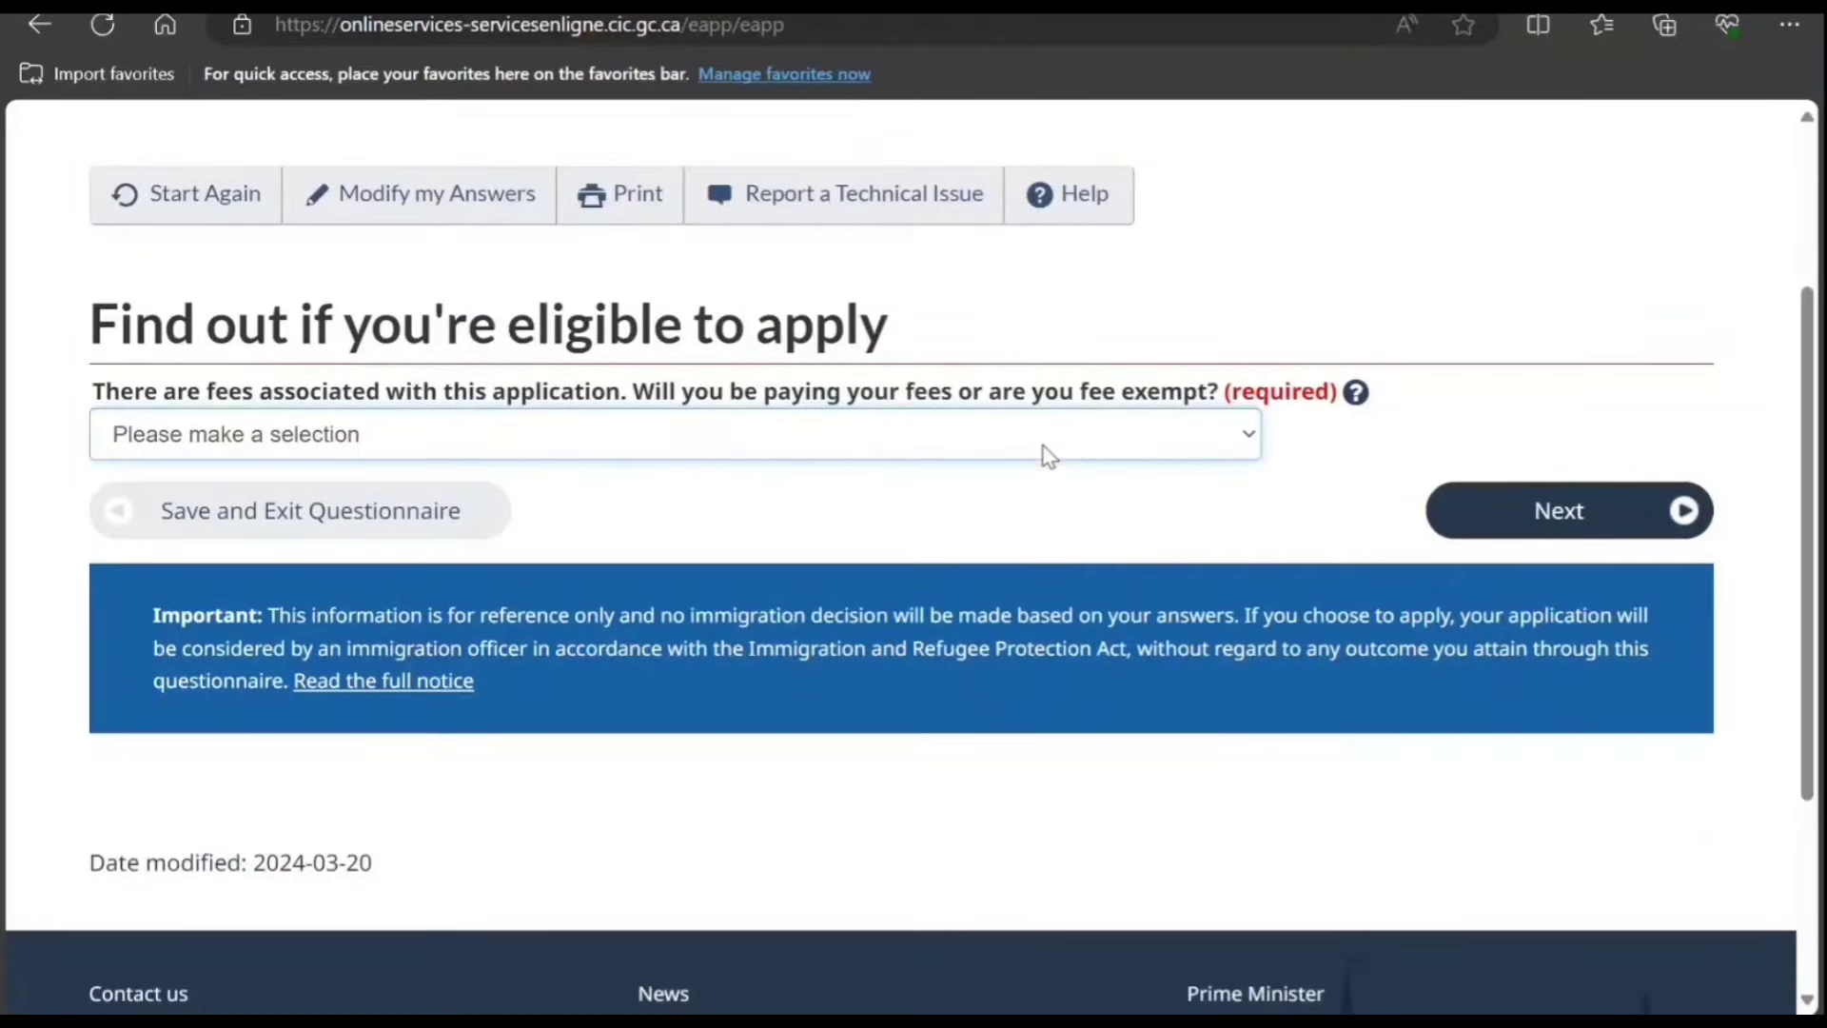
{"action": "left_click", "coordinate": [1037, 556]}
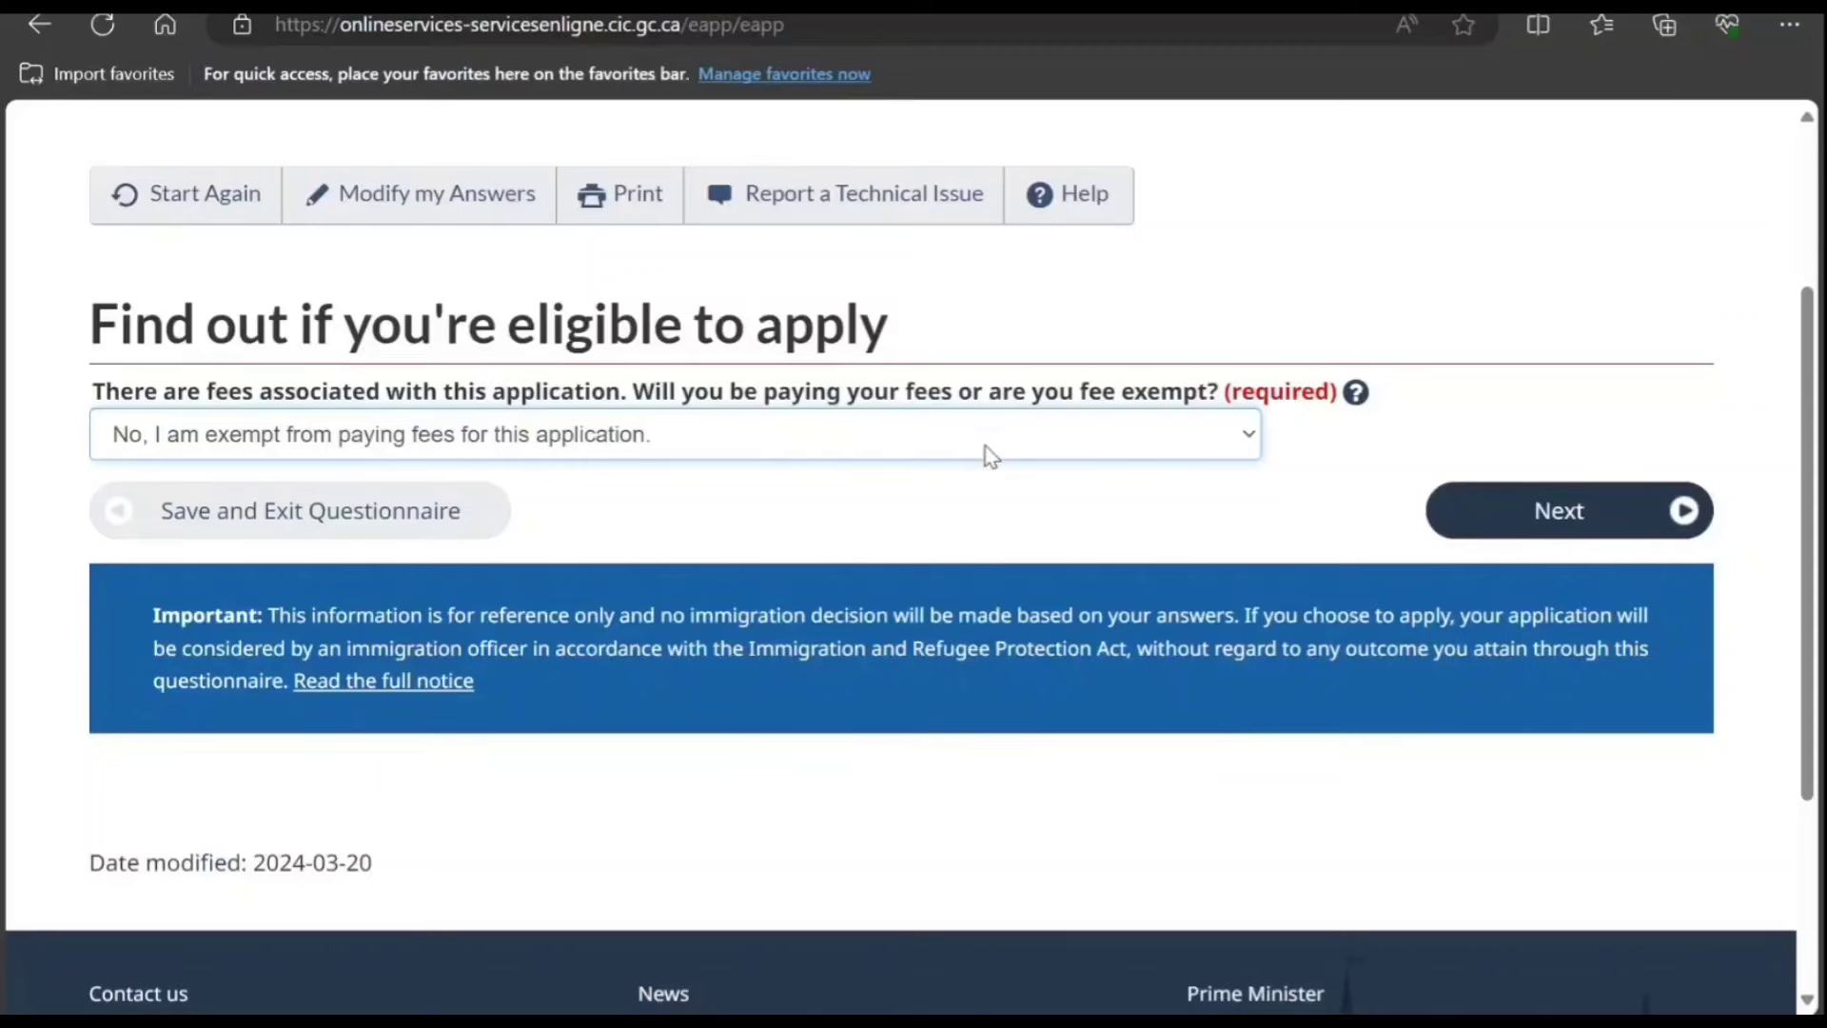
{"action": "key", "text": "Up"}
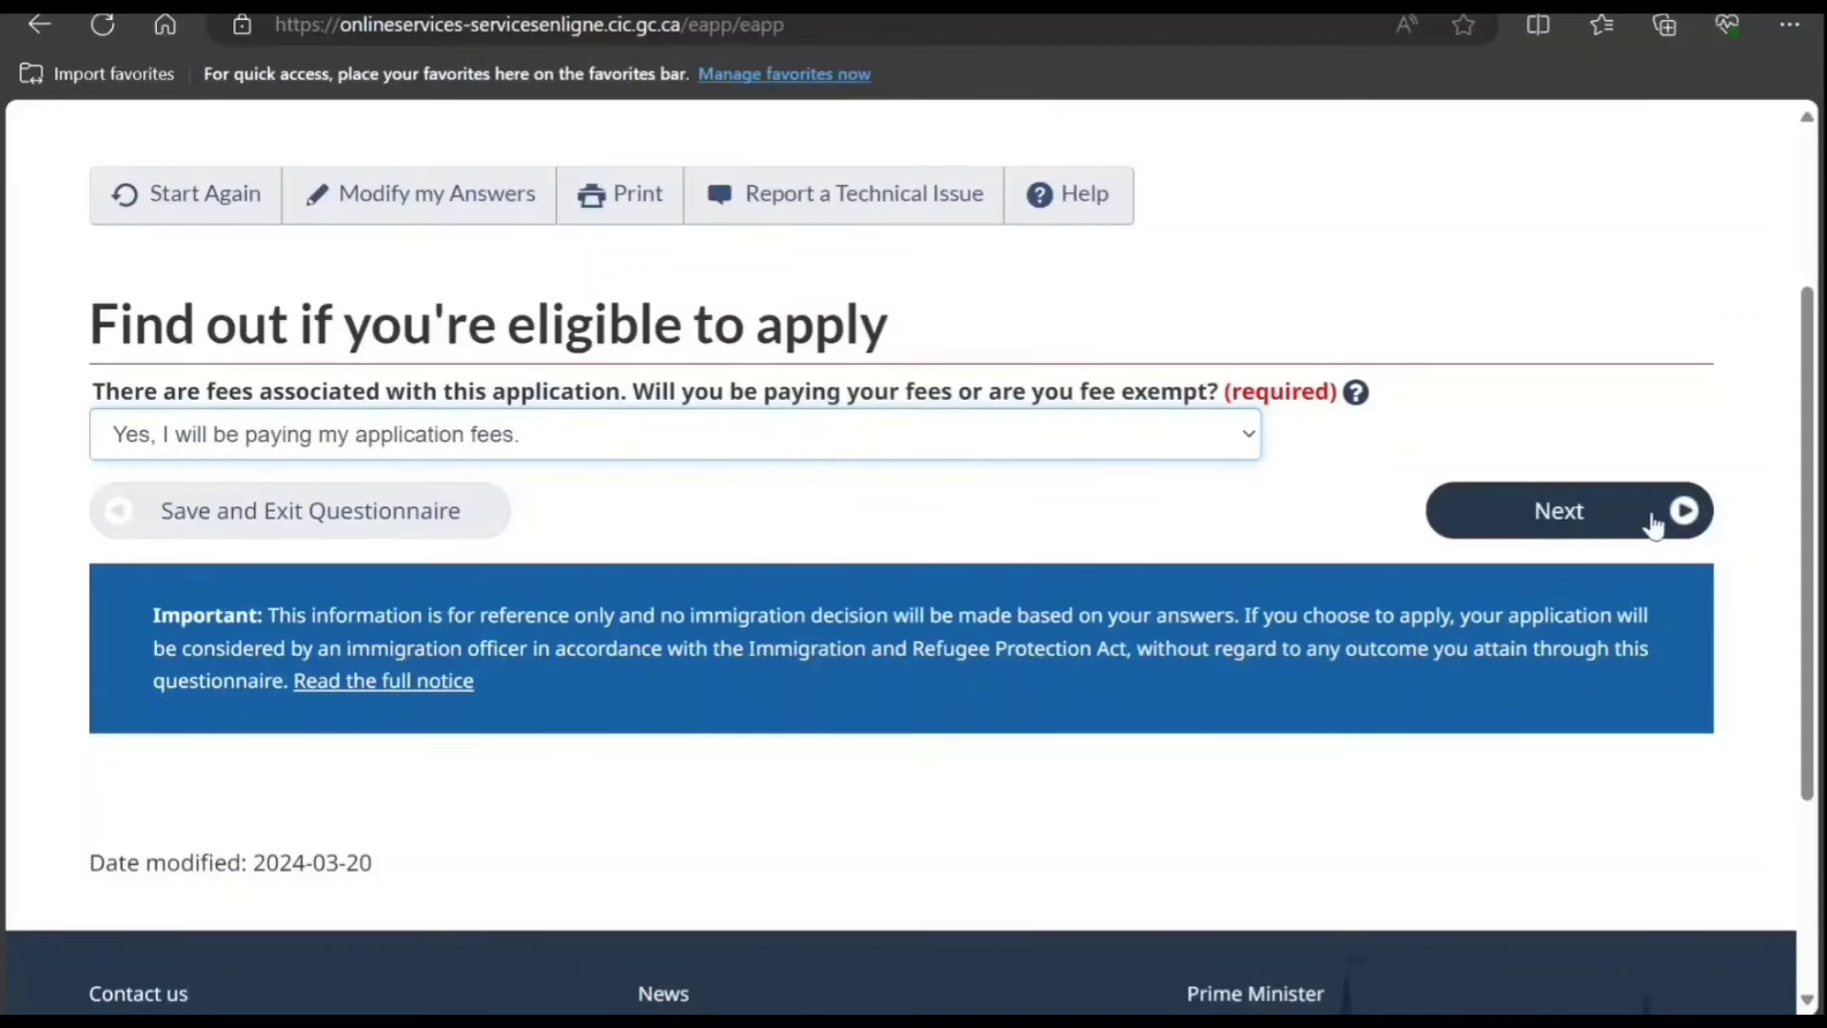
{"action": "left_click", "coordinate": [1561, 519]}
Step: Answer Yes to making digital copies and Yes to paying fees online
{"action": "scroll", "coordinate": [1108, 605], "scroll_direction": "down", "scroll_amount": 1}
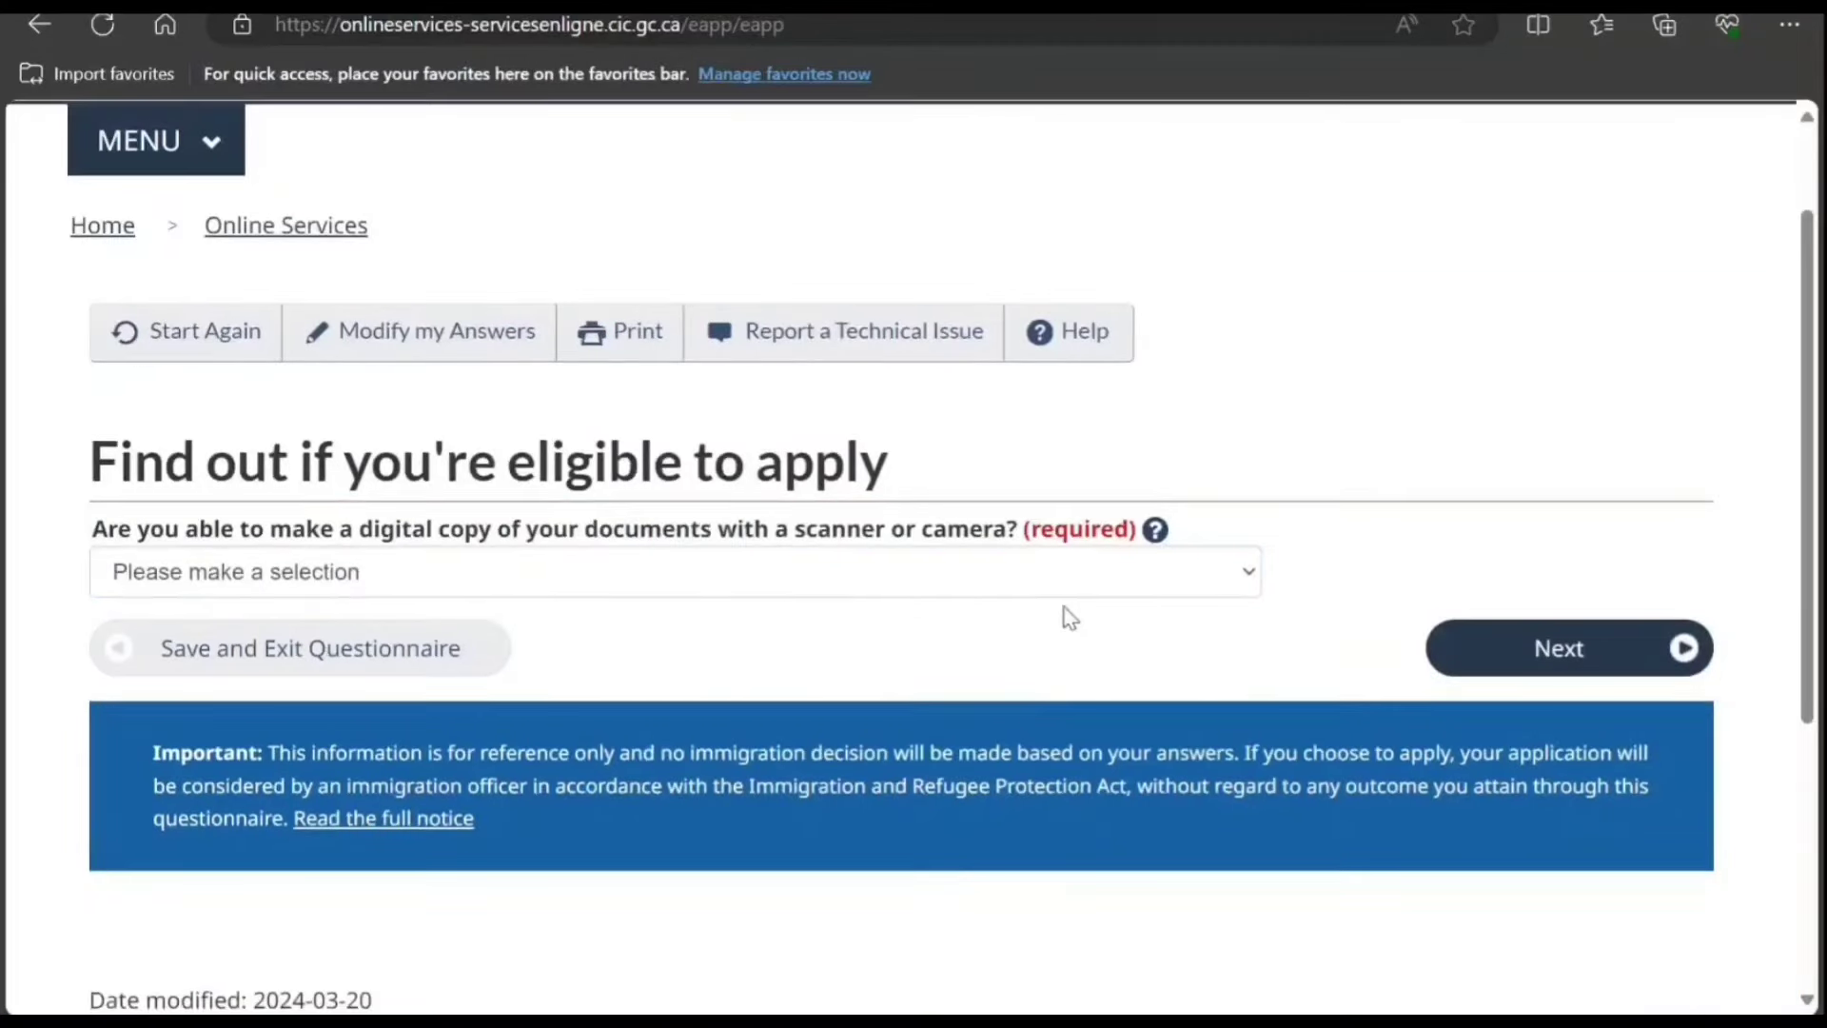
{"action": "left_click", "coordinate": [963, 592]}
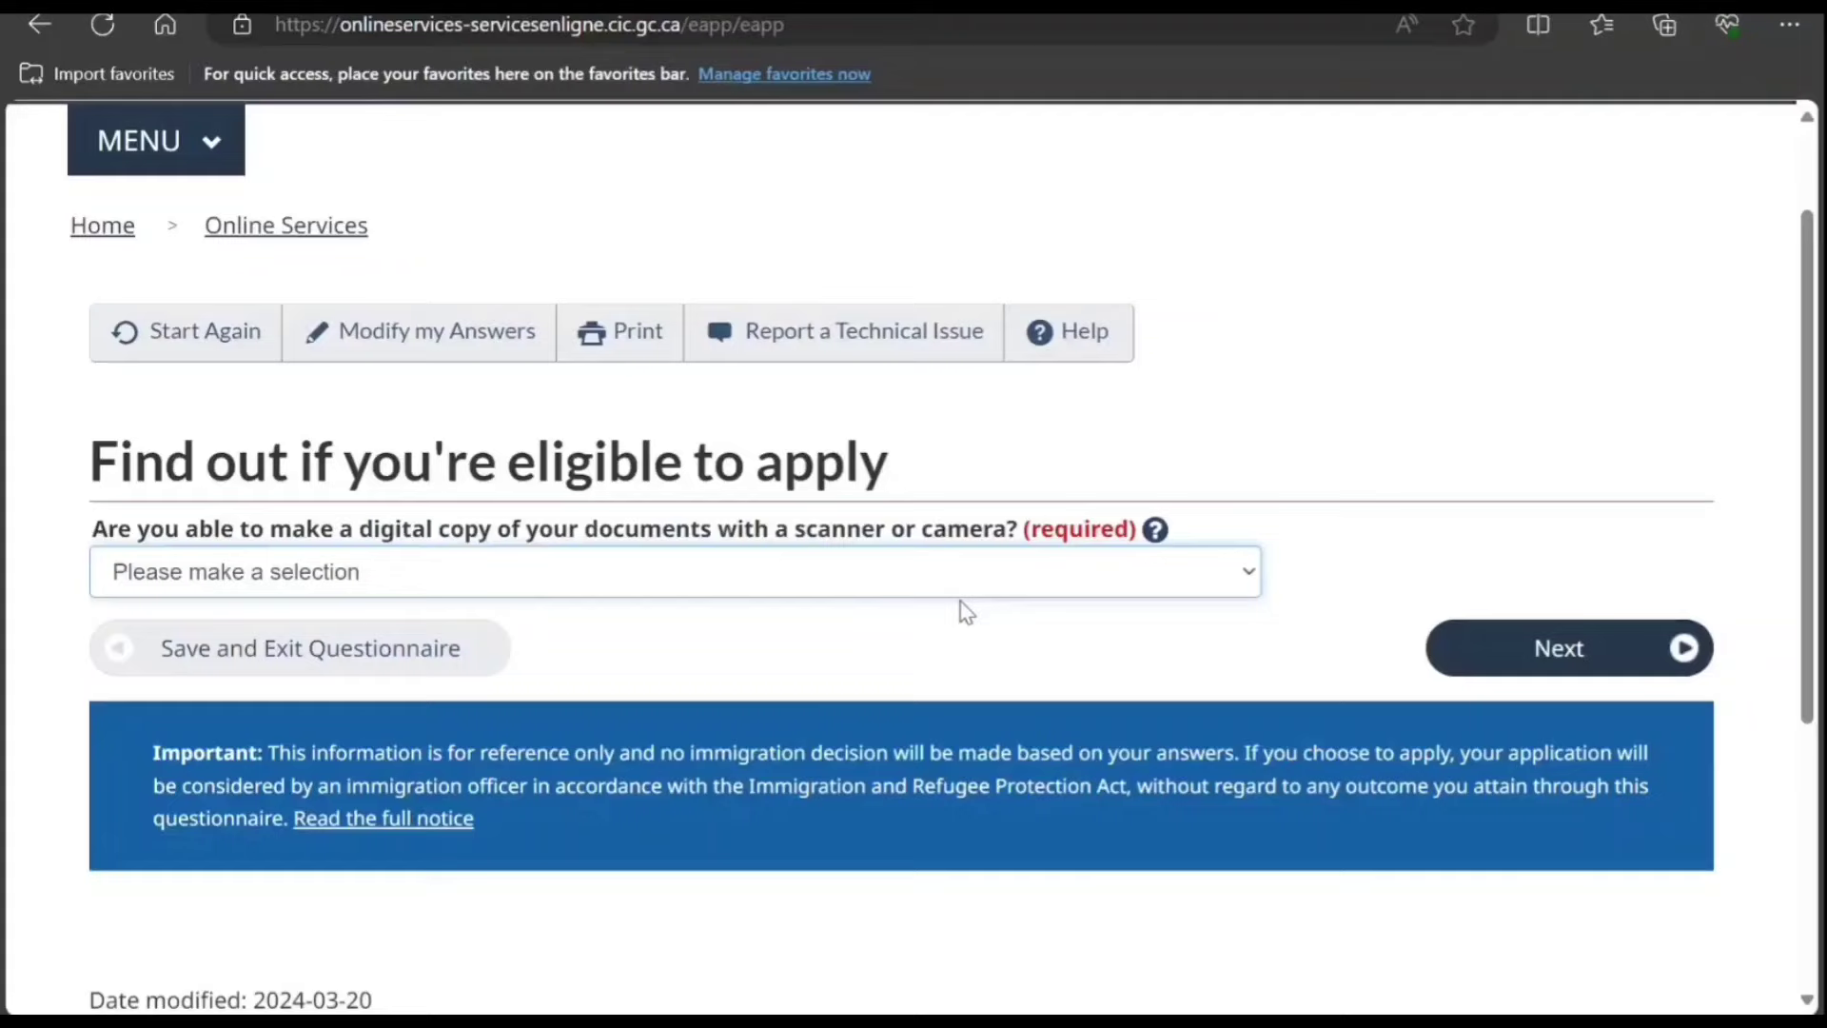
{"action": "left_click", "coordinate": [954, 653]}
{"action": "left_click", "coordinate": [1532, 650]}
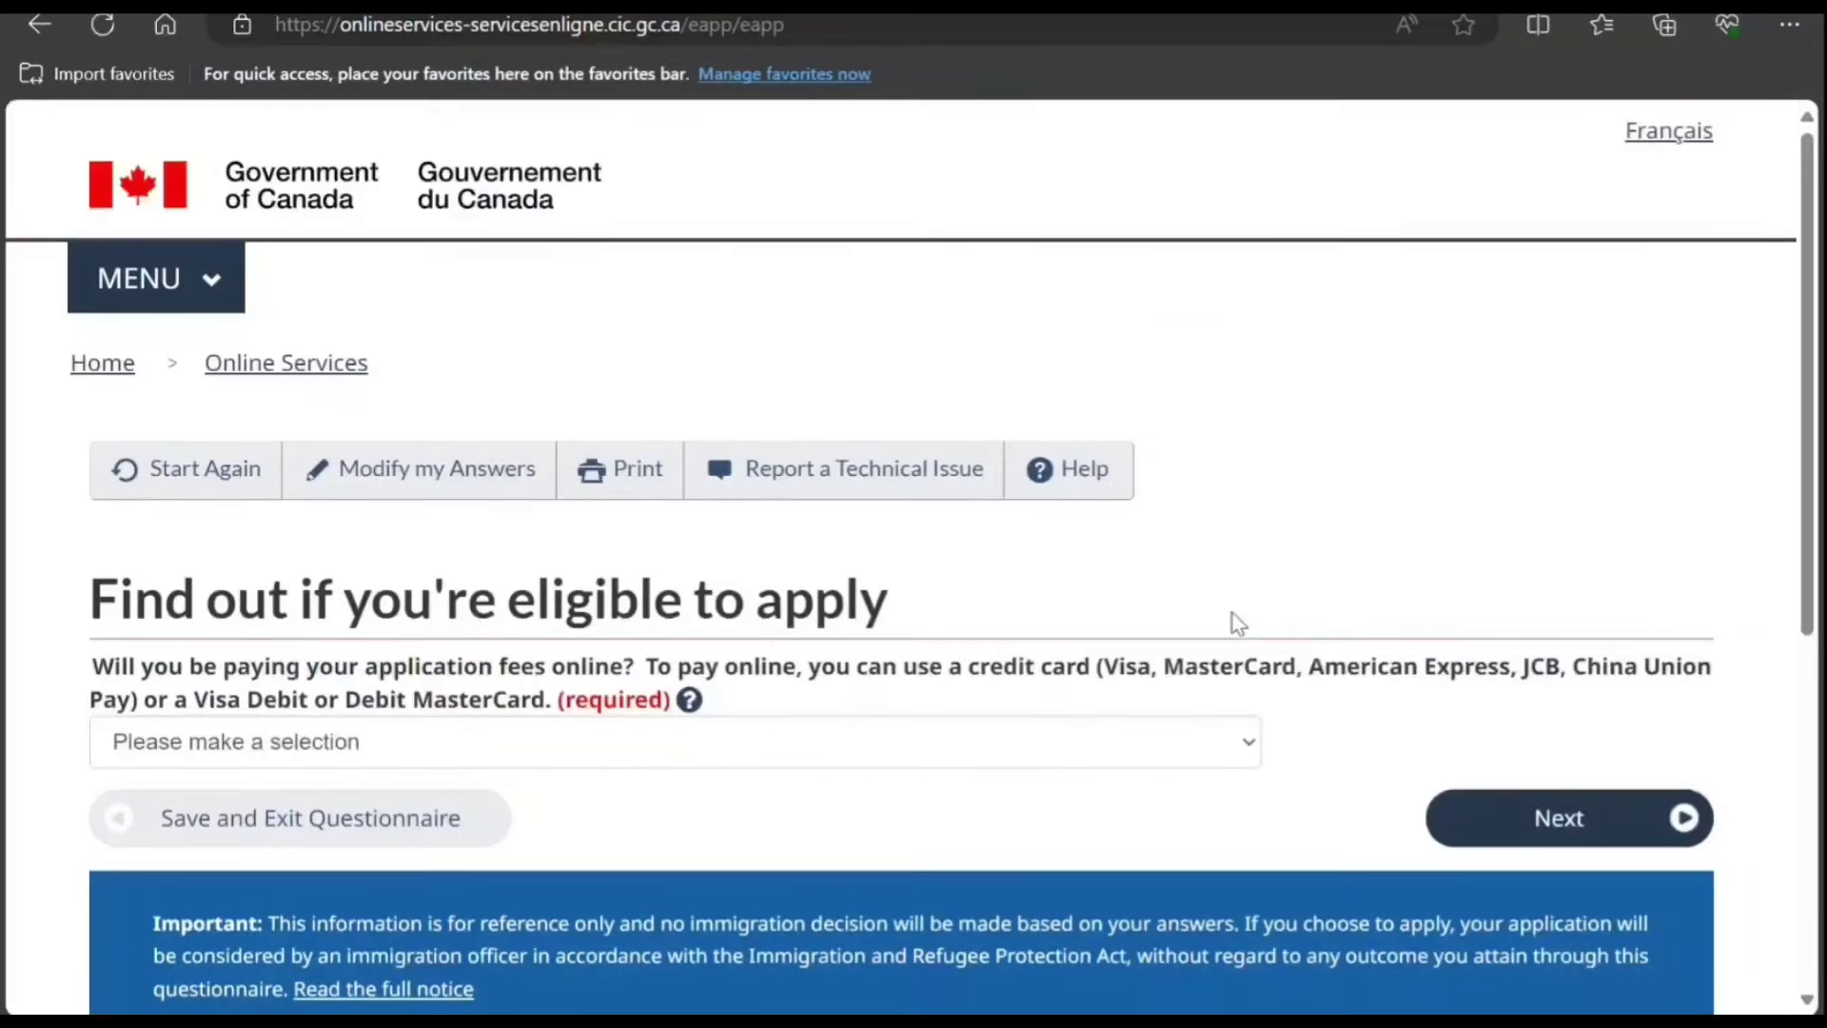
{"action": "scroll", "coordinate": [1237, 623], "scroll_direction": "down", "scroll_amount": 2}
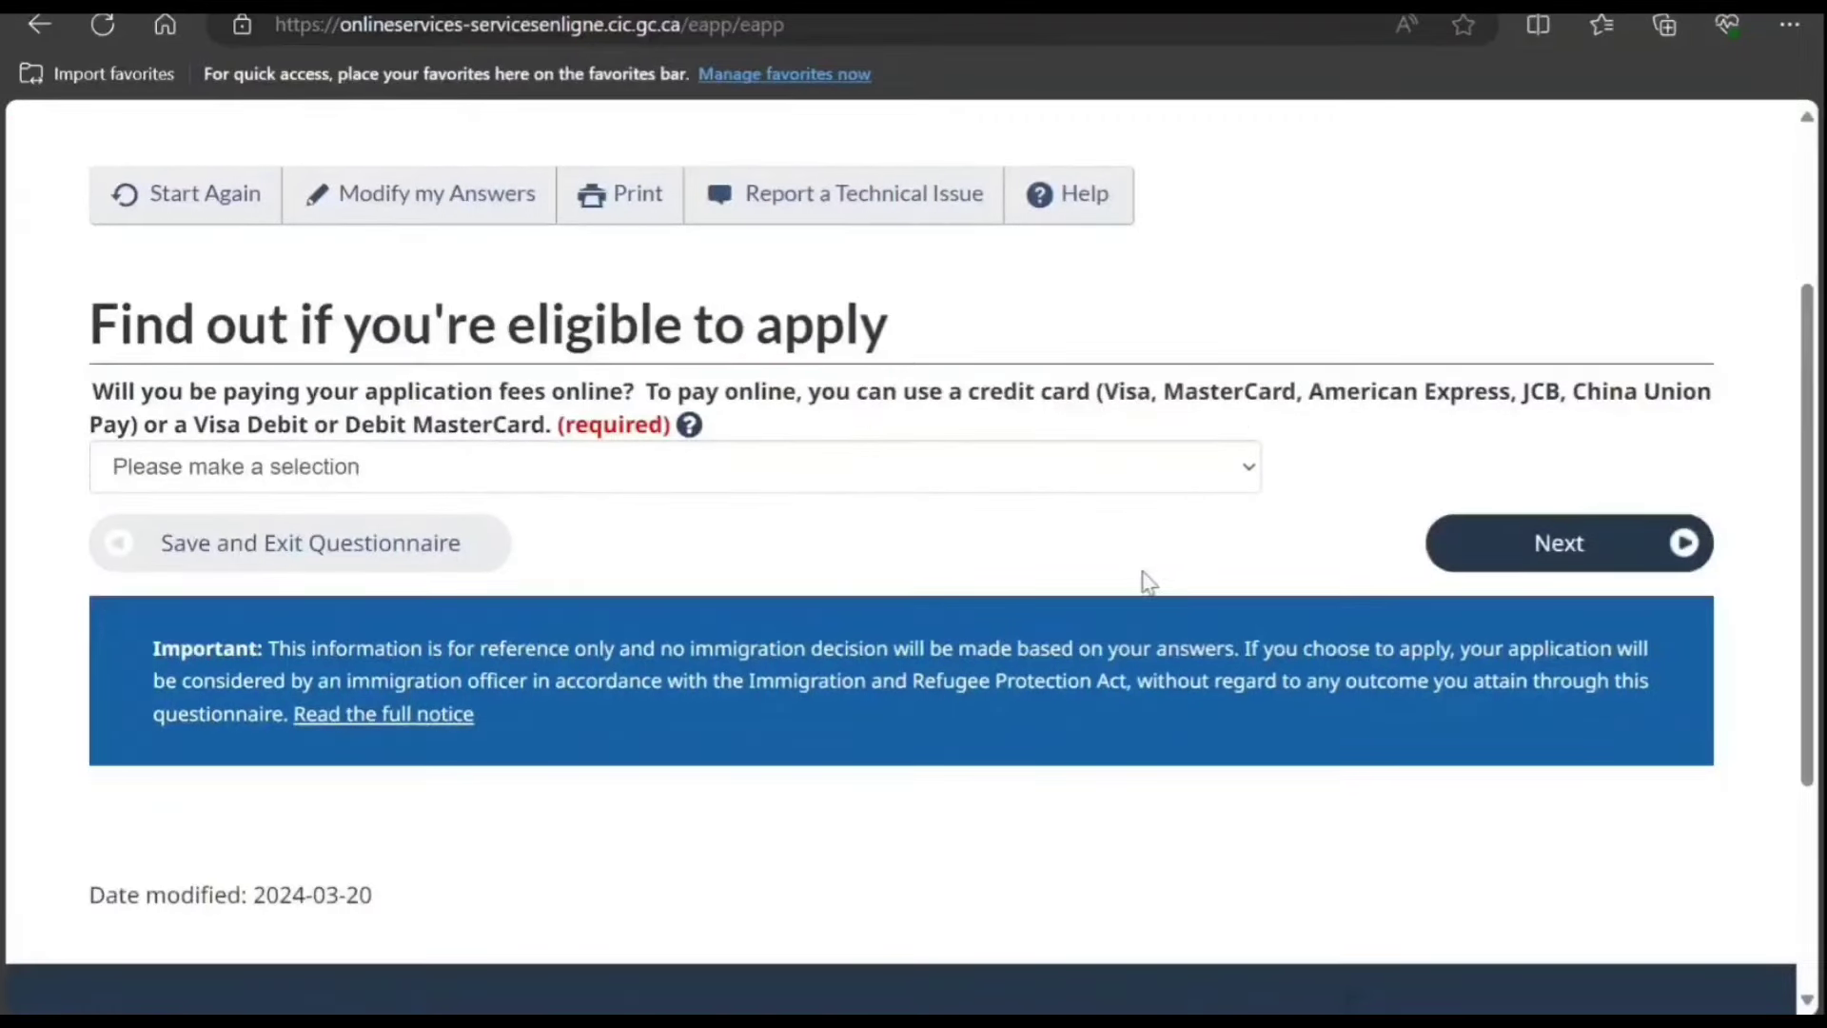
{"action": "left_click", "coordinate": [1037, 489]}
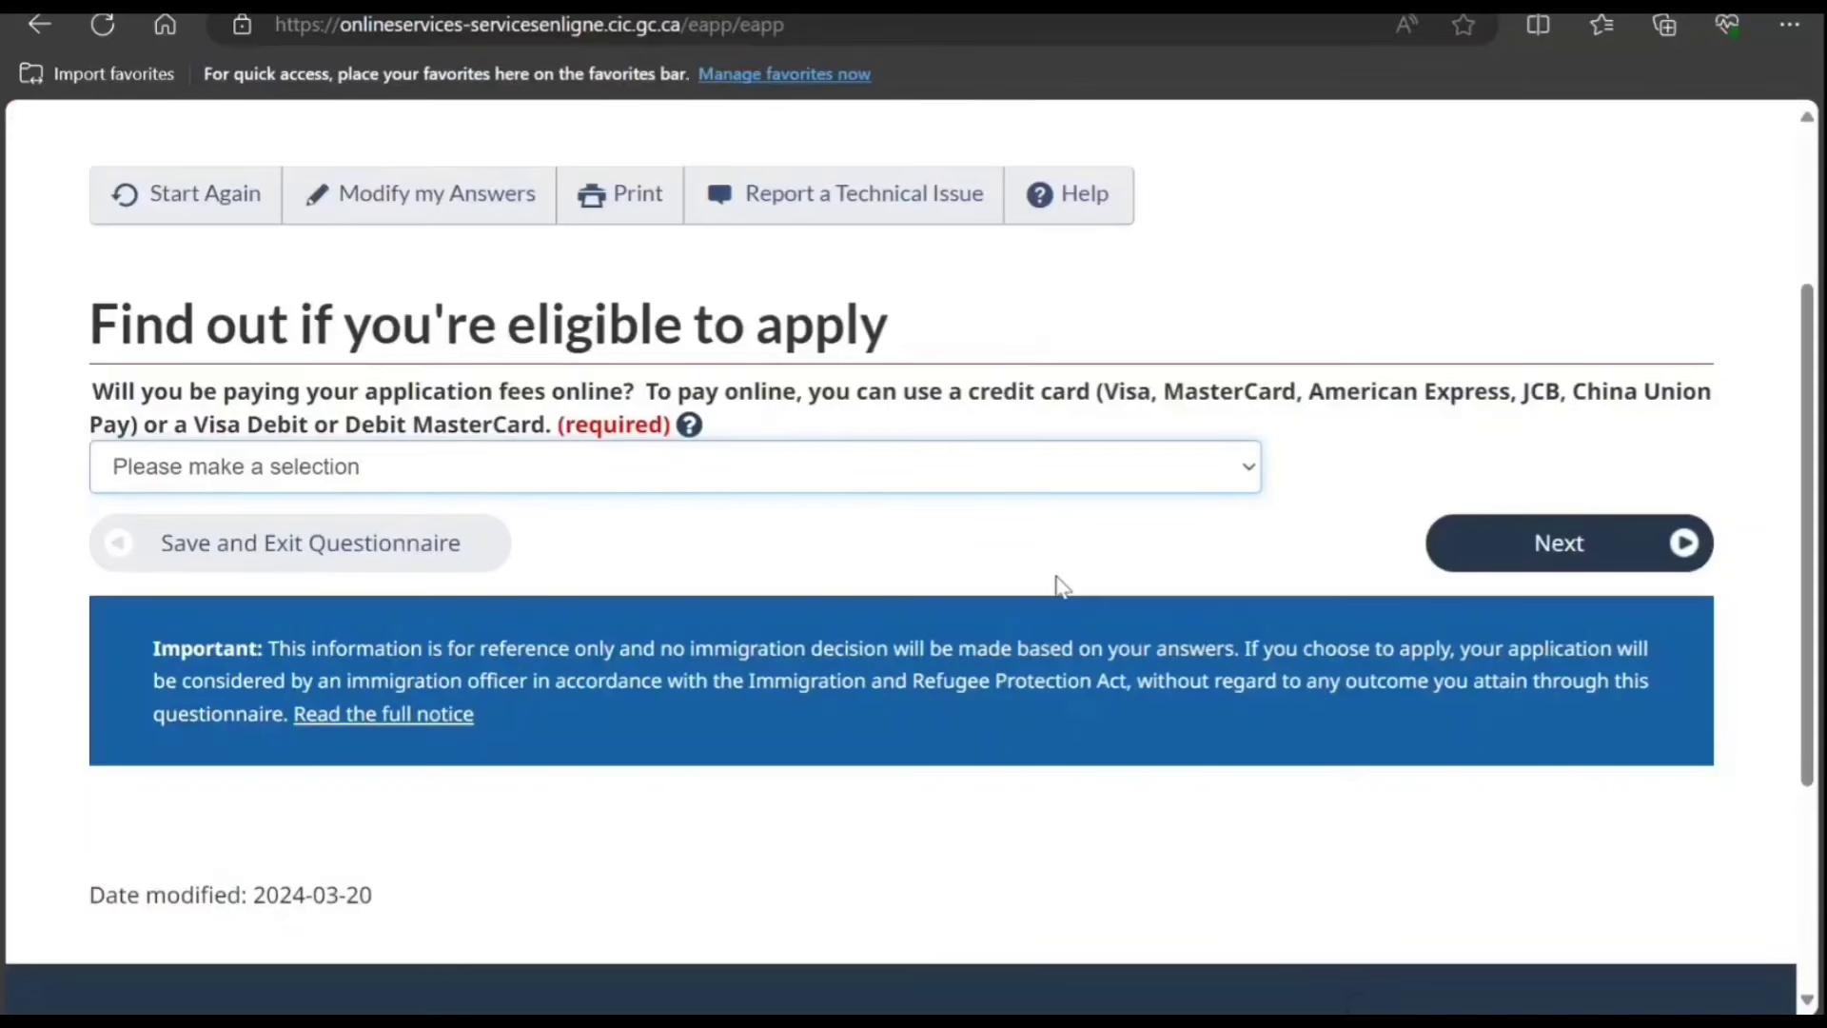
{"action": "key", "text": "Down"}
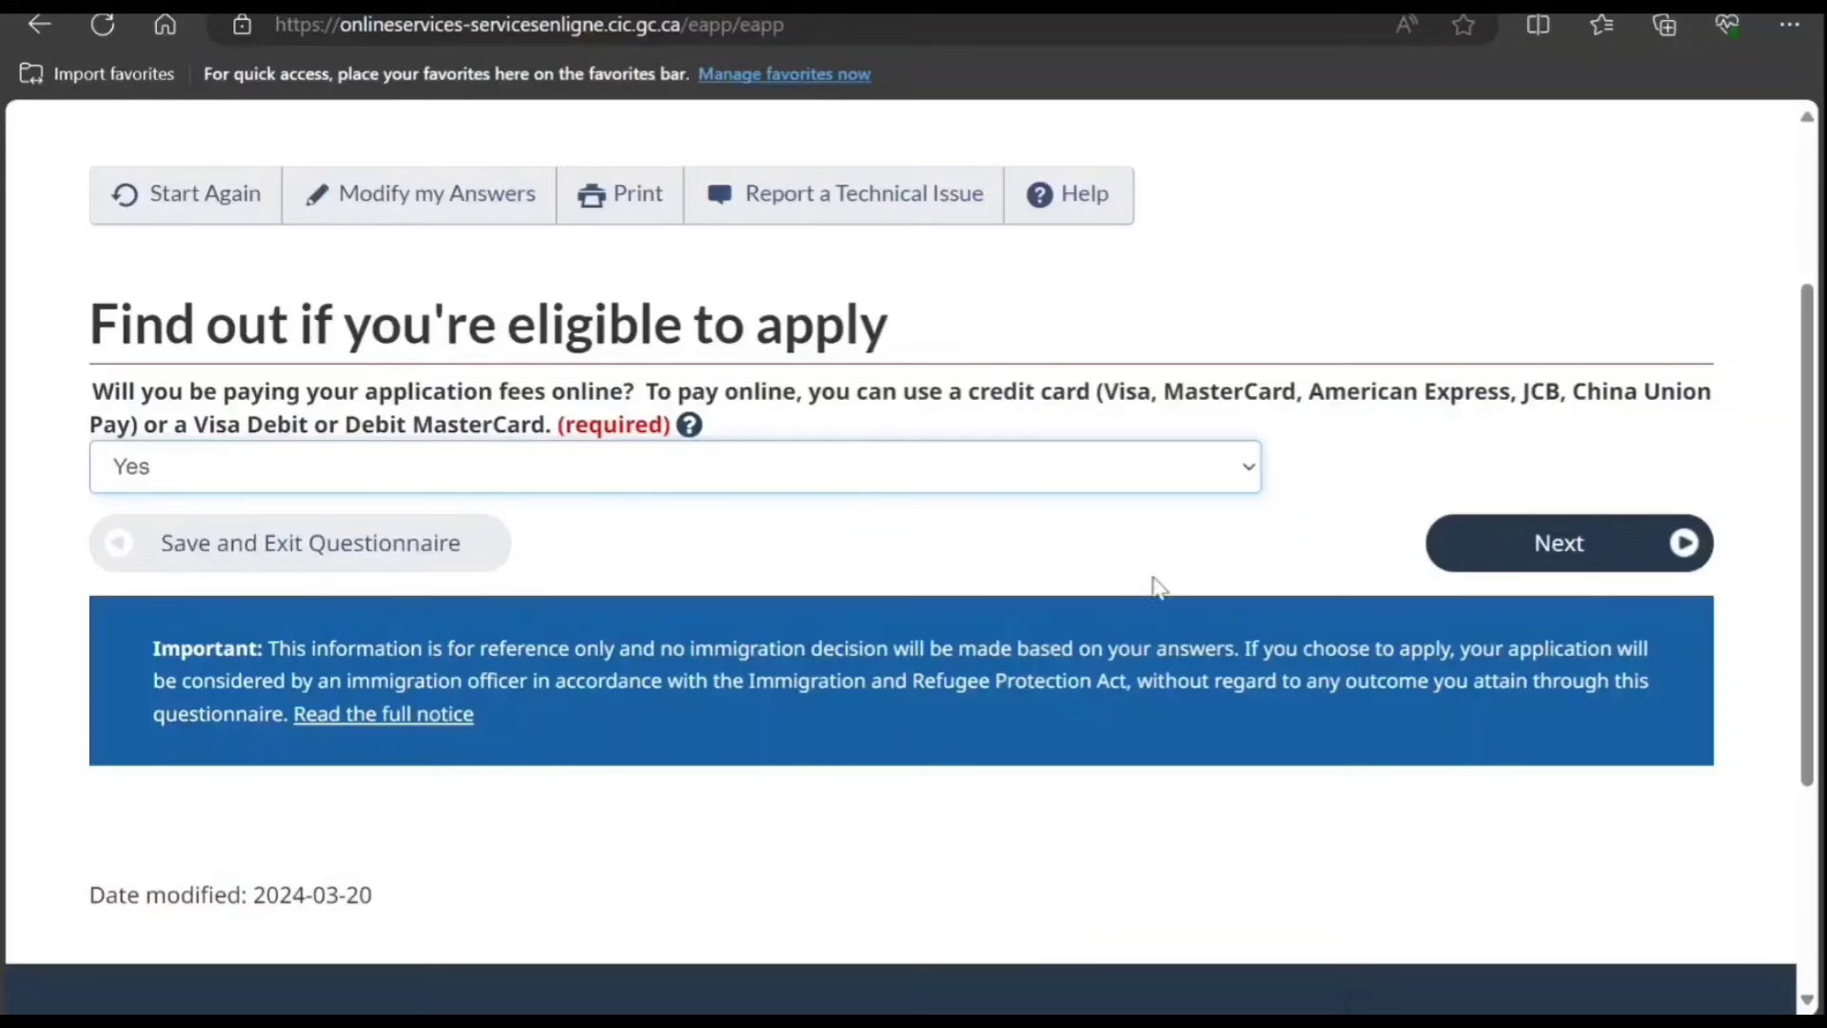
{"action": "left_click", "coordinate": [1562, 549]}
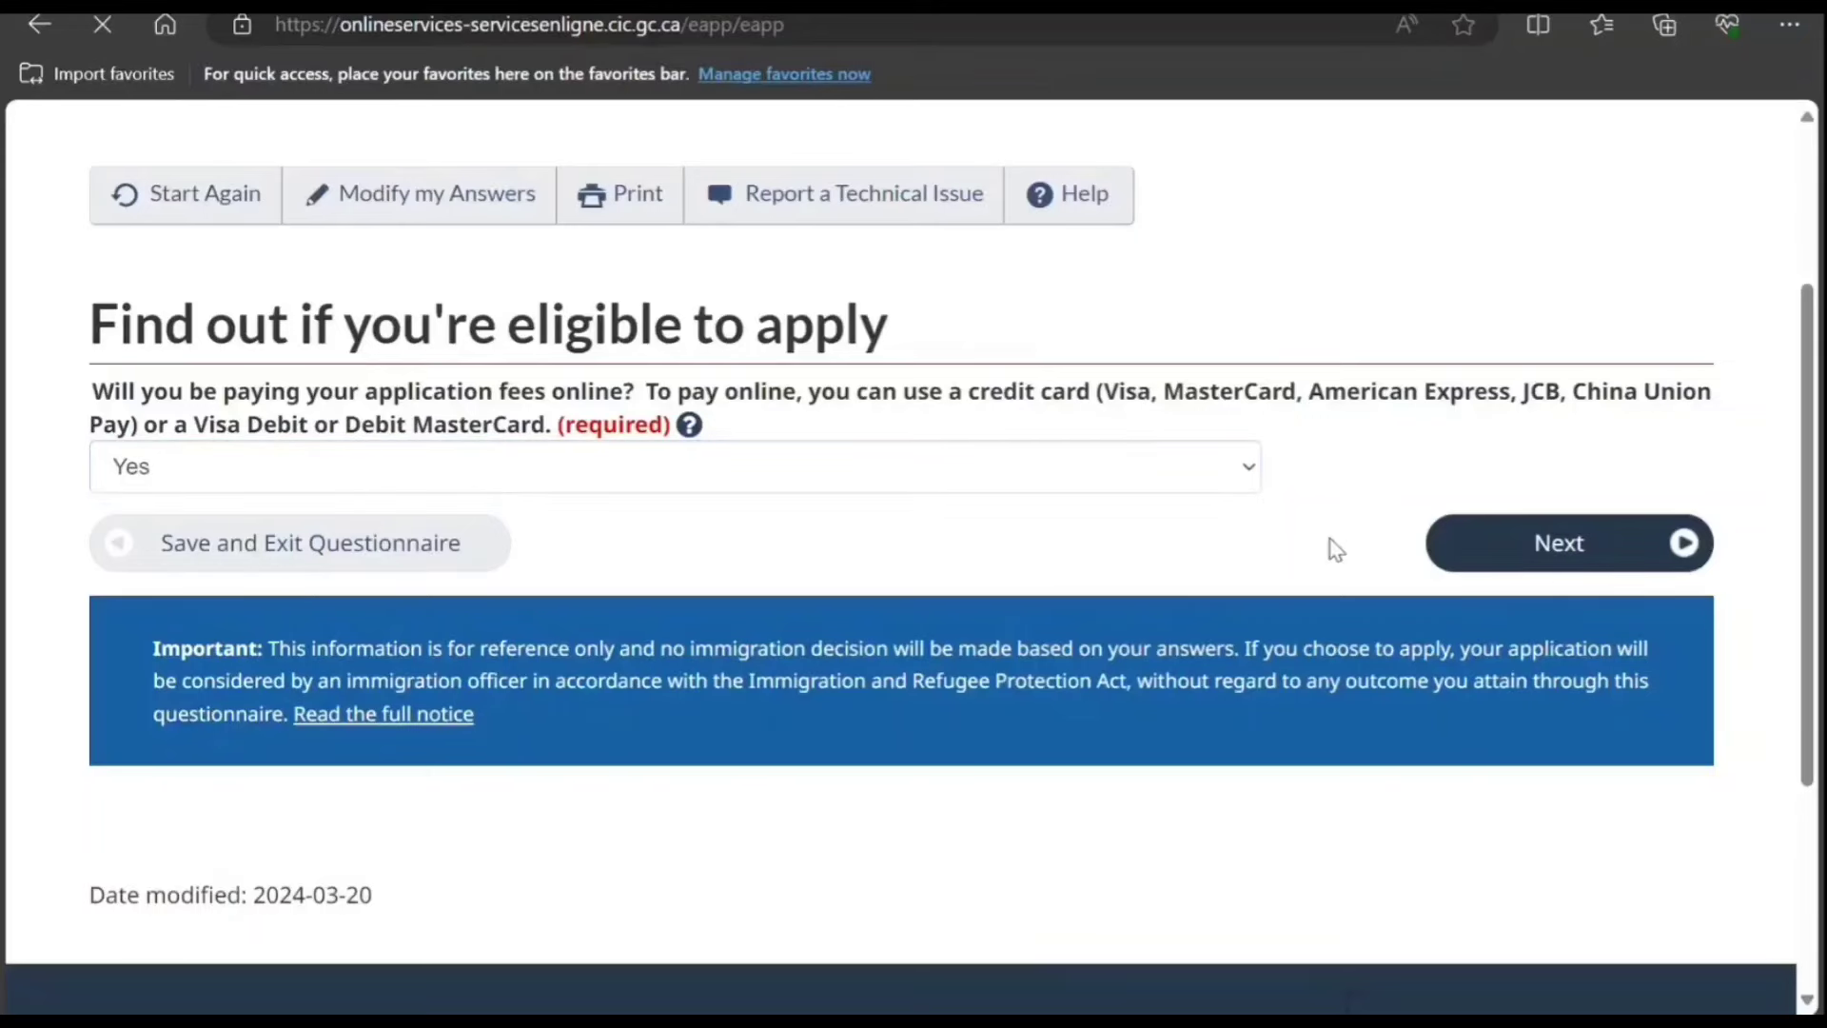
{"action": "scroll", "coordinate": [1332, 549], "scroll_direction": "down", "scroll_amount": 3}
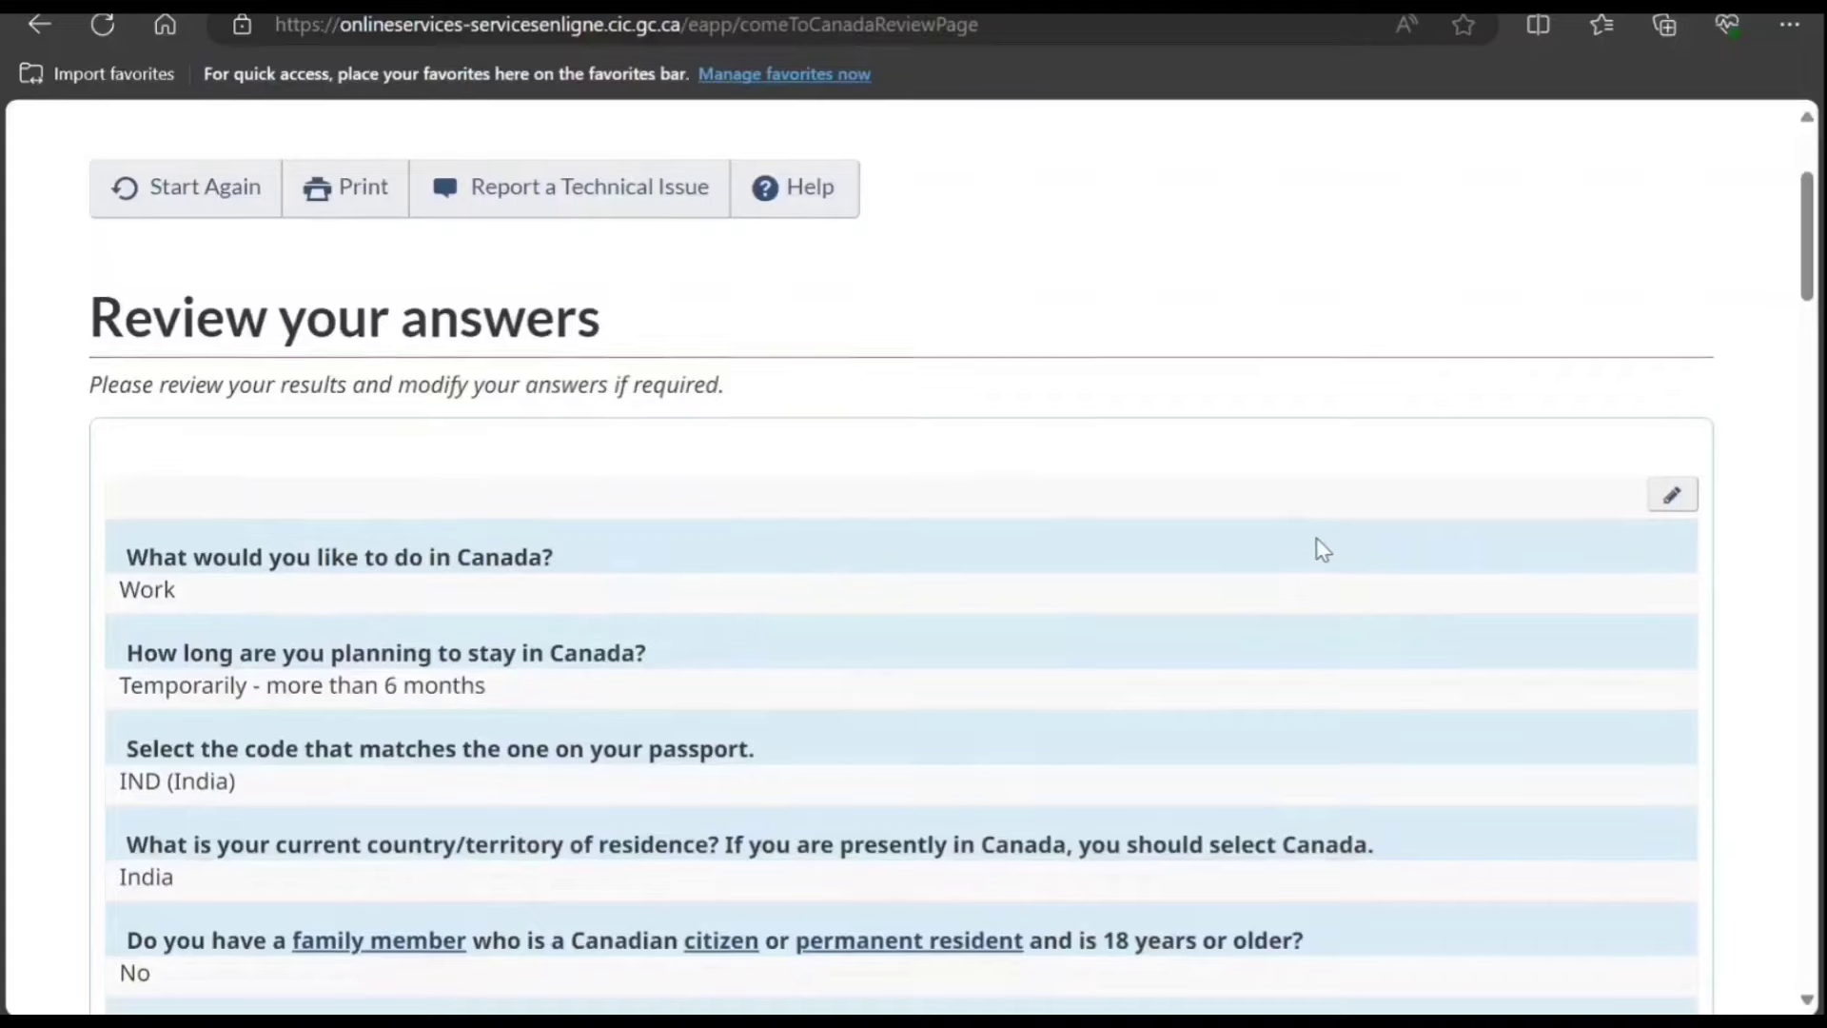
{"action": "scroll", "coordinate": [1322, 552], "scroll_direction": "down", "scroll_amount": 3}
{"action": "scroll", "coordinate": [1323, 557], "scroll_direction": "down", "scroll_amount": 4}
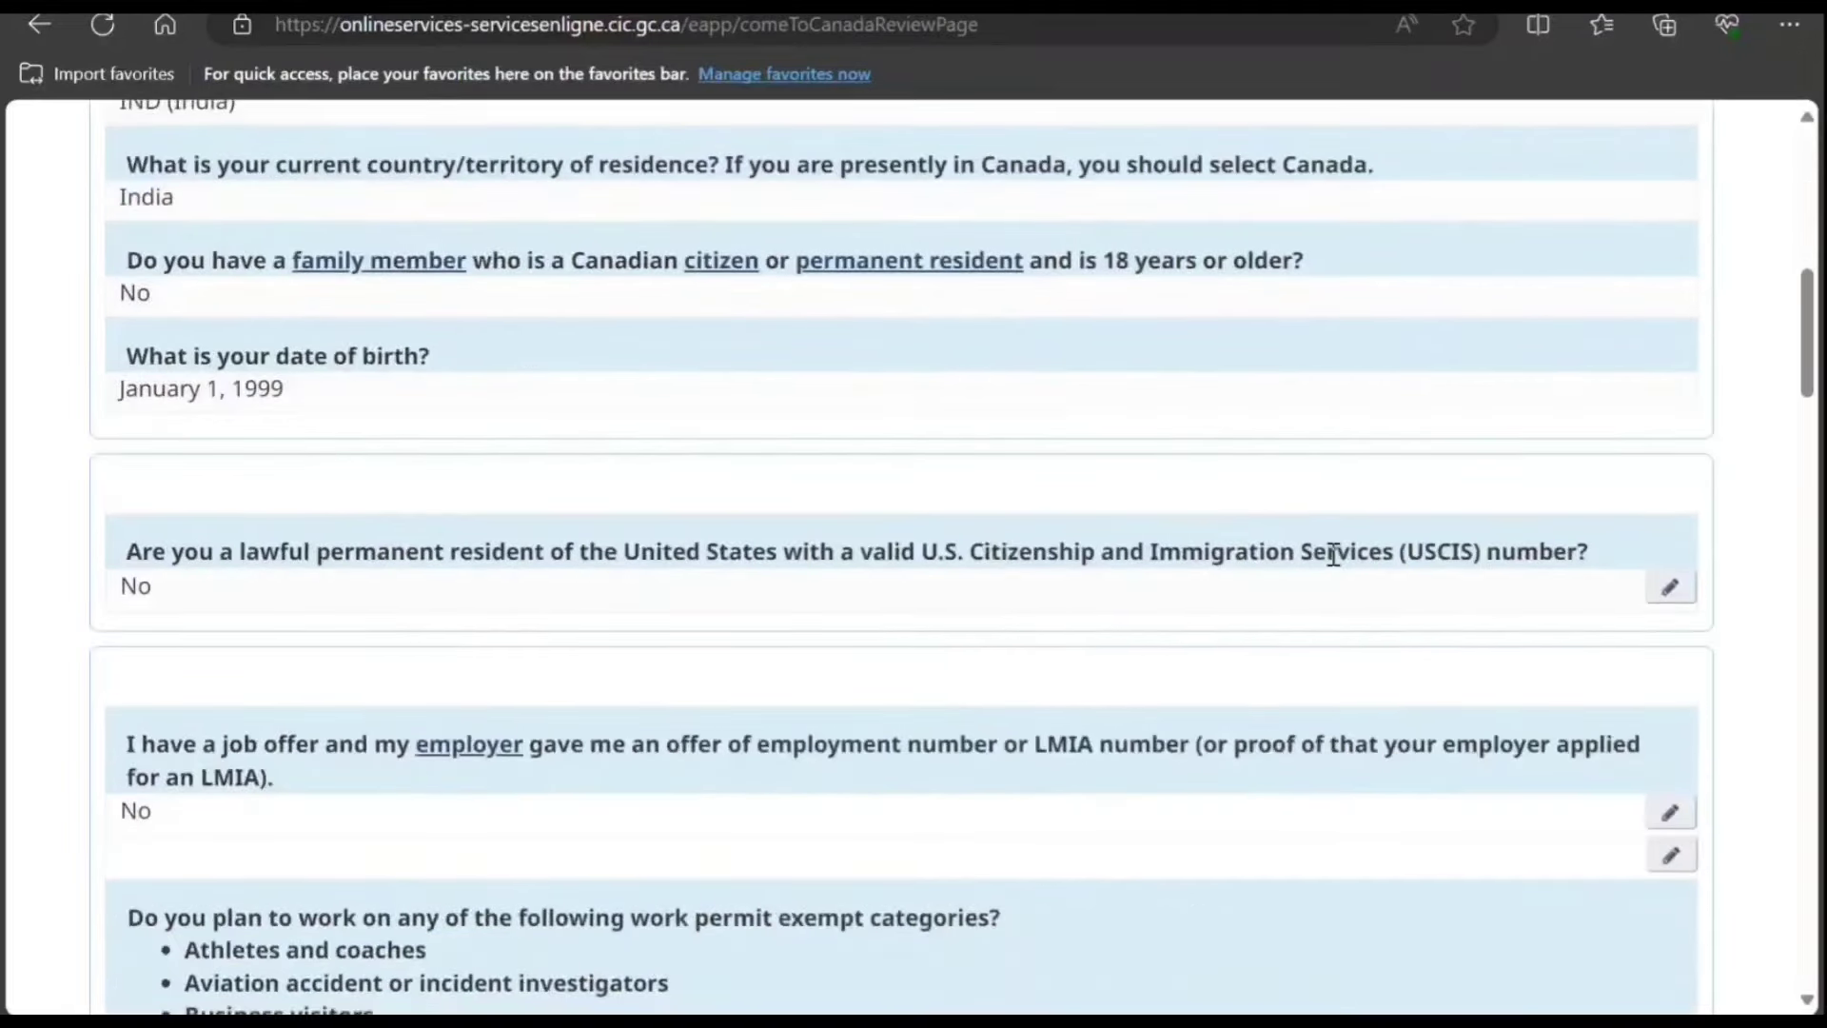
{"action": "scroll", "coordinate": [1361, 561], "scroll_direction": "down", "scroll_amount": 3}
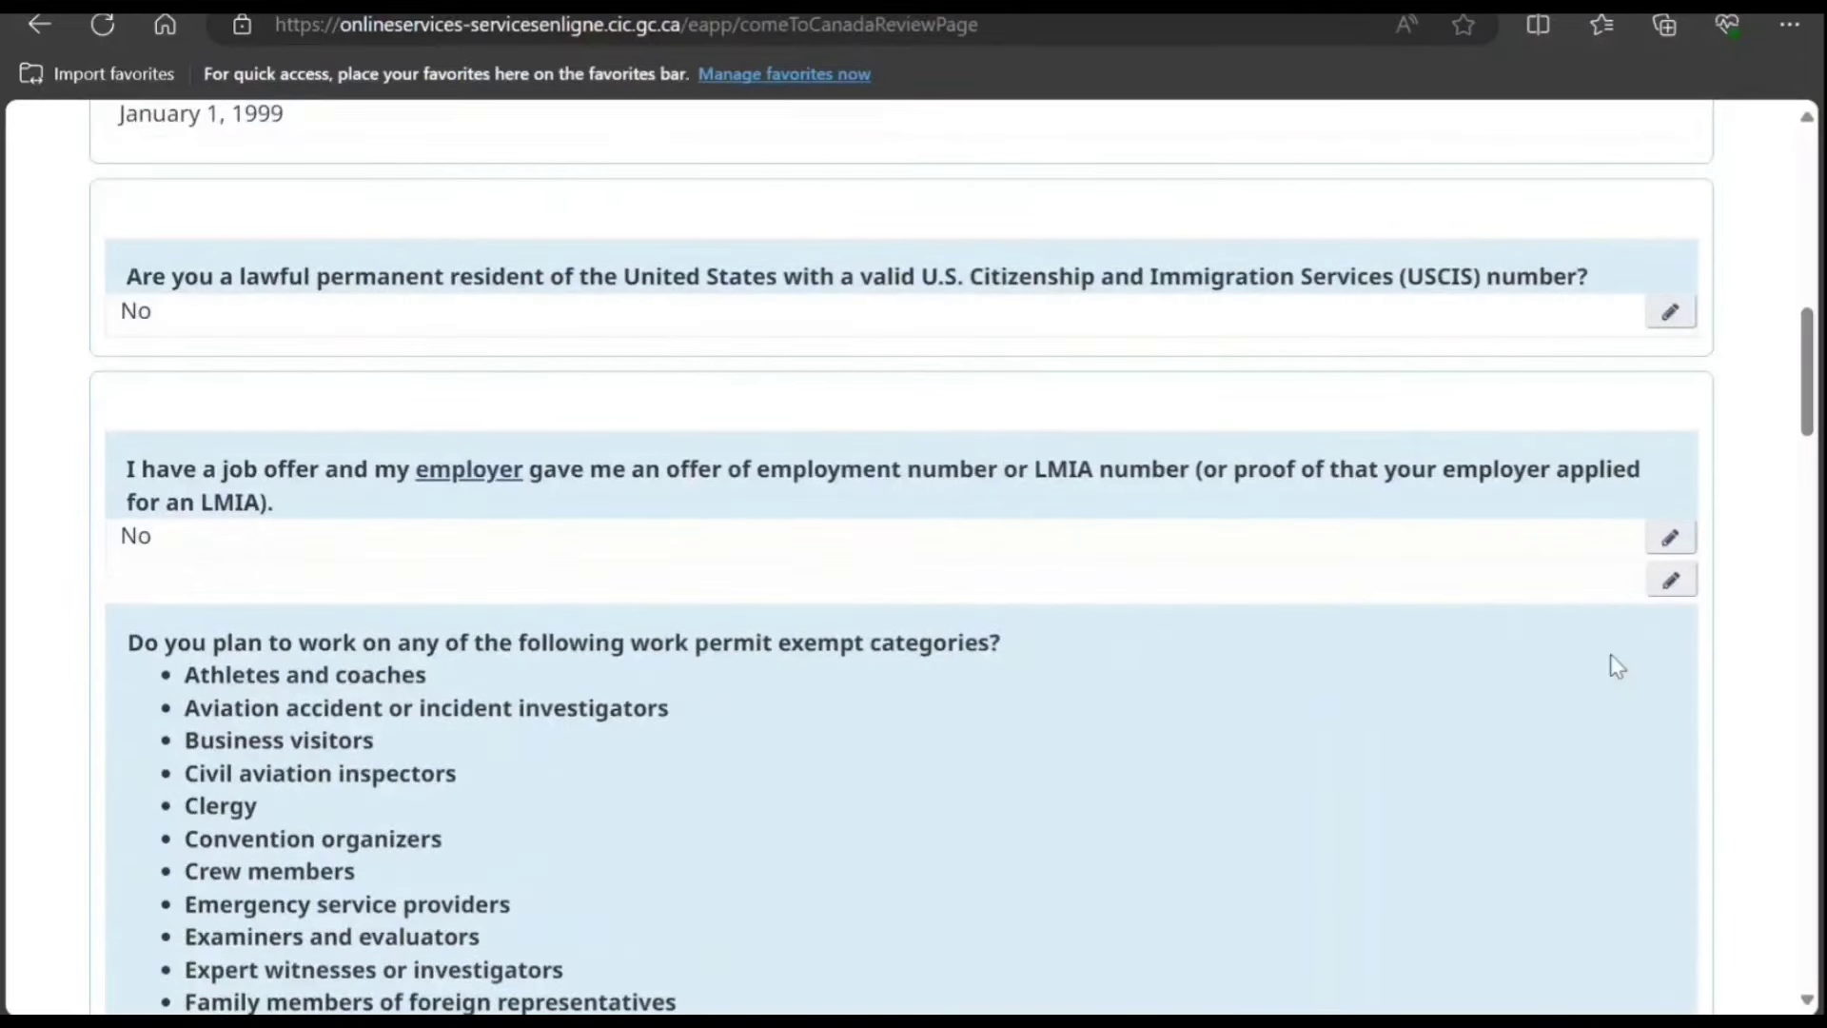
{"action": "scroll", "coordinate": [1608, 665], "scroll_direction": "down", "scroll_amount": 4}
{"action": "scroll", "coordinate": [1575, 604], "scroll_direction": "down", "scroll_amount": 5}
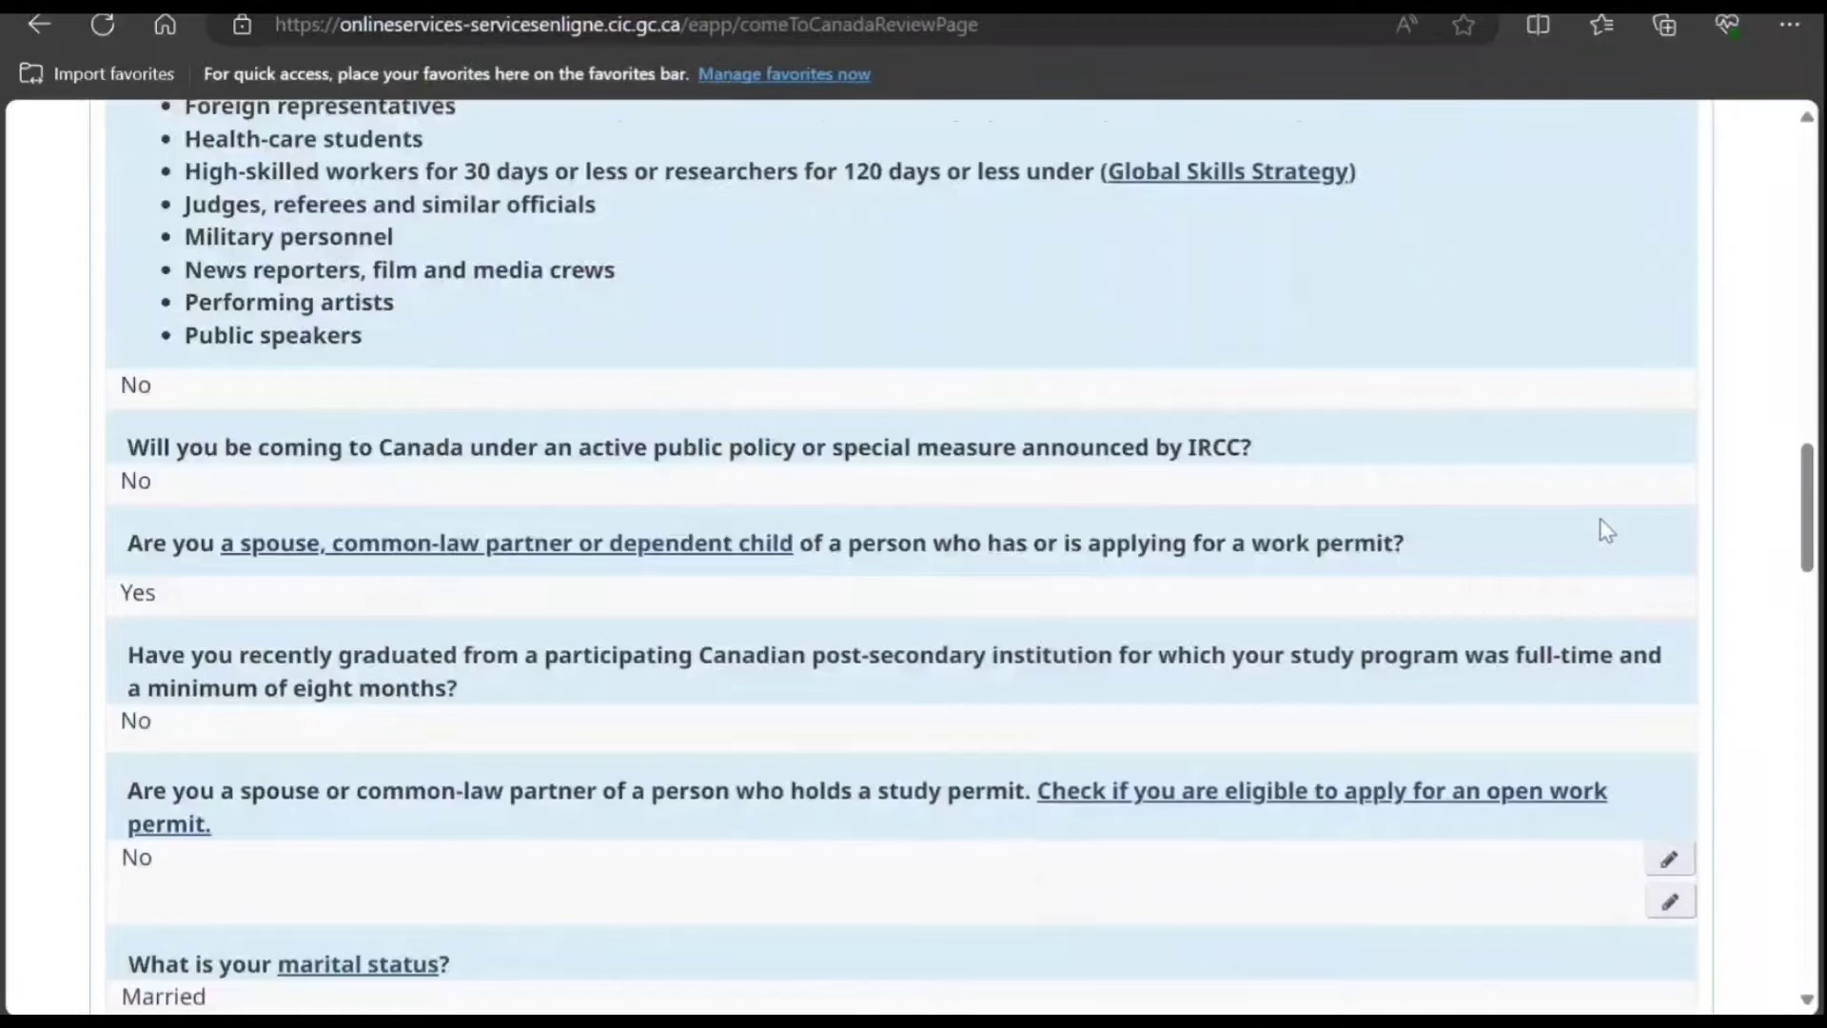
{"action": "scroll", "coordinate": [1605, 528], "scroll_direction": "down", "scroll_amount": 4}
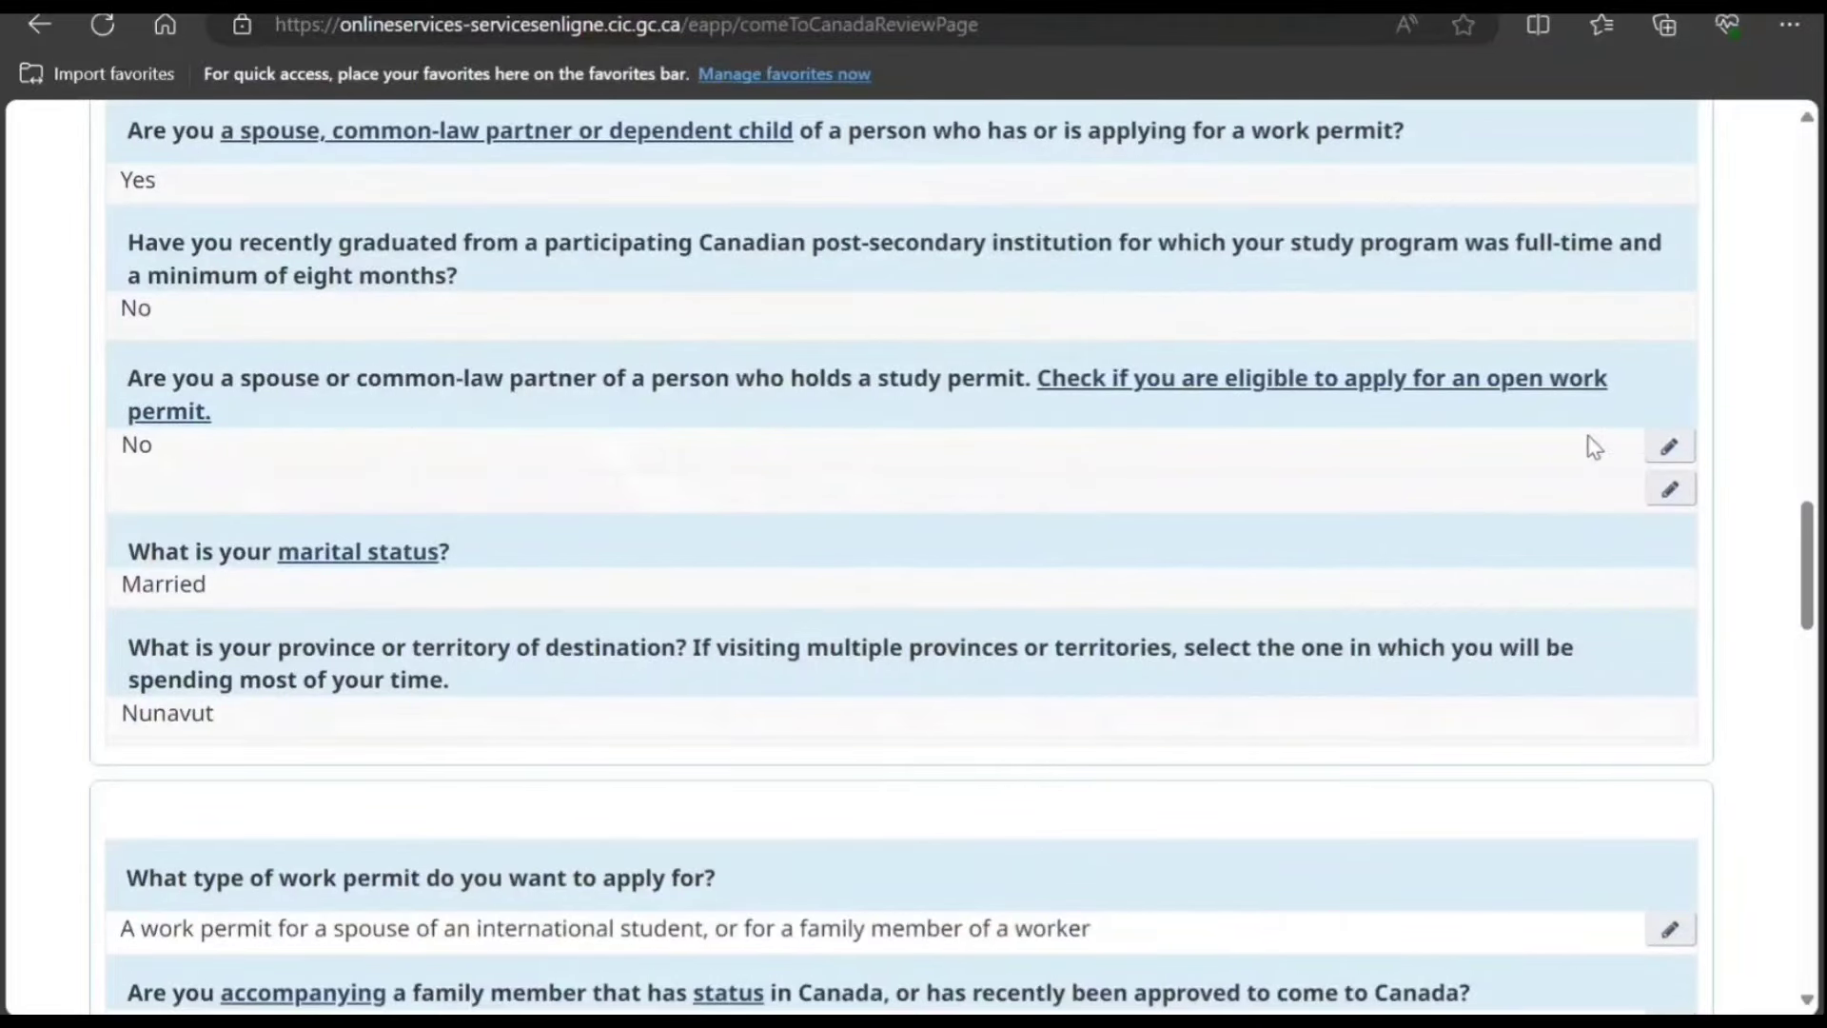
{"action": "scroll", "coordinate": [1584, 443], "scroll_direction": "down", "scroll_amount": 4}
{"action": "scroll", "coordinate": [1591, 449], "scroll_direction": "down", "scroll_amount": 18}
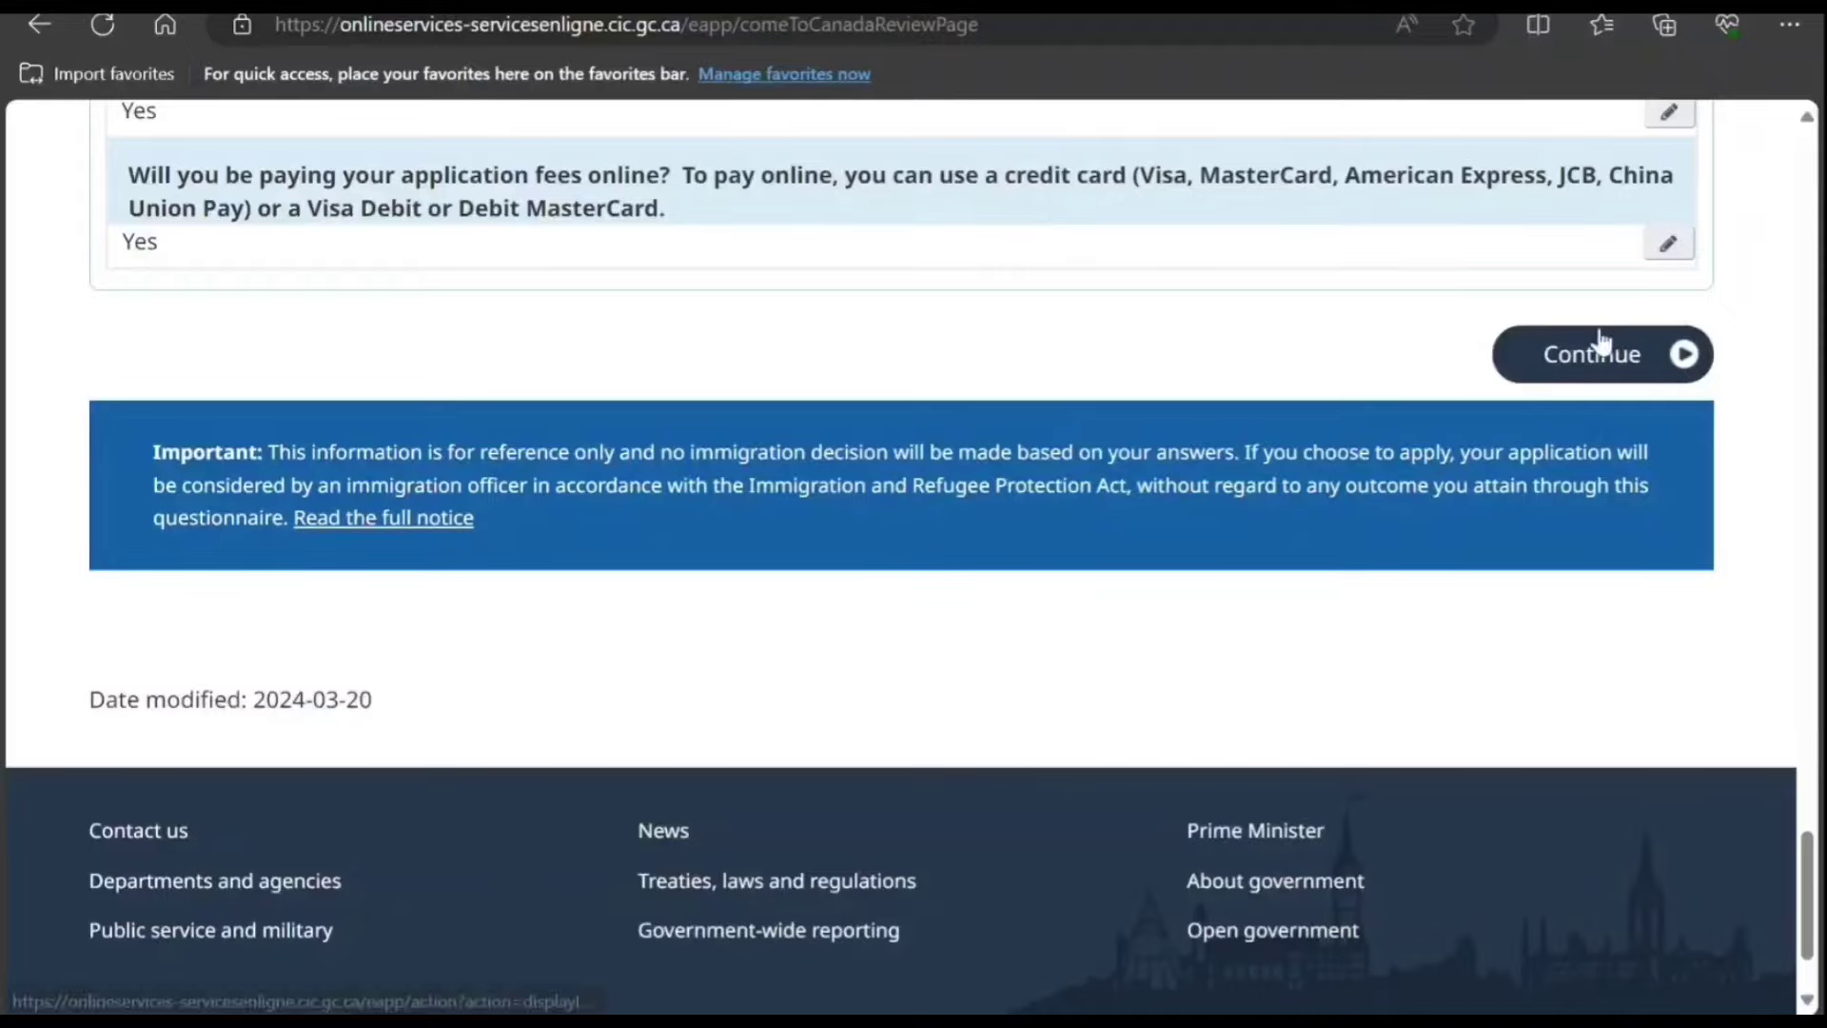
Step: Accept the reviewed answers and read the submission instructions down to online fee payment
{"action": "left_click", "coordinate": [1566, 364]}
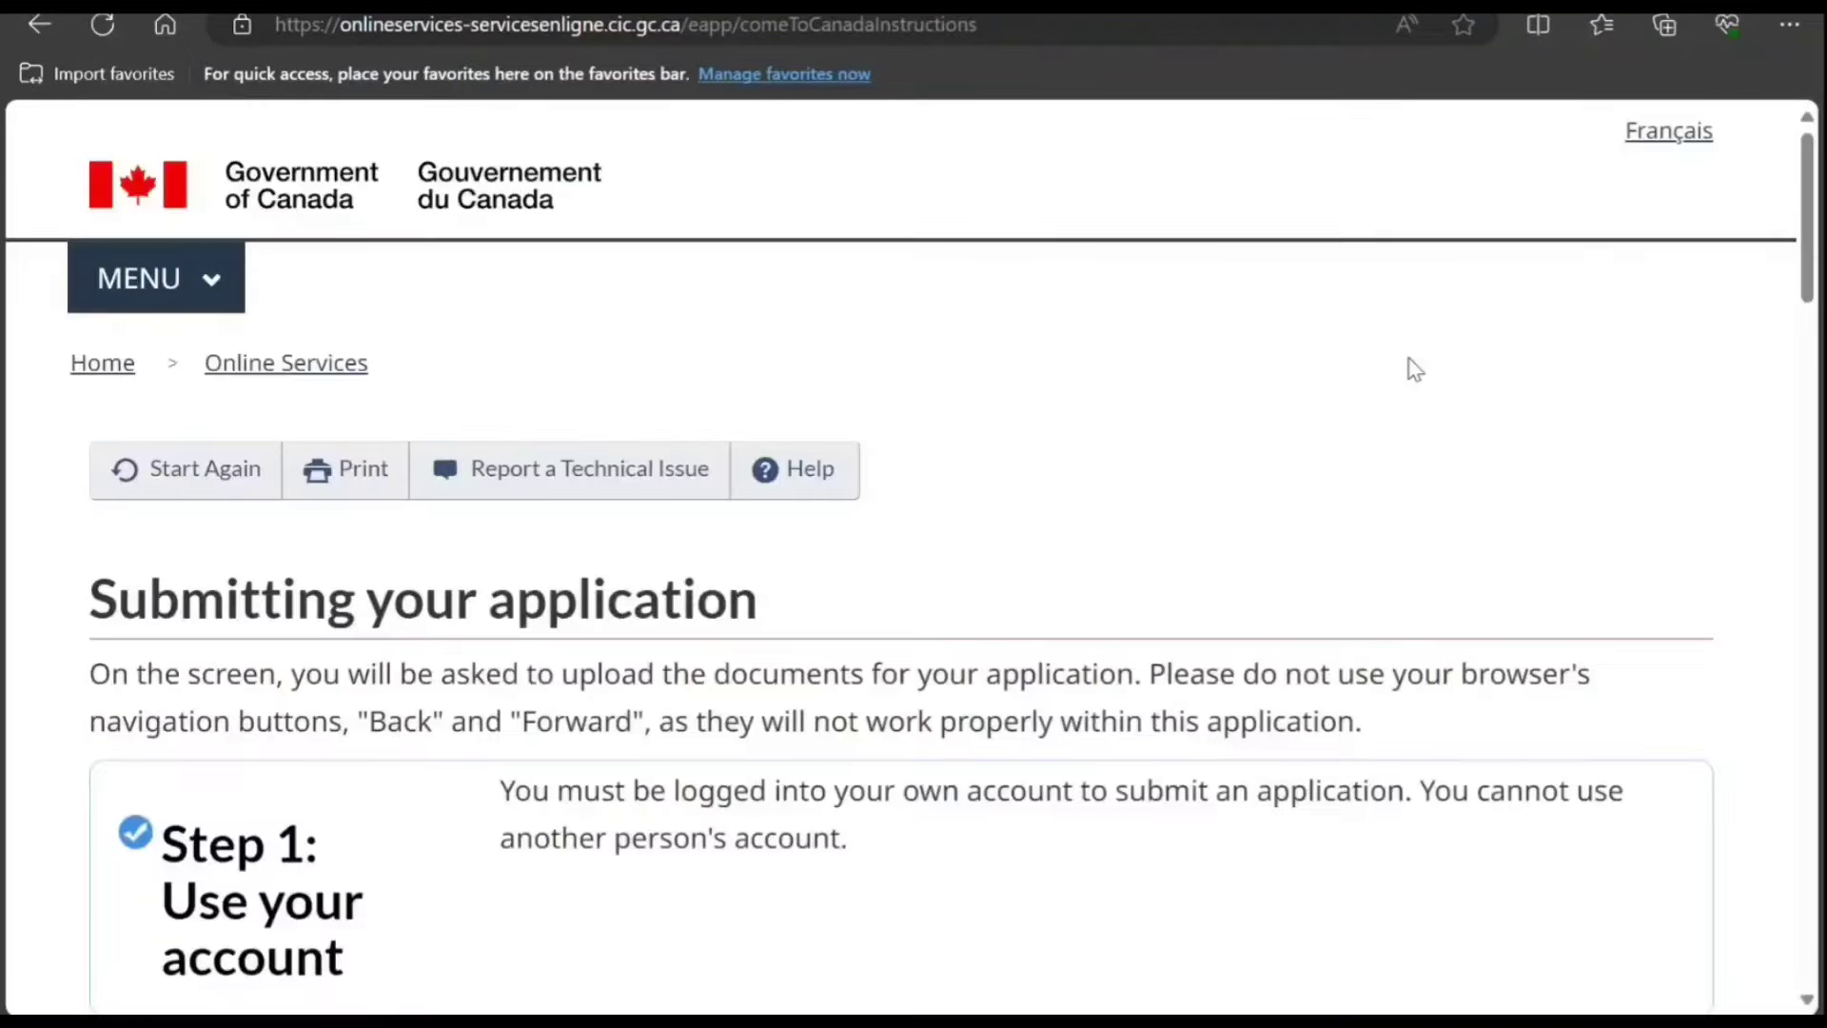
{"action": "scroll", "coordinate": [1408, 368], "scroll_direction": "down", "scroll_amount": 6}
{"action": "scroll", "coordinate": [1409, 374], "scroll_direction": "down", "scroll_amount": 18}
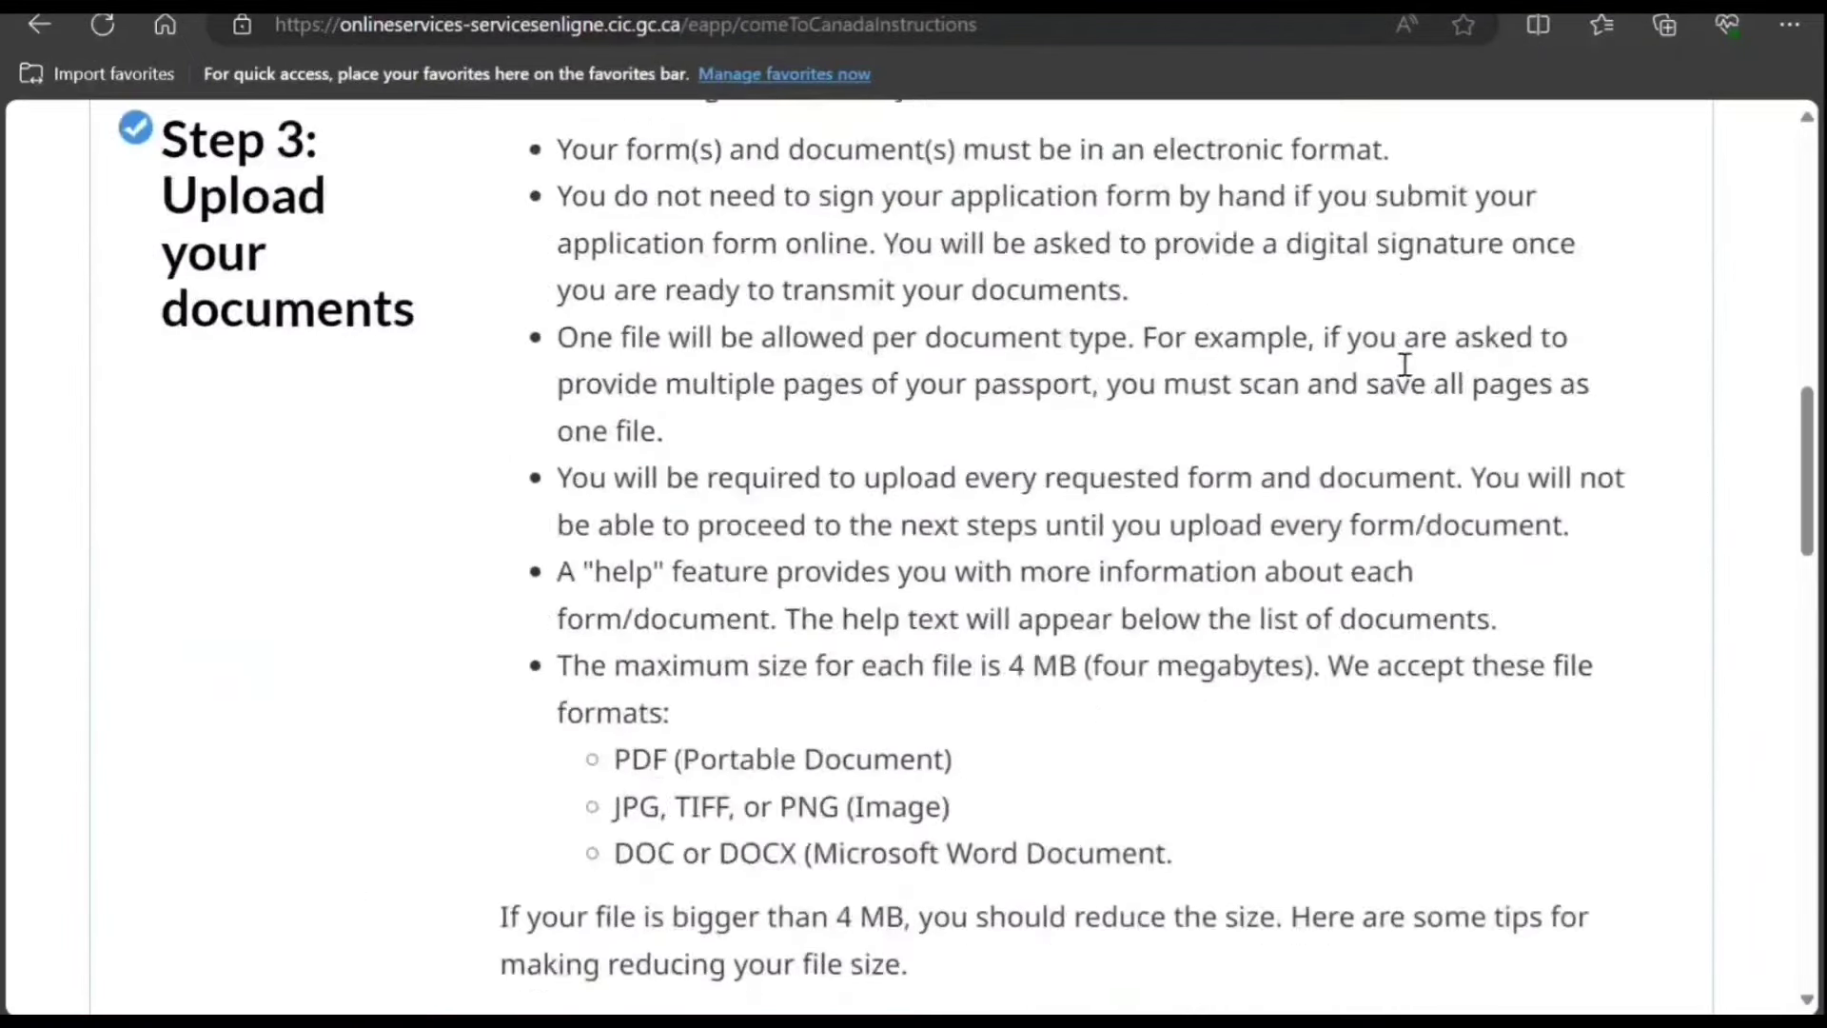
{"action": "scroll", "coordinate": [1408, 375], "scroll_direction": "down", "scroll_amount": 12}
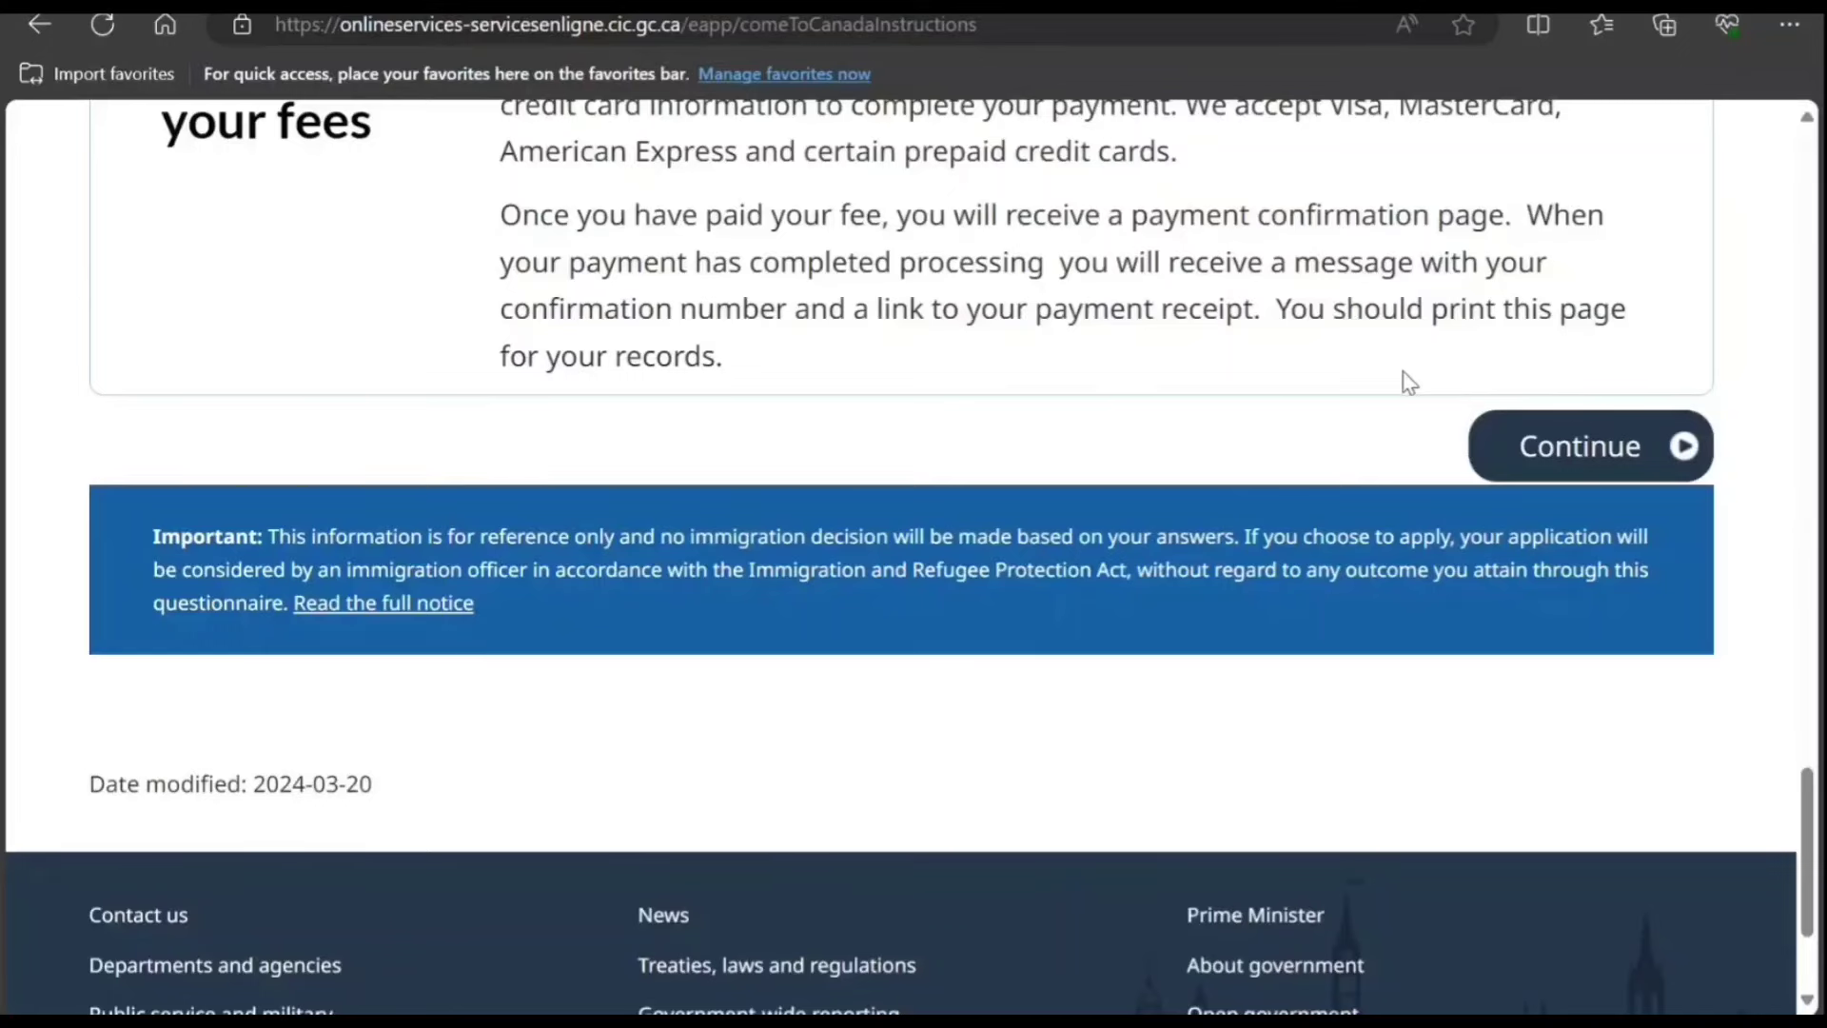
Step: Continue to the document checklist and scroll down through the listed documents
{"action": "left_click", "coordinate": [1557, 448]}
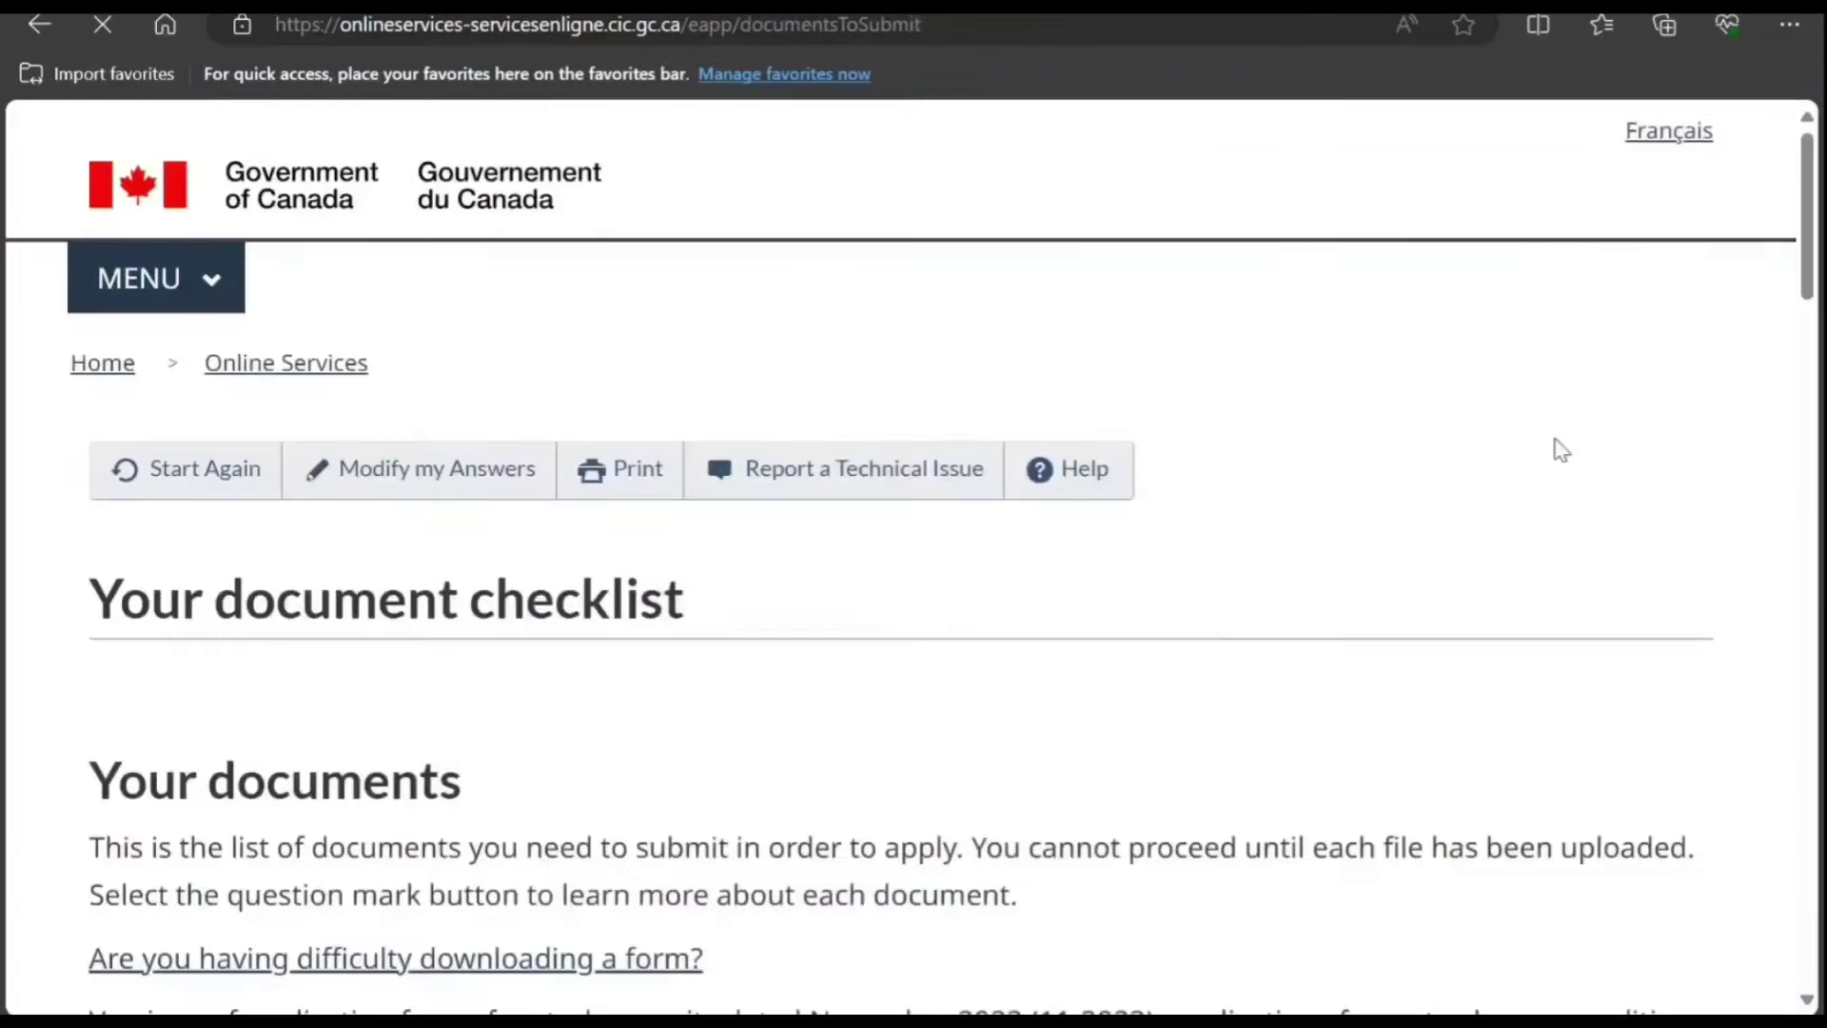
{"action": "scroll", "coordinate": [1492, 451], "scroll_direction": "down", "scroll_amount": 5}
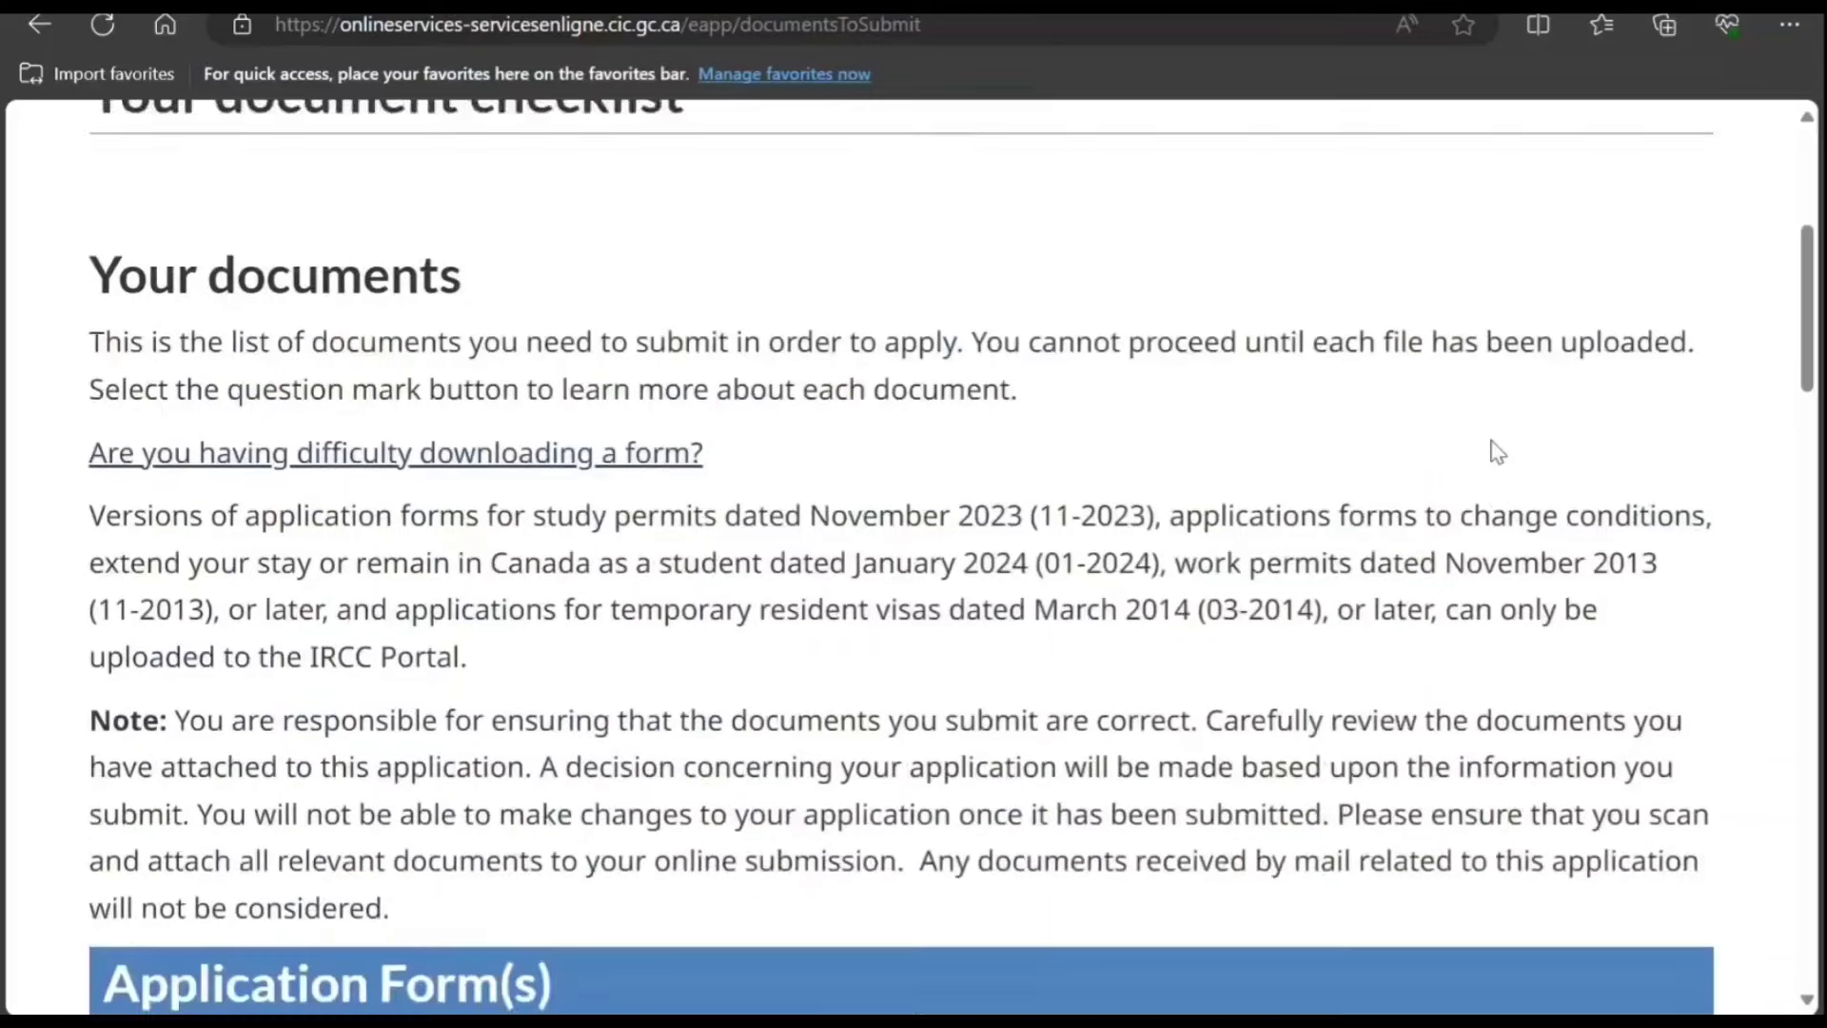
{"action": "scroll", "coordinate": [1497, 452], "scroll_direction": "down", "scroll_amount": 3}
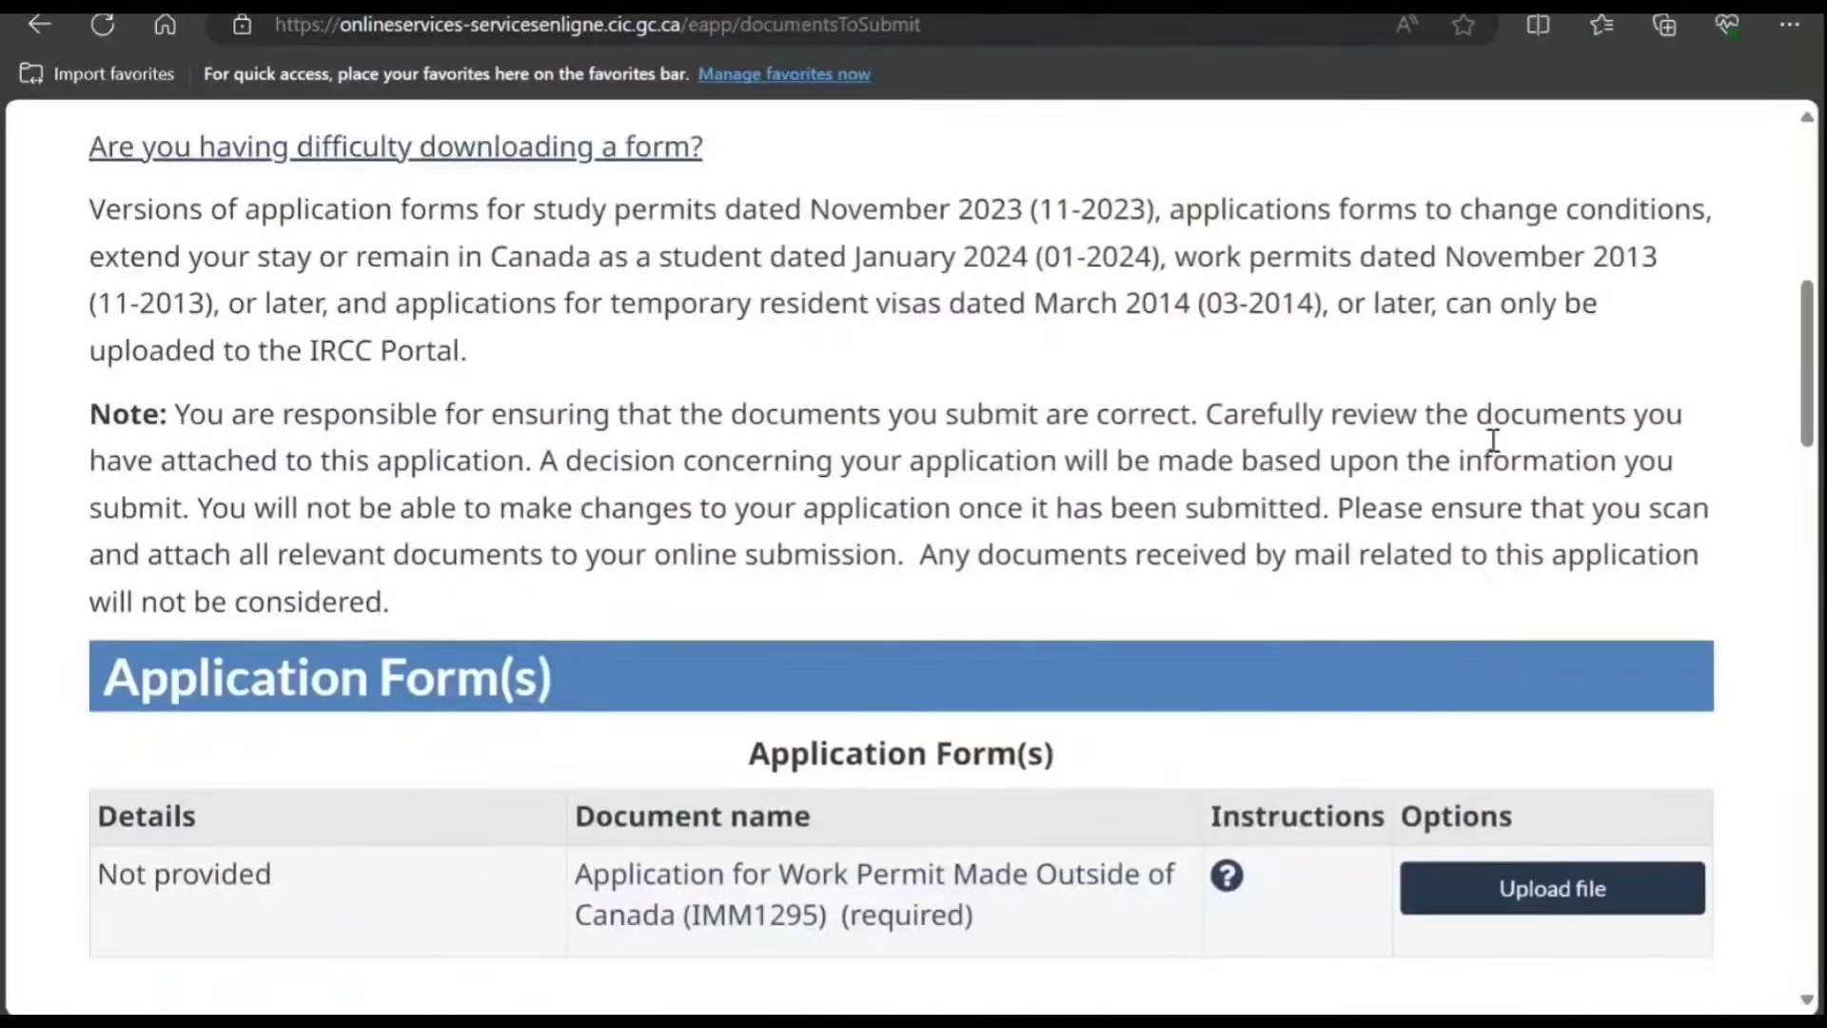
{"action": "scroll", "coordinate": [1493, 439], "scroll_direction": "down", "scroll_amount": 2}
{"action": "scroll", "coordinate": [1493, 448], "scroll_direction": "down", "scroll_amount": 3}
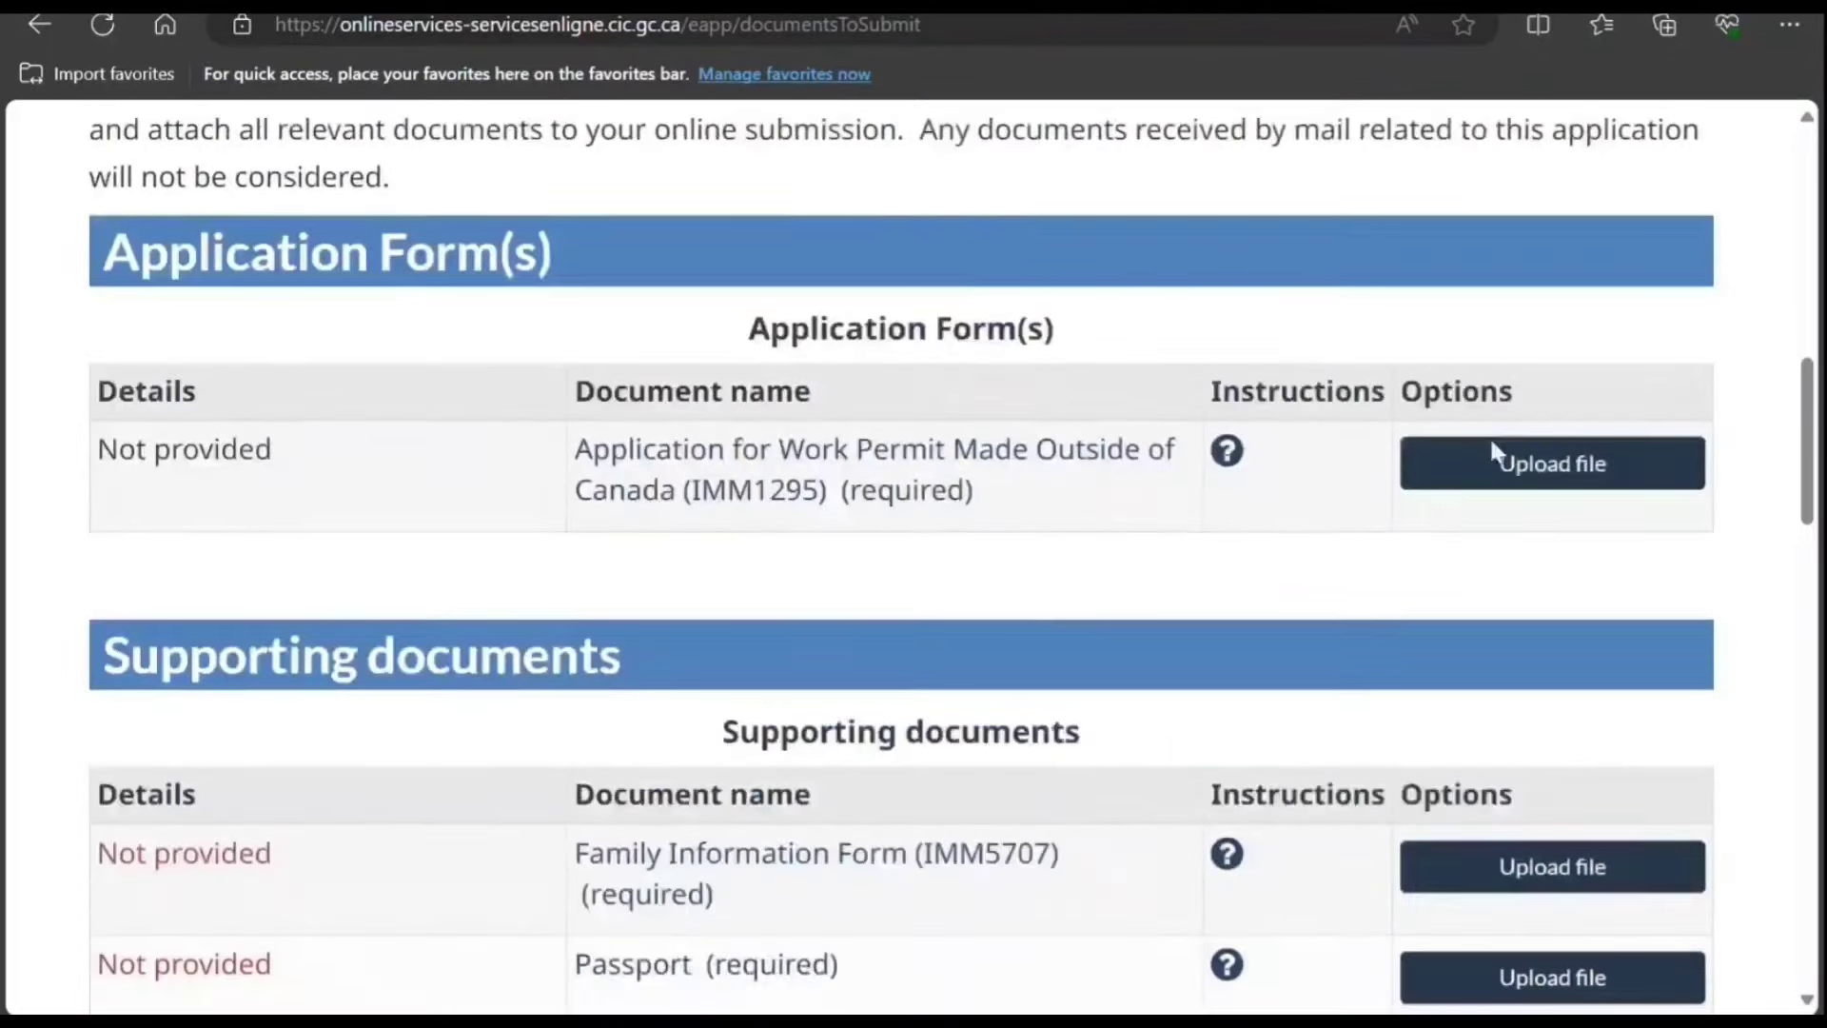
{"action": "scroll", "coordinate": [1002, 619], "scroll_direction": "down", "scroll_amount": 4}
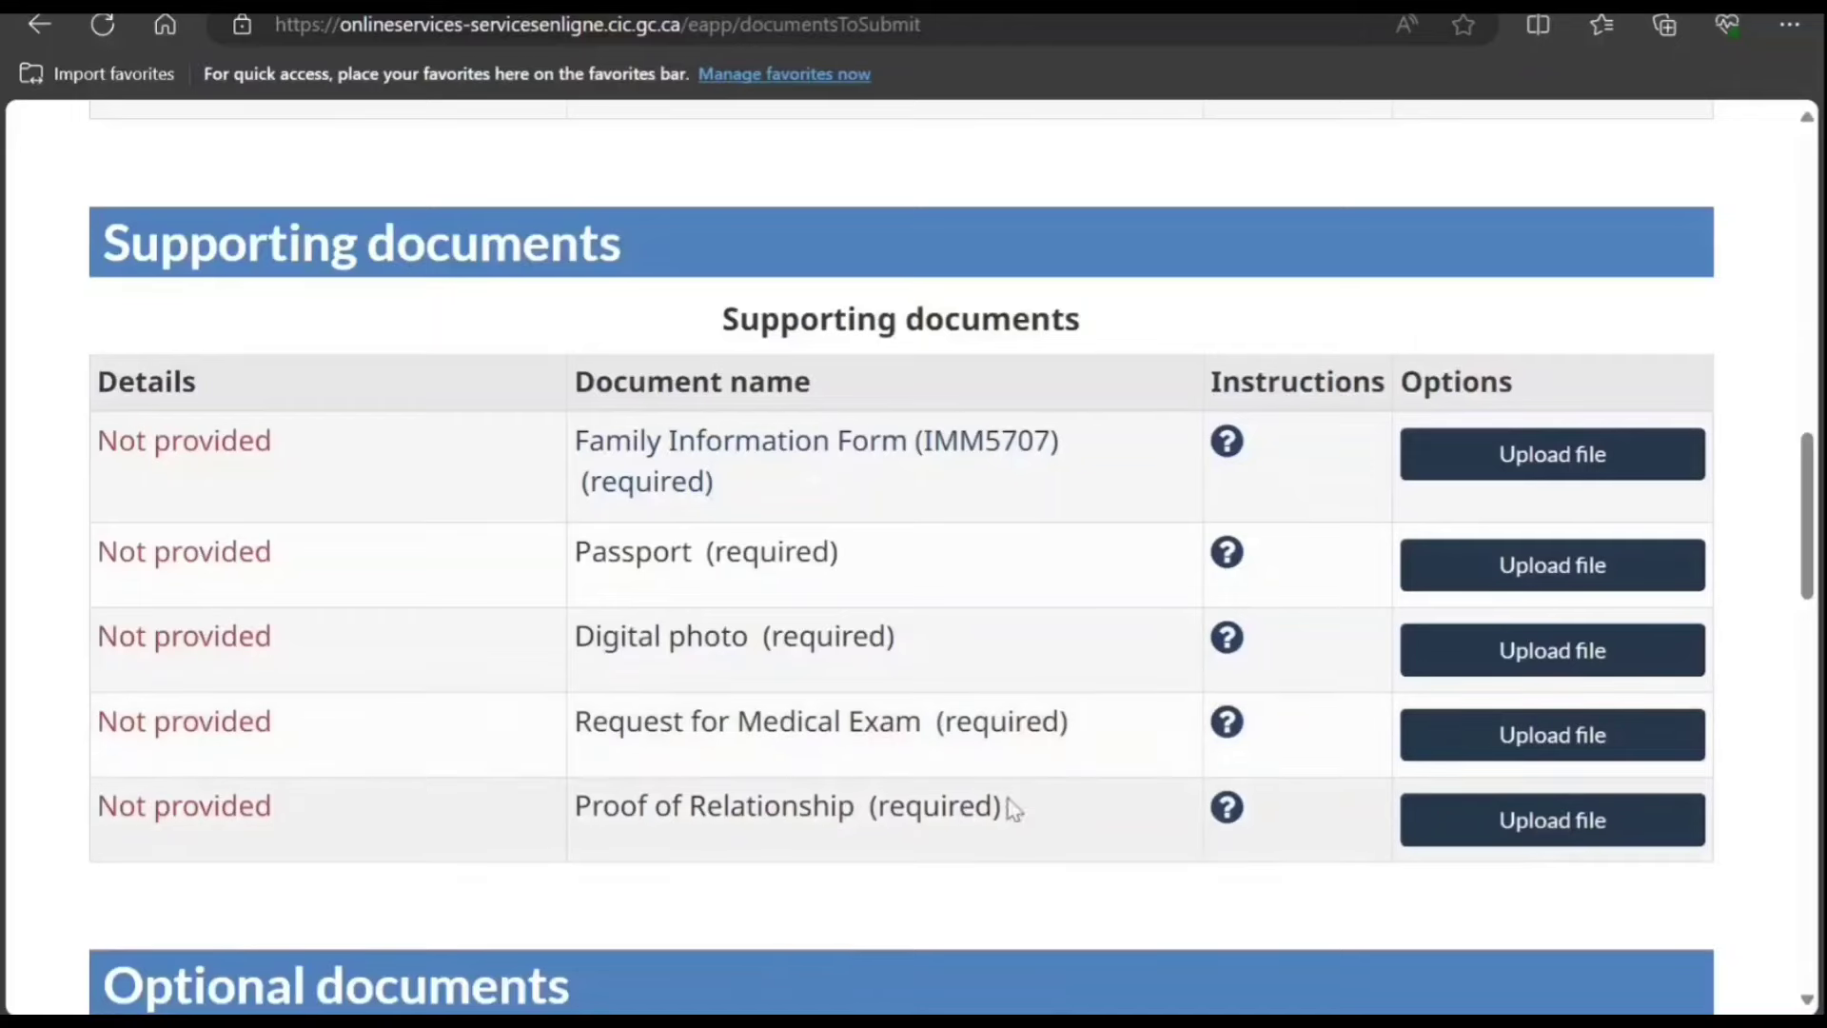
{"action": "scroll", "coordinate": [897, 847], "scroll_direction": "down", "scroll_amount": 2}
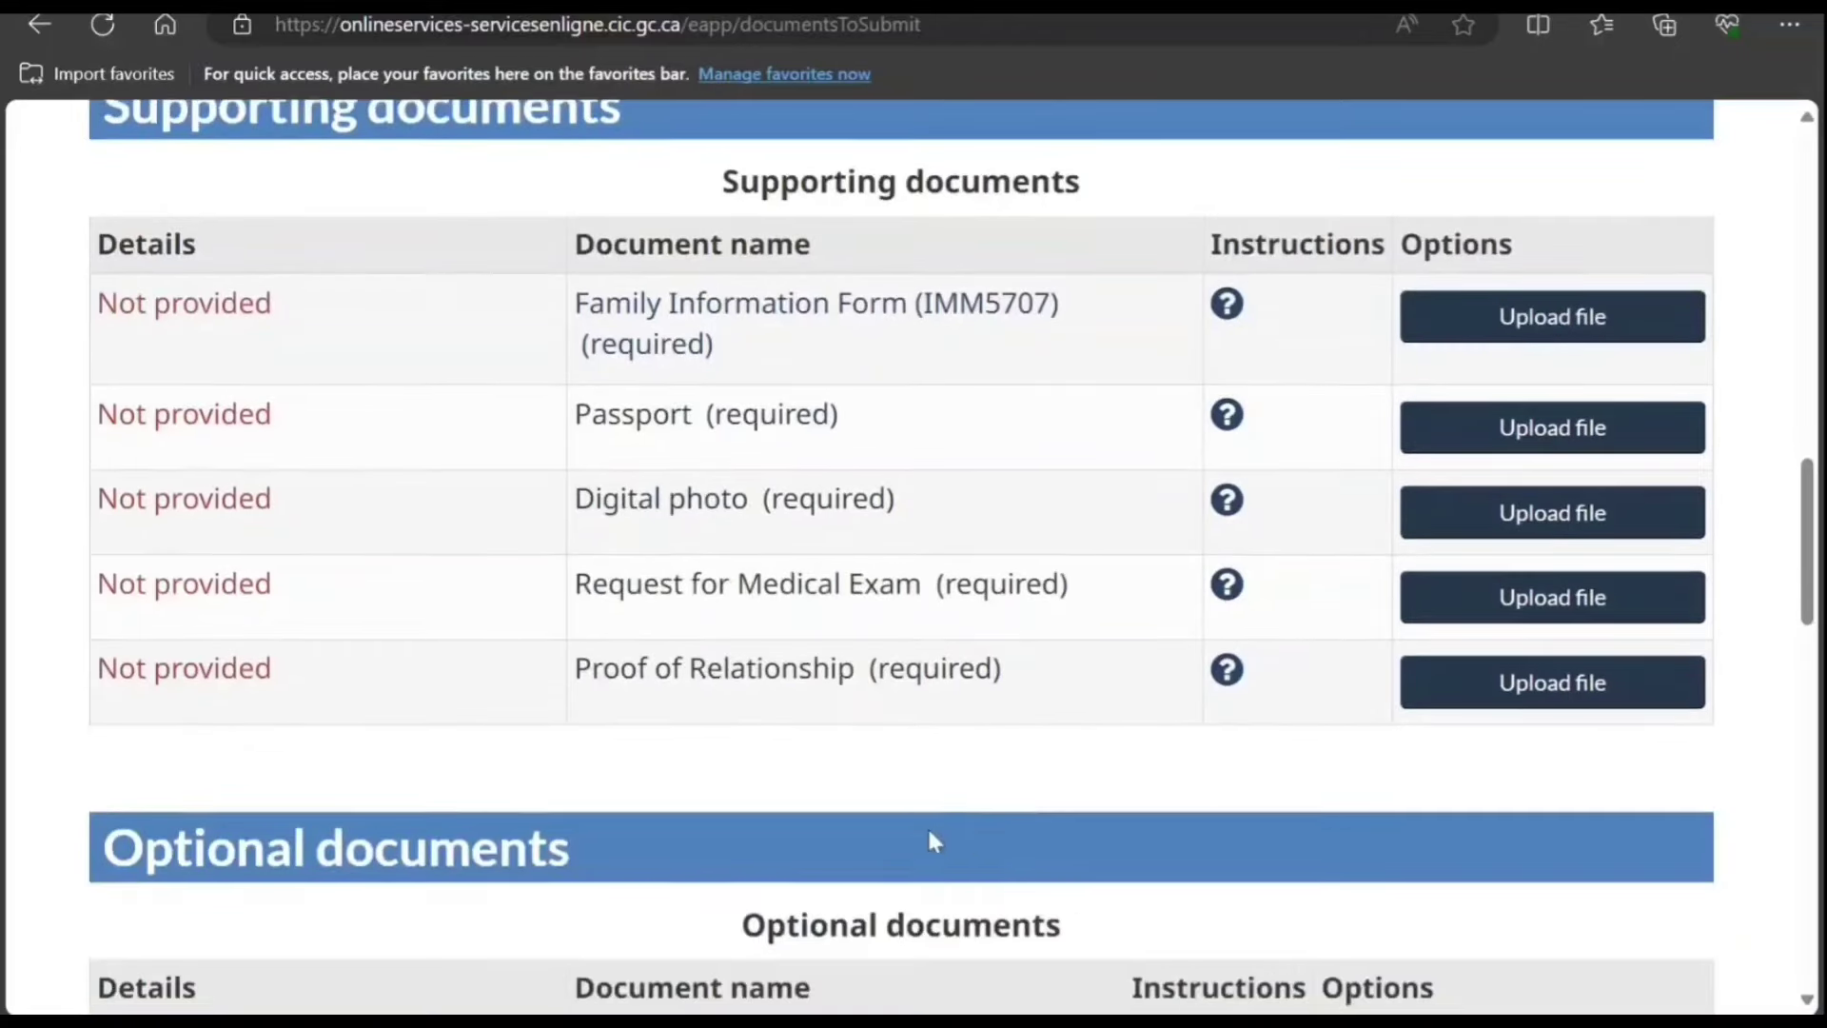
Step: View and close the Proof of Relationship details, then scroll up to the IMM1295 form entry
{"action": "left_click", "coordinate": [1226, 671]}
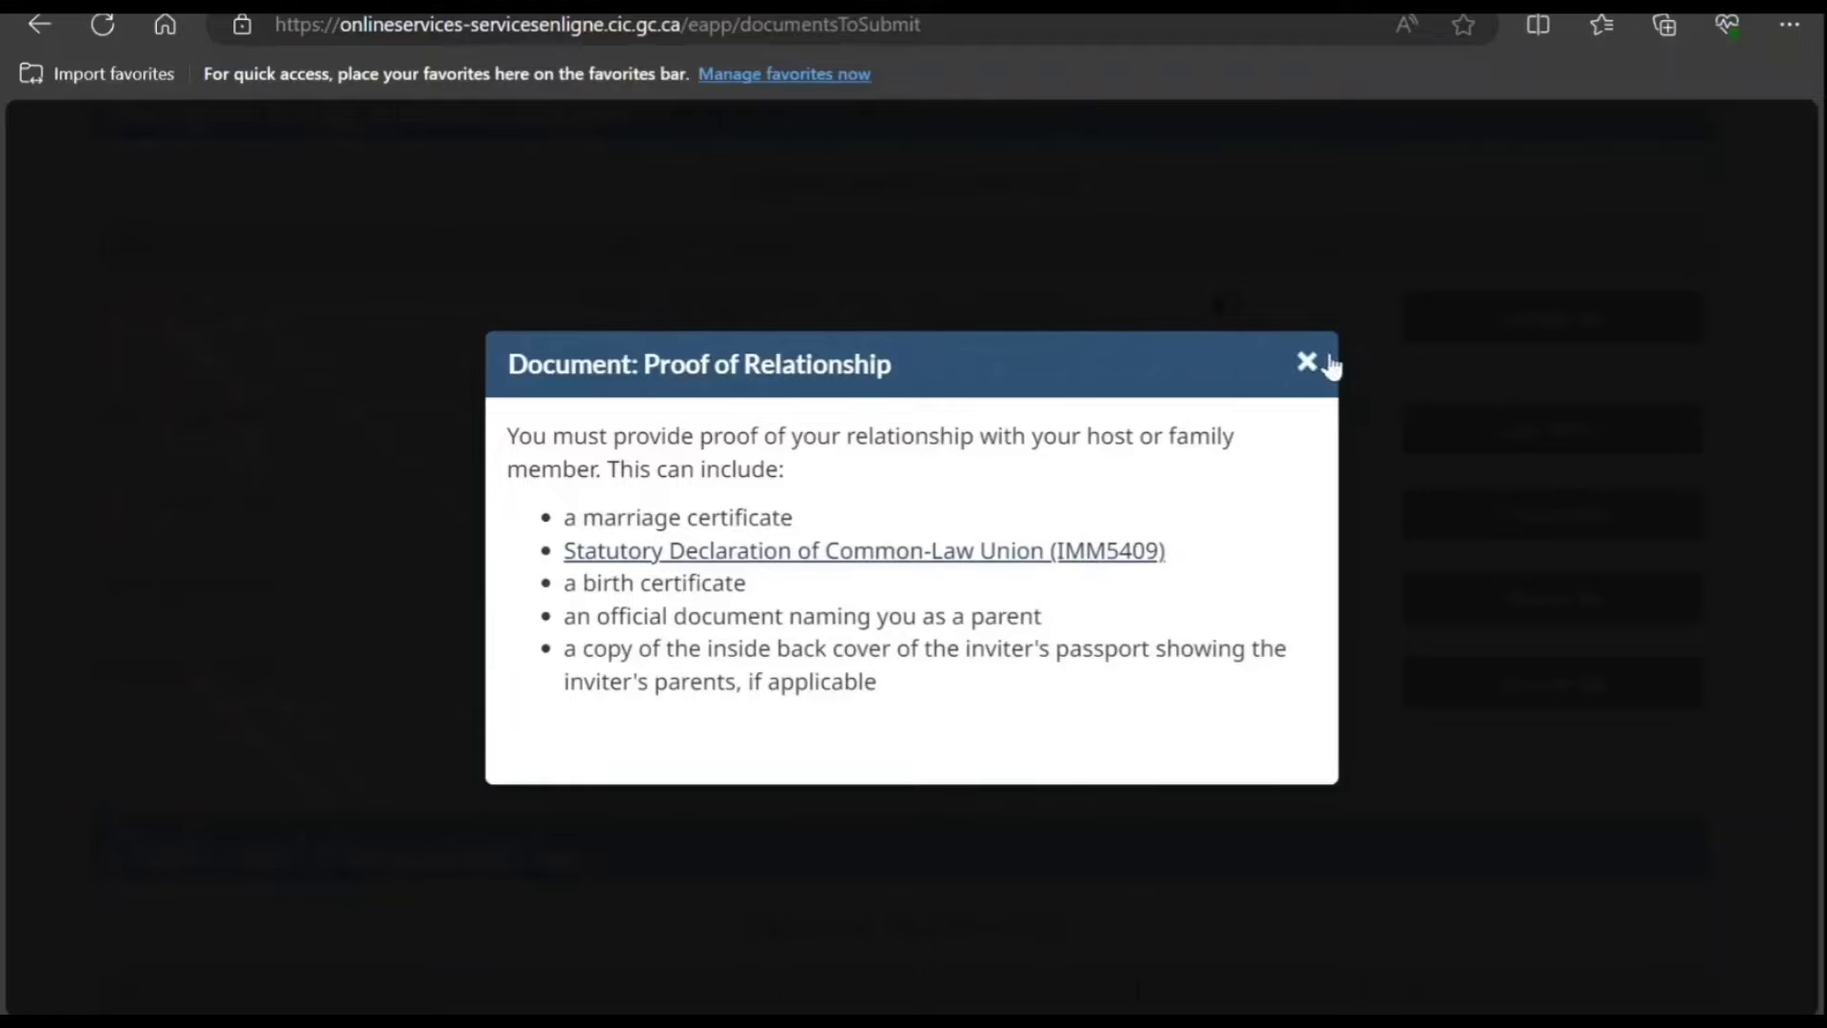
{"action": "left_click", "coordinate": [1301, 386]}
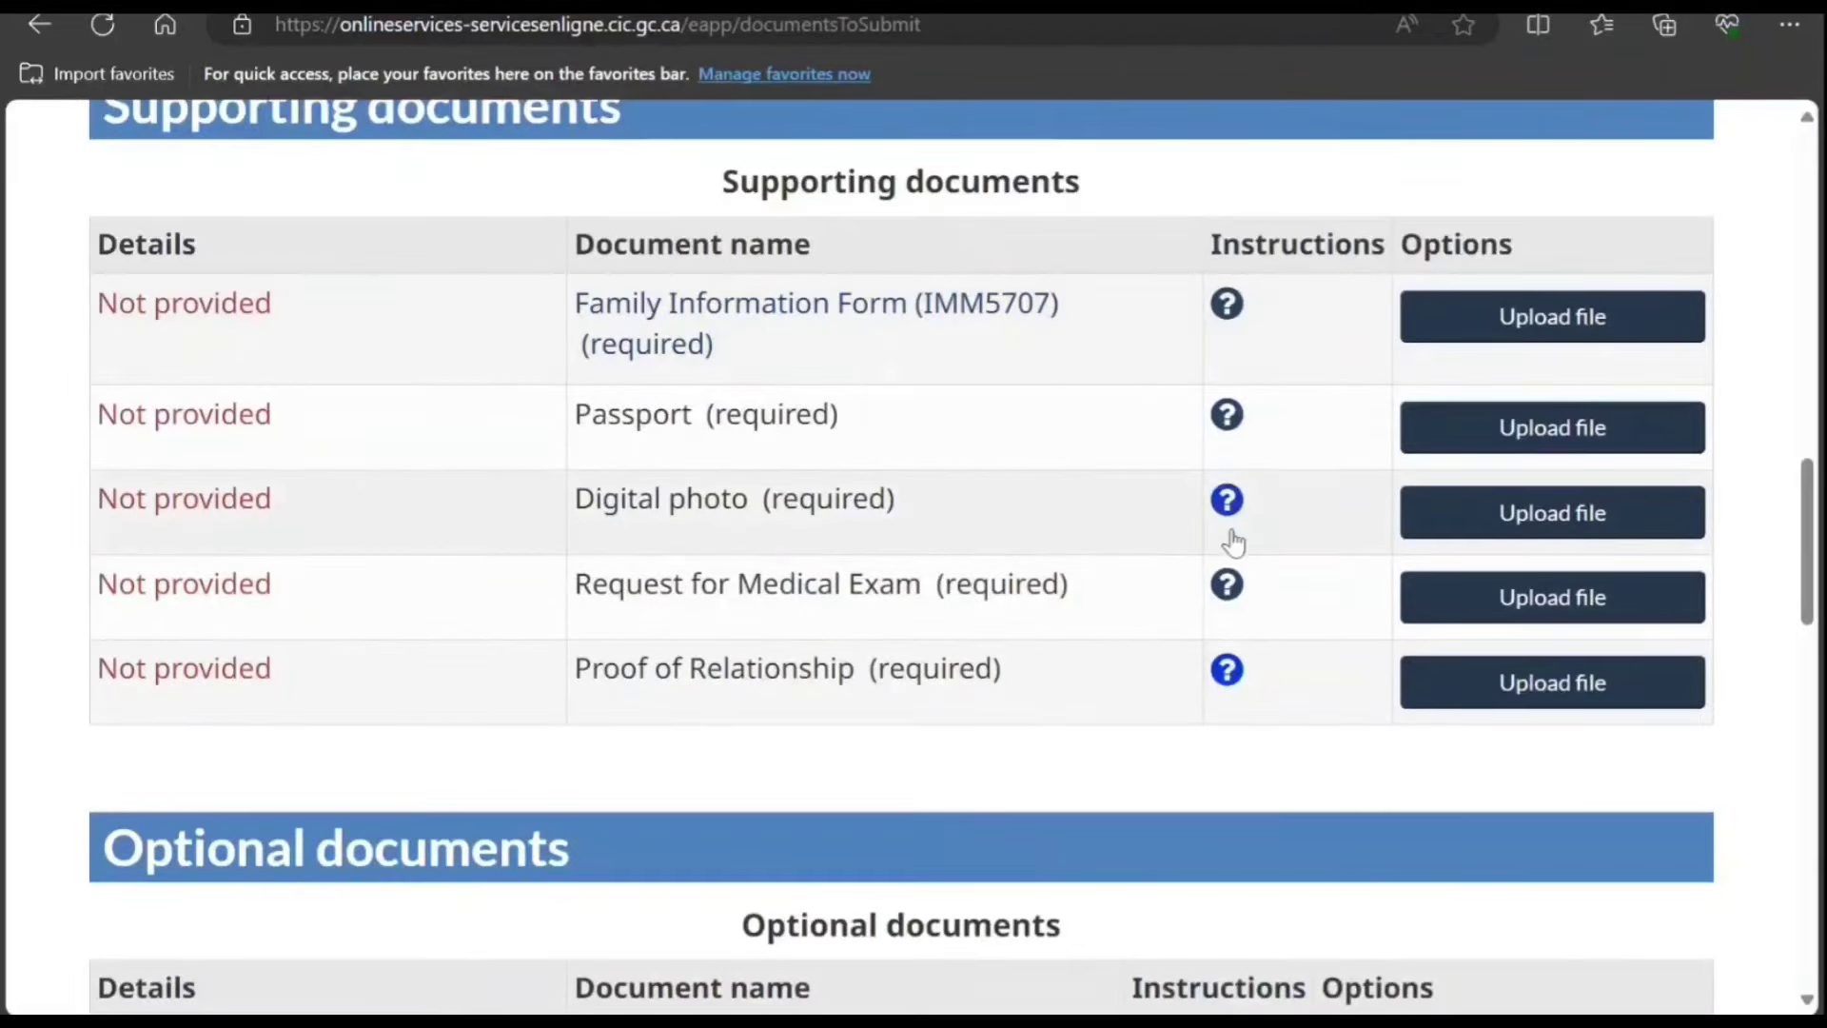
{"action": "scroll", "coordinate": [1213, 647], "scroll_direction": "down", "scroll_amount": 4}
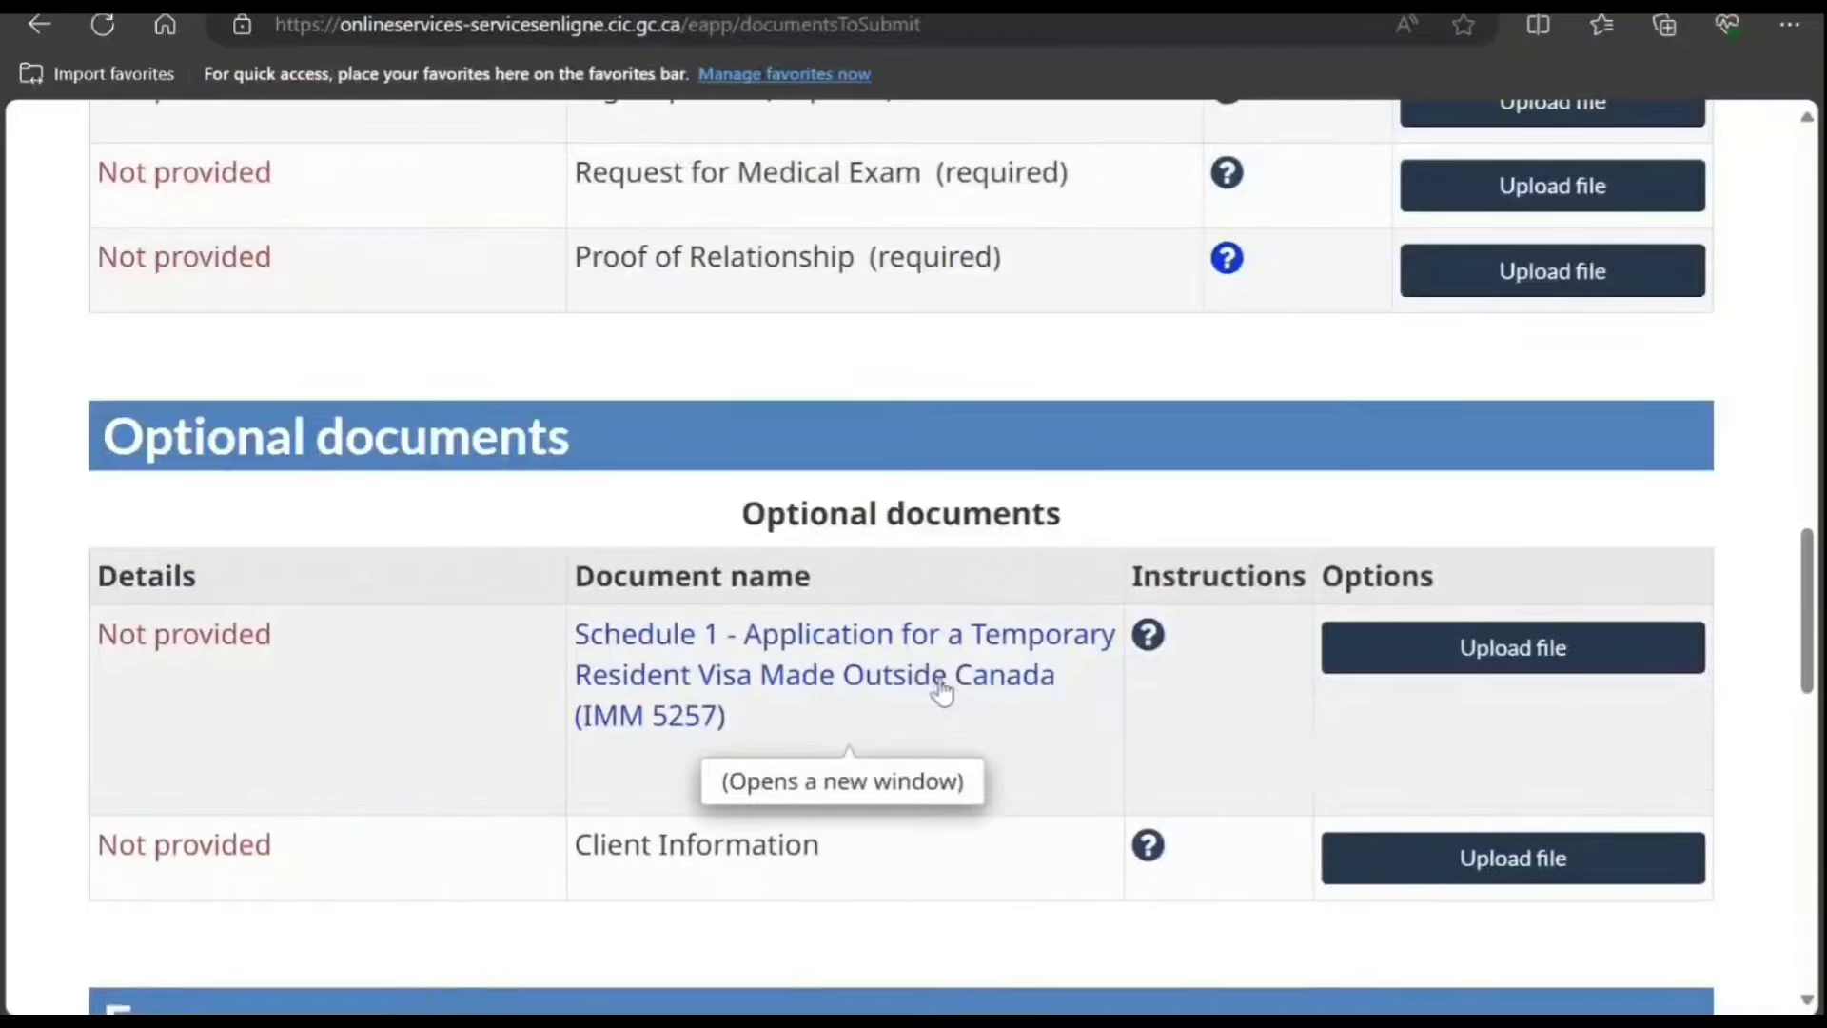
{"action": "scroll", "coordinate": [936, 694], "scroll_direction": "up", "scroll_amount": 4}
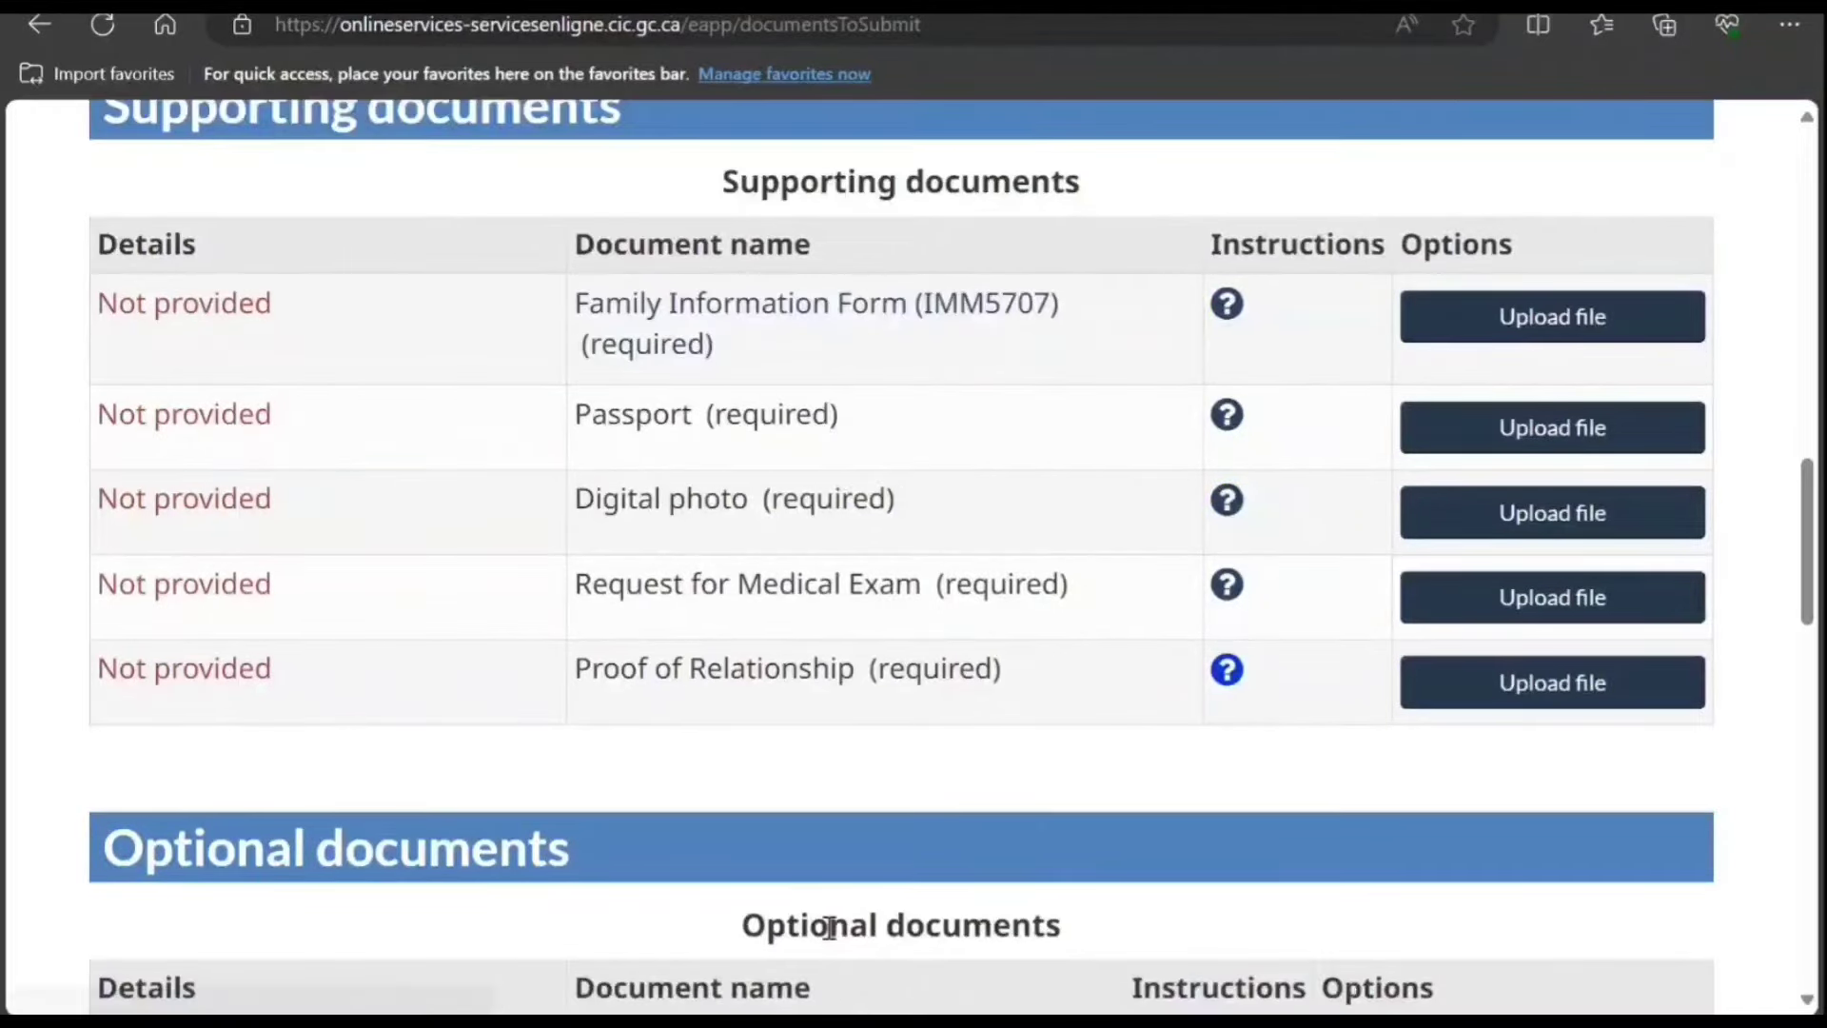
{"action": "scroll", "coordinate": [917, 836], "scroll_direction": "down", "scroll_amount": 1}
{"action": "scroll", "coordinate": [1042, 738], "scroll_direction": "up", "scroll_amount": 5}
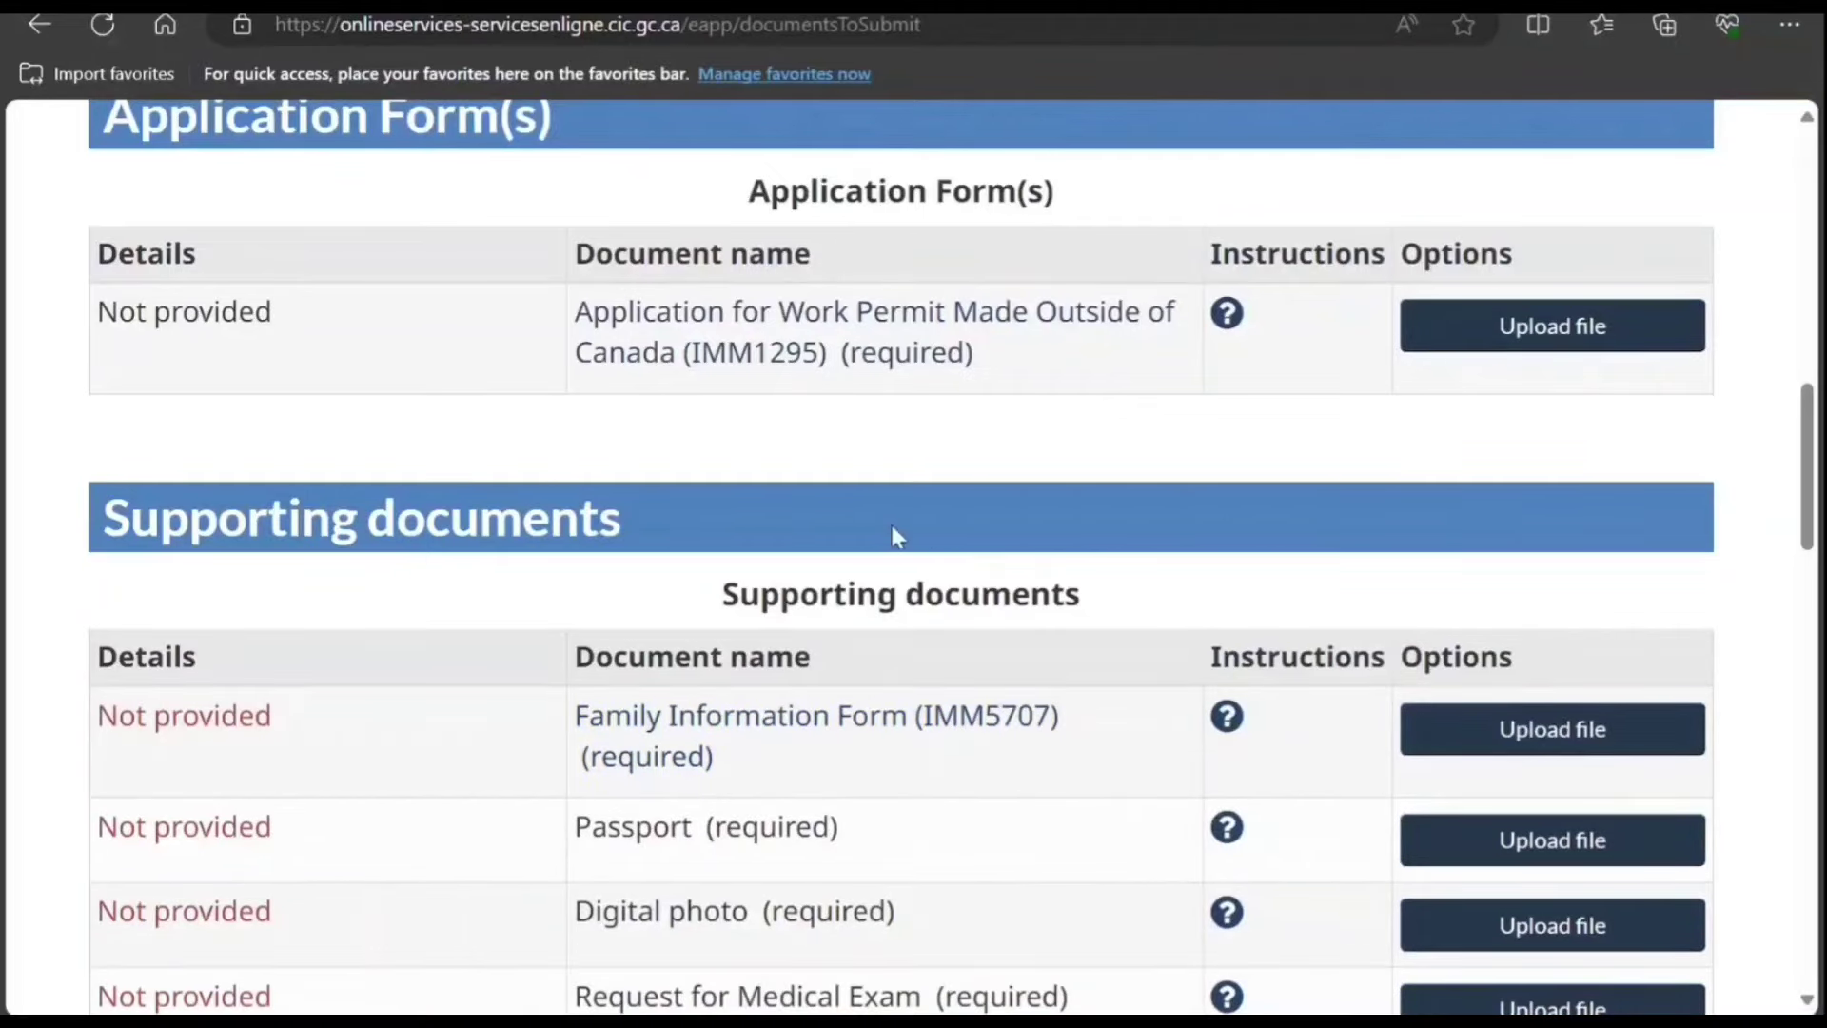
{"action": "scroll", "coordinate": [893, 530], "scroll_direction": "up", "scroll_amount": 1}
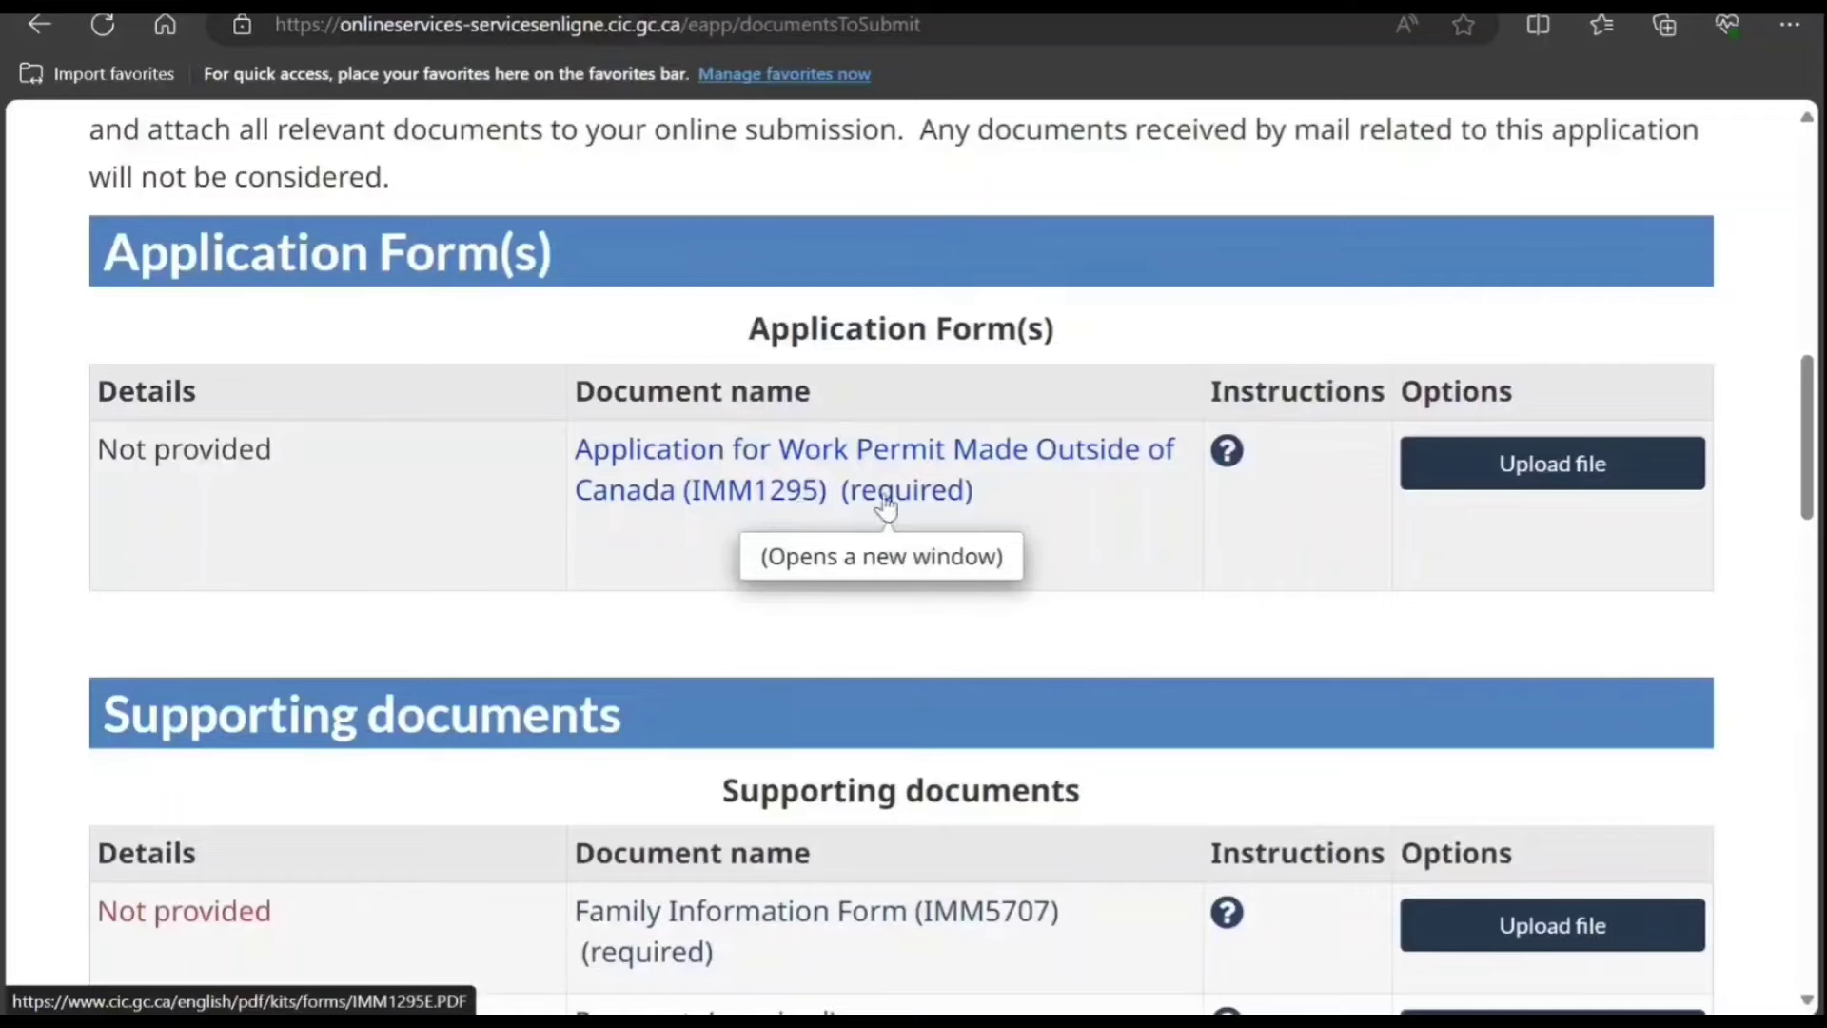
Step: Open the 'Application for Work Permit Made Outside of Canada (IMM1295)' PDF form
{"action": "left_click", "coordinate": [875, 495]}
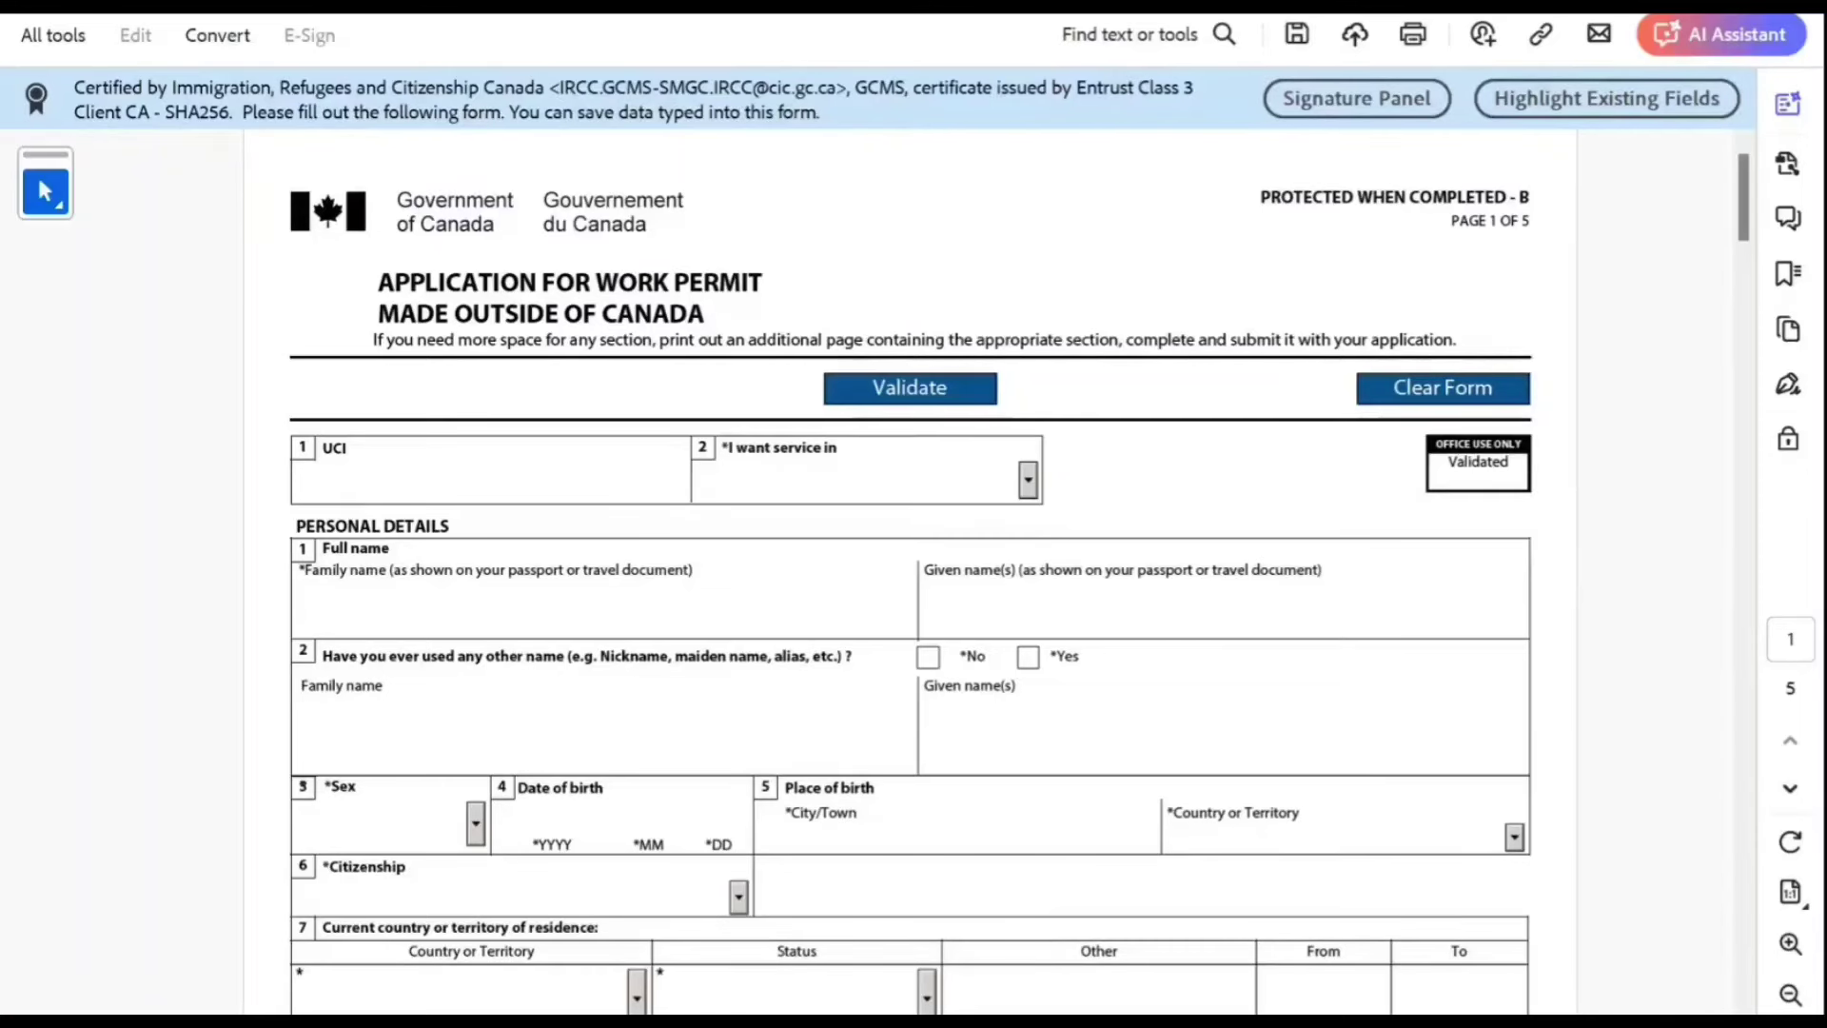
Step: Choose English service, enter the applicant's family and given names, and answer No to other names
{"action": "left_click", "coordinate": [867, 479]}
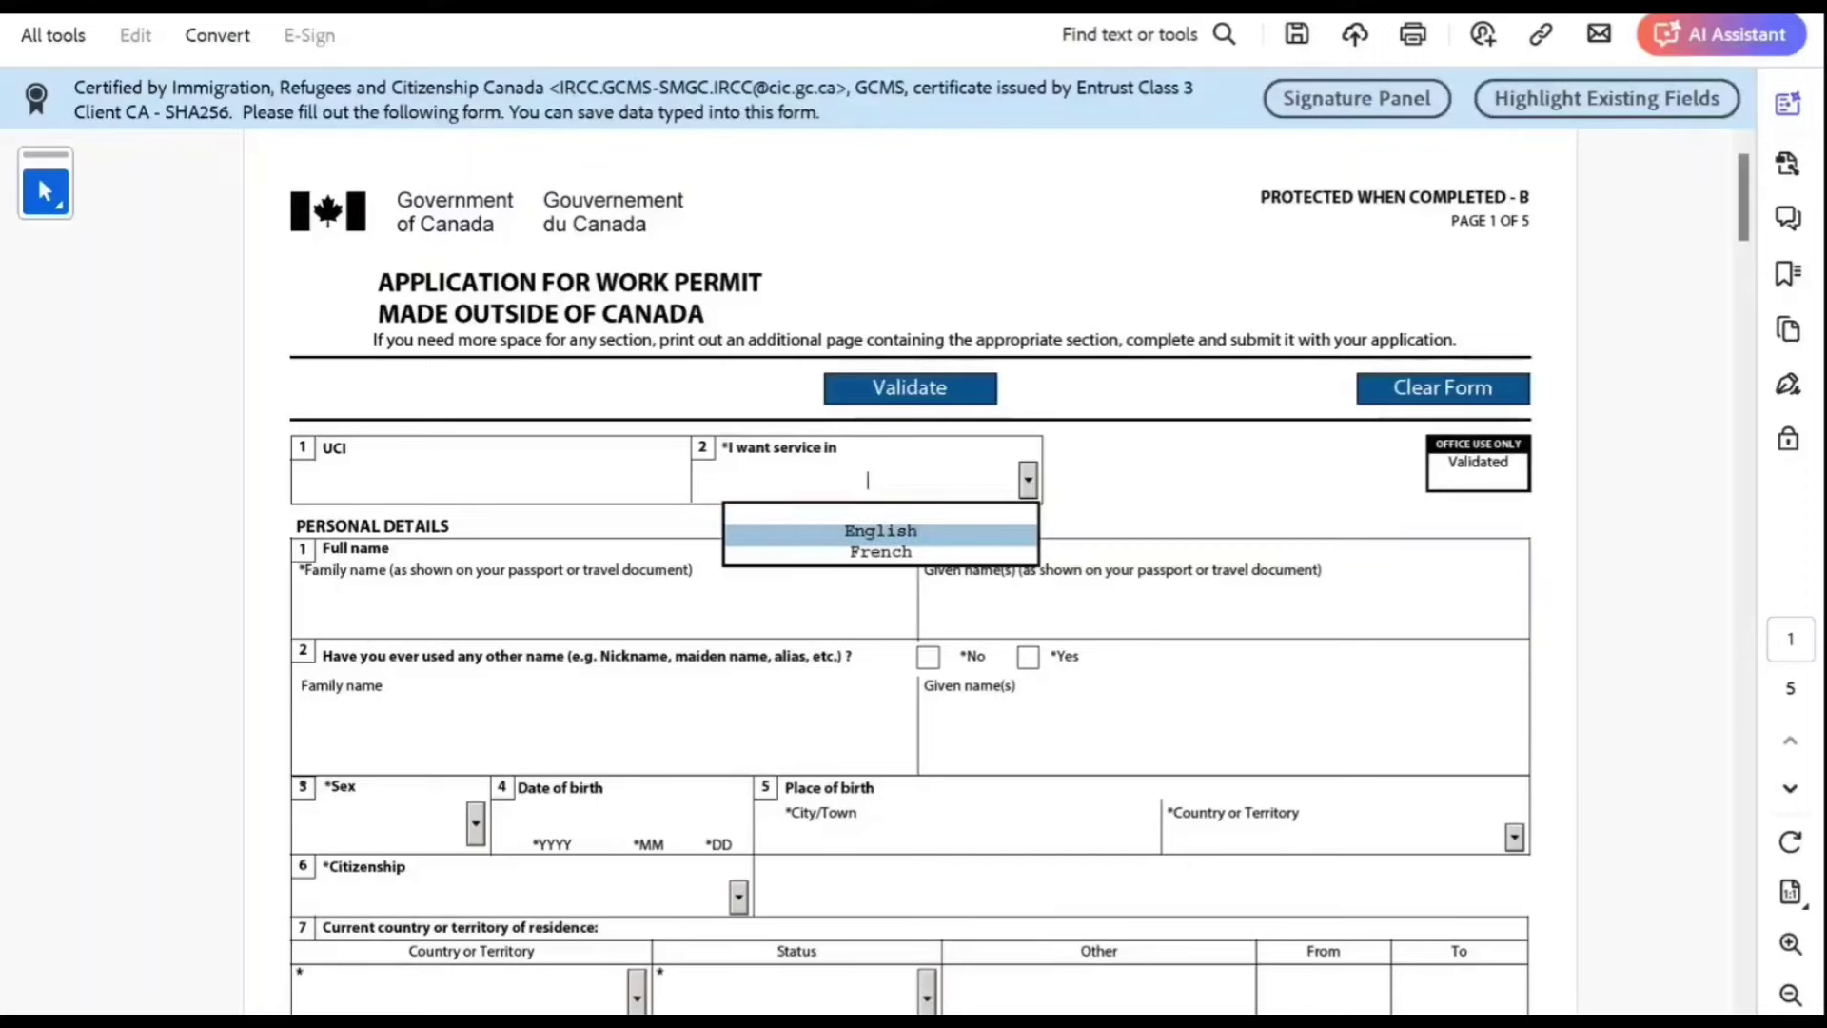
{"action": "key", "text": "Return"}
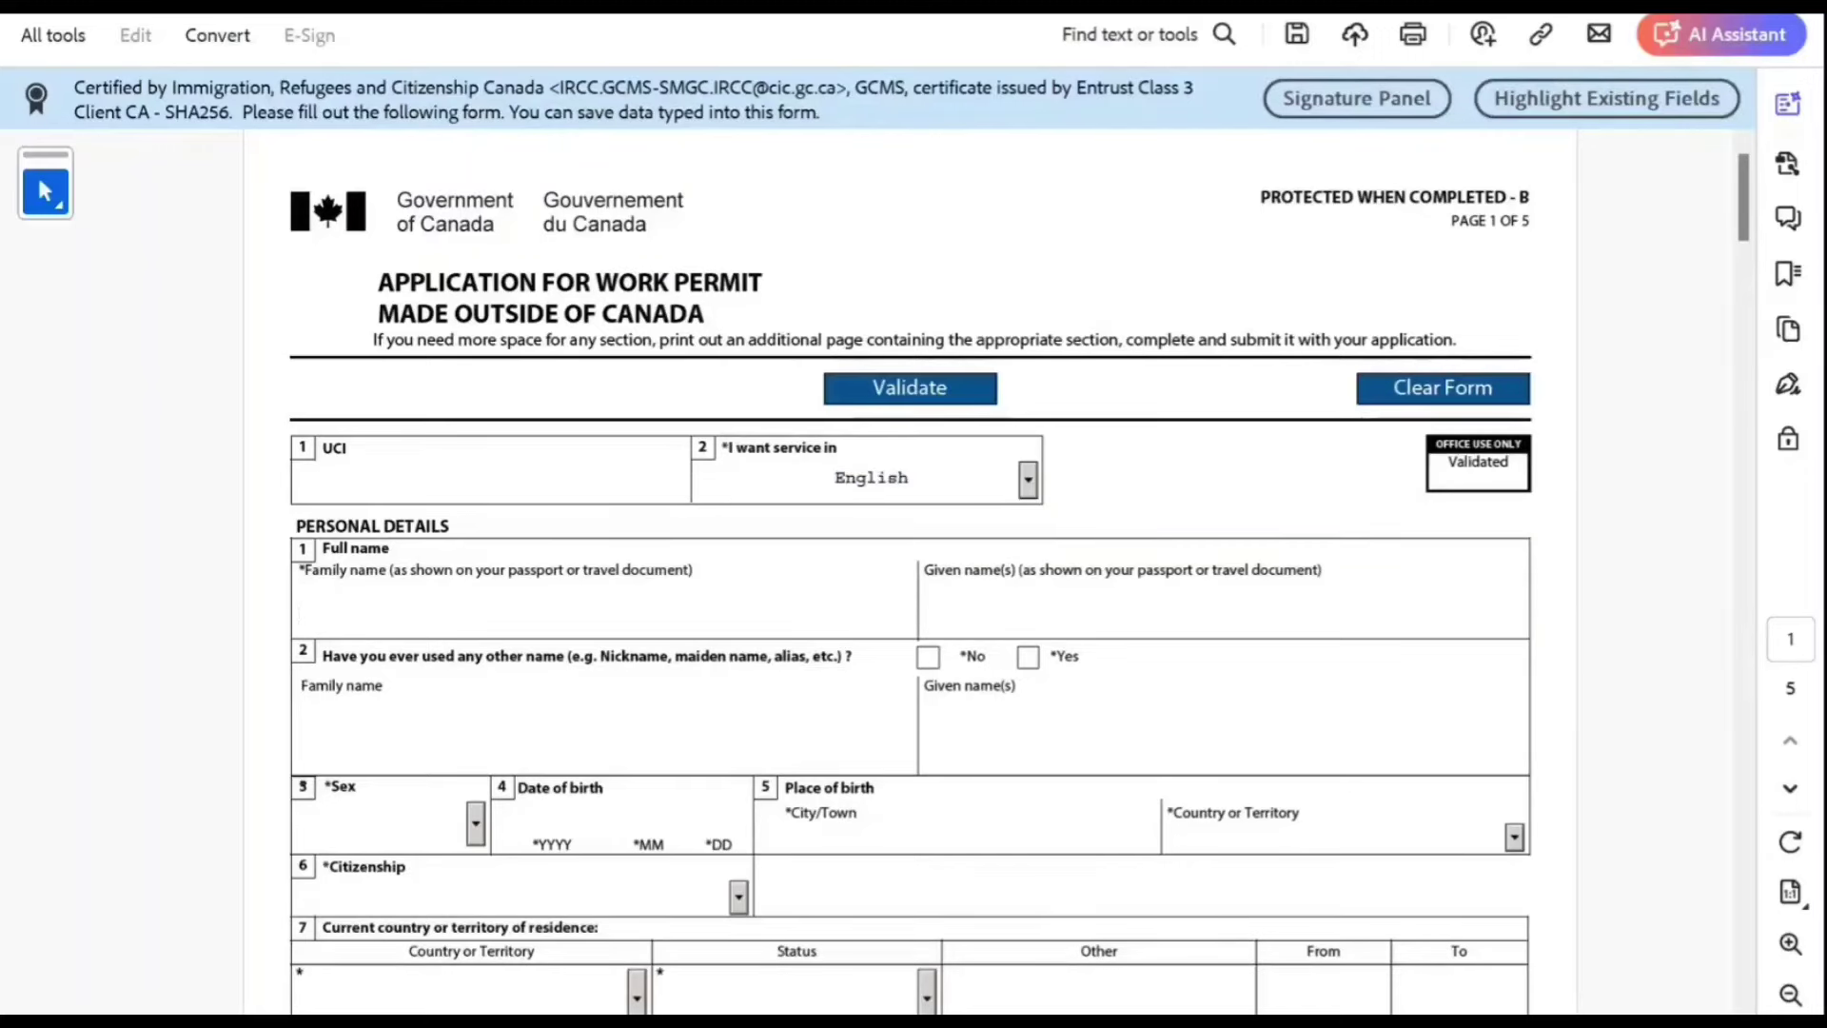
{"action": "key", "text": "Tab"}
{"action": "key", "text": "Tab"}
{"action": "left_click", "coordinate": [928, 657]}
Step: Set sex to Female, birth date 2000-10-10 in New Delhi, India, and citizenship India
{"action": "scroll", "coordinate": [928, 657], "scroll_direction": "down", "scroll_amount": 2}
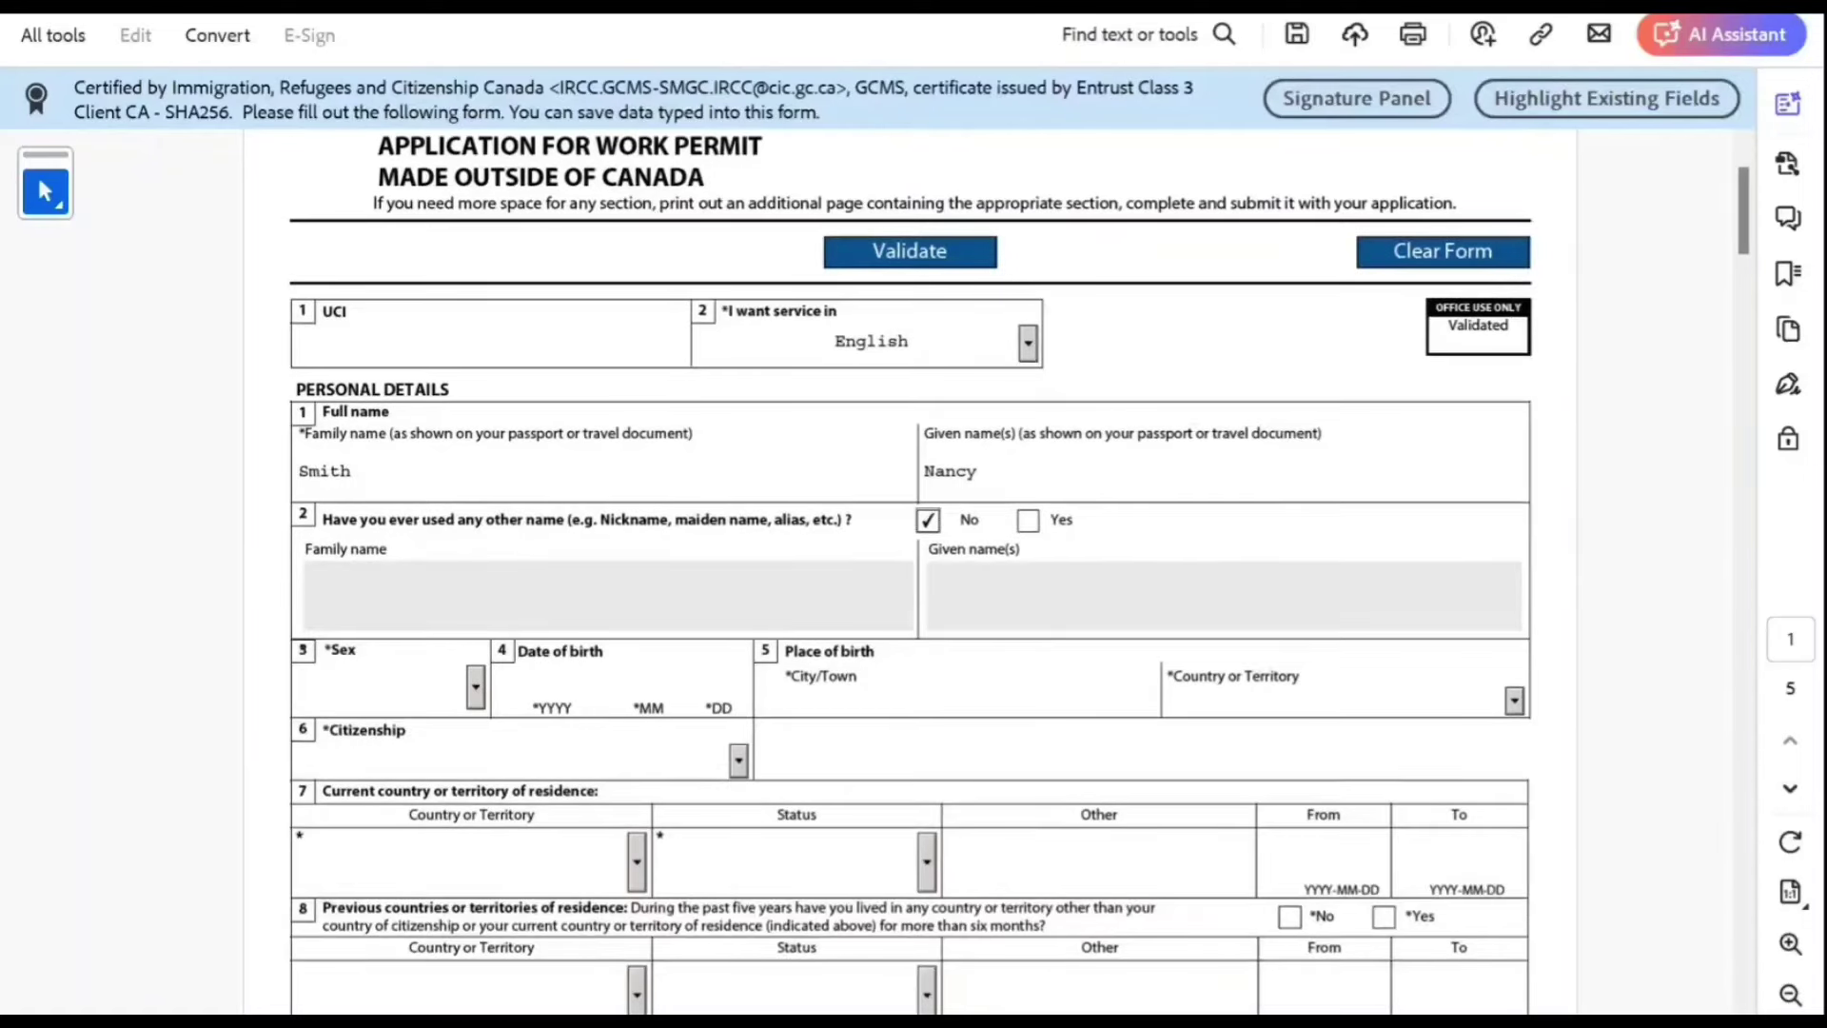
{"action": "left_click", "coordinate": [476, 687]}
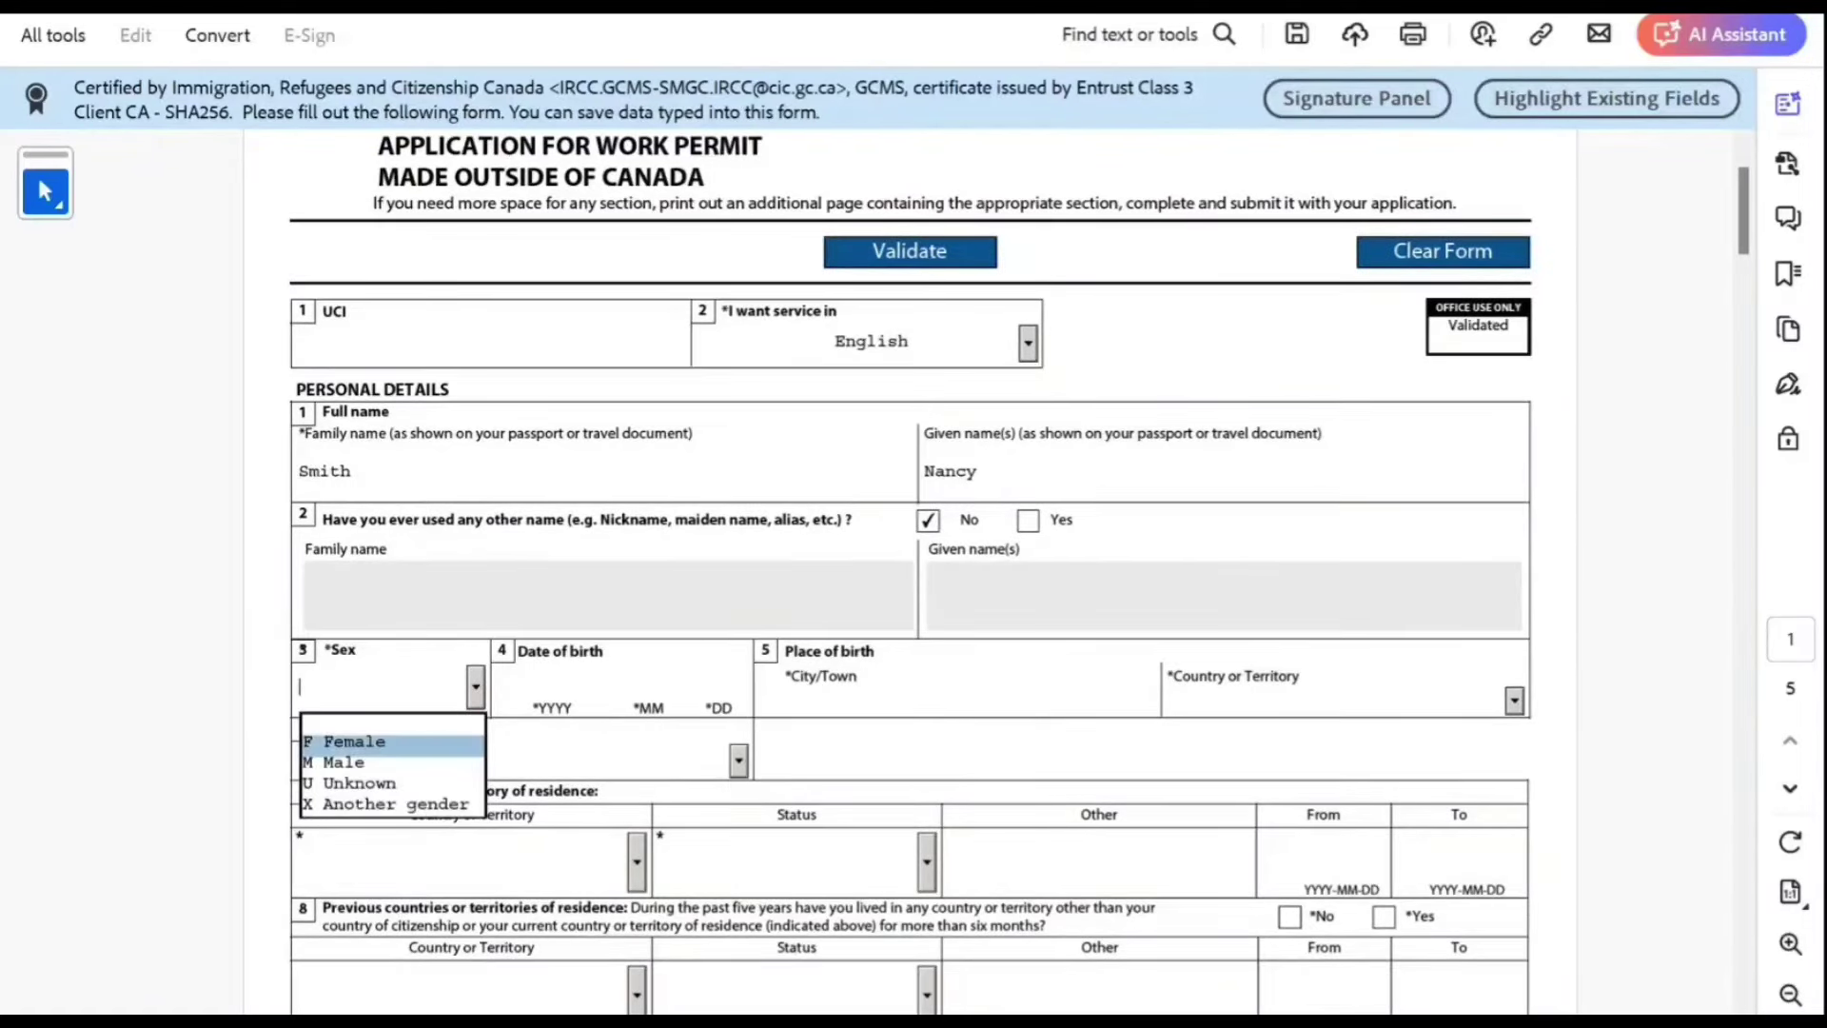
{"action": "left_click", "coordinate": [362, 743]}
{"action": "type", "text": "2"}
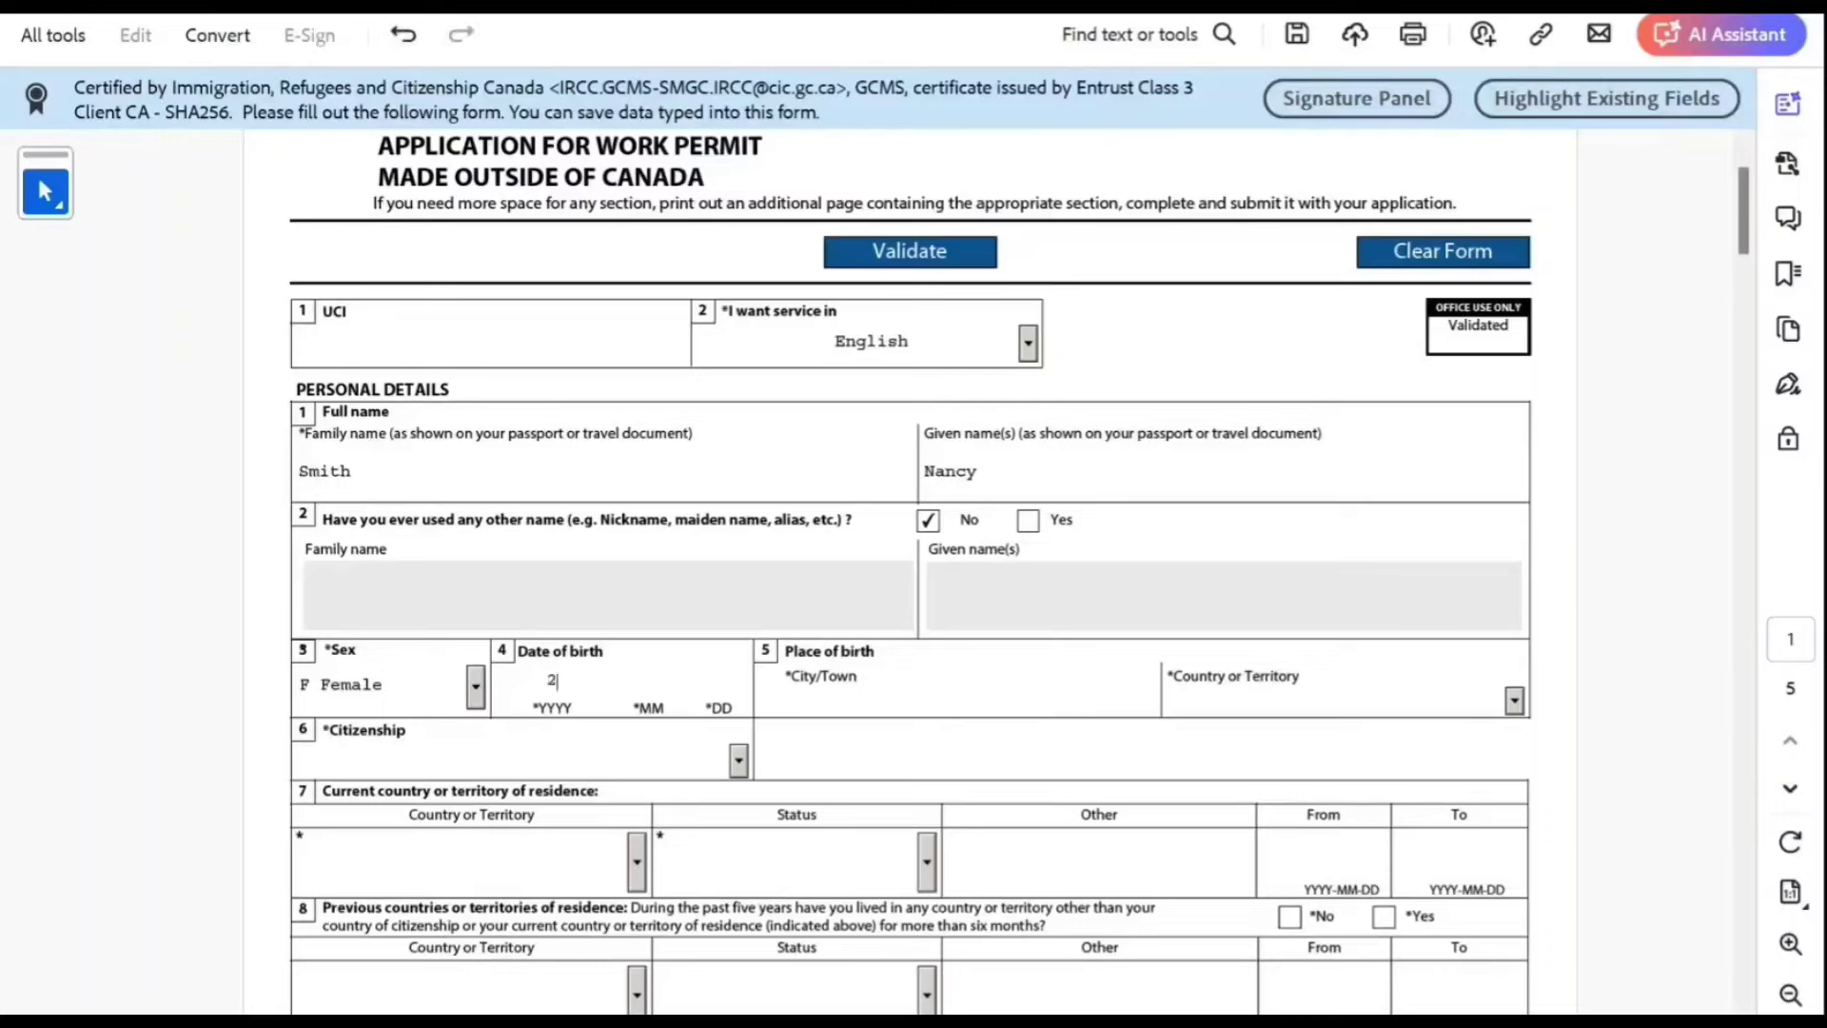
{"action": "type", "text": "000"}
{"action": "type", "text": "1010"}
{"action": "type", "text": "New Del"}
{"action": "type", "text": "hi"}
{"action": "key", "text": "Tab"}
{"action": "type", "text": "in"}
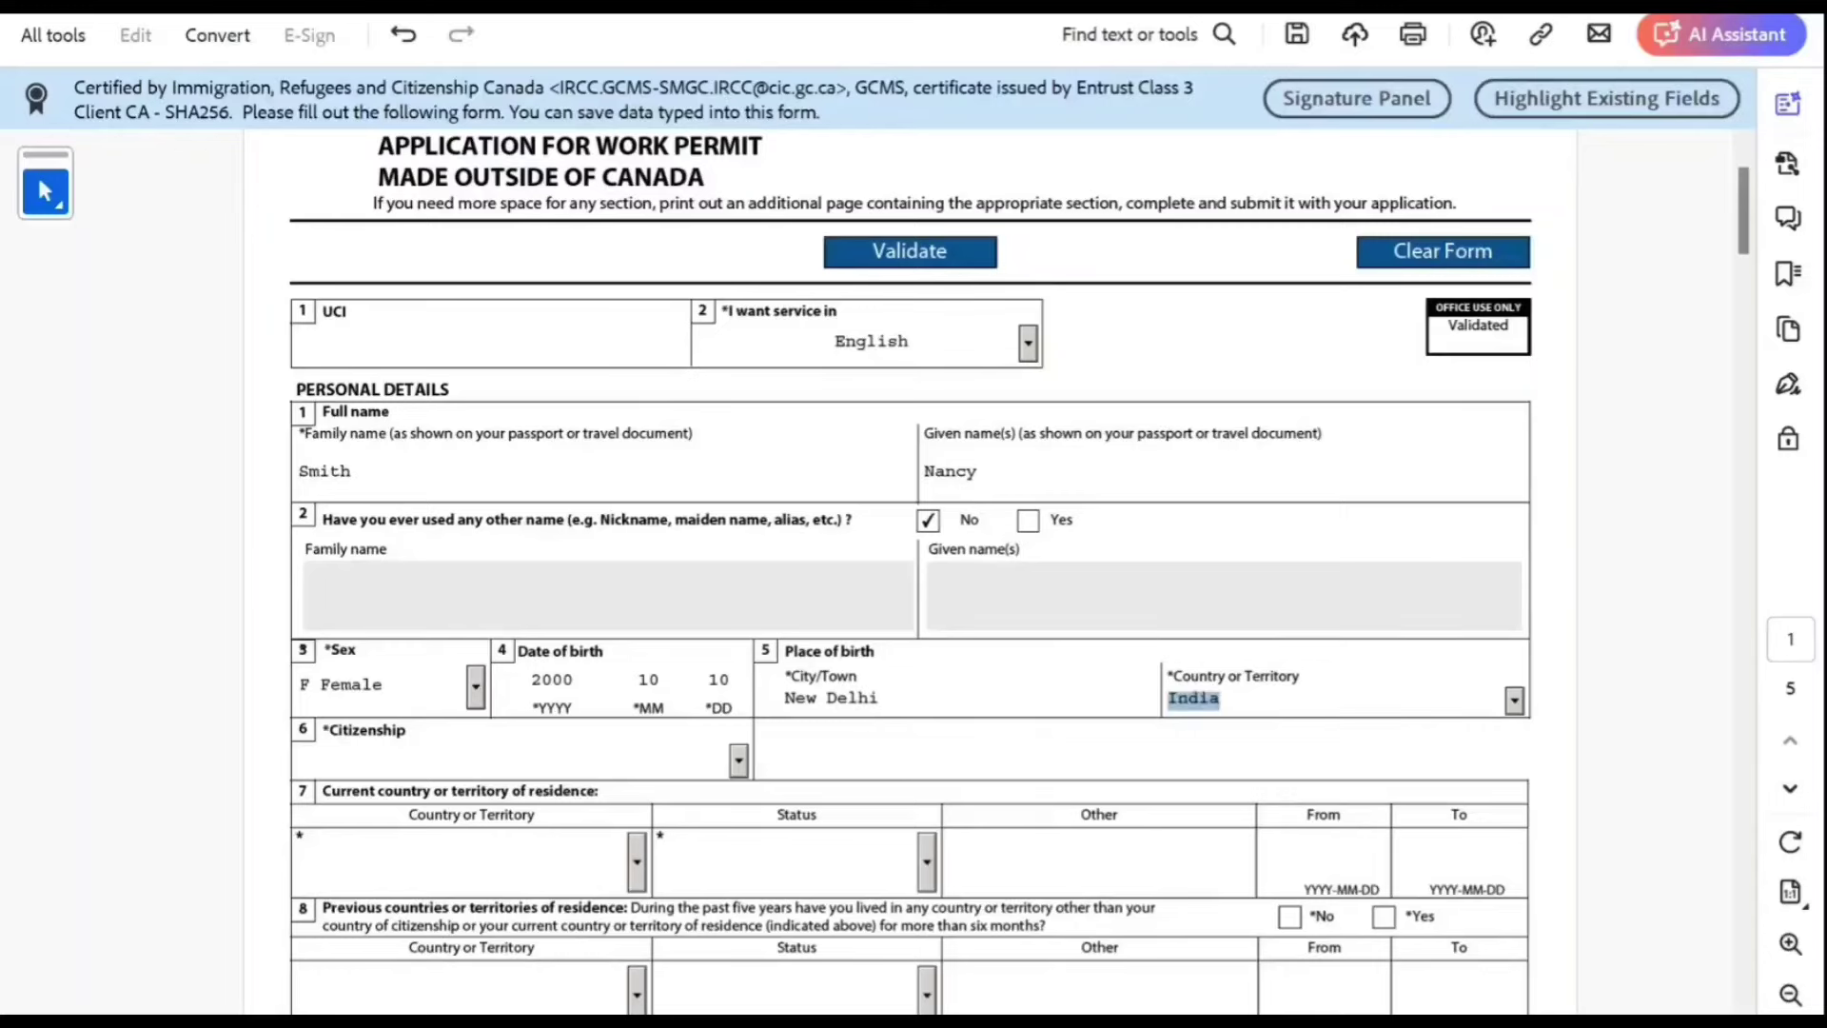
{"action": "key", "text": "Tab"}
{"action": "type", "text": "in"}
{"action": "key", "text": "Tab"}
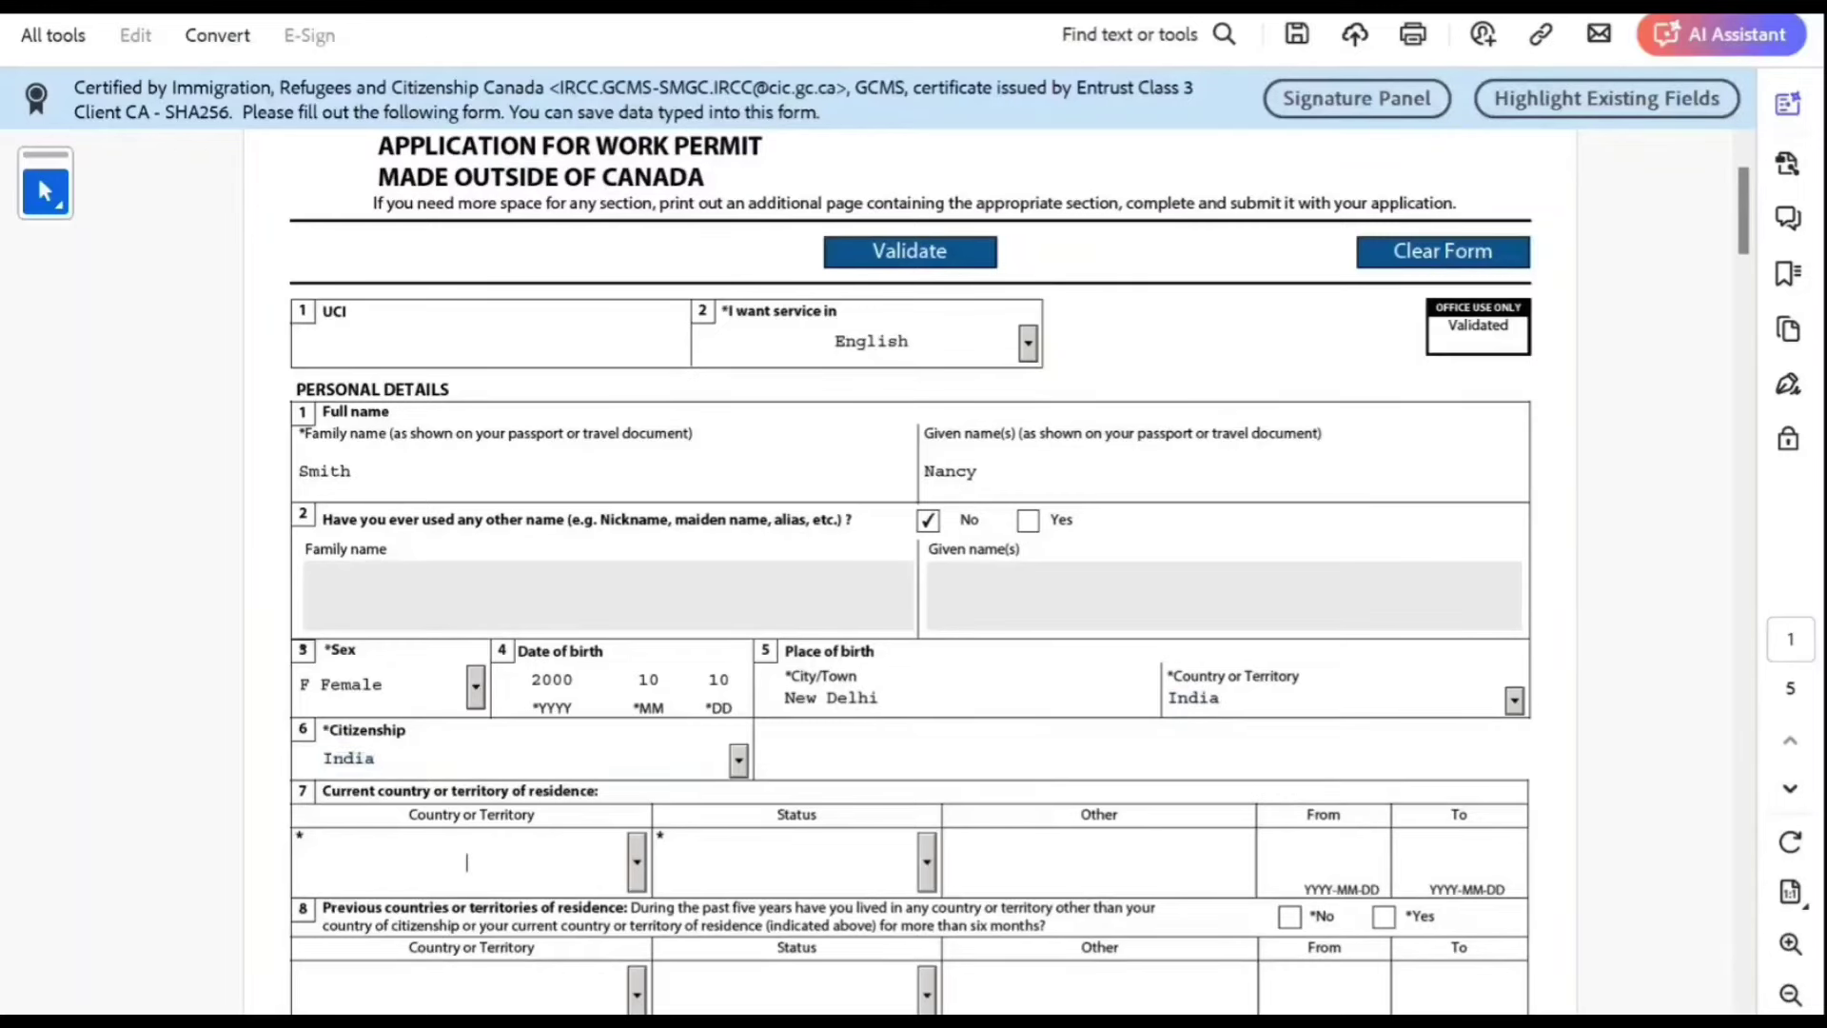
Step: Set current country of residence to India with Citizen status
{"action": "scroll", "coordinate": [1018, 571], "scroll_direction": "down", "scroll_amount": 2}
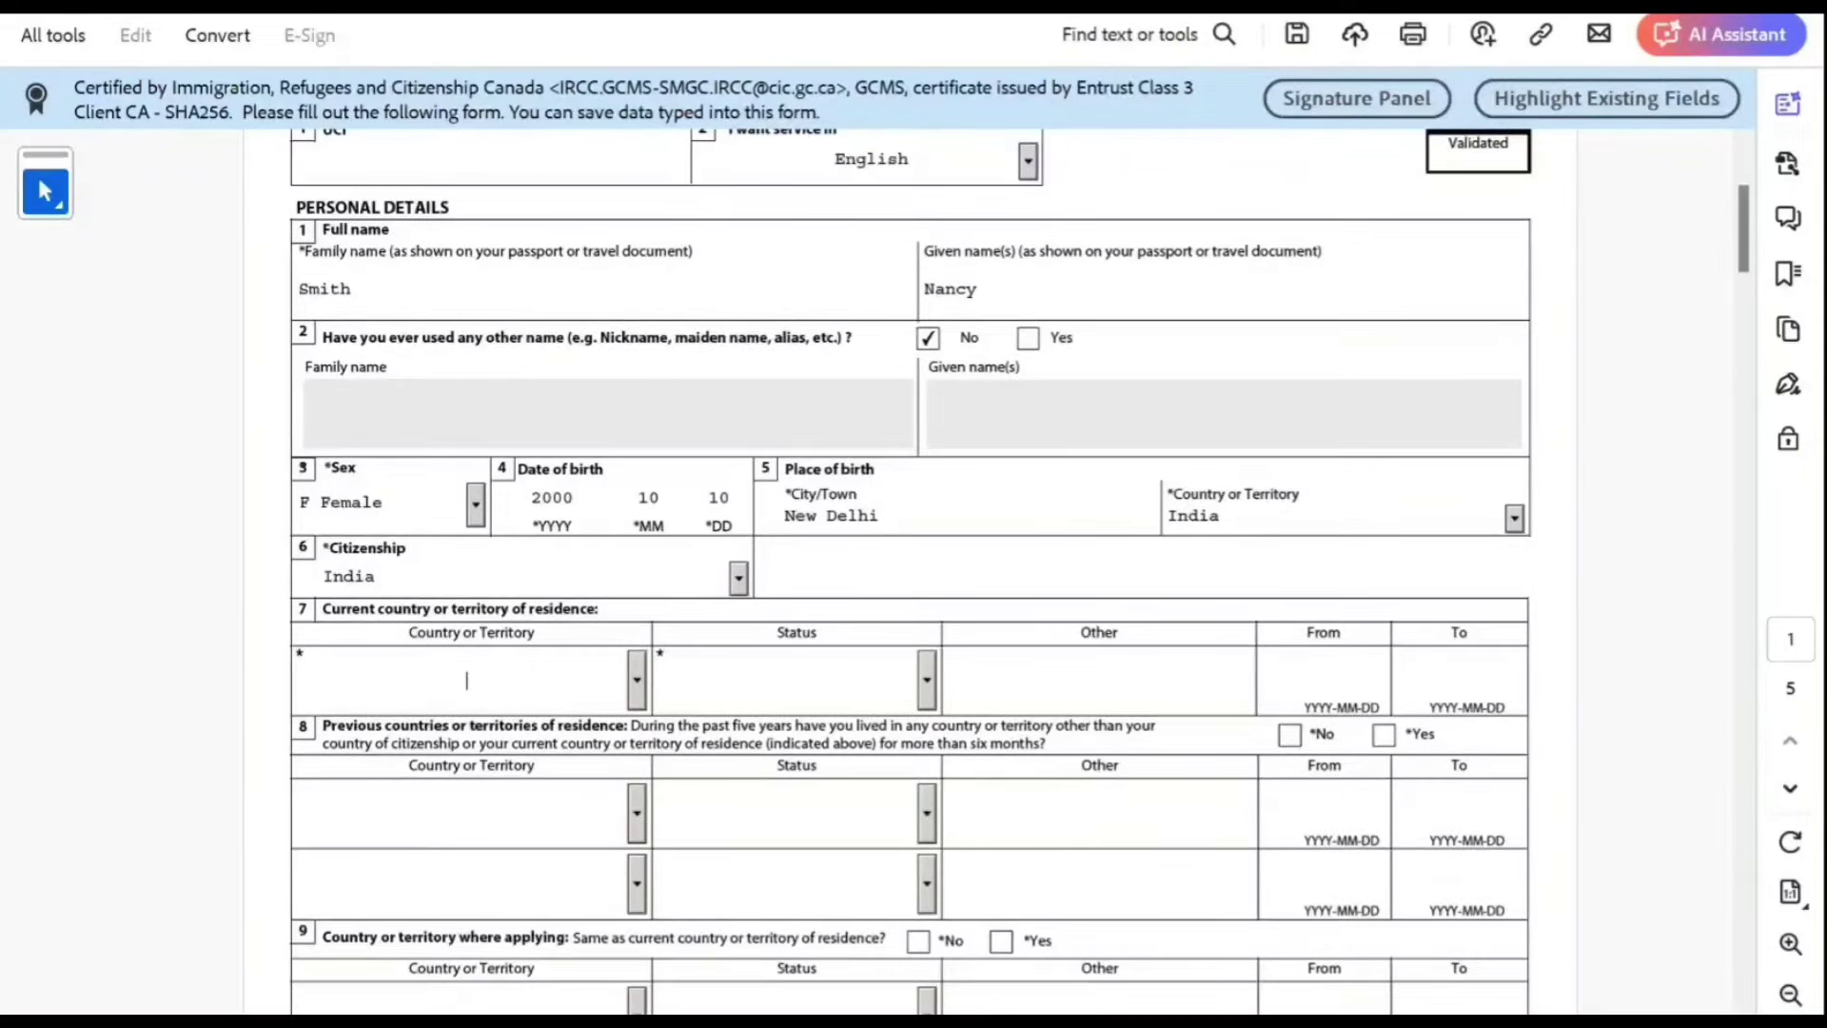
{"action": "type", "text": "in"}
{"action": "key", "text": "Tab"}
{"action": "type", "text": "c"}
{"action": "key", "text": "Tab"}
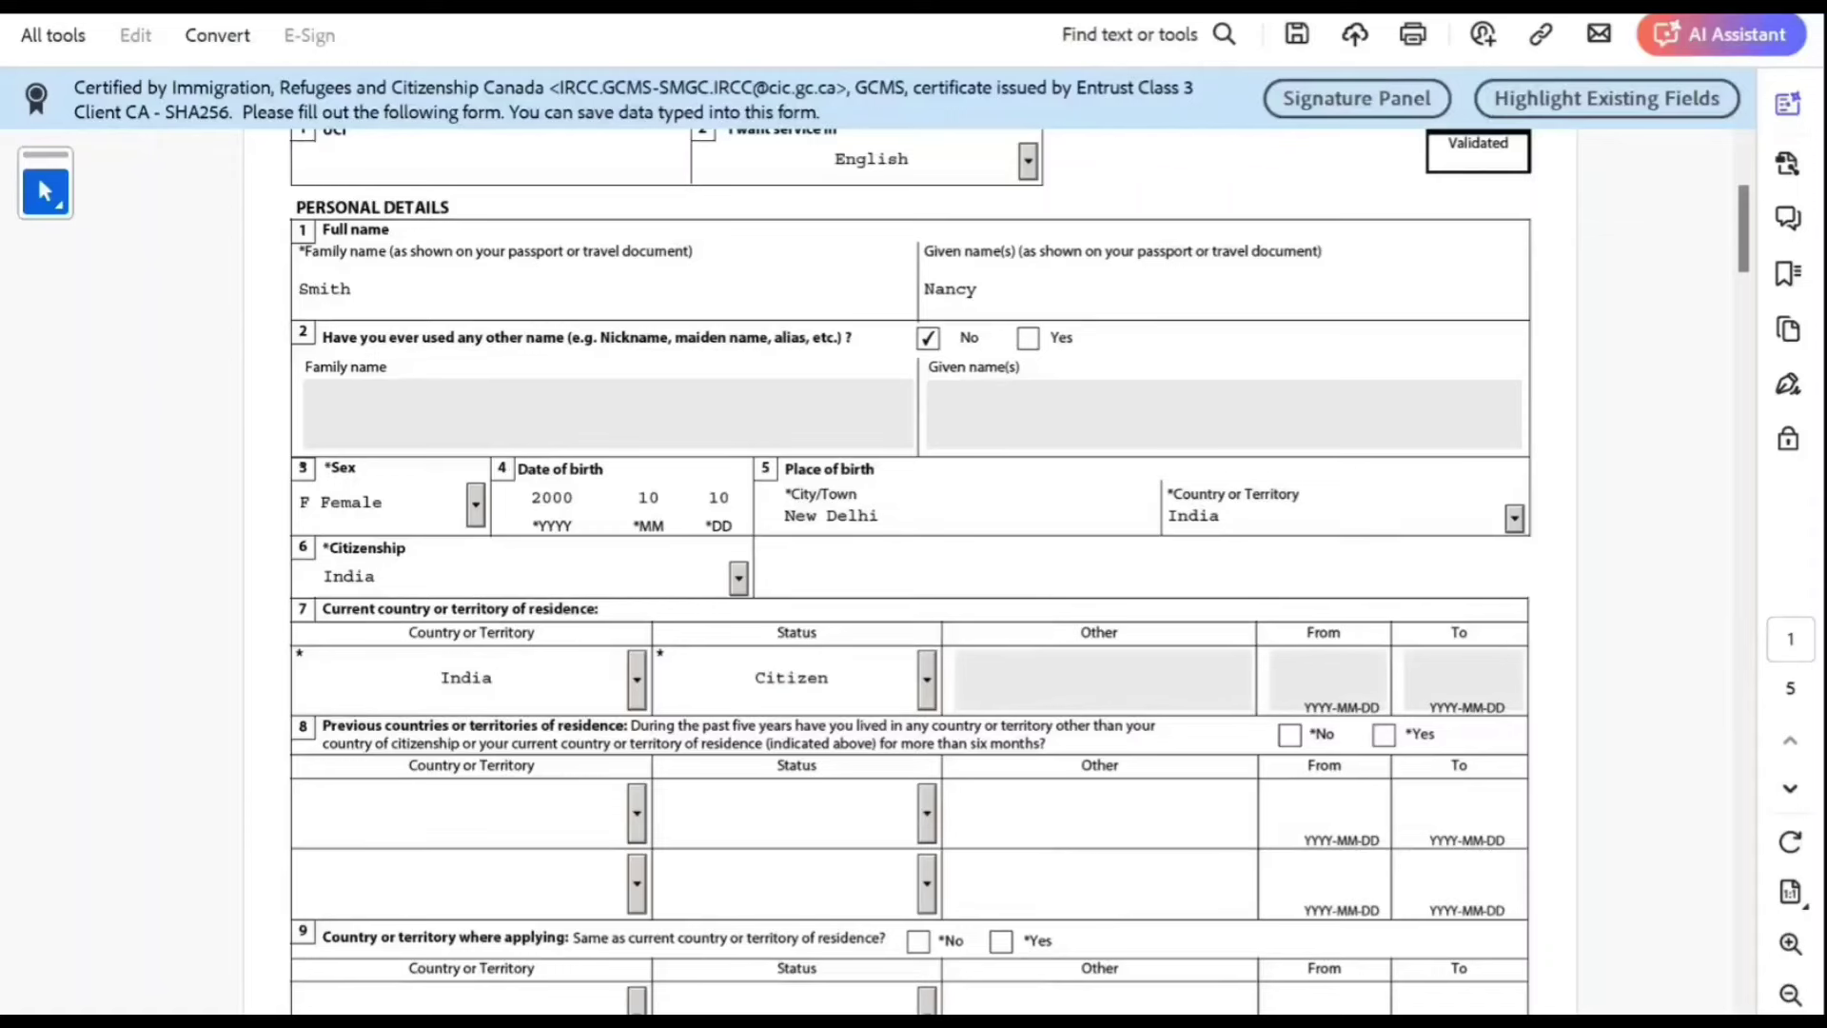
Step: Answer No to previous residences and Yes to applying from the country of residence
{"action": "scroll", "coordinate": [1019, 571], "scroll_direction": "down", "scroll_amount": 2}
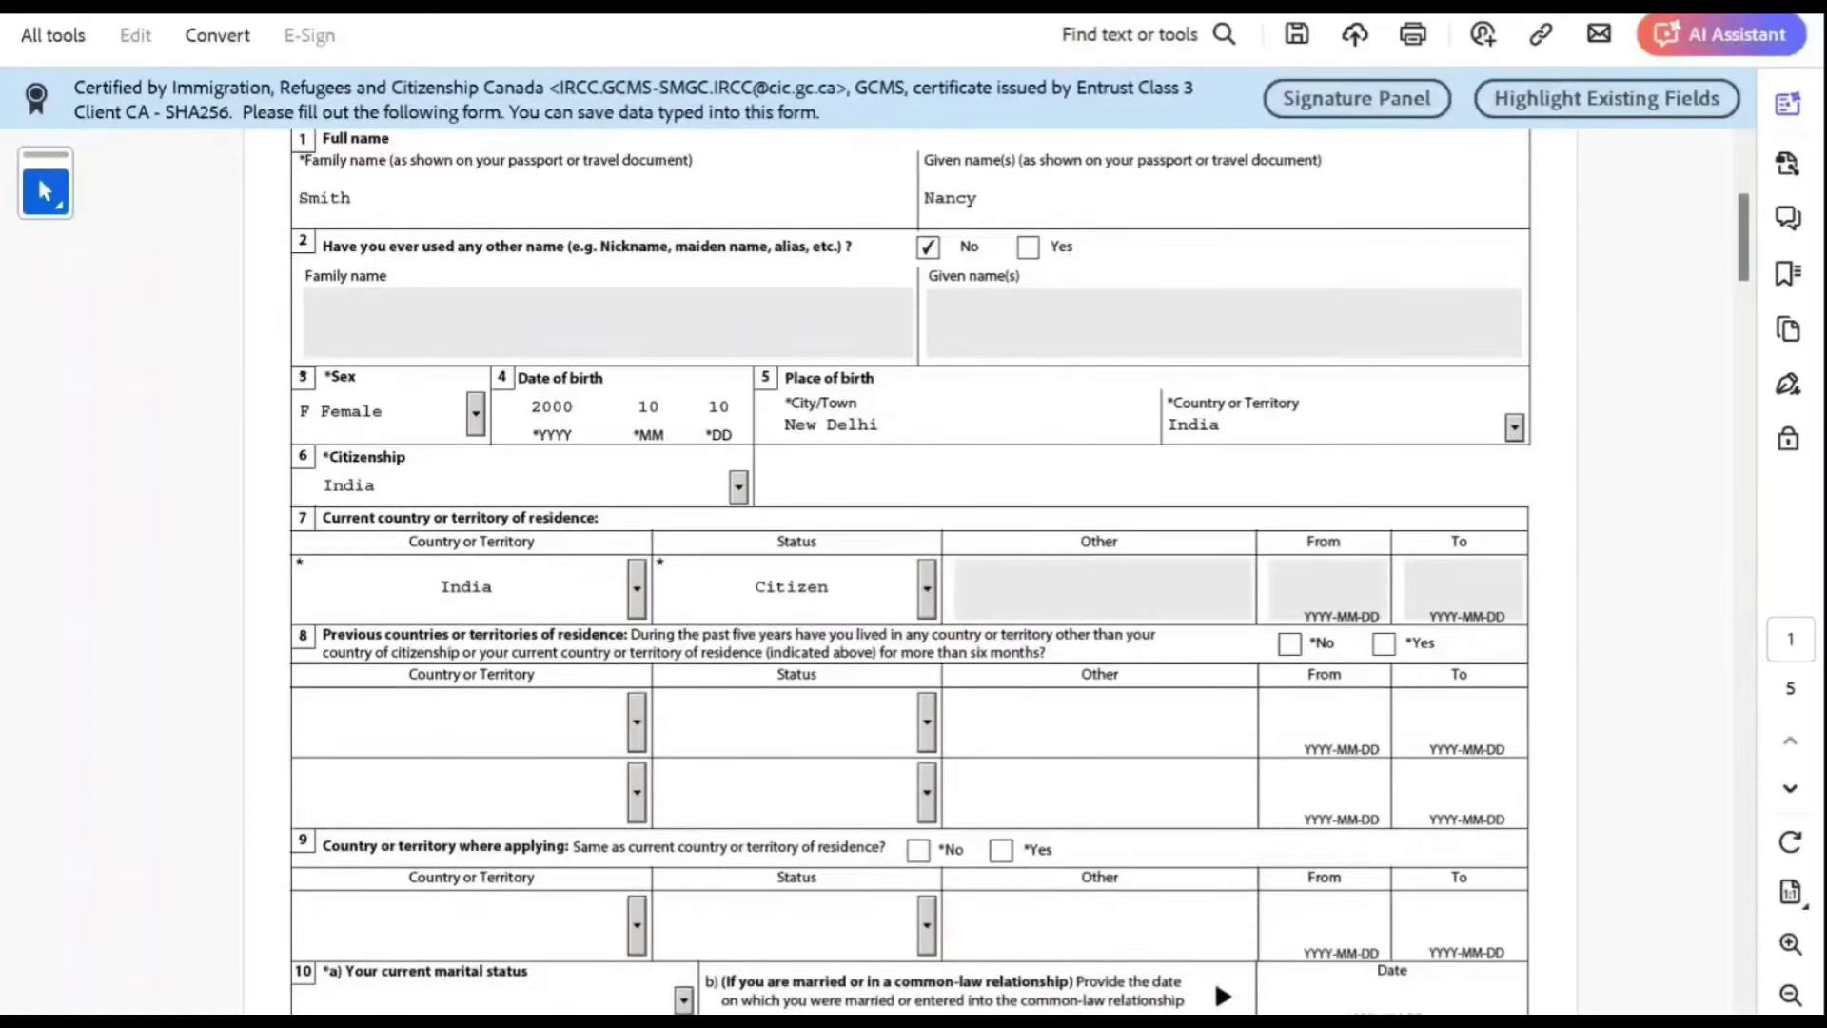
{"action": "scroll", "coordinate": [1019, 570], "scroll_direction": "down", "scroll_amount": 1}
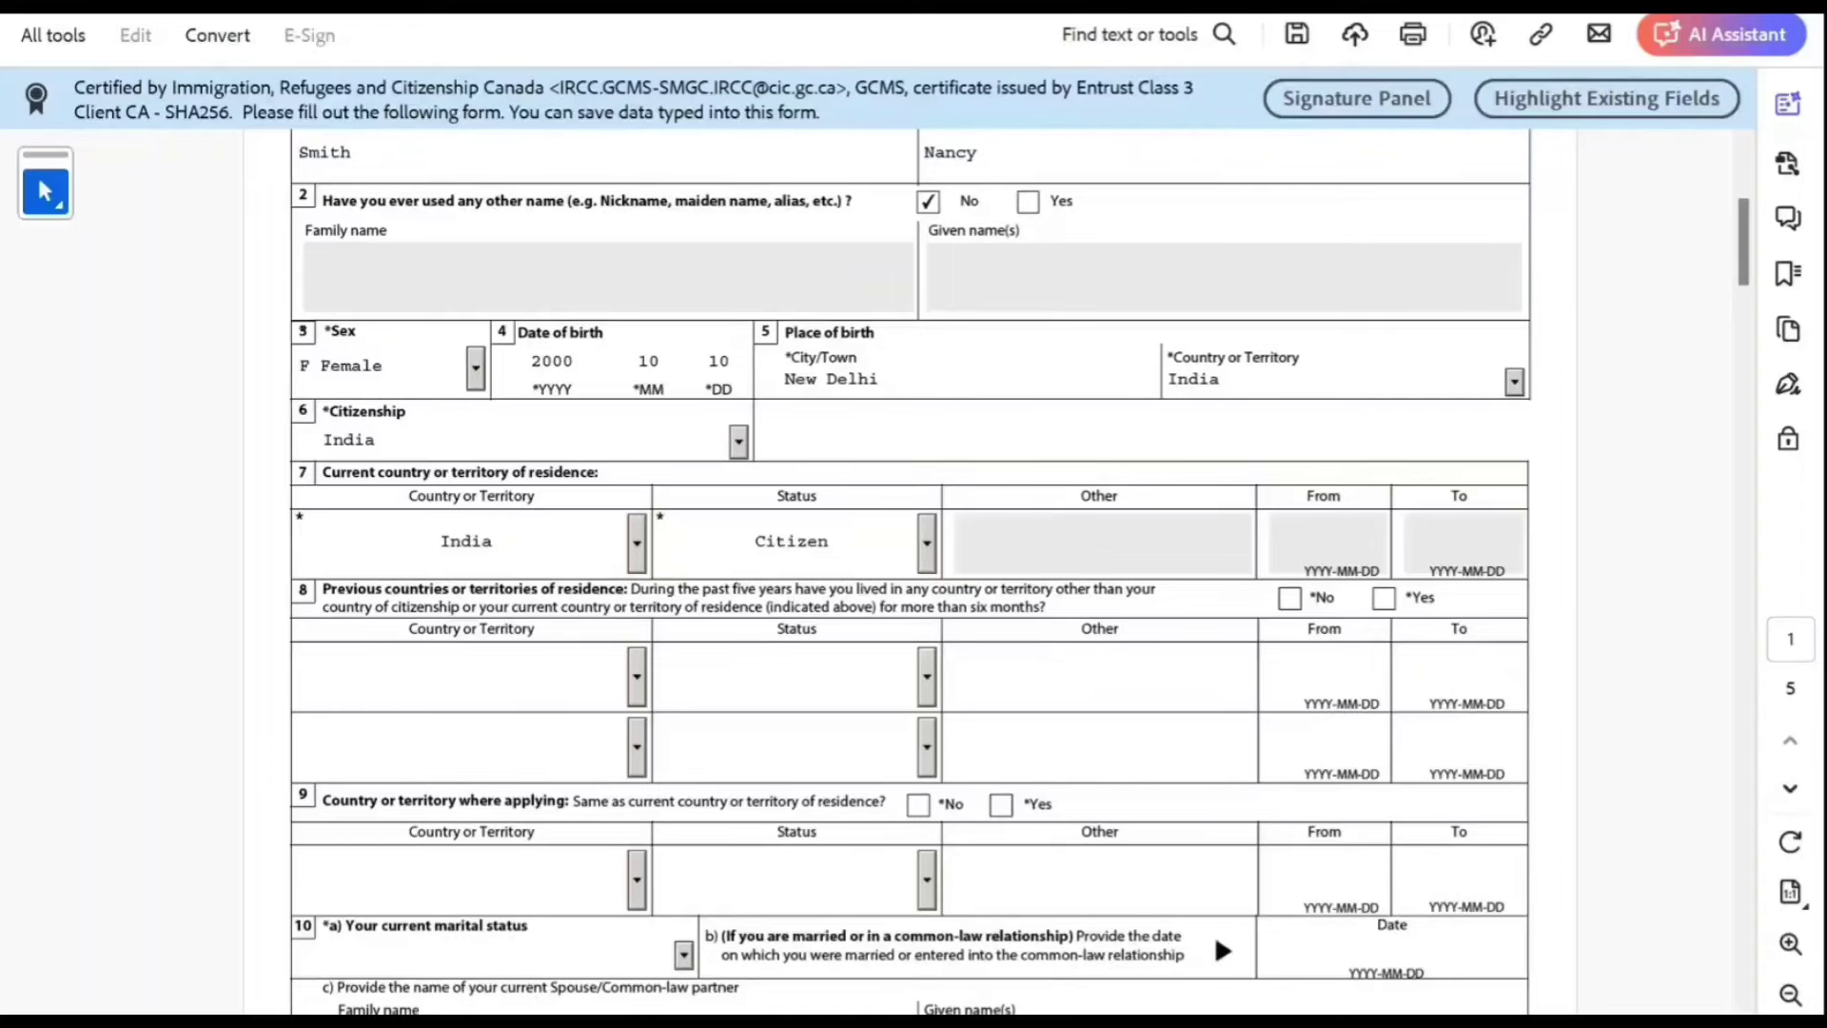
{"action": "scroll", "coordinate": [1019, 571], "scroll_direction": "down", "scroll_amount": 1}
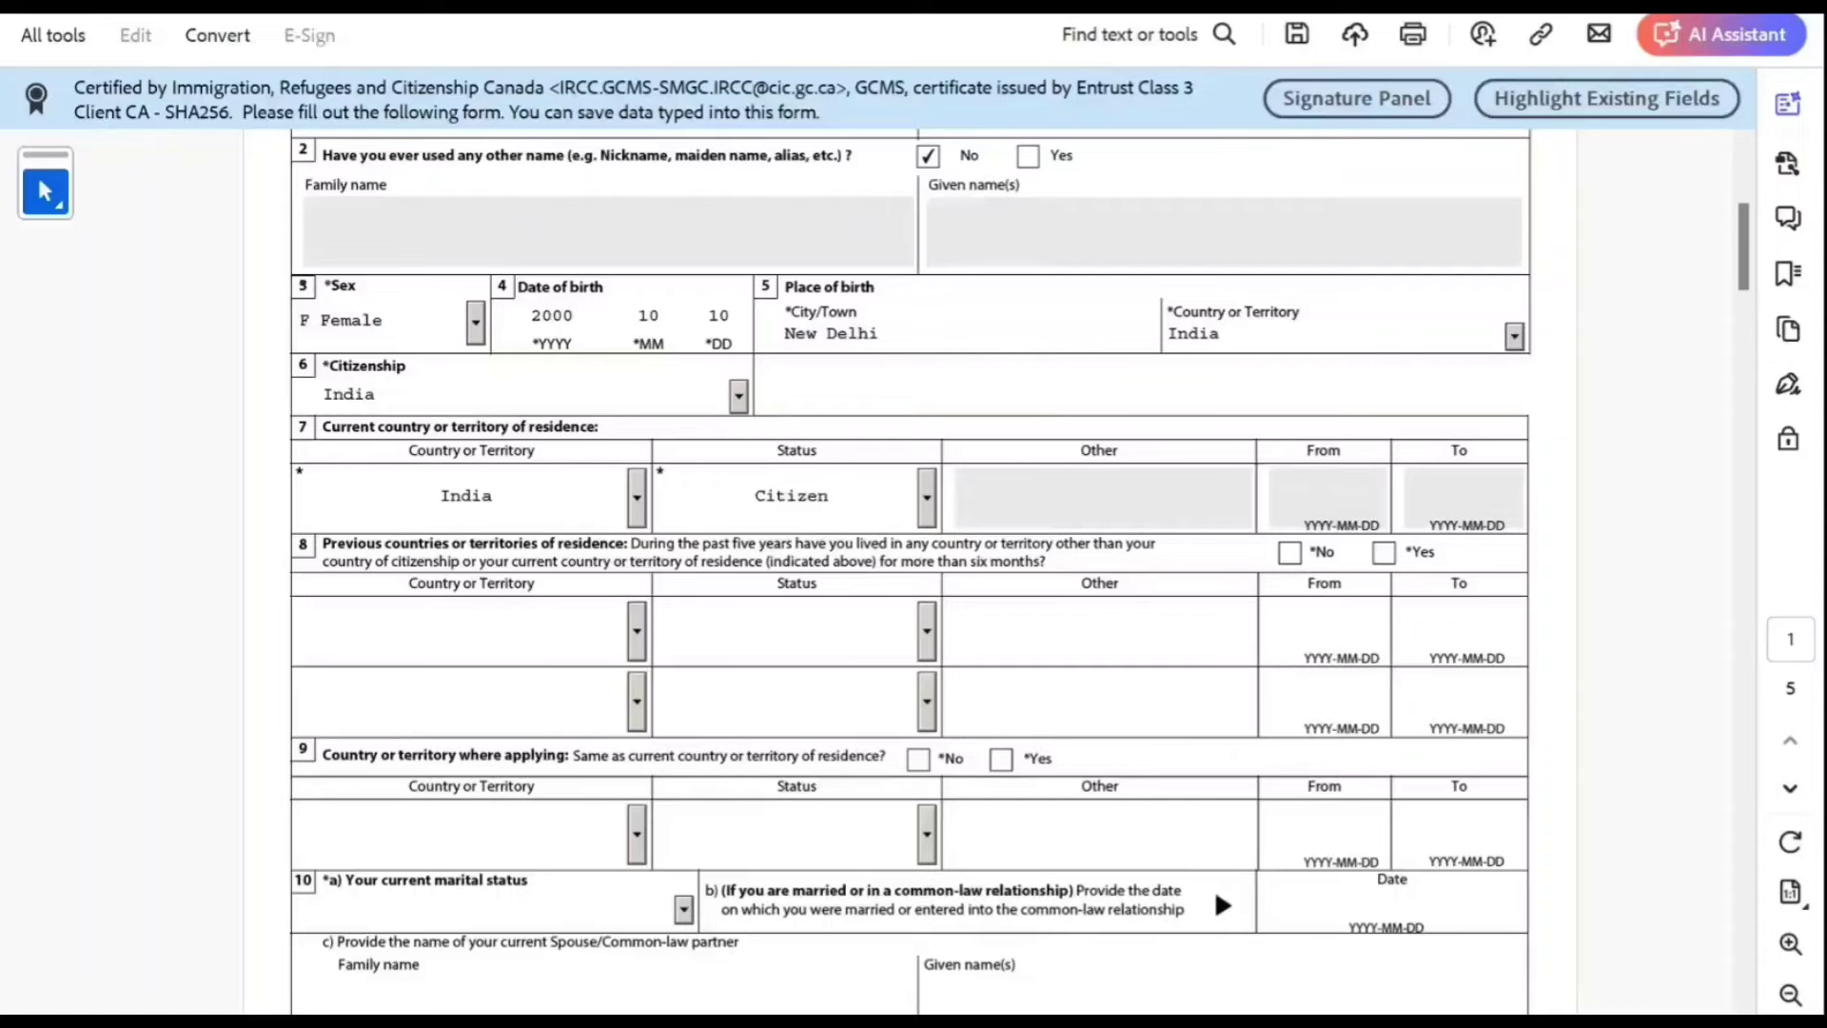
{"action": "left_click", "coordinate": [1289, 553]}
{"action": "scroll", "coordinate": [1289, 552], "scroll_direction": "down", "scroll_amount": 3}
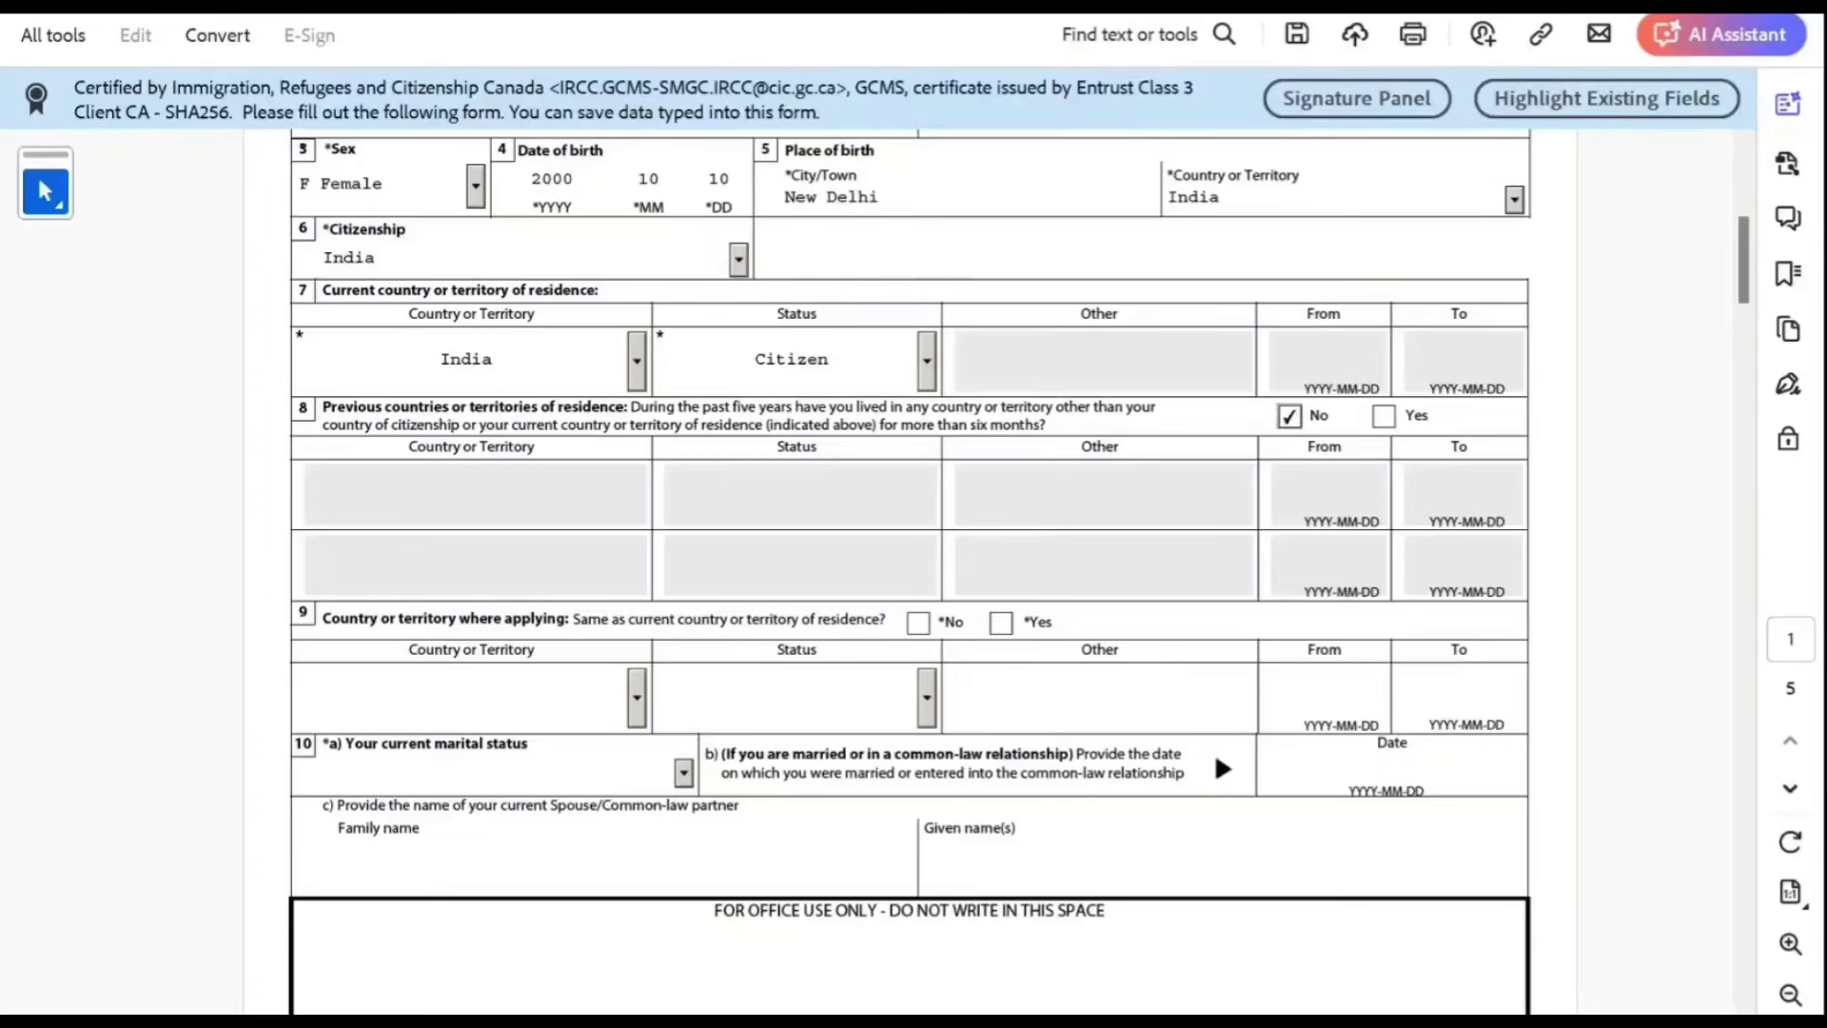
{"action": "left_click", "coordinate": [1001, 622]}
{"action": "scroll", "coordinate": [1001, 623], "scroll_direction": "down", "scroll_amount": 3}
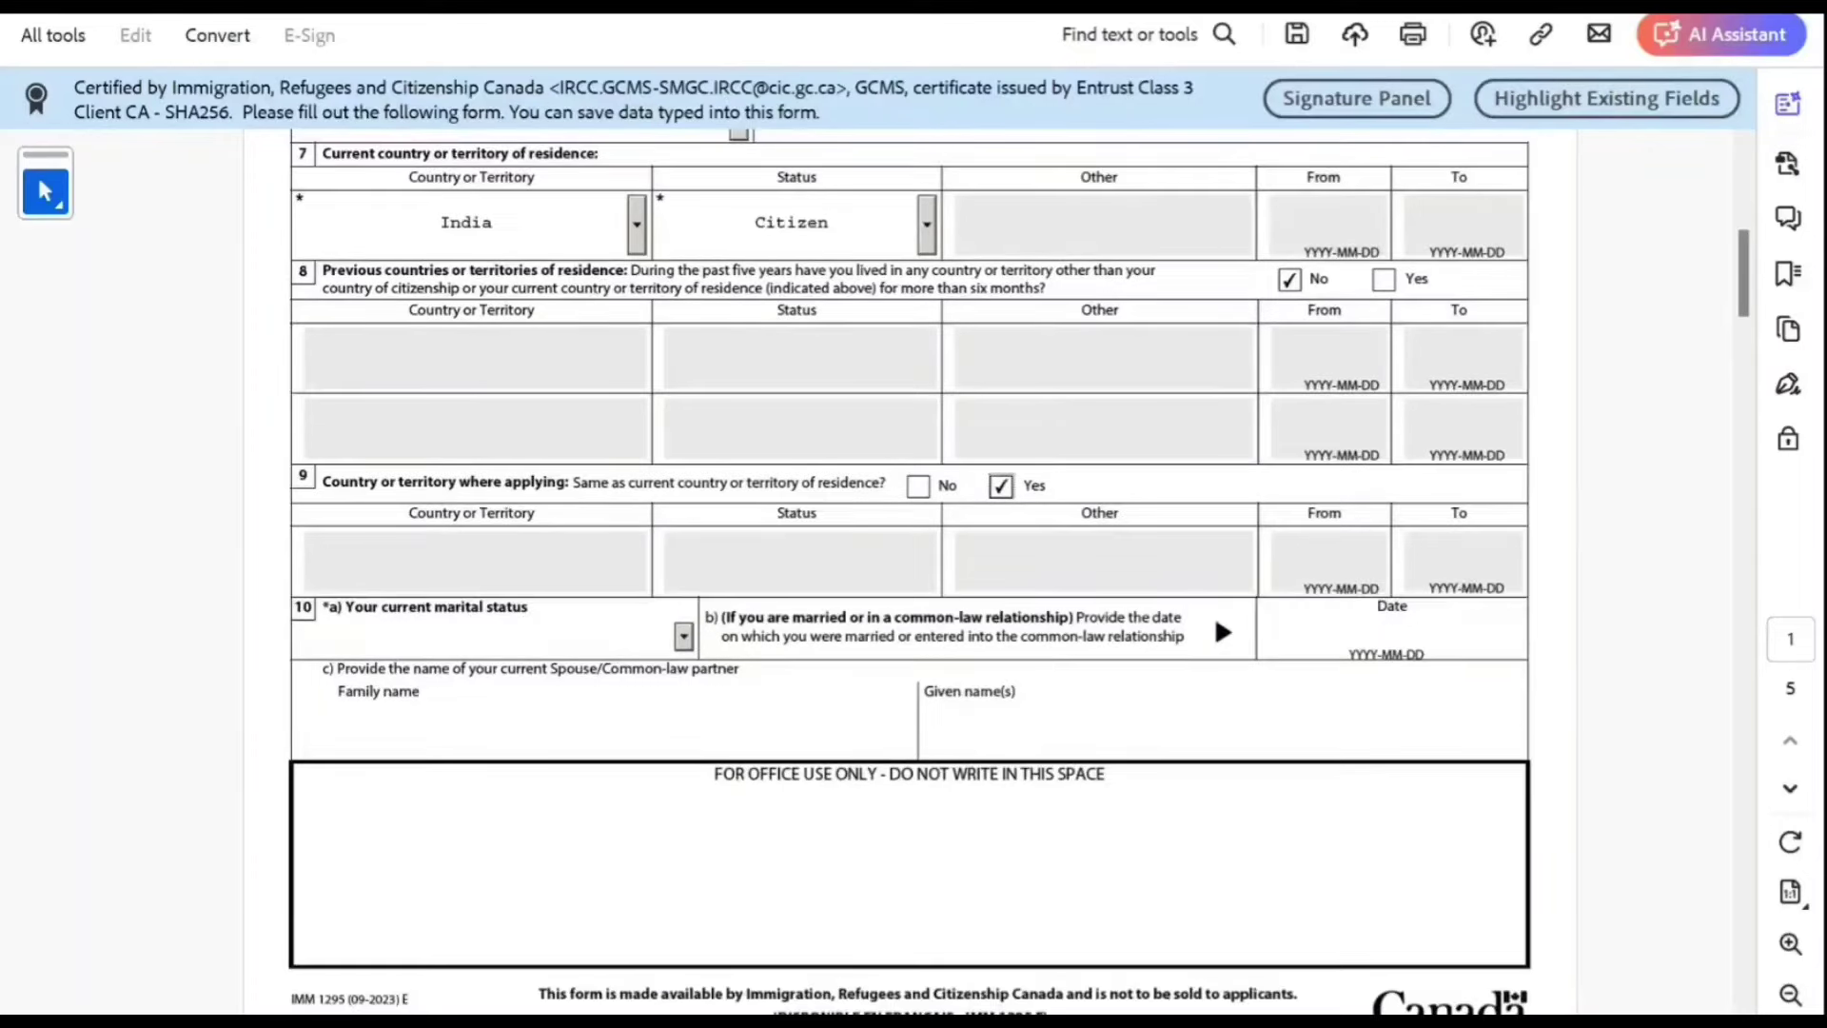
Step: Set marital status to Married with marriage date 2021-11-10
{"action": "left_click", "coordinate": [683, 635]}
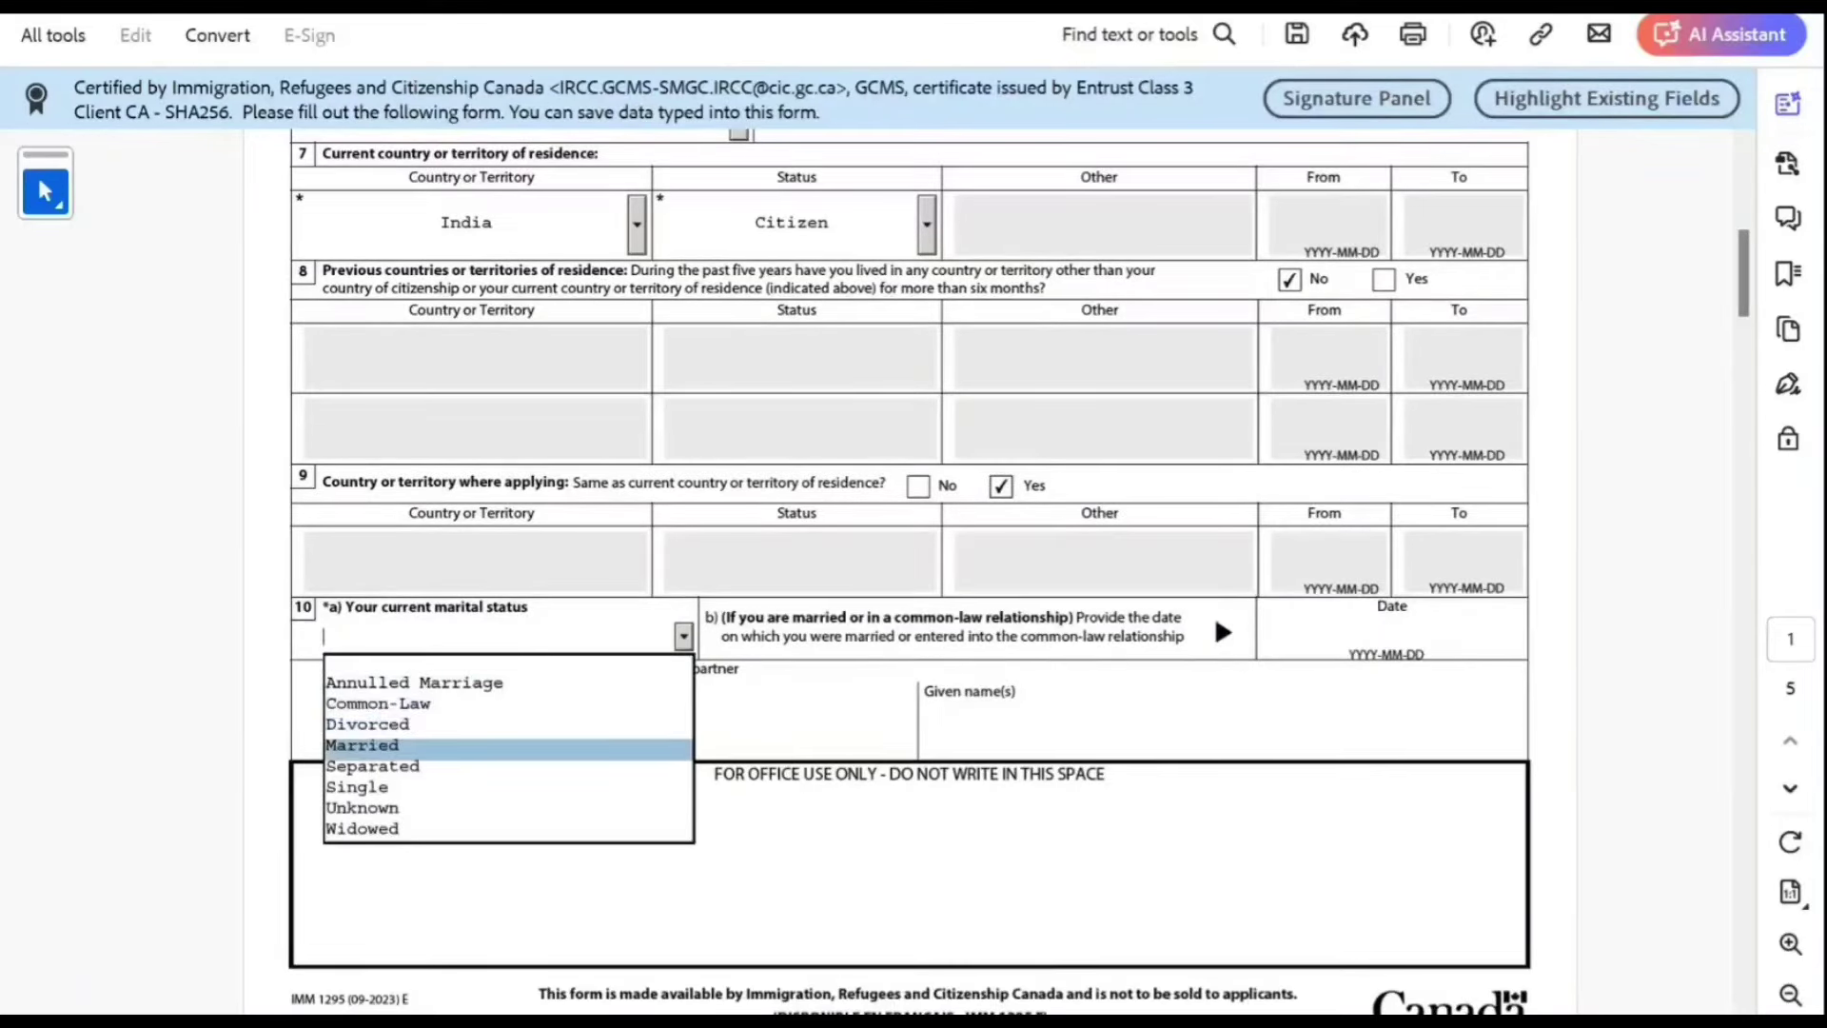
{"action": "left_click", "coordinate": [508, 748]}
{"action": "key", "text": "Return"}
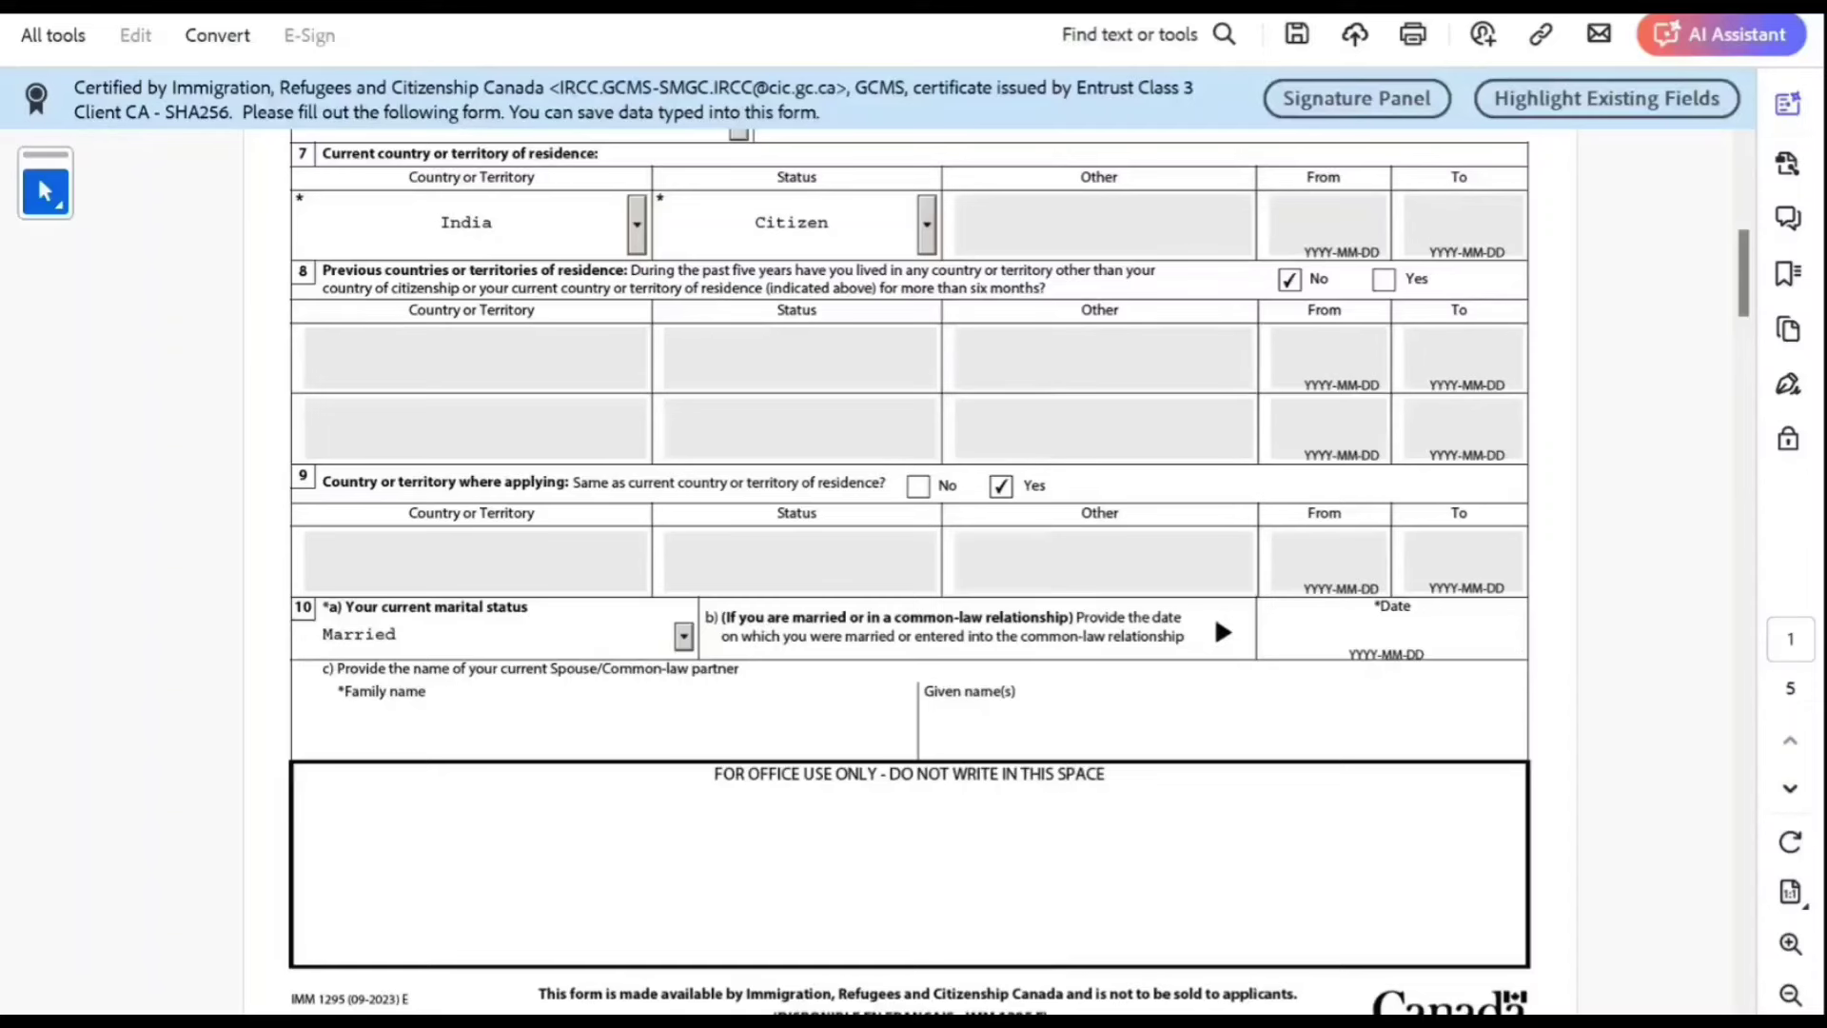
{"action": "key", "text": "Tab"}
{"action": "type", "text": "2021"}
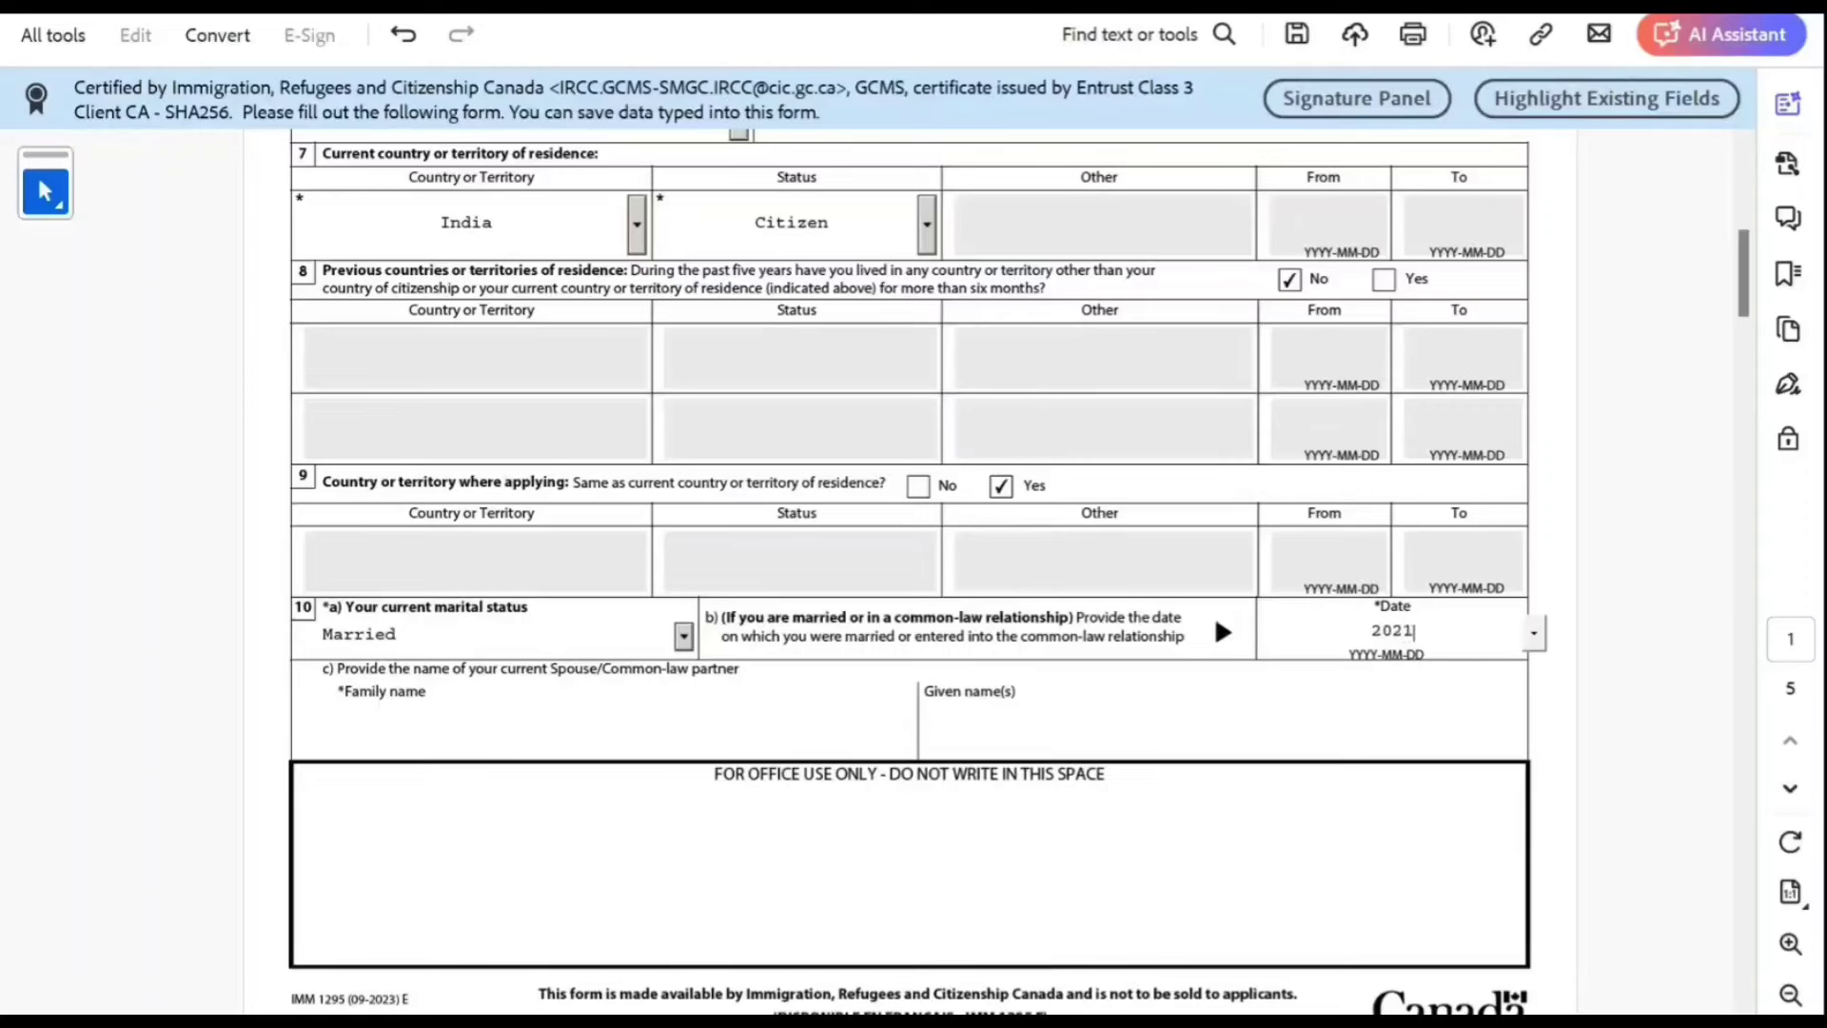
{"action": "type", "text": "1110"}
{"action": "key", "text": "Tab"}
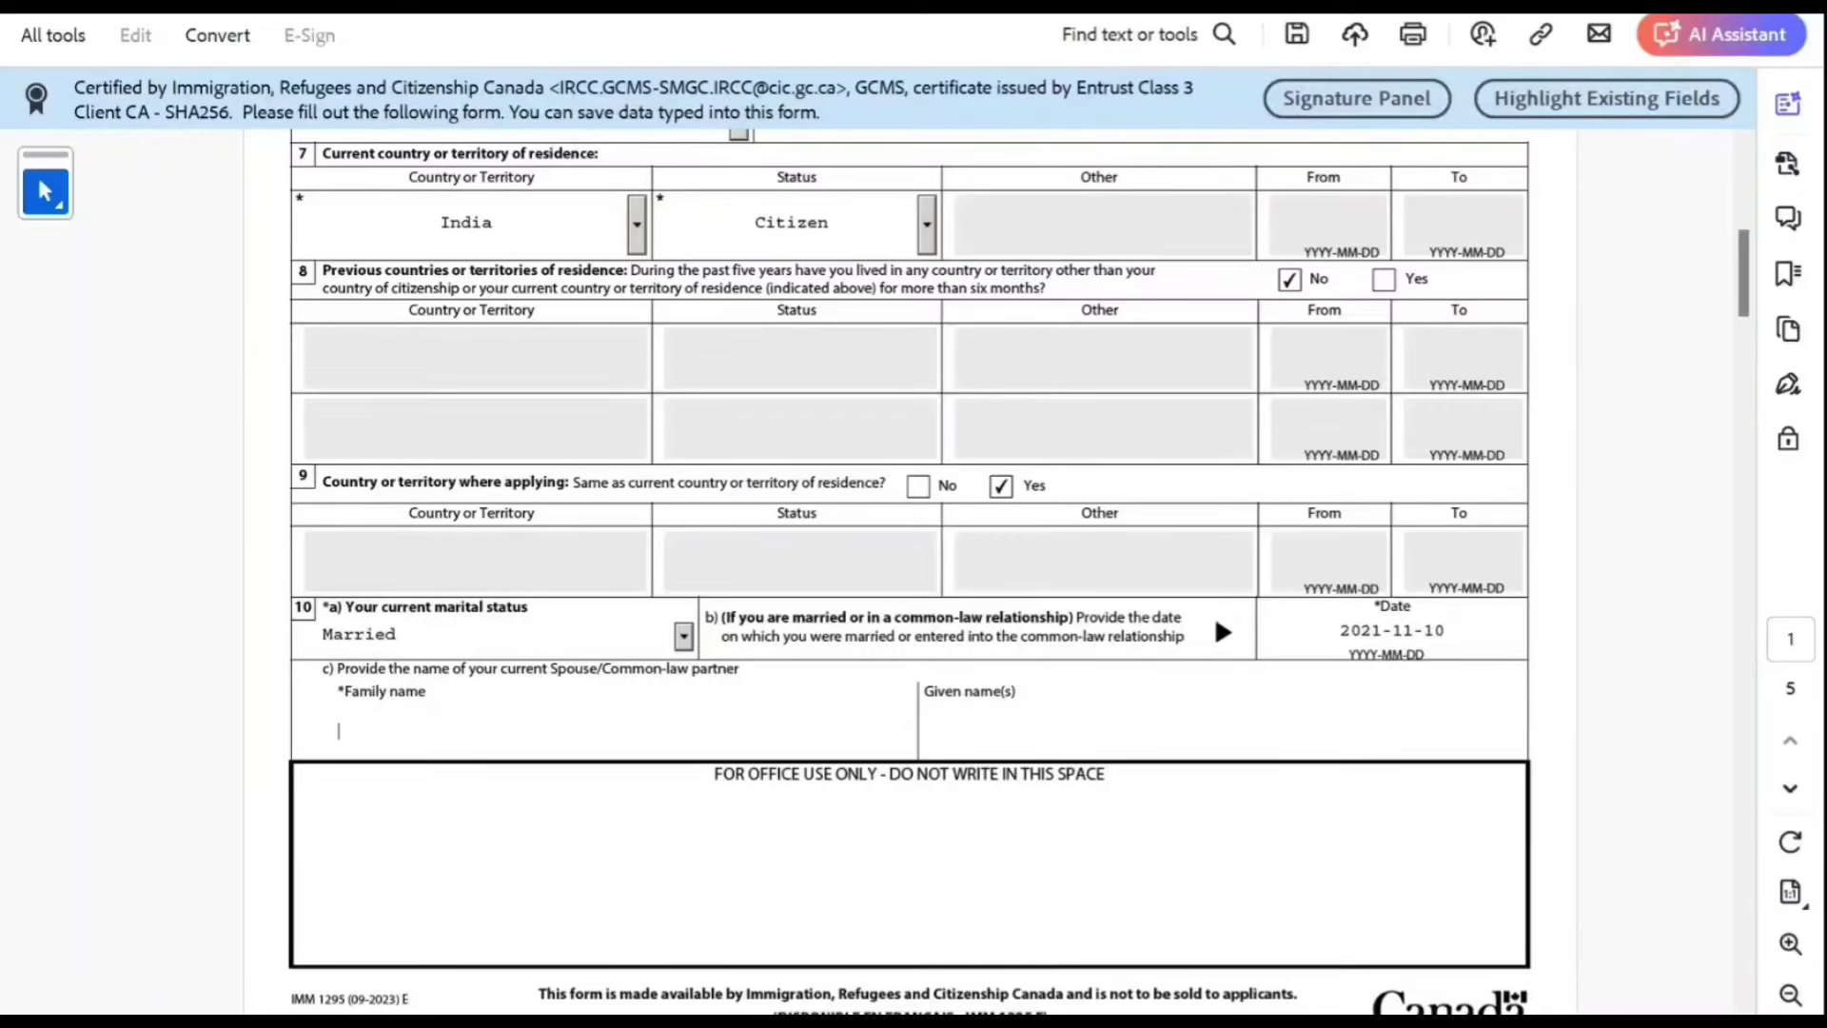
{"action": "scroll", "coordinate": [996, 571], "scroll_direction": "down", "scroll_amount": 2}
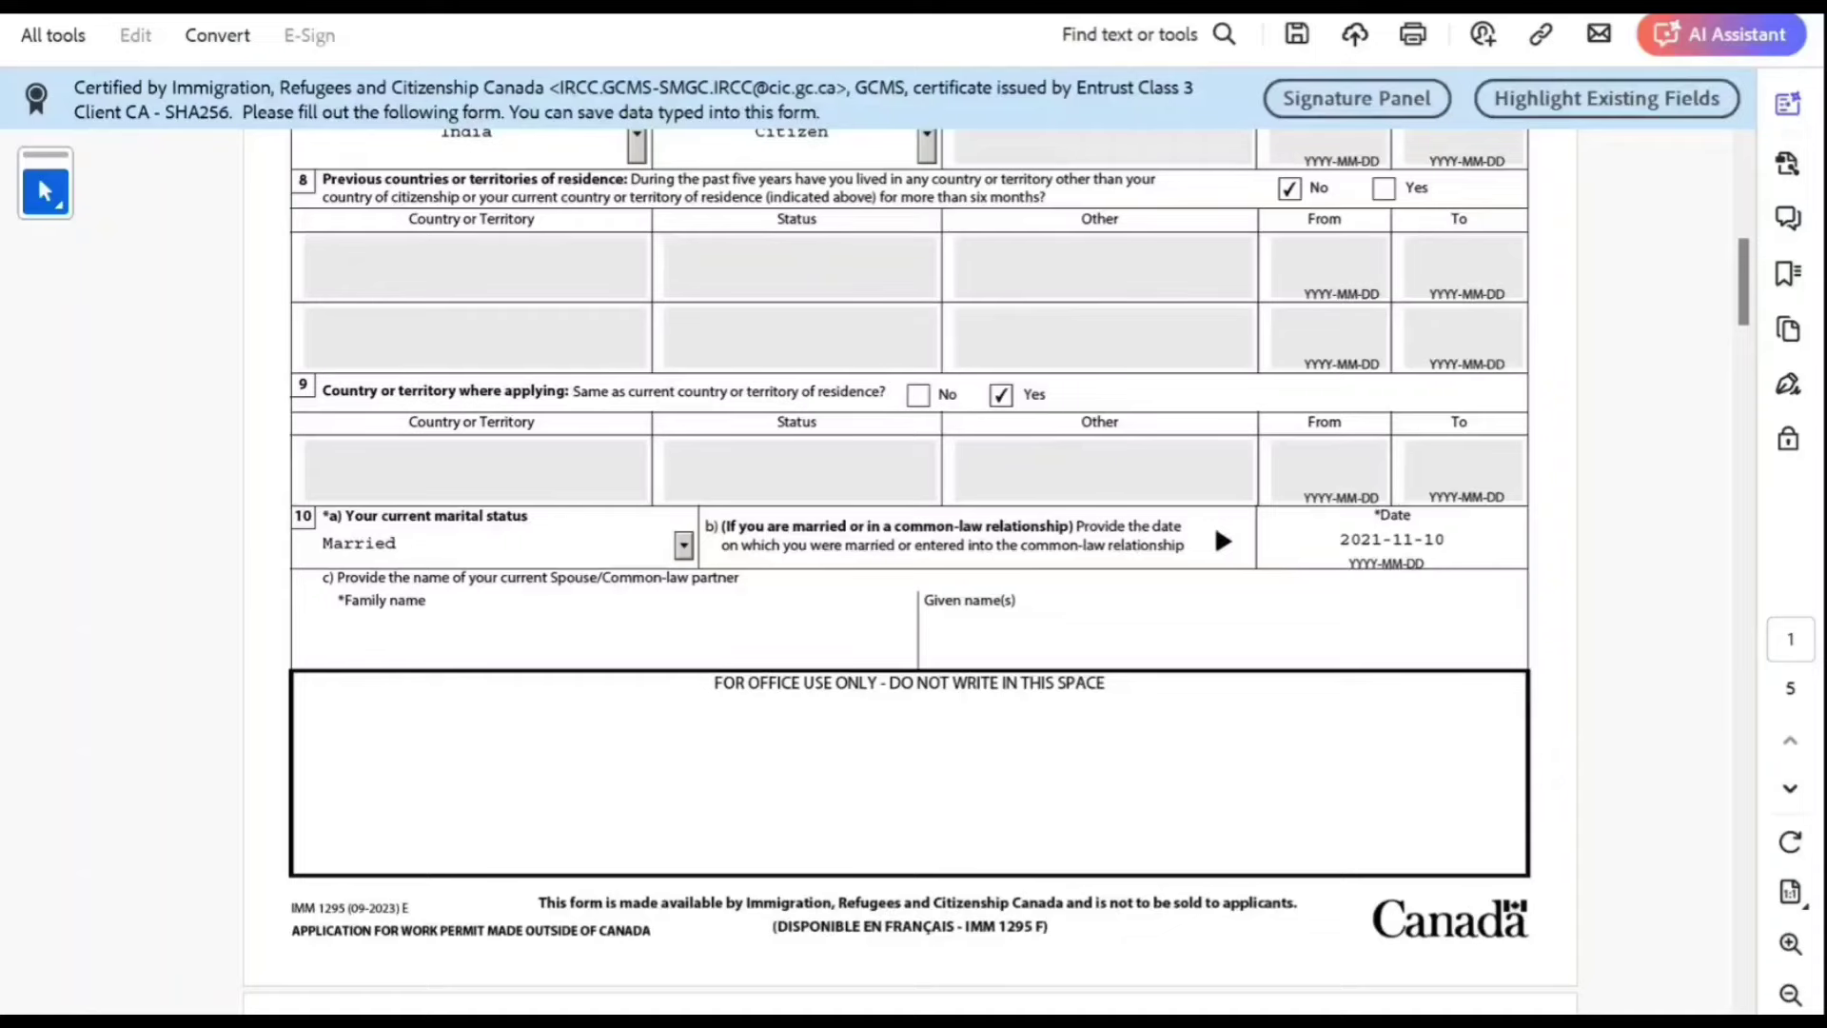
Step: Enter the spouse's family and given names and answer No to any previous marriage
{"action": "type", "text": "Smith"}
{"action": "key", "text": "Tab"}
{"action": "type", "text": "John"}
{"action": "key", "text": "Tab"}
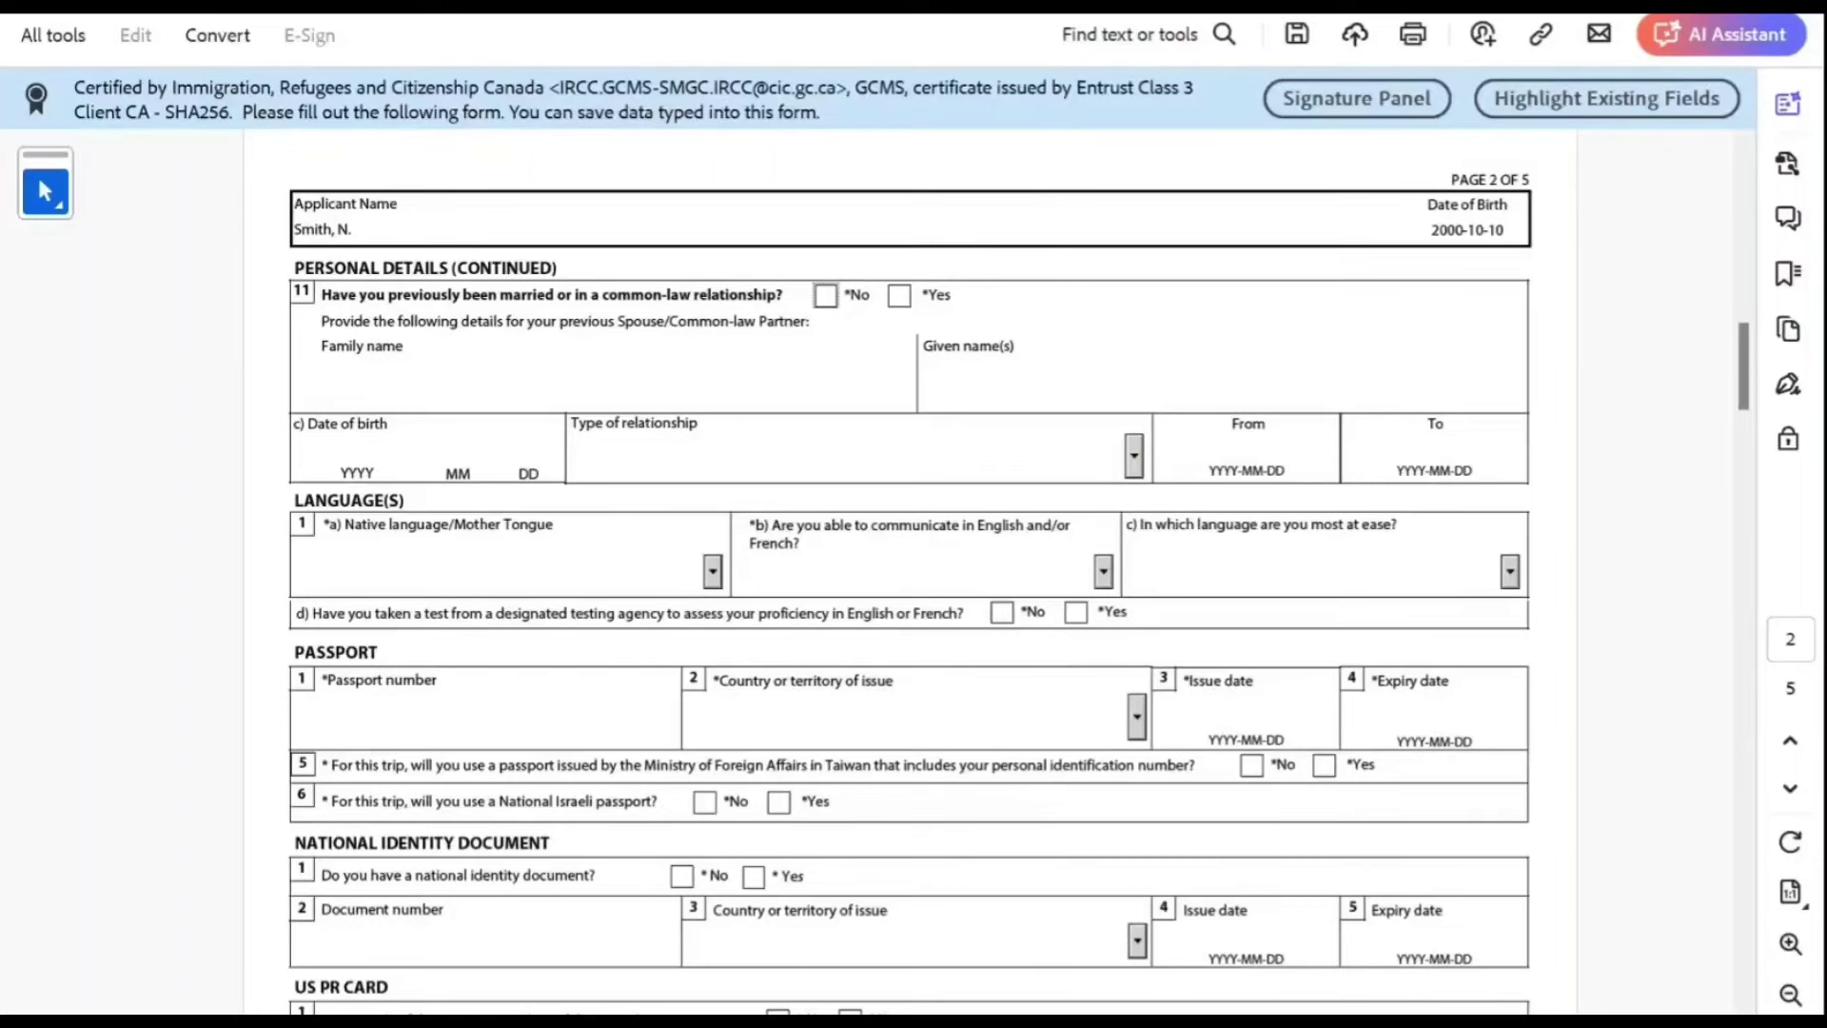
{"action": "key", "text": "space"}
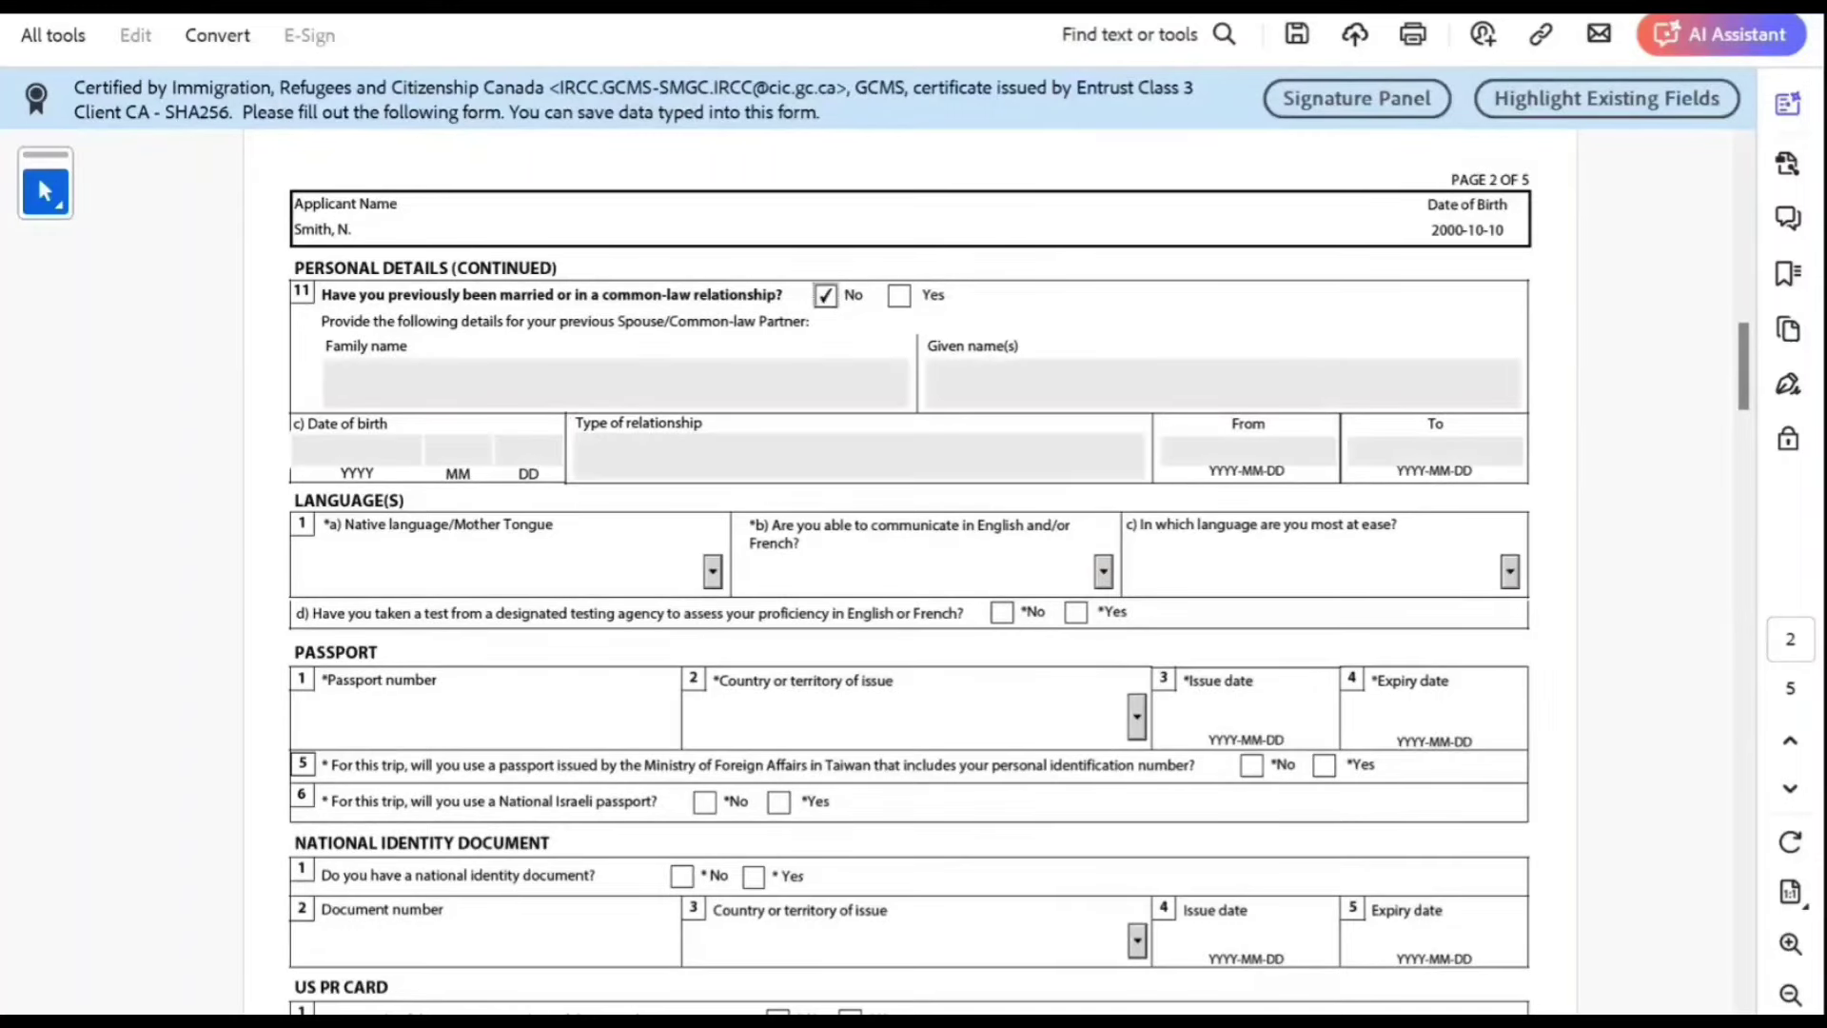
Step: Set native language to Hindi and English as the official language used
{"action": "key", "text": "Tab"}
{"action": "type", "text": "Harary"}
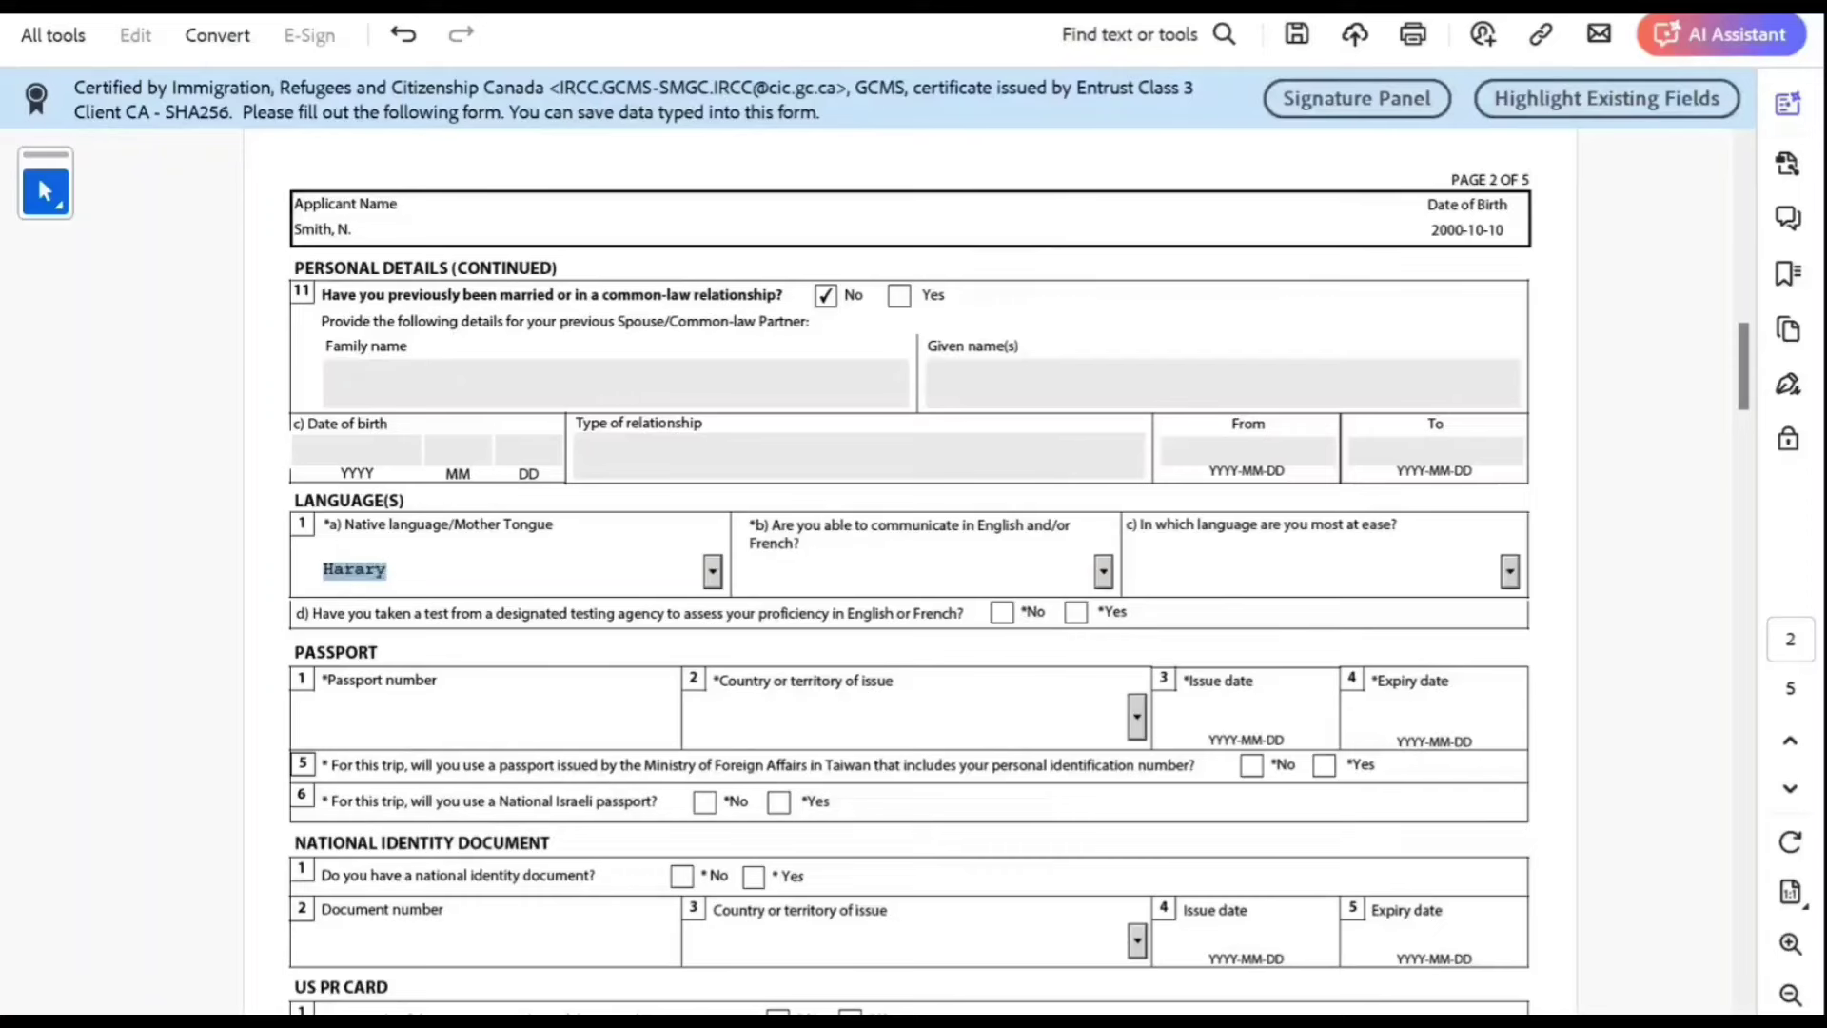
{"action": "key", "text": "Down"}
{"action": "key", "text": "Down"}
{"action": "key", "text": "Down"}
{"action": "key", "text": "Down"}
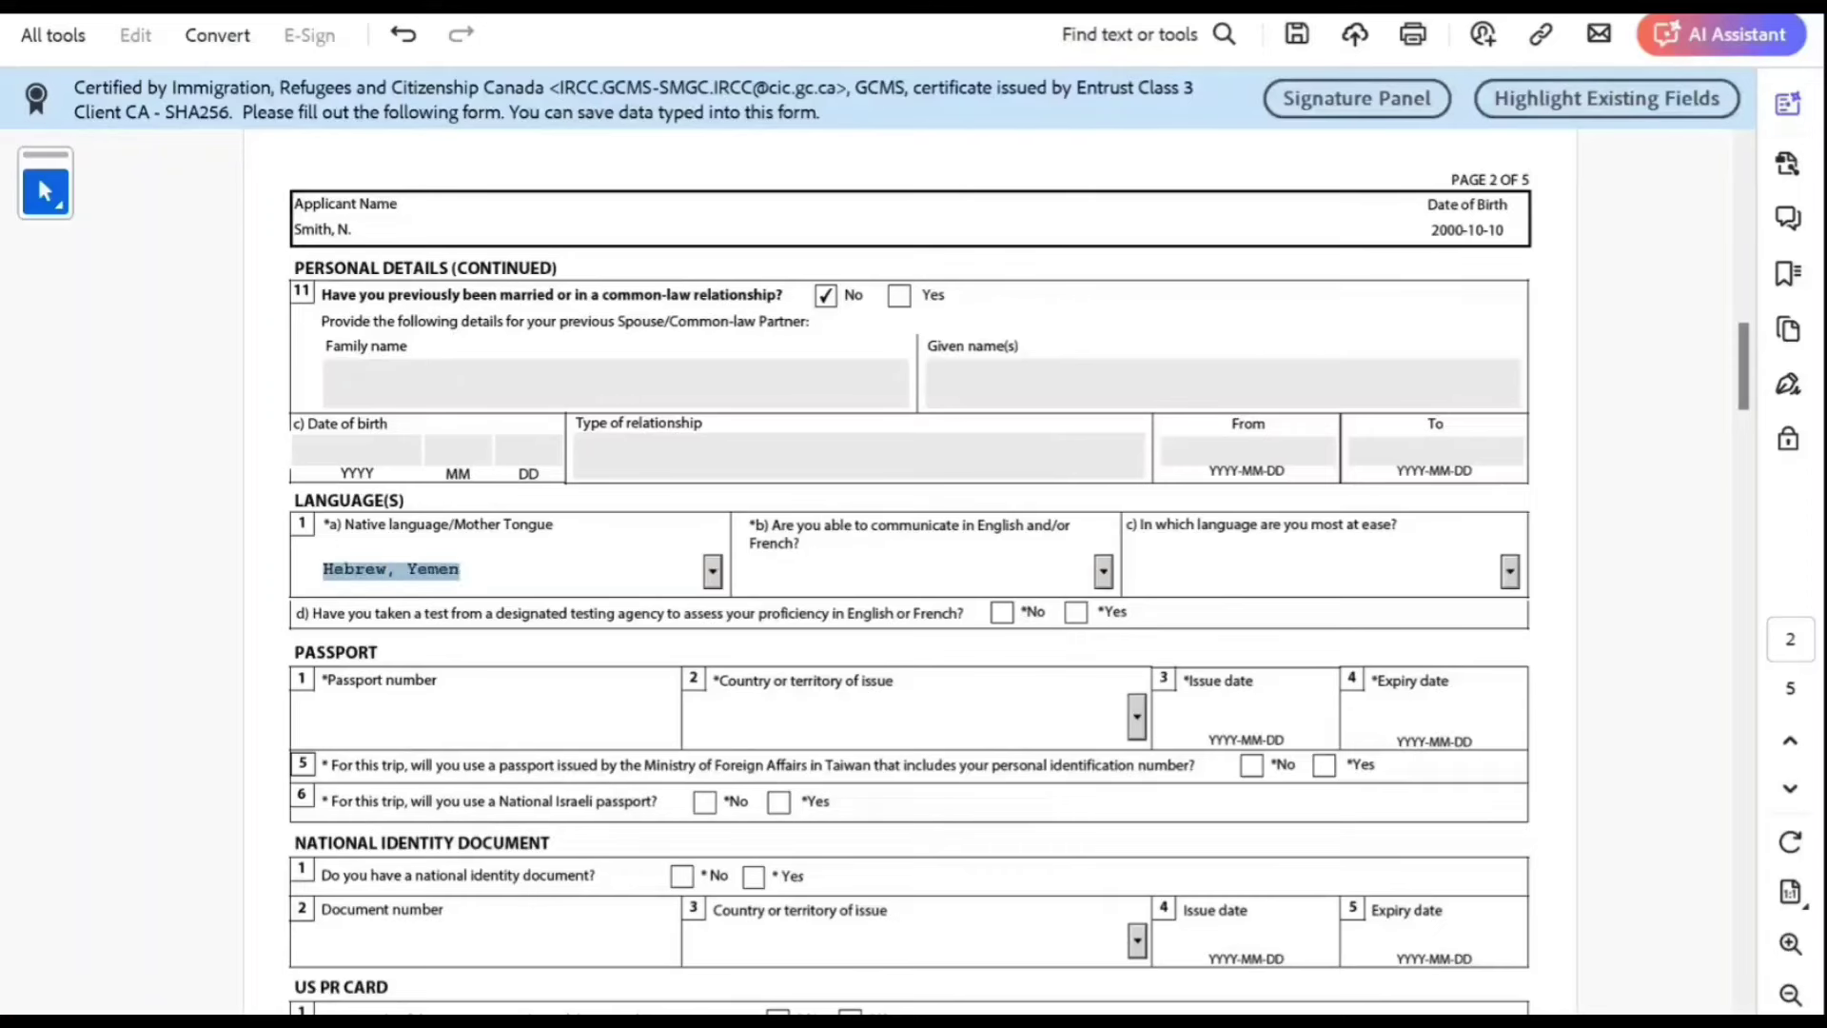
{"action": "key", "text": "Down"}
{"action": "key", "text": "Down"}
{"action": "key", "text": "Down"}
{"action": "key", "text": "Tab"}
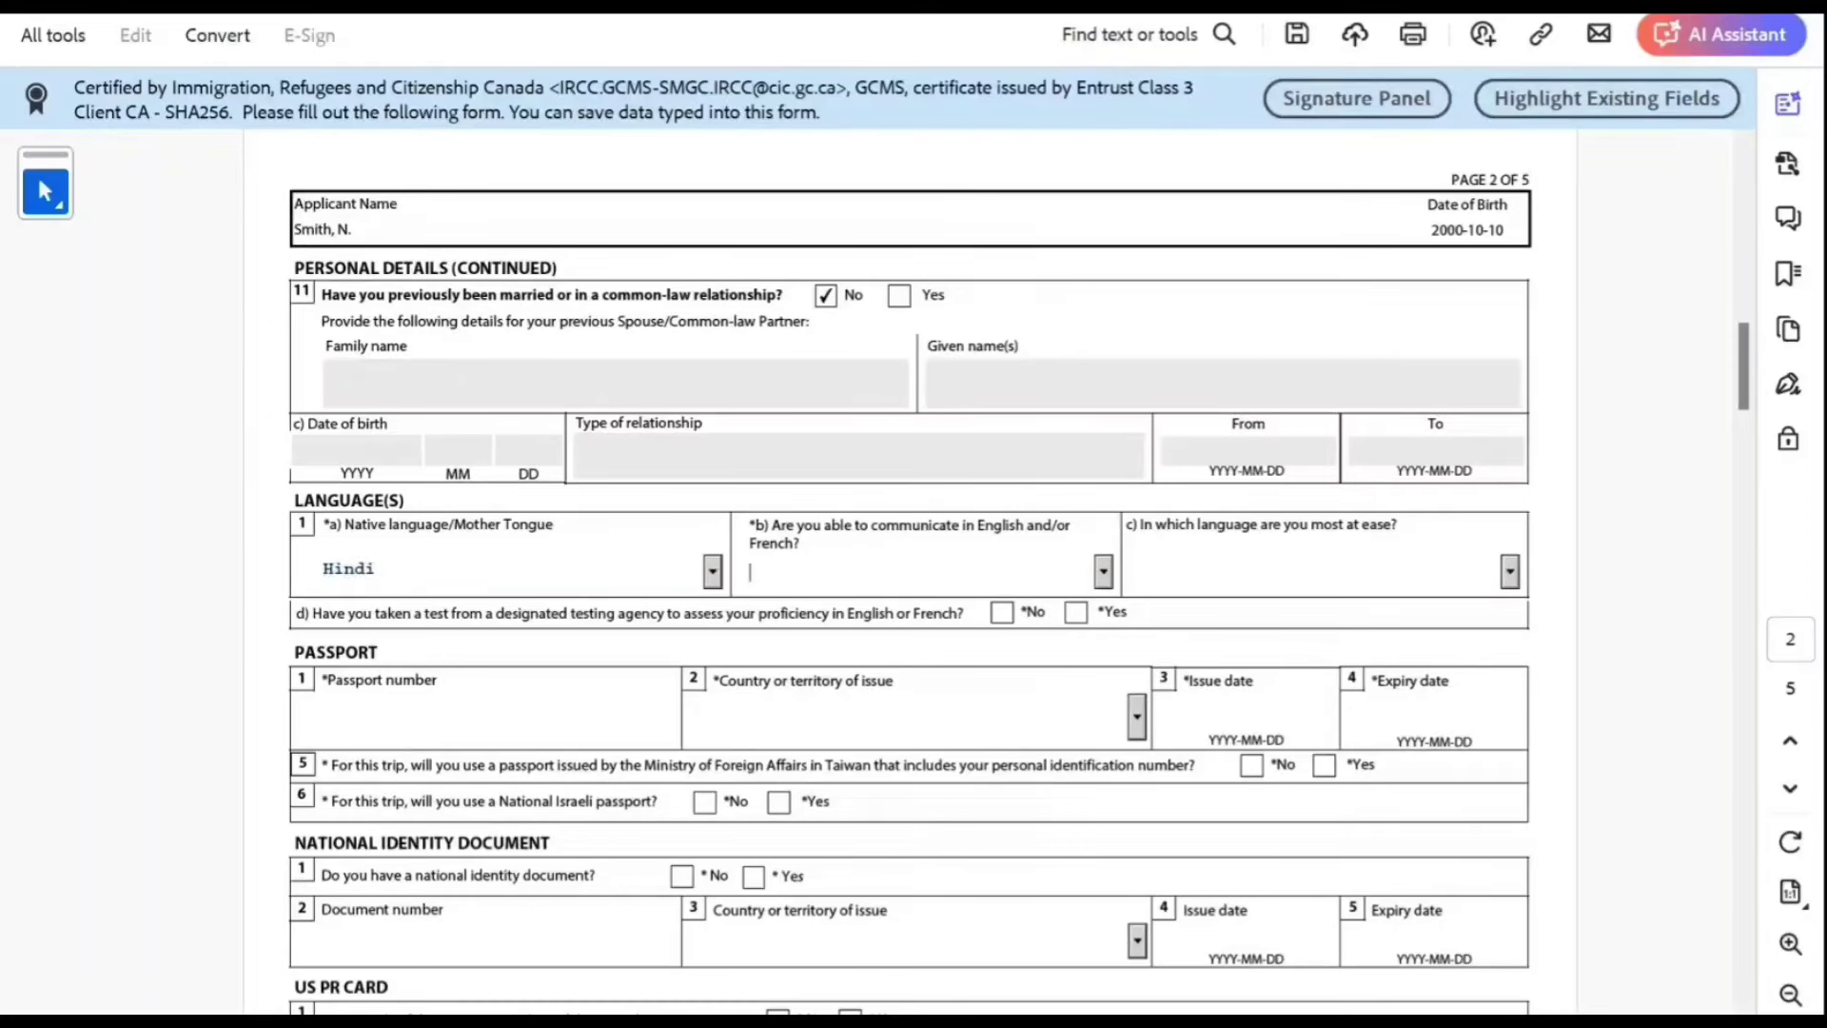
{"action": "type", "text": "English"}
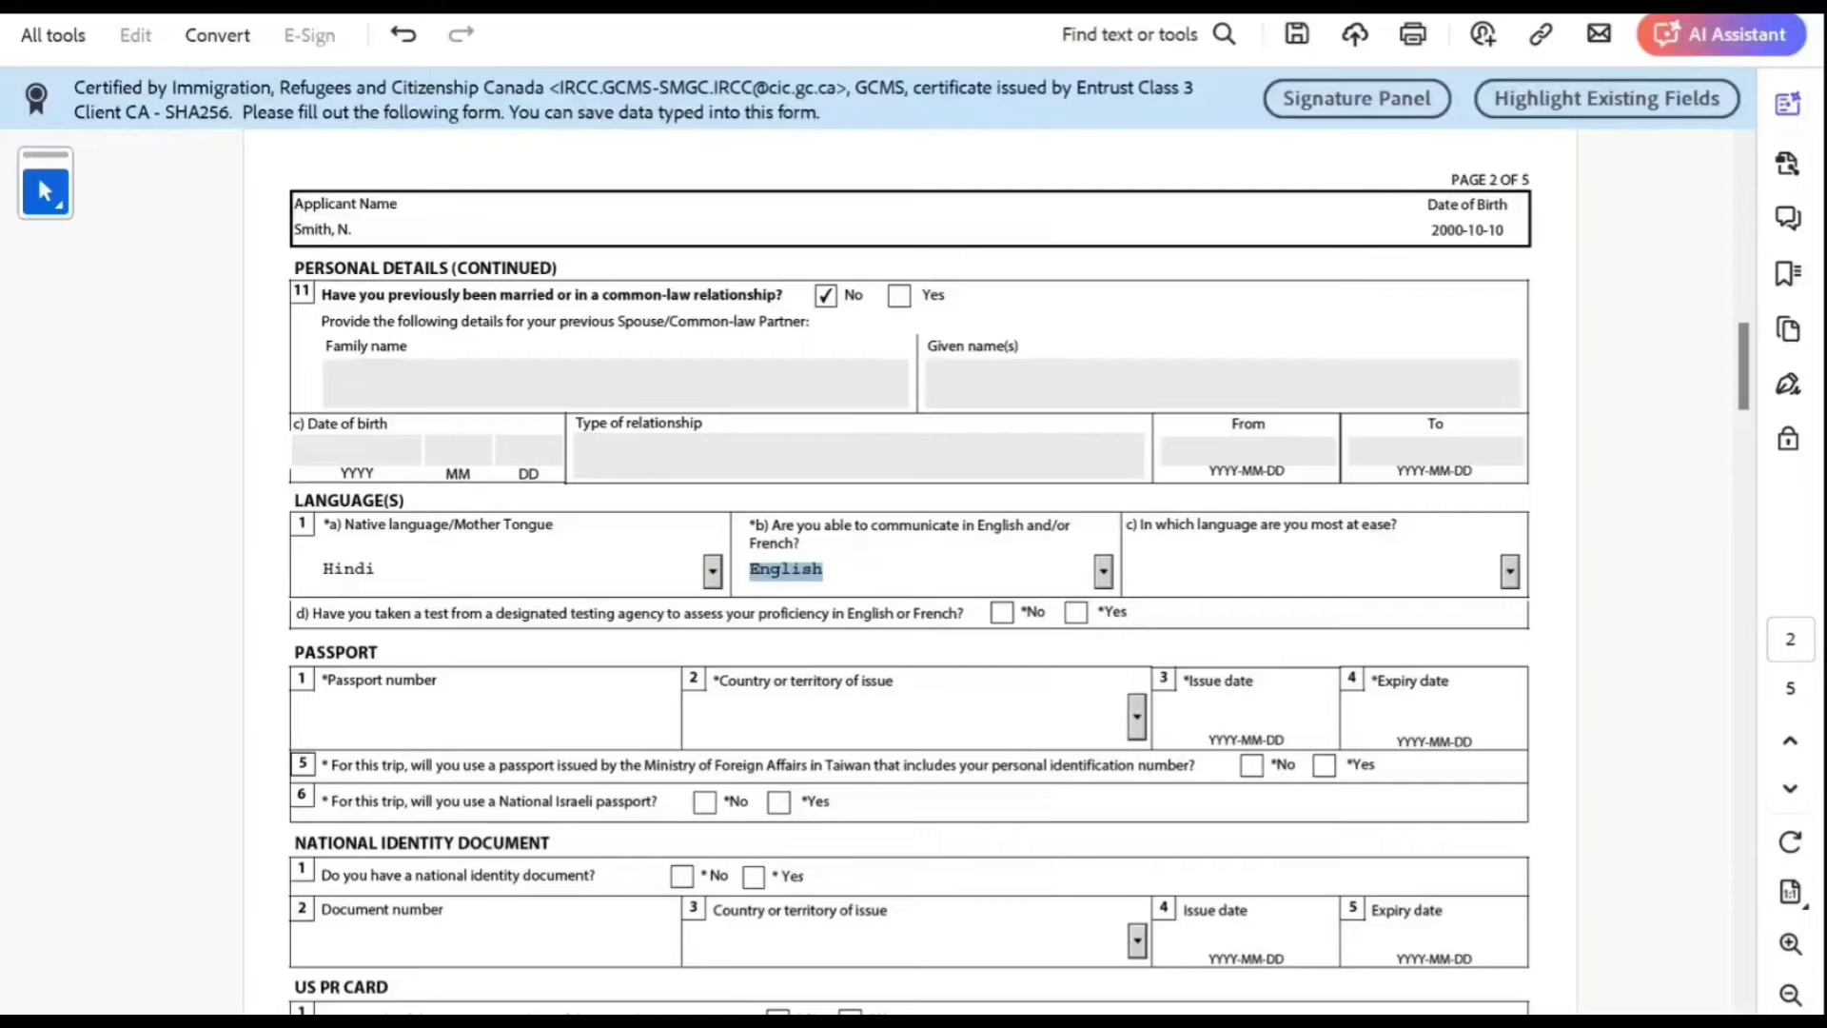
{"action": "key", "text": "Tab"}
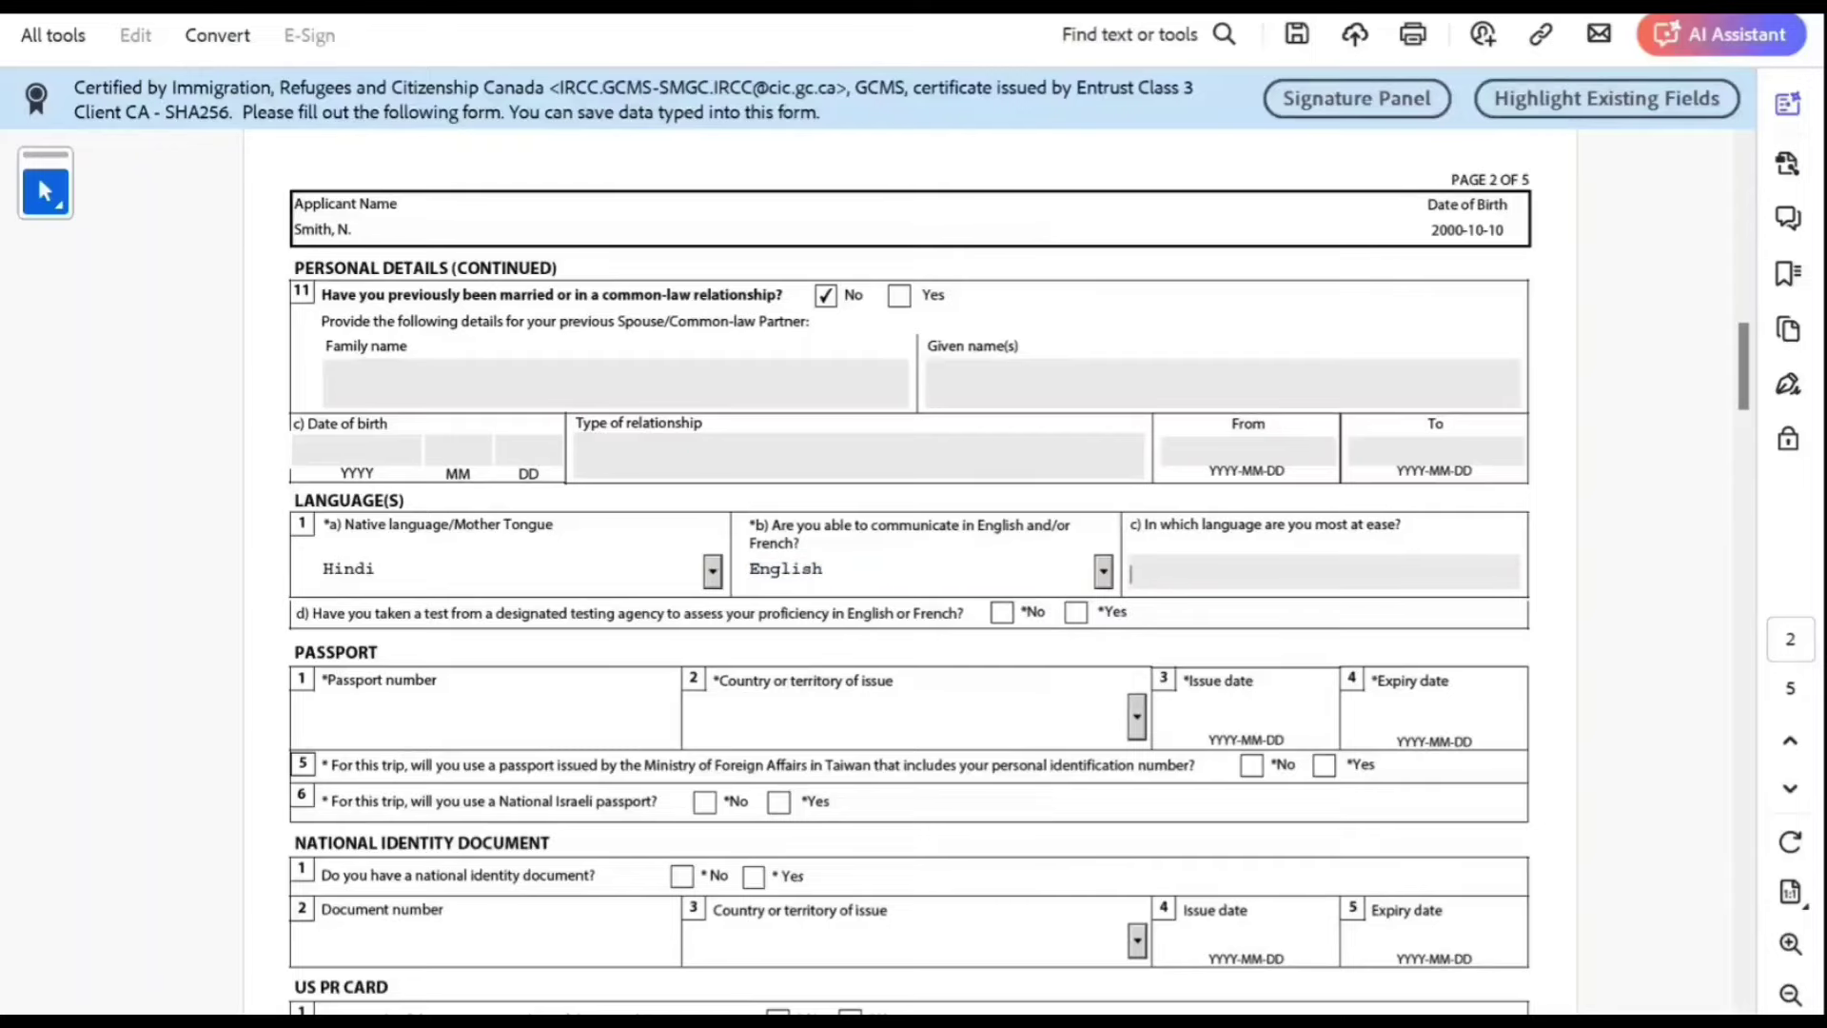
Step: Answer No to the language test, then enter the passport number, issuing country India, issue date 2022-10-10
{"action": "scroll", "coordinate": [914, 571], "scroll_direction": "down", "scroll_amount": 2}
{"action": "key", "text": "Tab"}
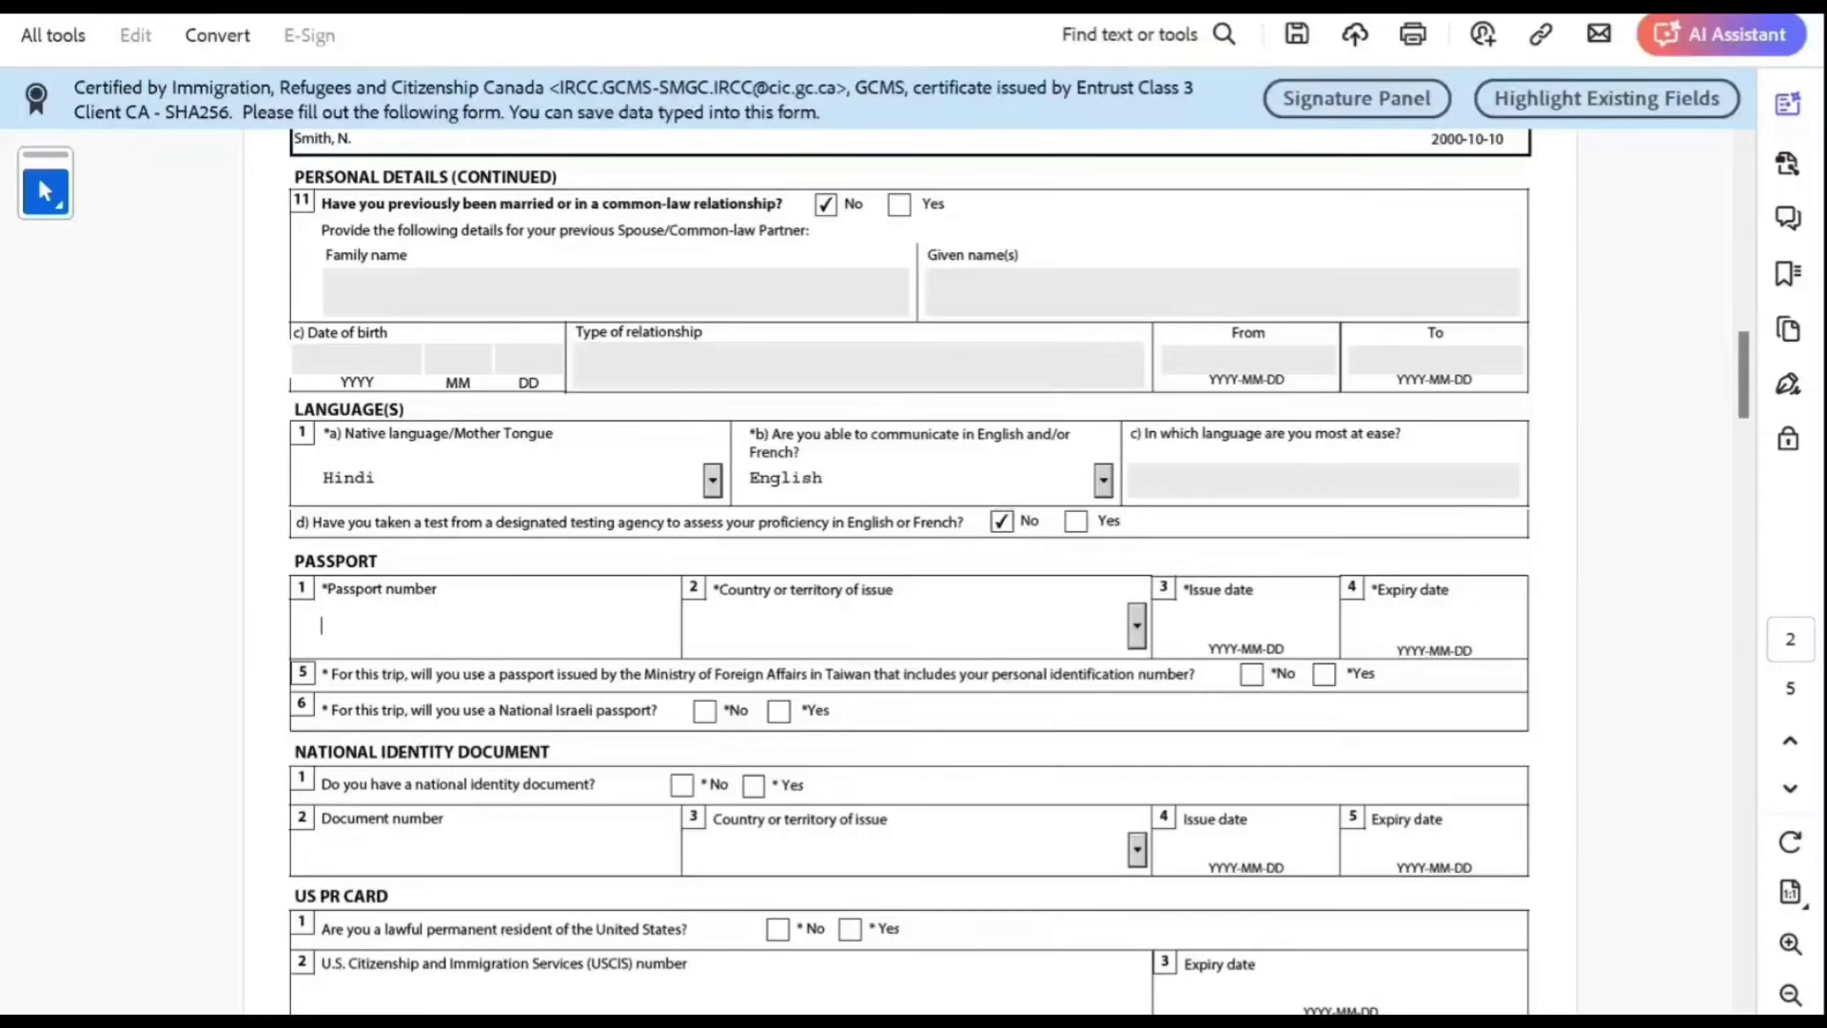
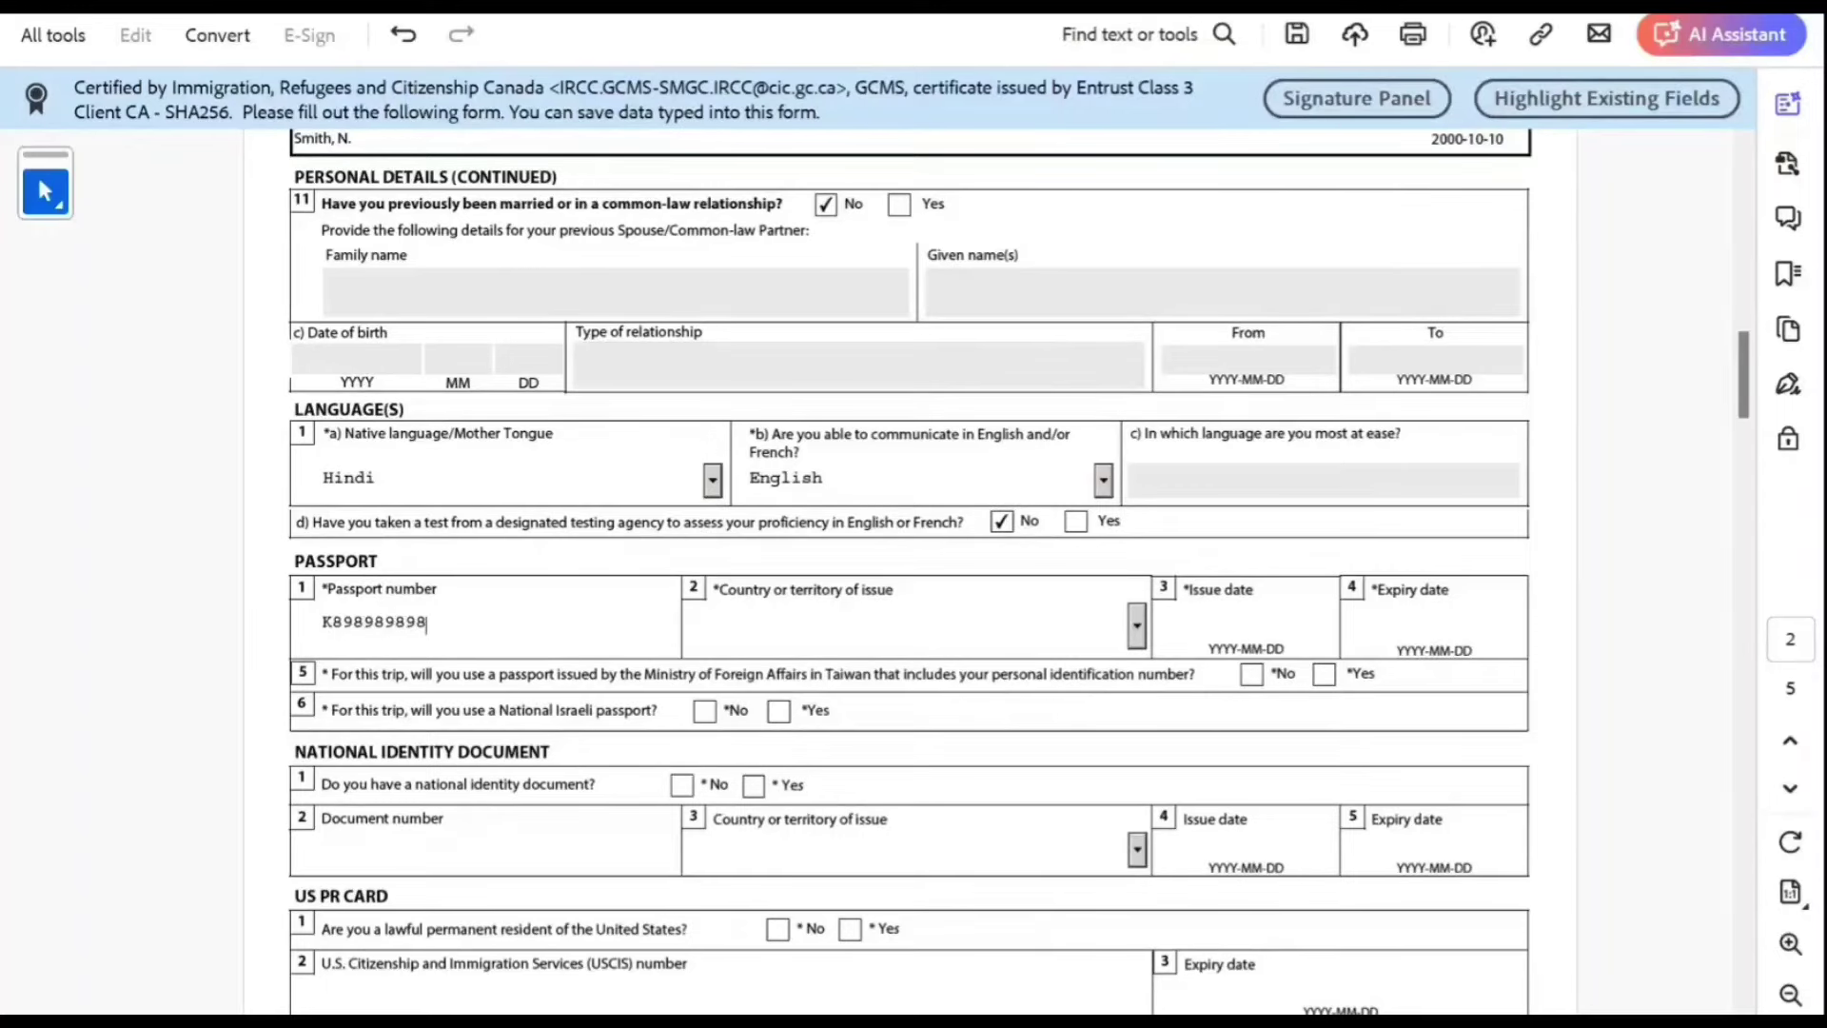
{"action": "key", "text": "Tab"}
{"action": "key", "text": "Tab"}
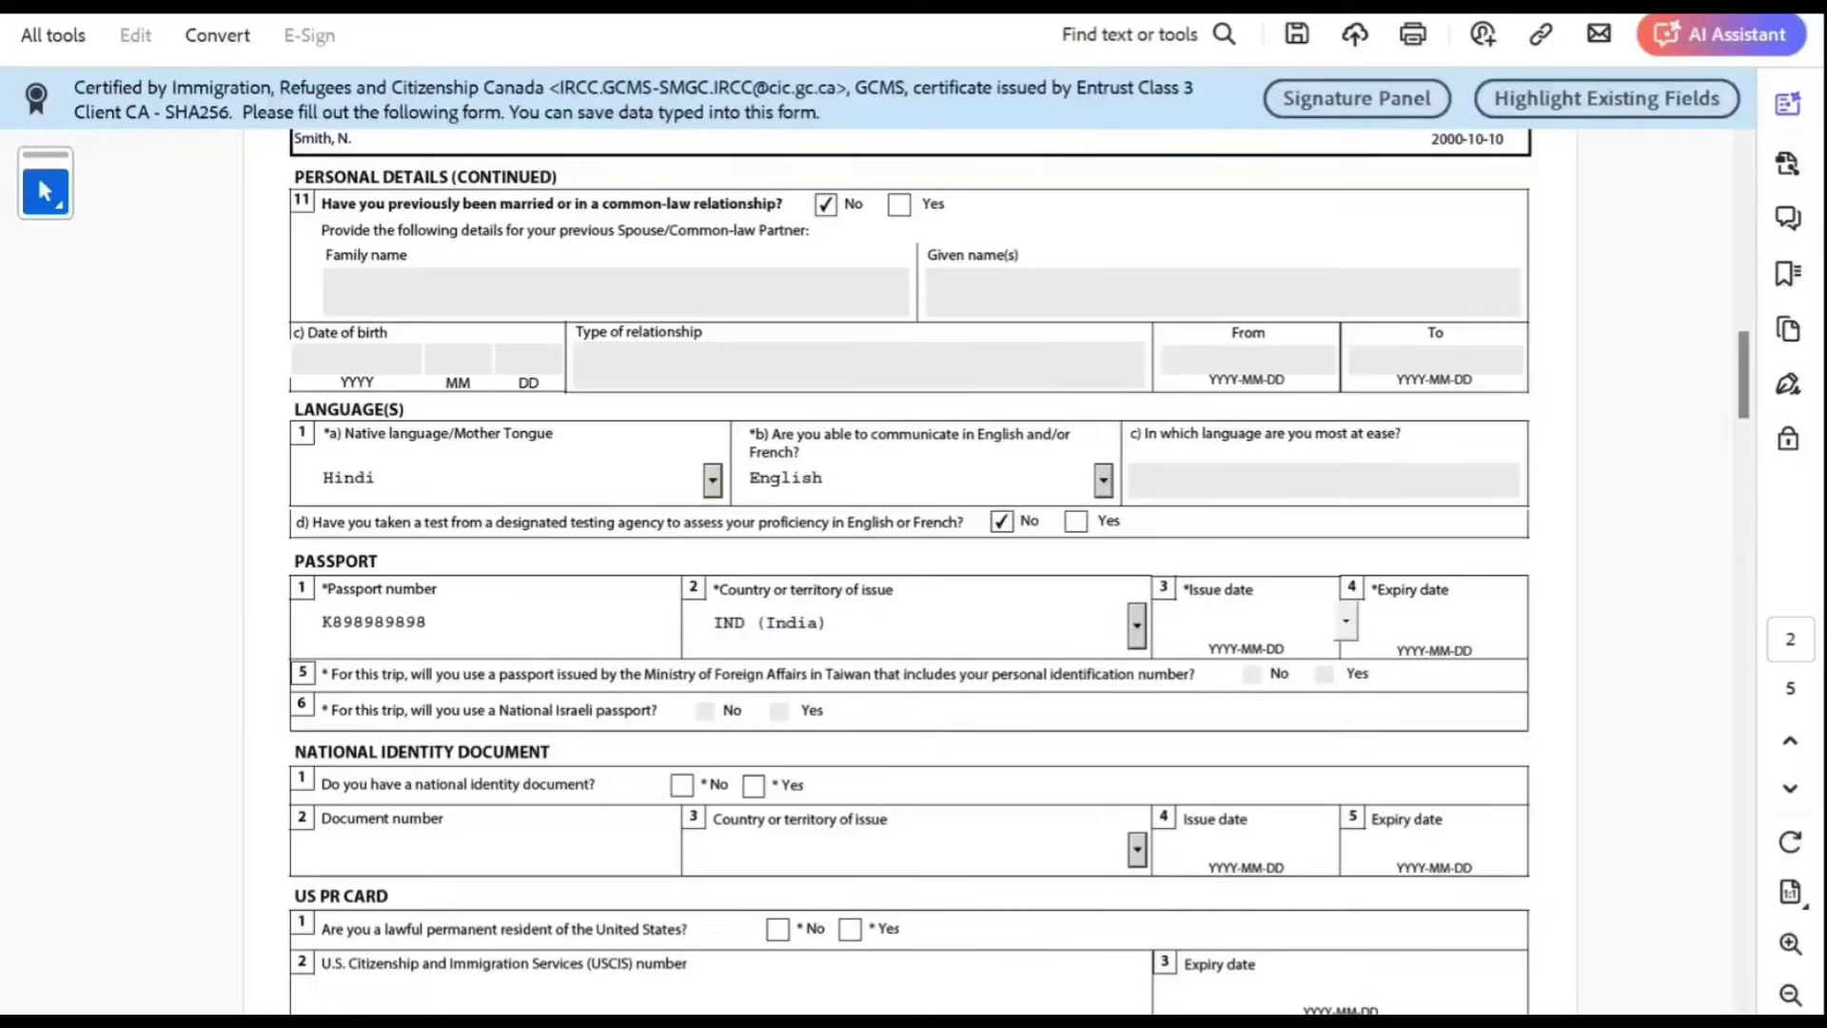
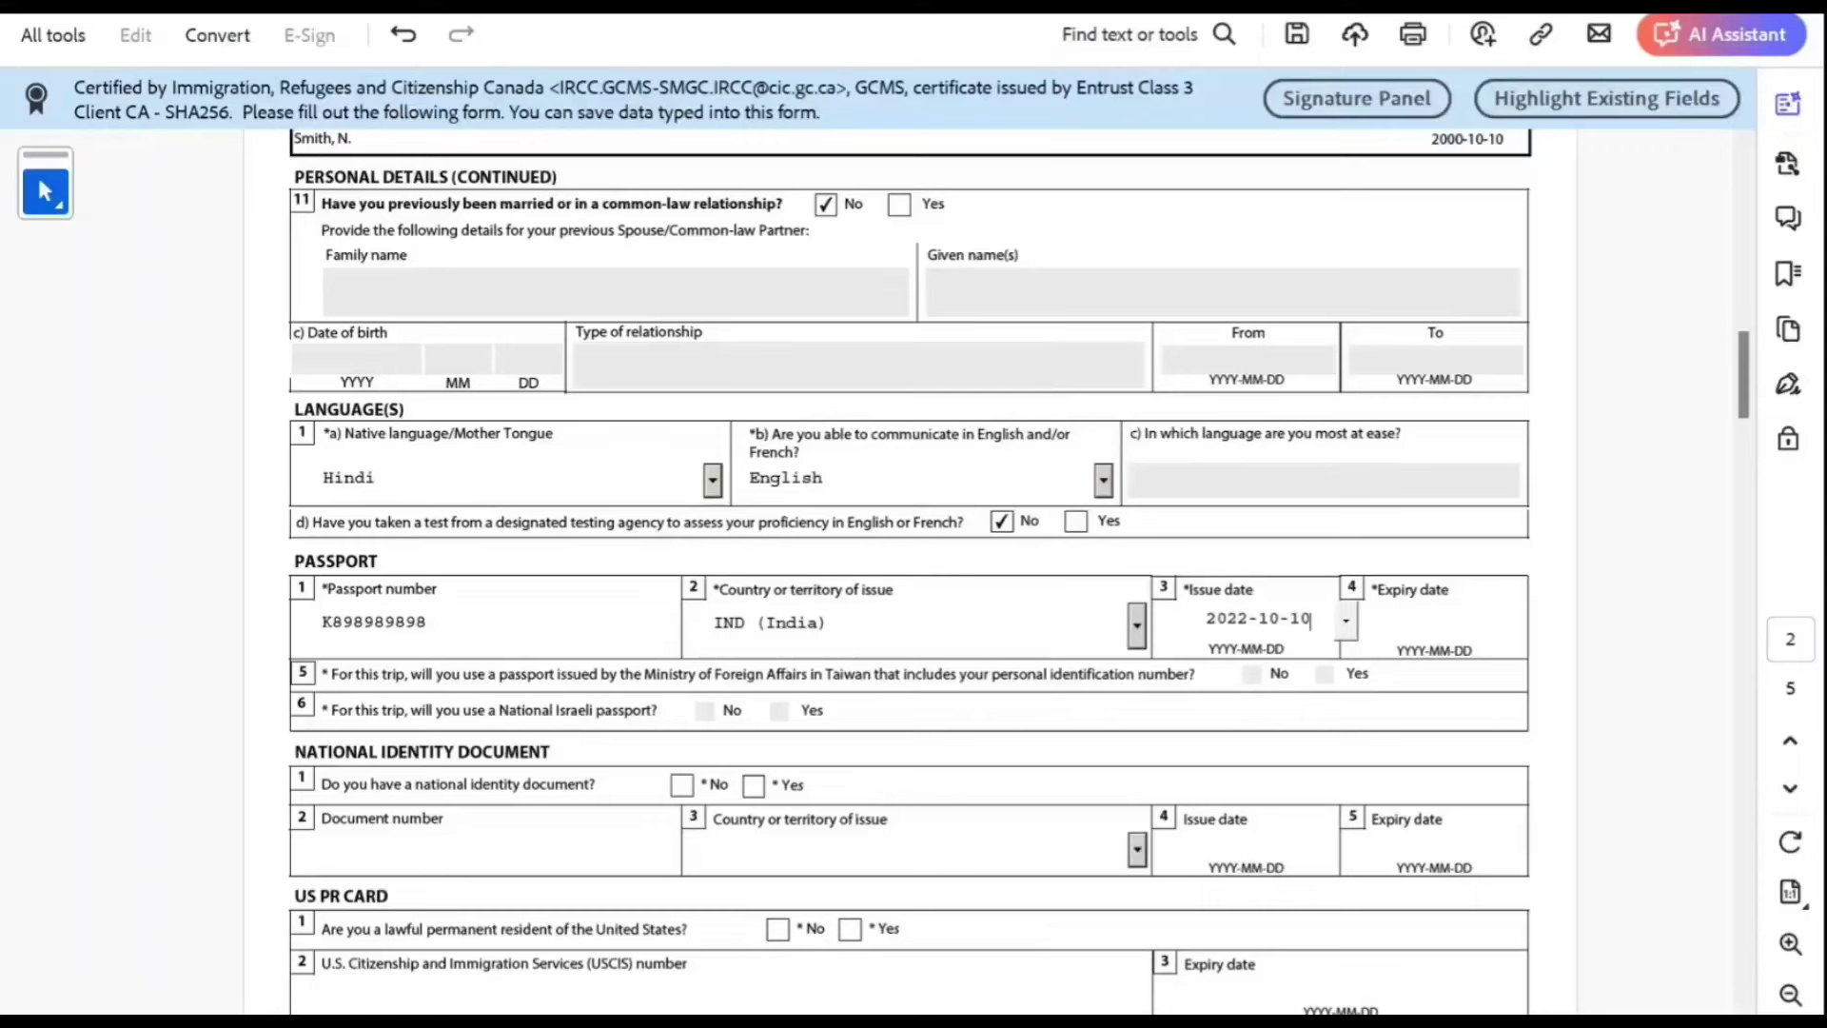
{"action": "key", "text": "Tab"}
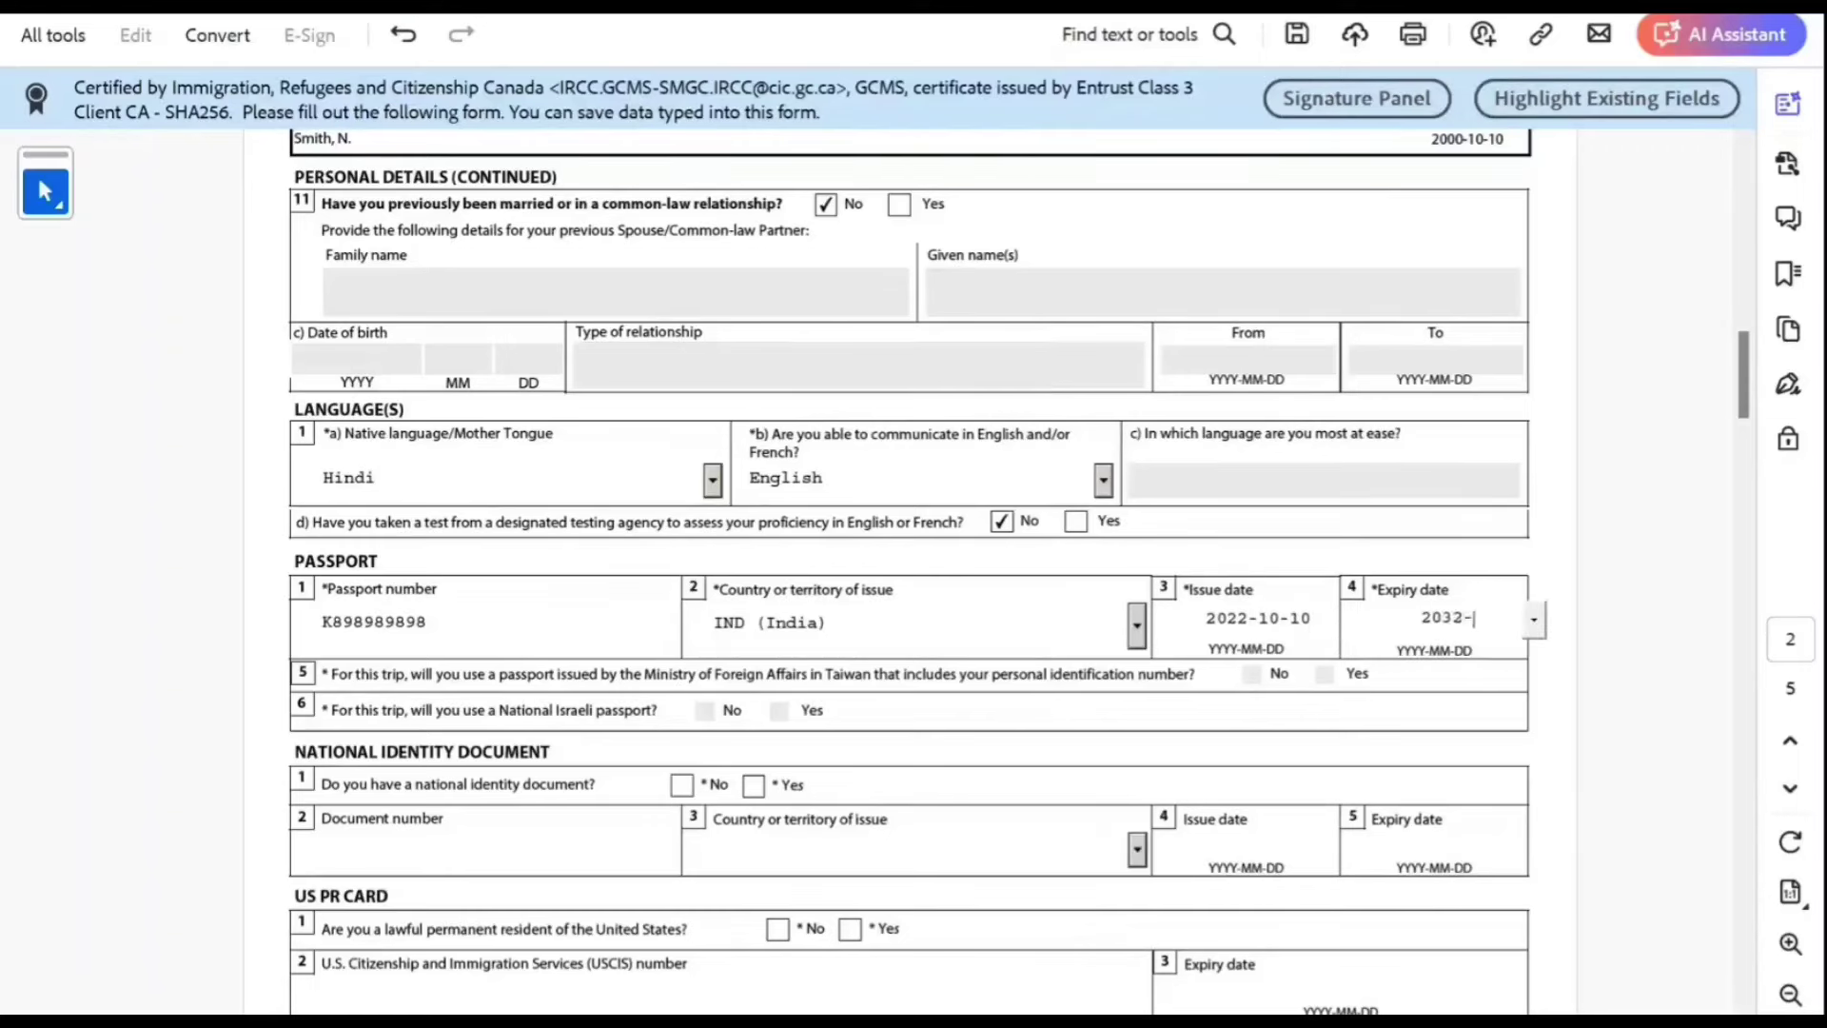
Step: Dismiss the date format error and correct the passport expiry date to 2032-10-10
{"action": "key", "text": "Tab"}
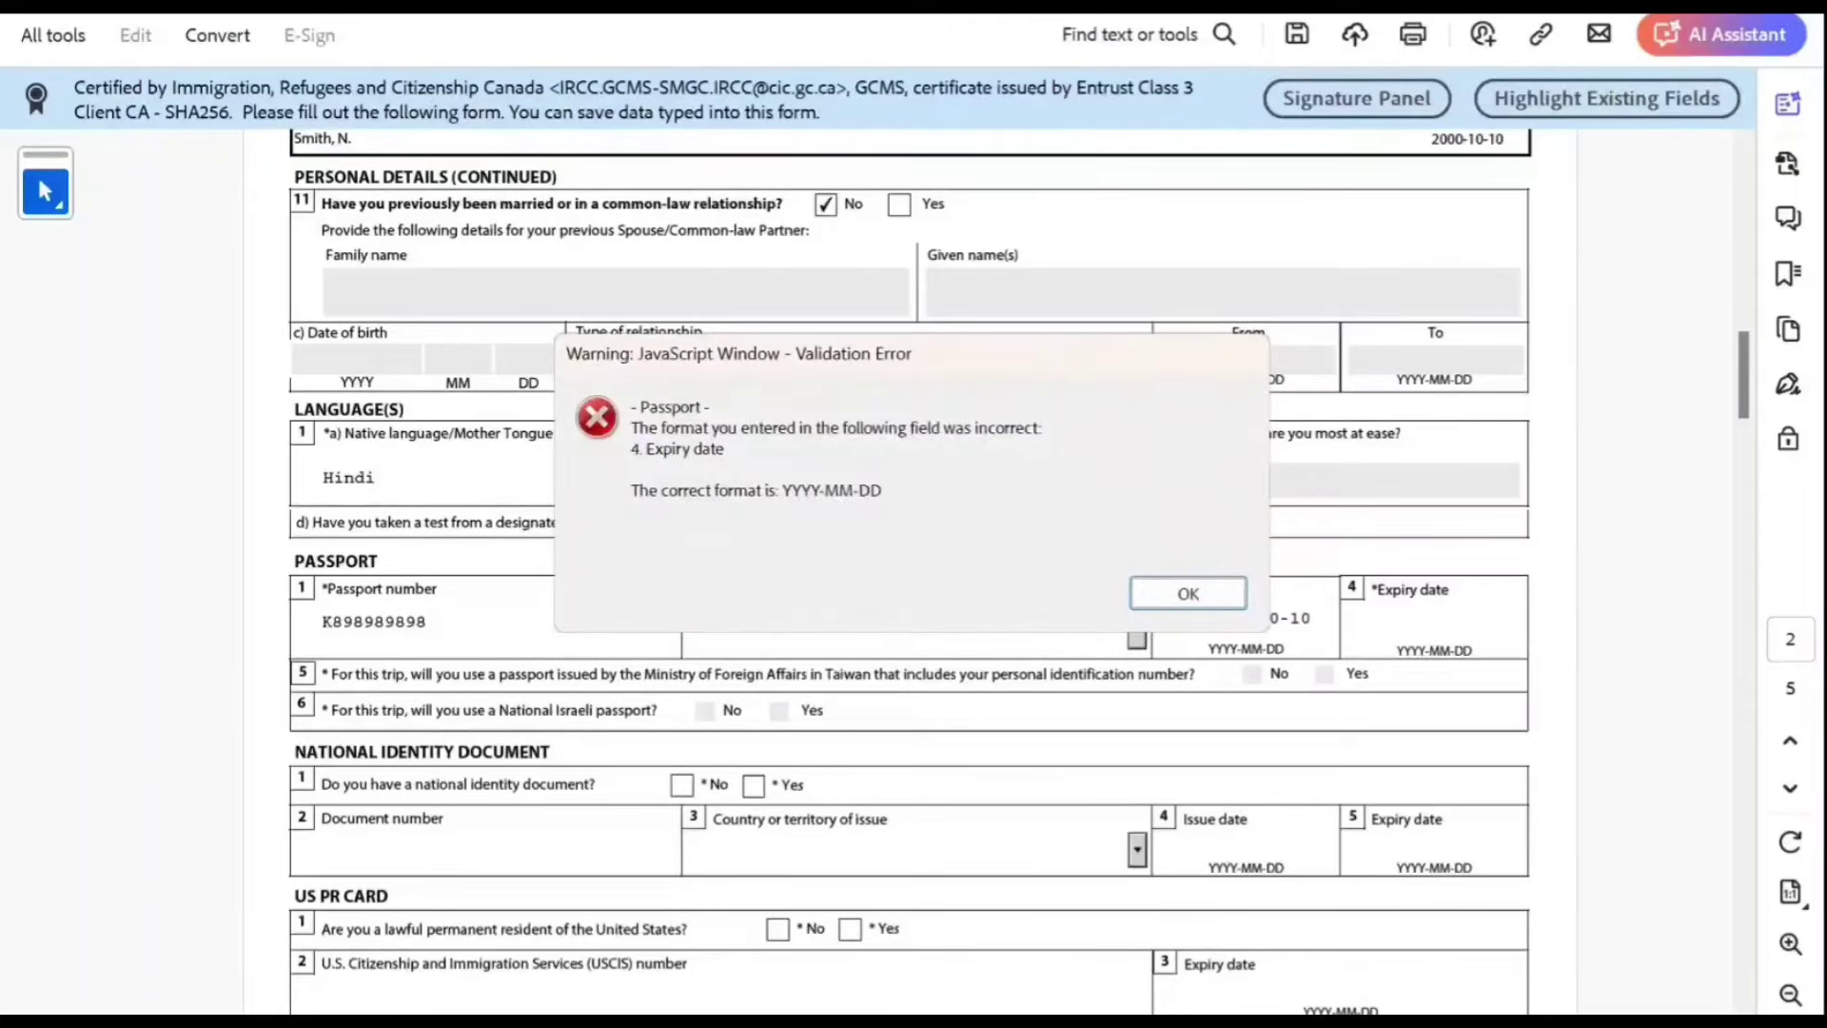
{"action": "left_click", "coordinate": [1151, 586]}
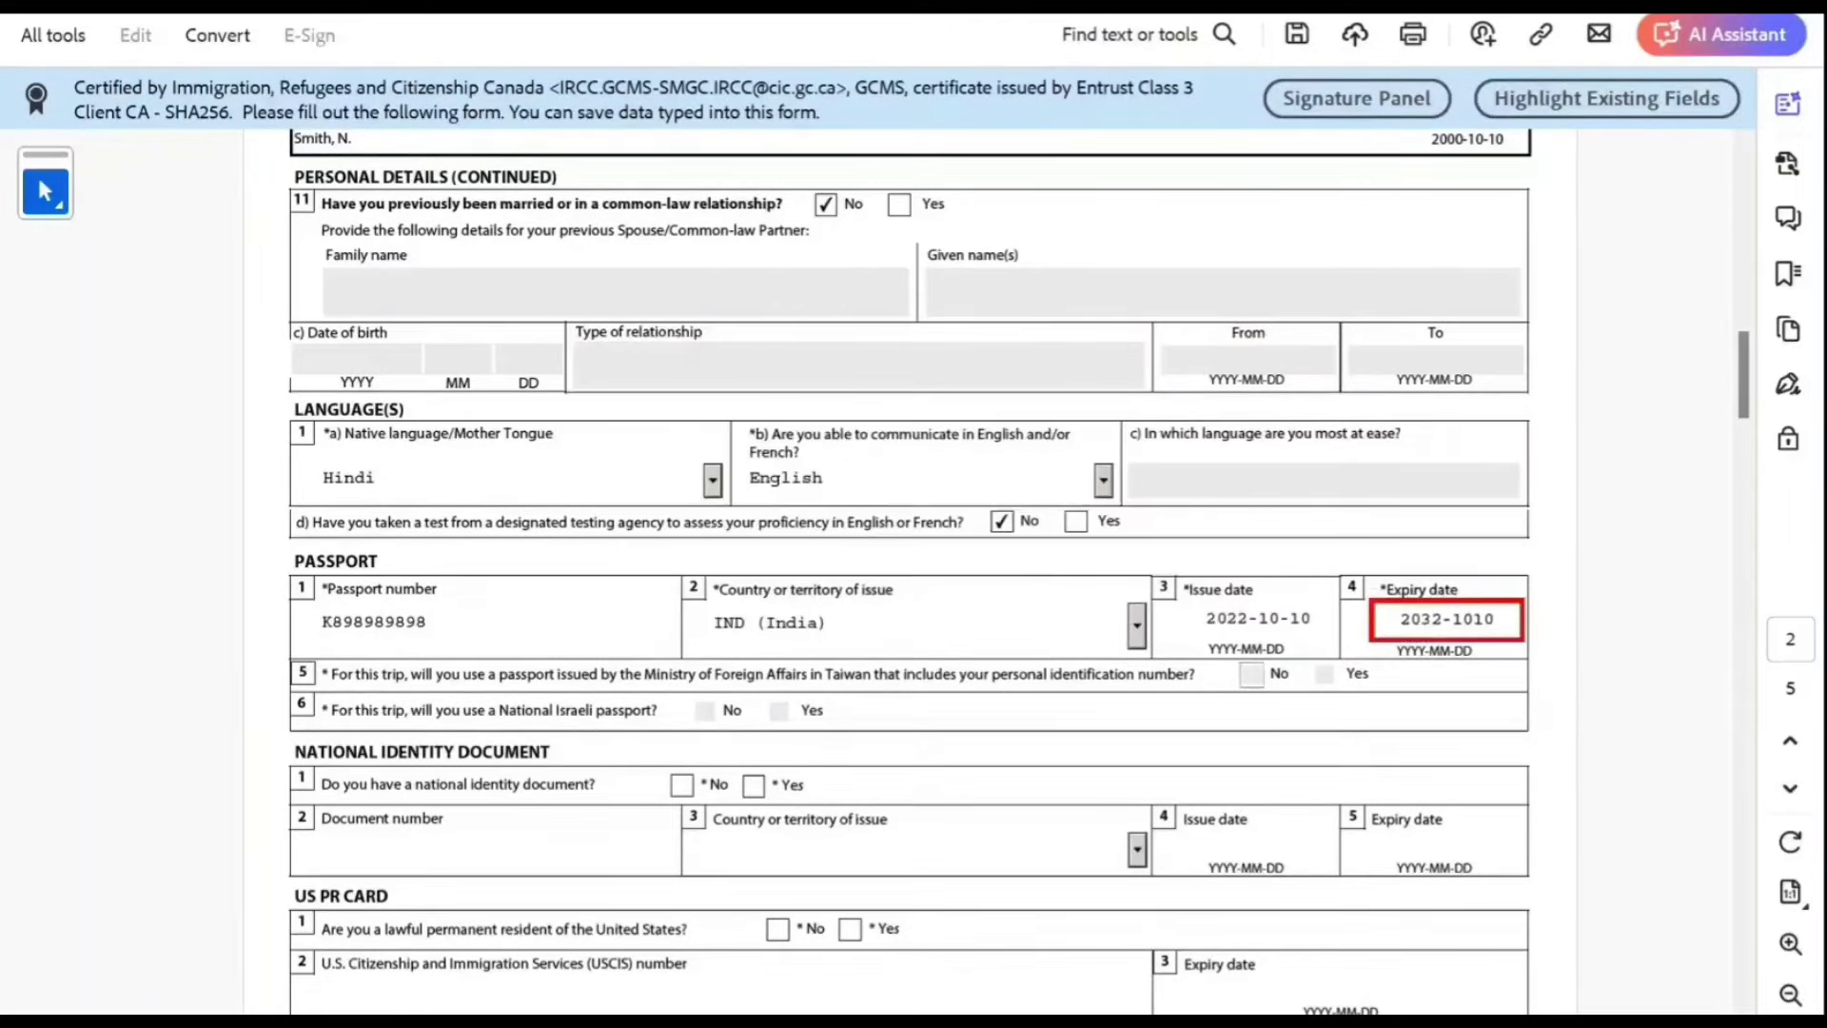
{"action": "left_click", "coordinate": [1473, 619]}
{"action": "type", "text": "-"}
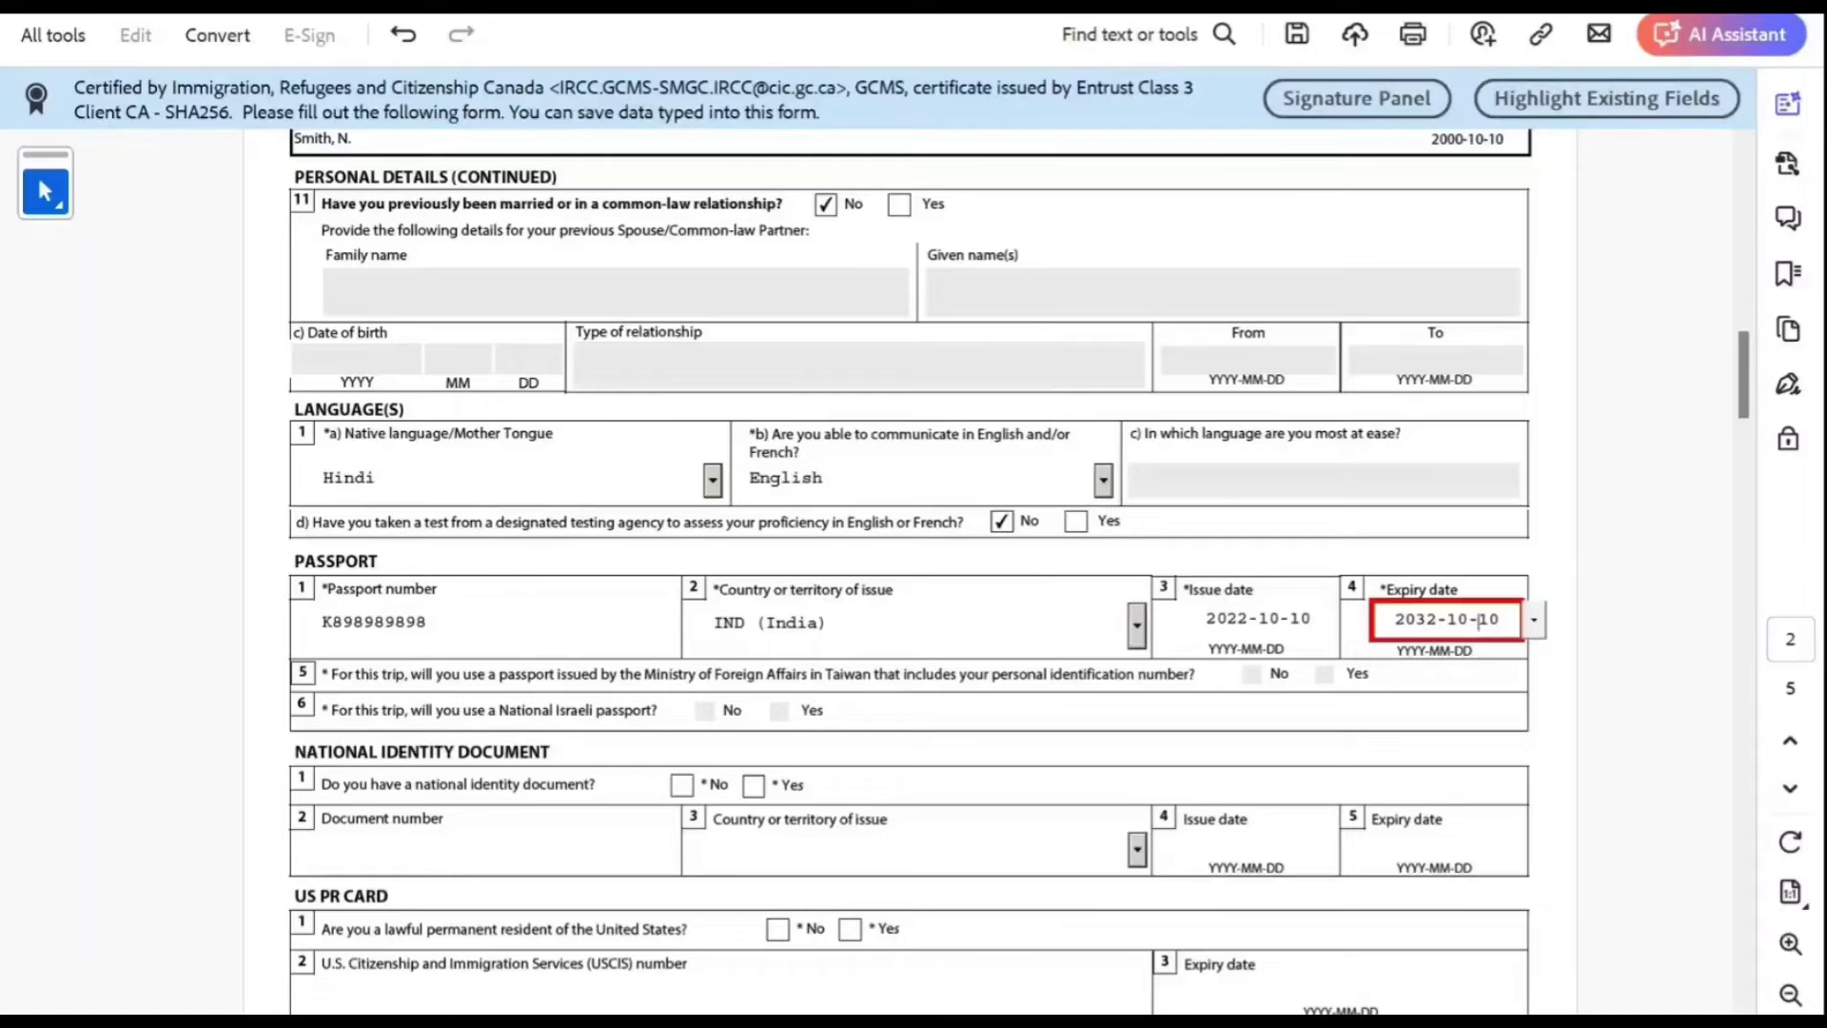
{"action": "left_click", "coordinate": [323, 622]}
Step: Answer No for national identity document and for U.S. permanent residence
{"action": "scroll", "coordinate": [911, 571], "scroll_direction": "down", "scroll_amount": 3}
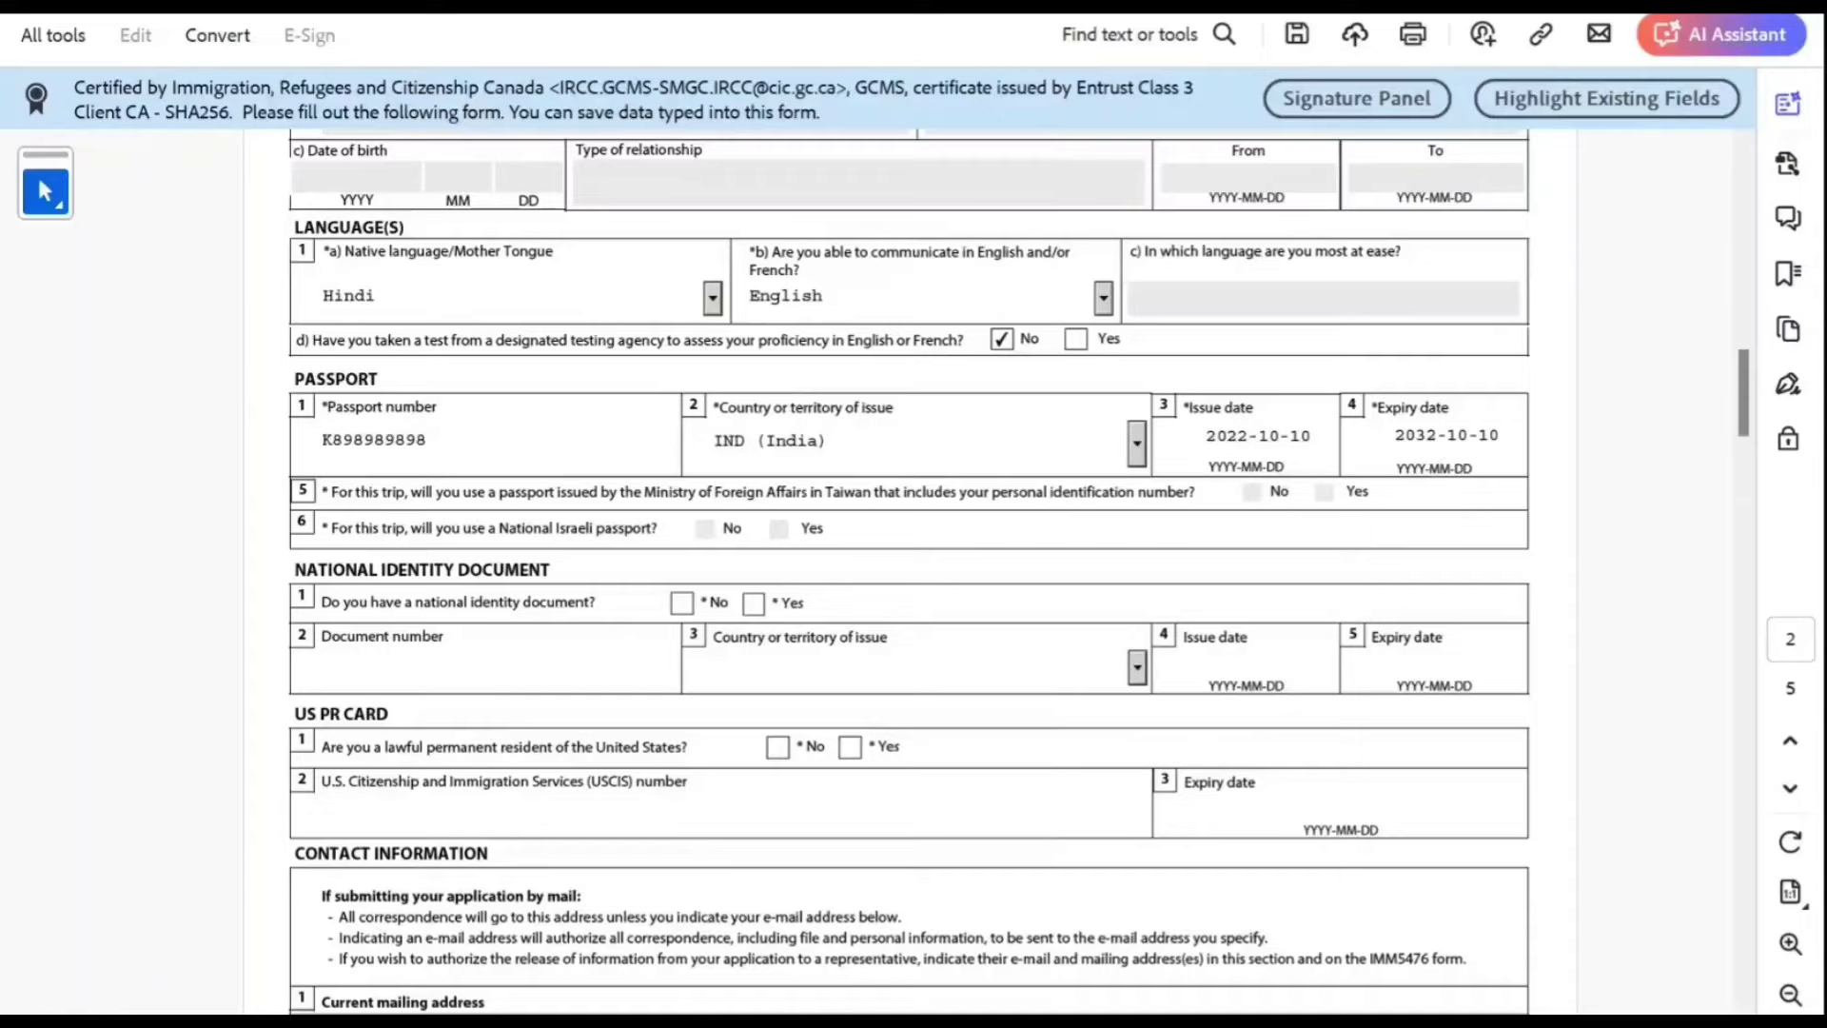
{"action": "scroll", "coordinate": [911, 571], "scroll_direction": "down", "scroll_amount": 1}
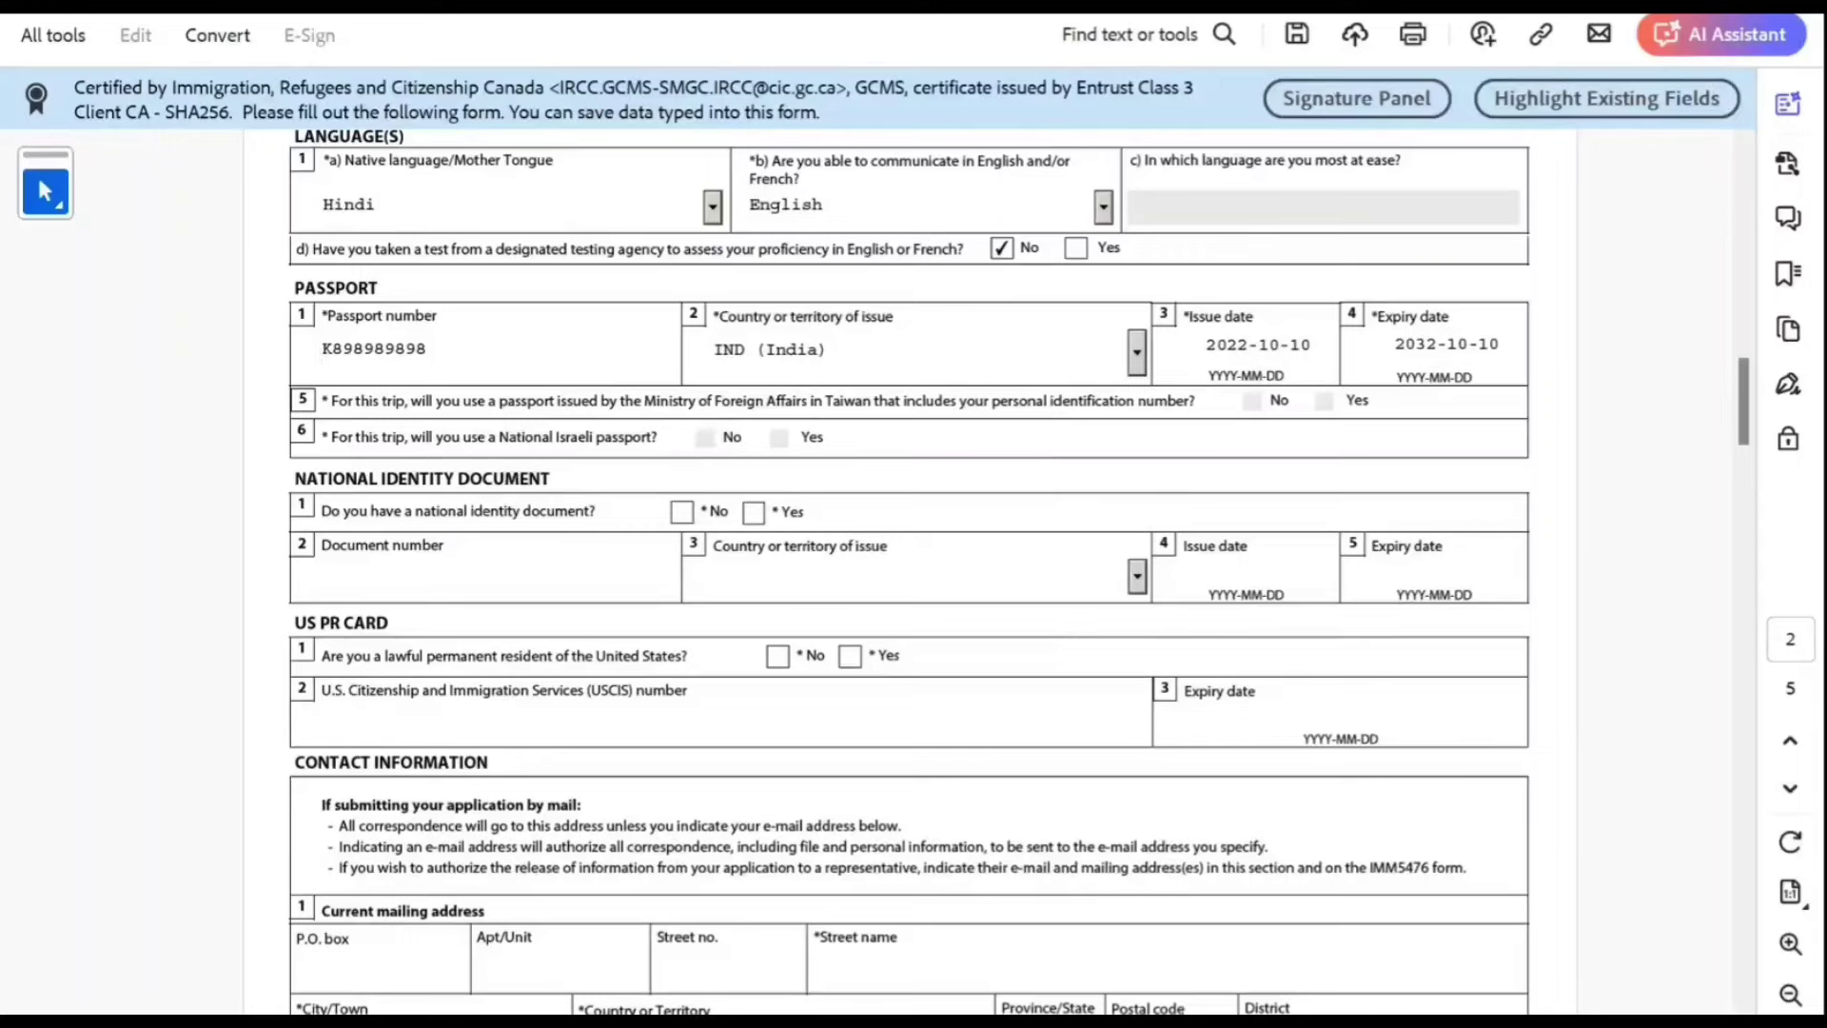
{"action": "left_click", "coordinate": [753, 512]}
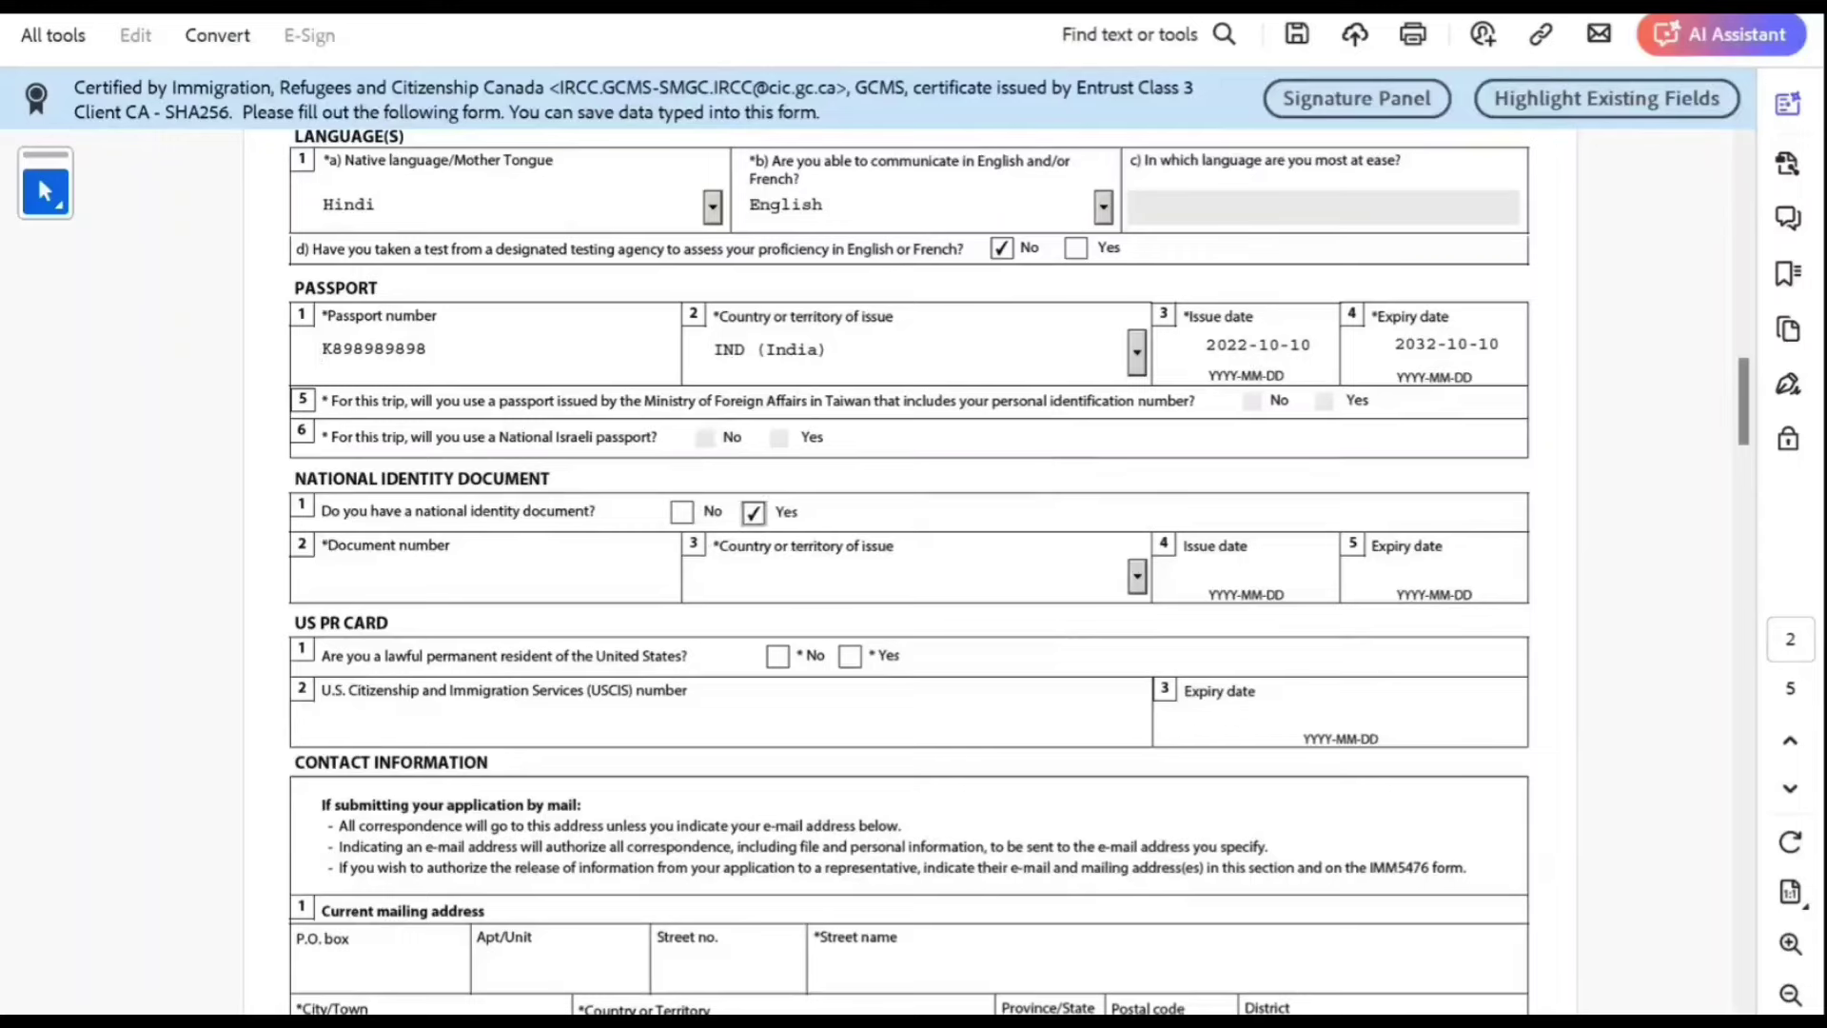
{"action": "left_click", "coordinate": [683, 512]}
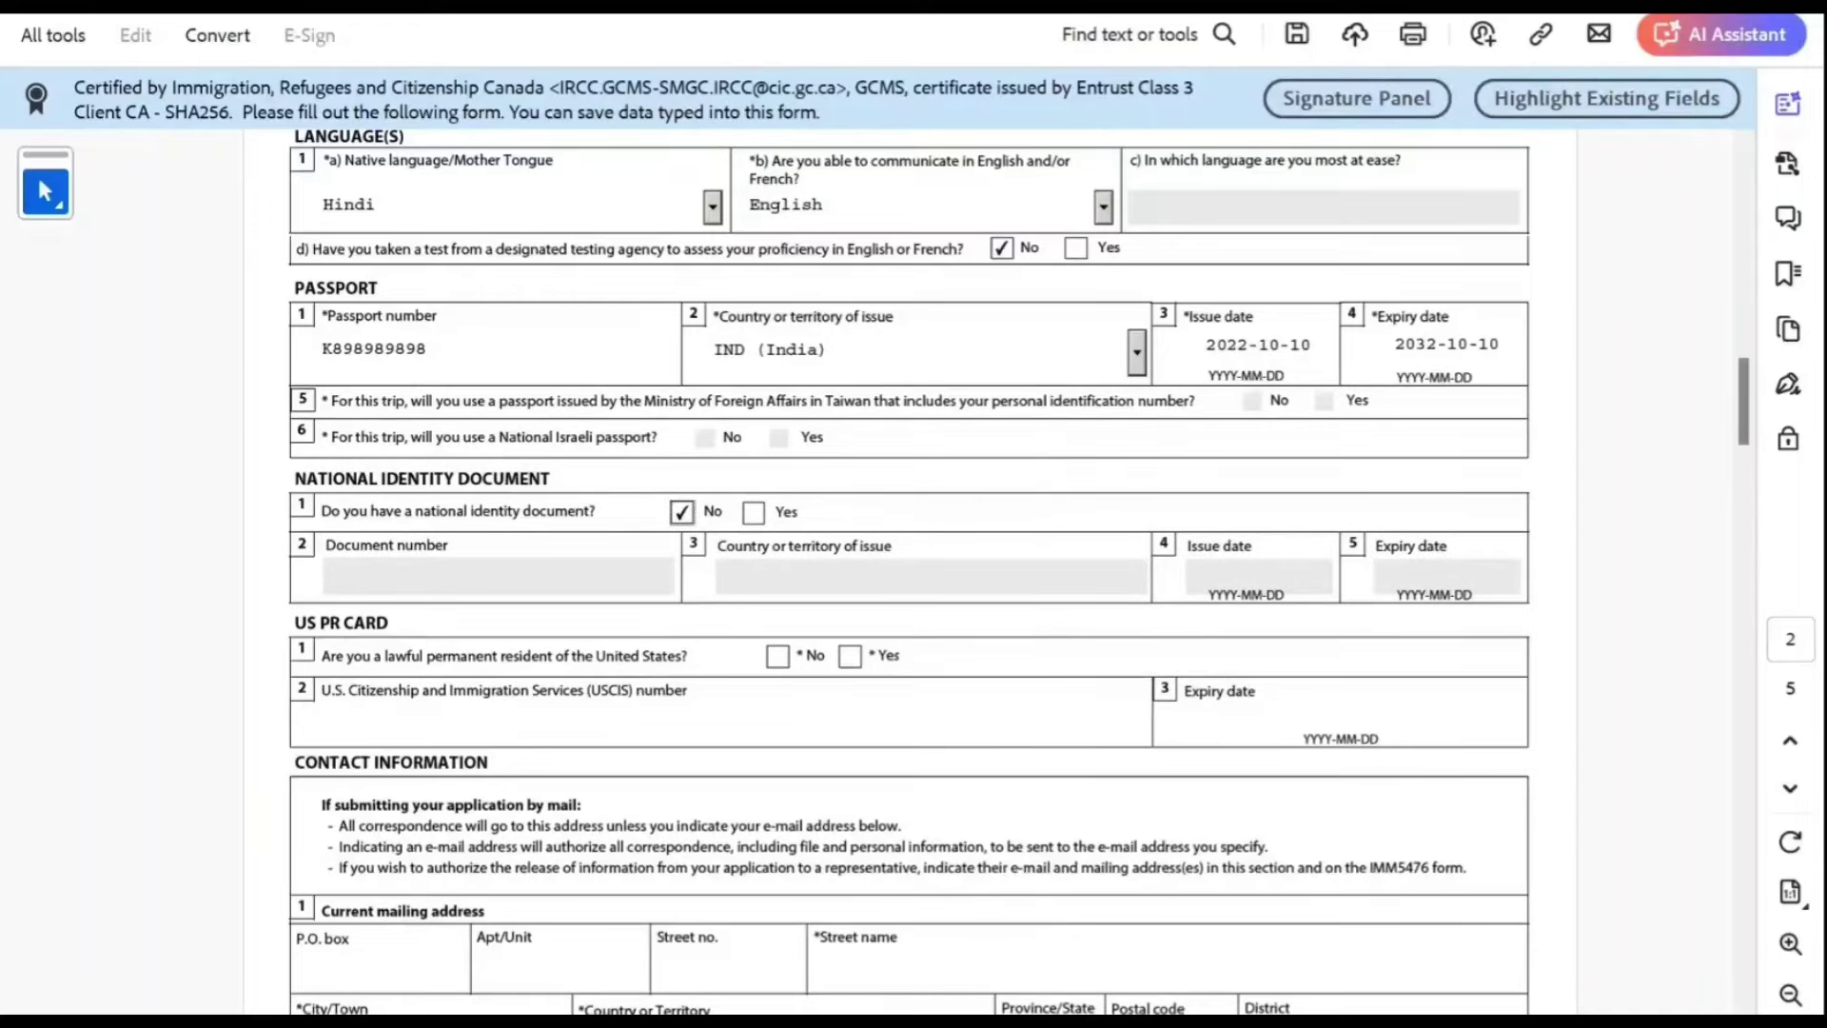
{"action": "scroll", "coordinate": [909, 571], "scroll_direction": "down", "scroll_amount": 3}
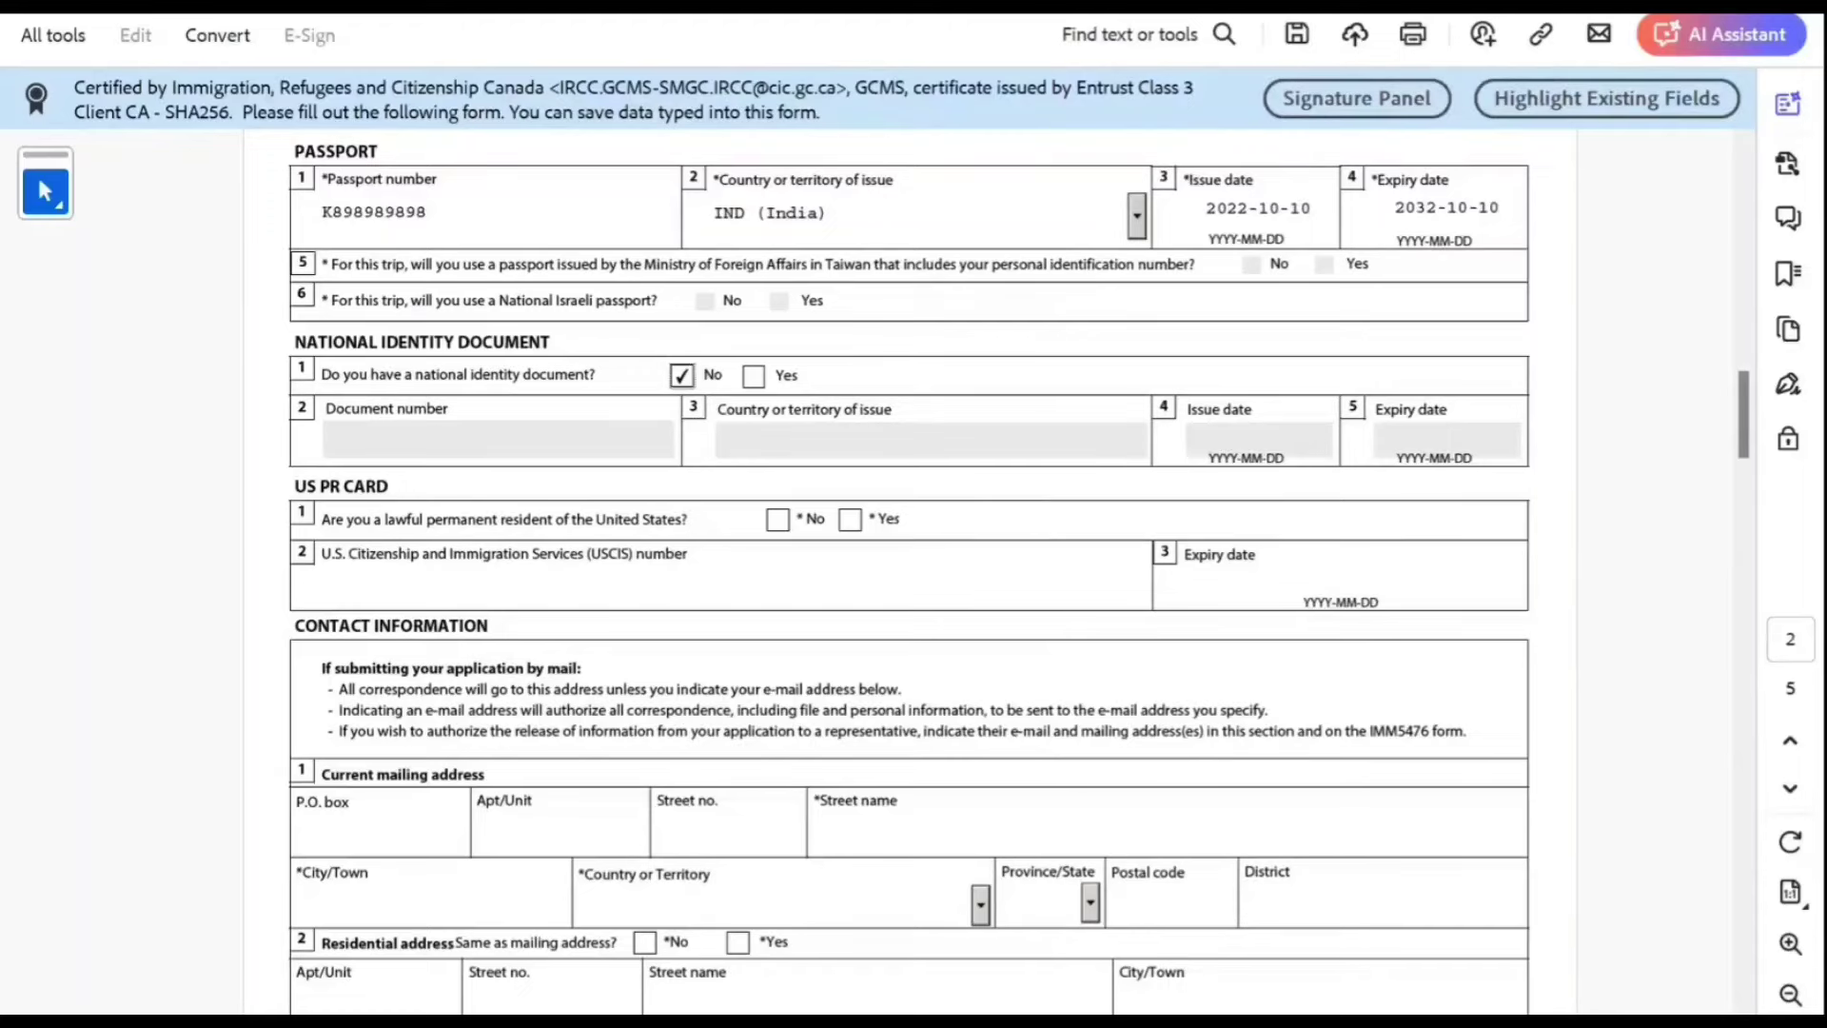
{"action": "left_click", "coordinate": [777, 519]}
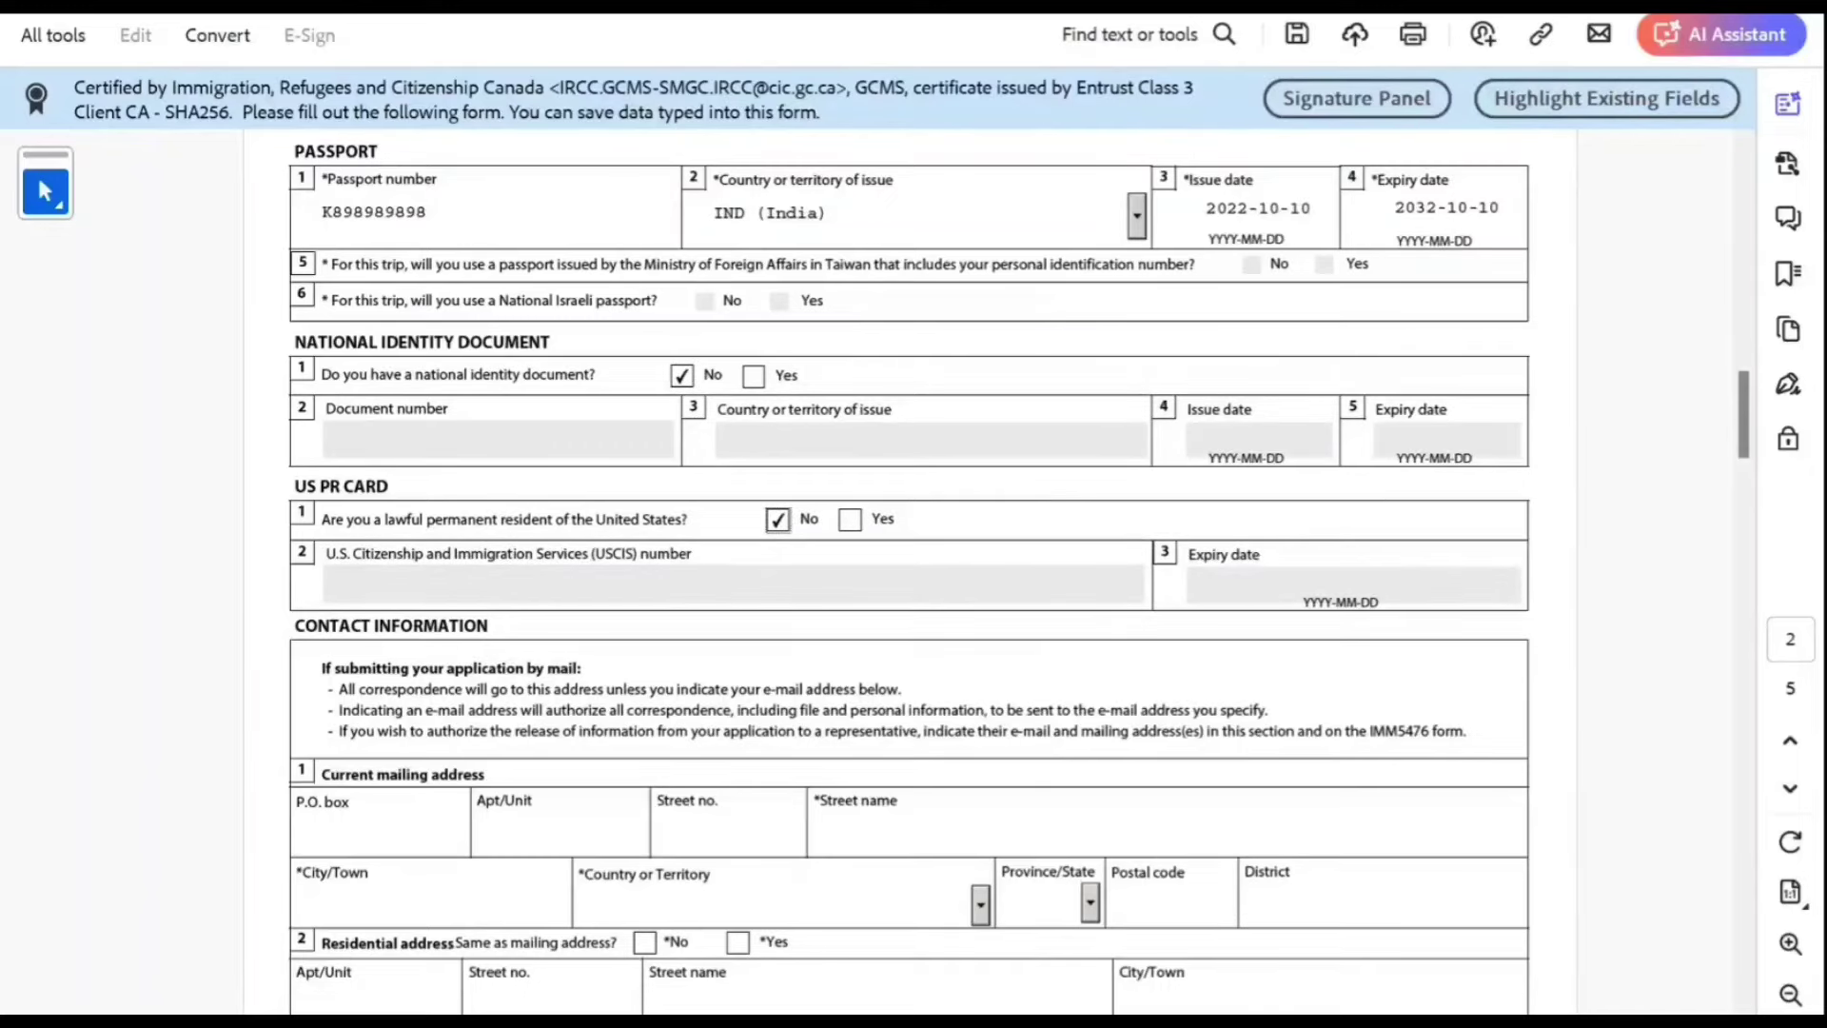
{"action": "scroll", "coordinate": [908, 571], "scroll_direction": "down", "scroll_amount": 2}
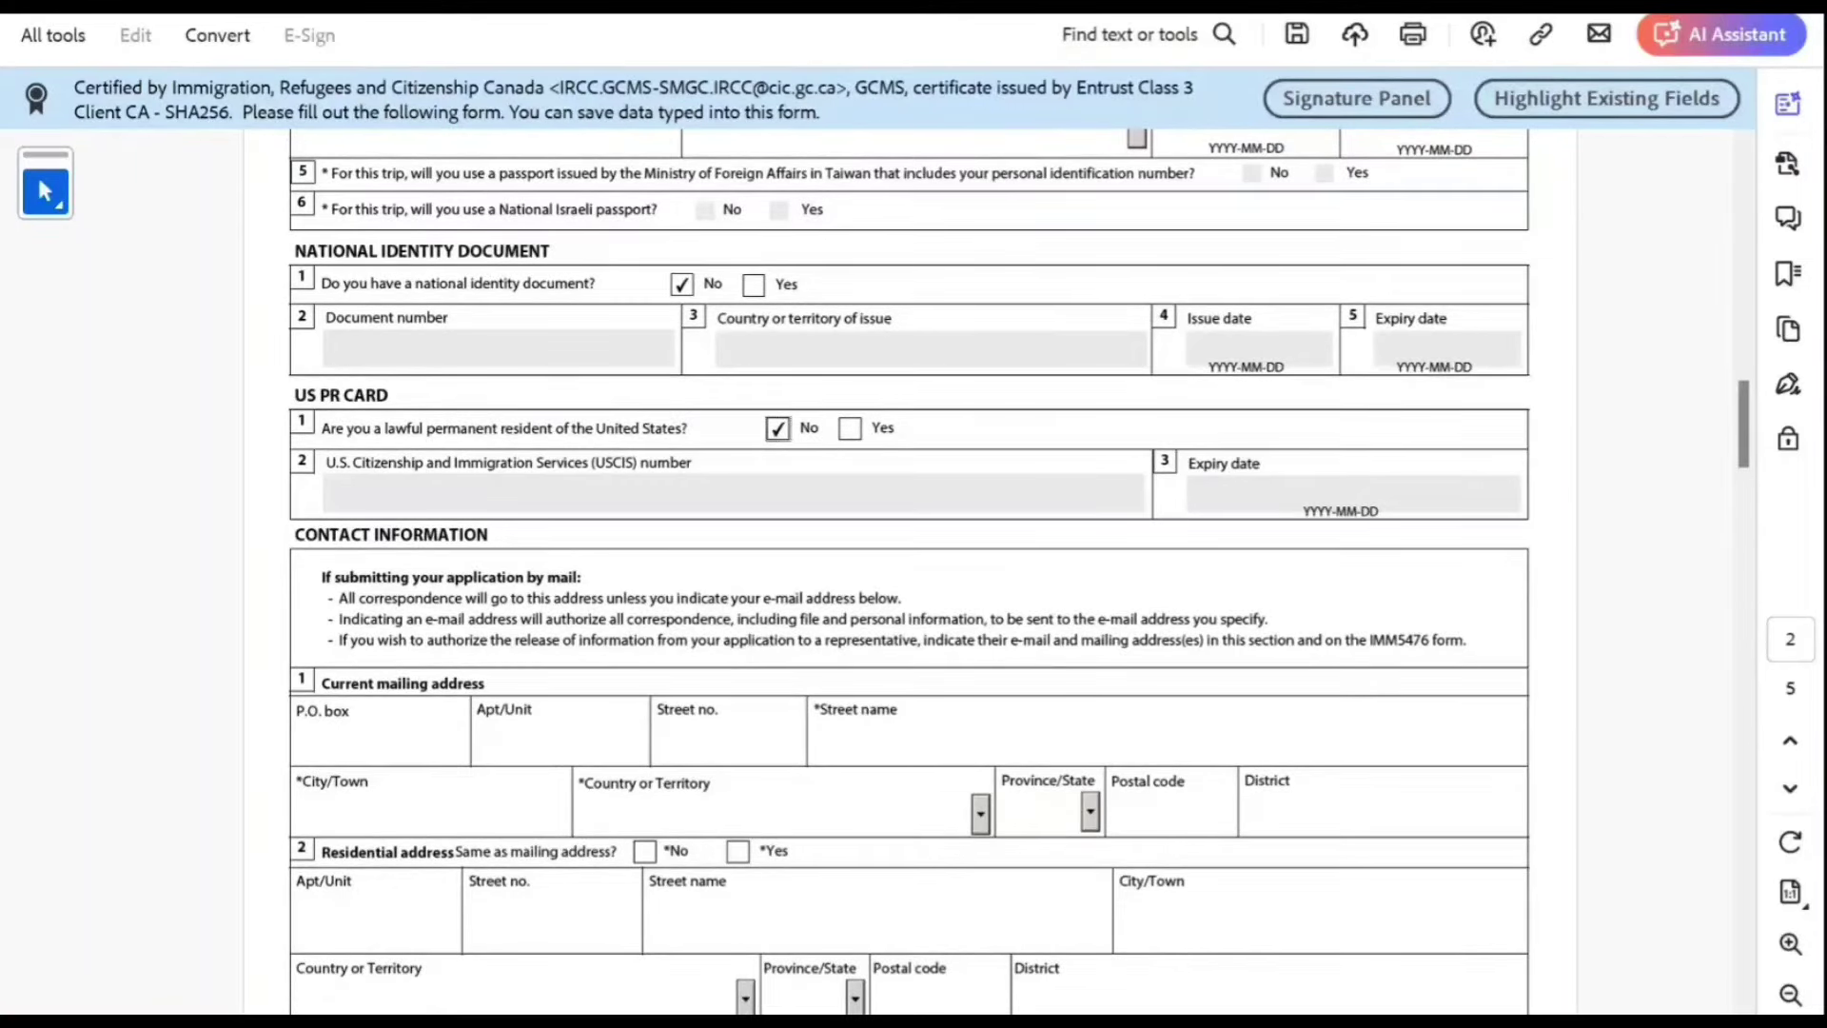
Step: Enter the mailing address street name, street number and city New Delhi
{"action": "left_click", "coordinate": [857, 738]}
{"action": "type", "text": "vxxcv"}
{"action": "left_click", "coordinate": [704, 742]}
{"action": "type", "text": "fvfd"}
{"action": "scroll", "coordinate": [909, 571], "scroll_direction": "down", "scroll_amount": 2}
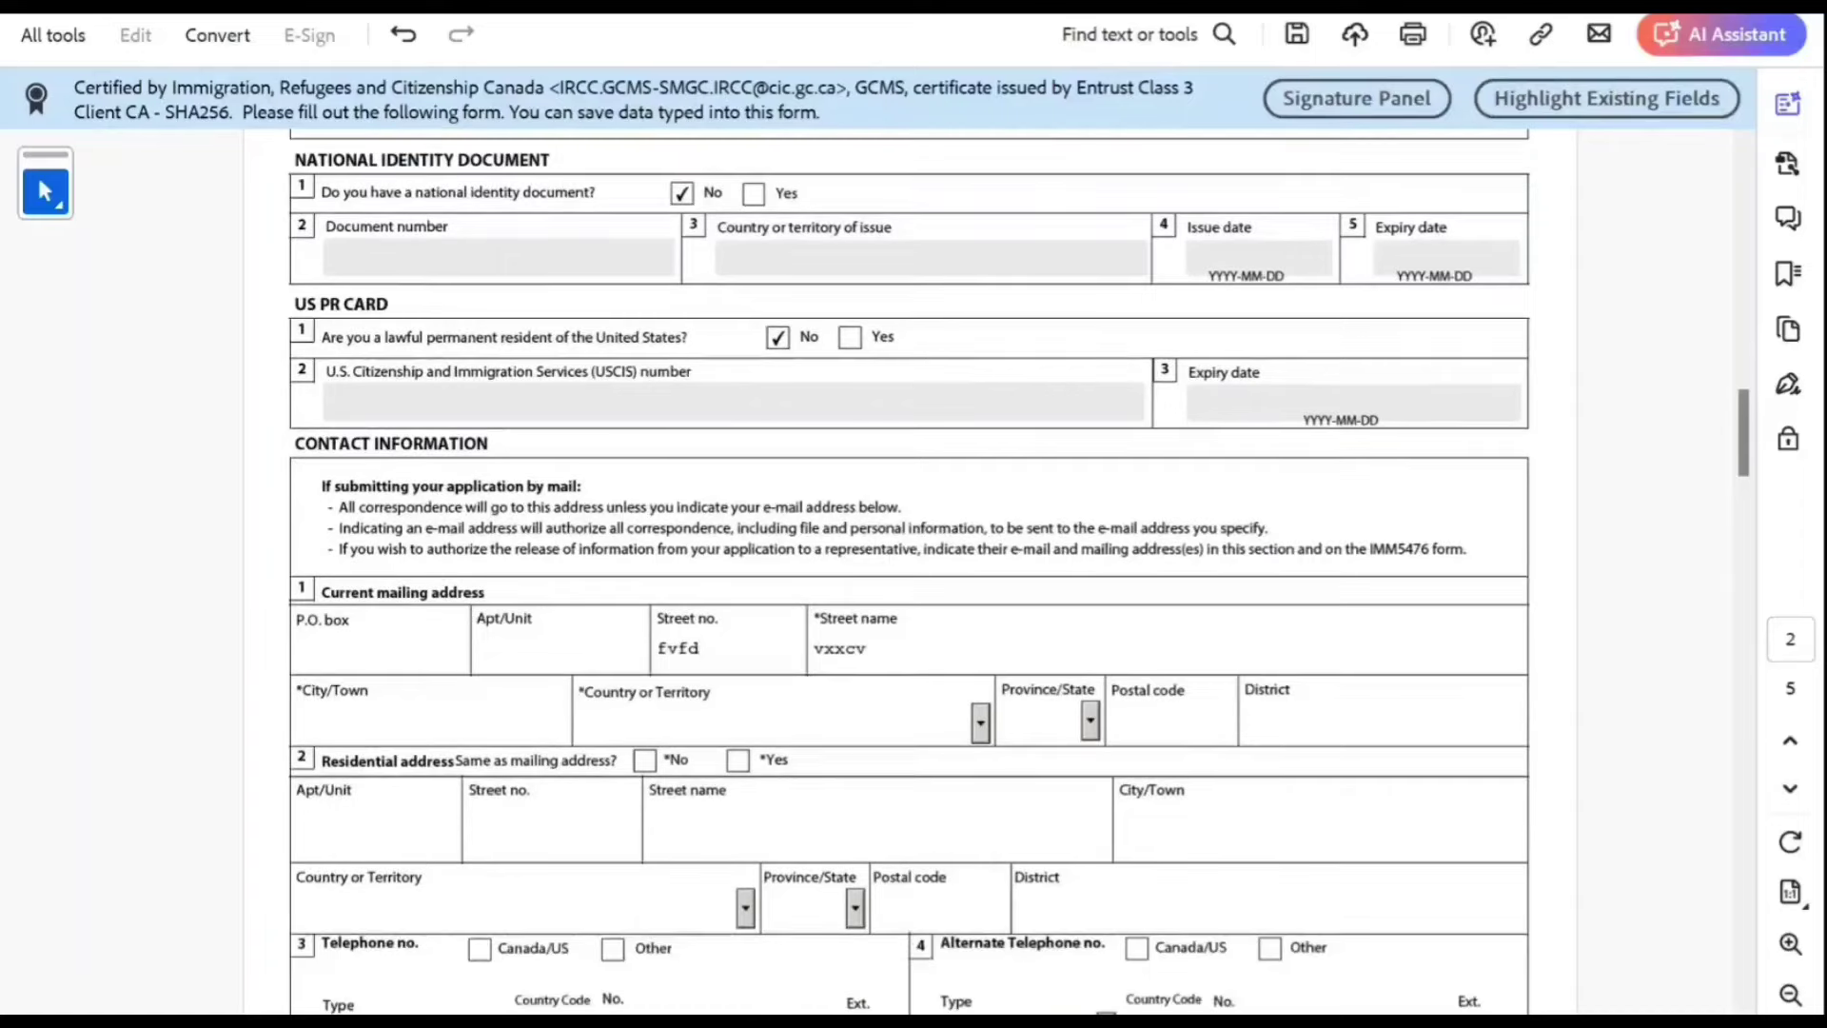
{"action": "left_click", "coordinate": [428, 718]}
{"action": "type", "text": "fvfdvfdv"}
{"action": "key", "text": "BackSpace"}
{"action": "key", "text": "BackSpace"}
{"action": "key", "text": "BackSpace"}
{"action": "key", "text": "BackSpace"}
{"action": "key", "text": "BackSpace"}
{"action": "key", "text": "BackSpace"}
{"action": "key", "text": "BackSpace"}
{"action": "key", "text": "BackSpace"}
{"action": "type", "text": "ne"}
{"action": "key", "text": "BackSpace"}
{"action": "key", "text": "BackSpace"}
{"action": "key", "text": "BackSpace"}
{"action": "key", "text": "BackSpace"}
{"action": "key", "text": "BackSpace"}
{"action": "type", "text": "New Delhi"}
{"action": "key", "text": "Tab"}
Step: Keep India as country, add the postal code, and mark residential address as same as mailing
{"action": "key", "text": "Tab"}
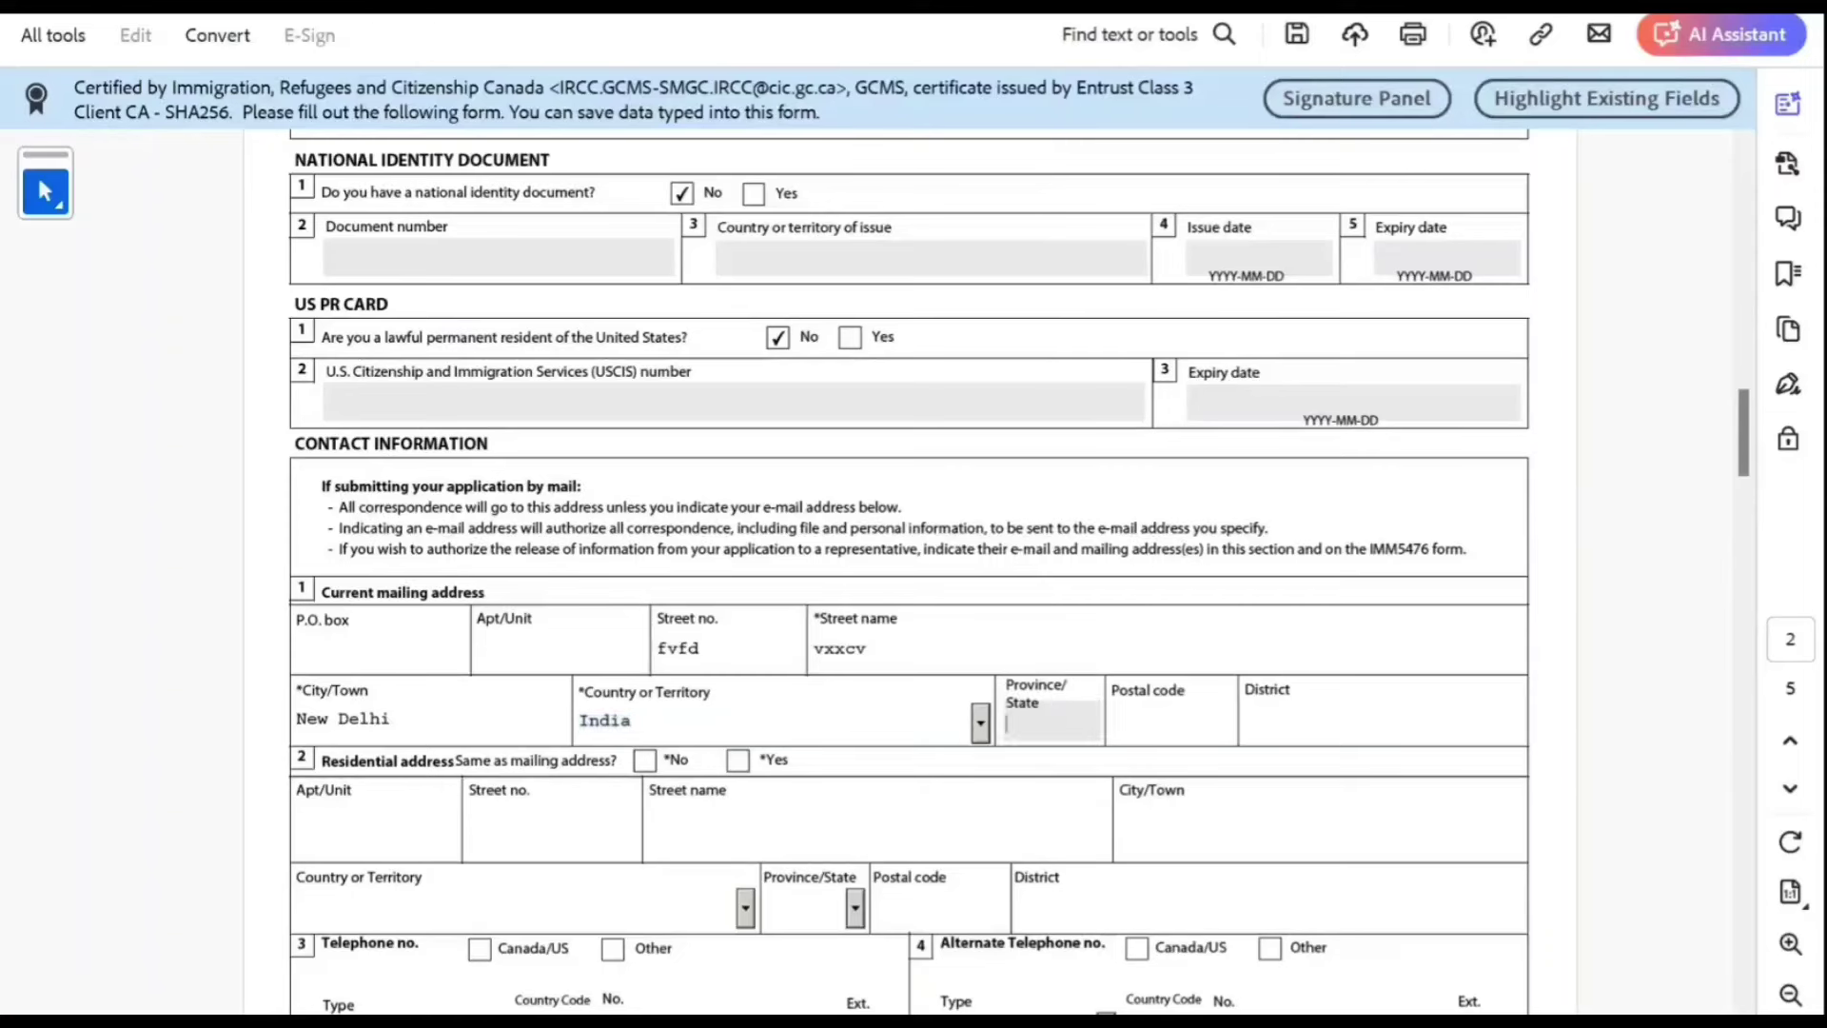
{"action": "key", "text": "Tab"}
{"action": "type", "text": "900909"}
{"action": "key", "text": "Tab"}
{"action": "left_click", "coordinate": [738, 758]}
Step: Add an Other Cellular telephone with country code 91, the phone number and an extension
{"action": "scroll", "coordinate": [909, 571], "scroll_direction": "down", "scroll_amount": 2}
{"action": "scroll", "coordinate": [909, 571], "scroll_direction": "down", "scroll_amount": 2}
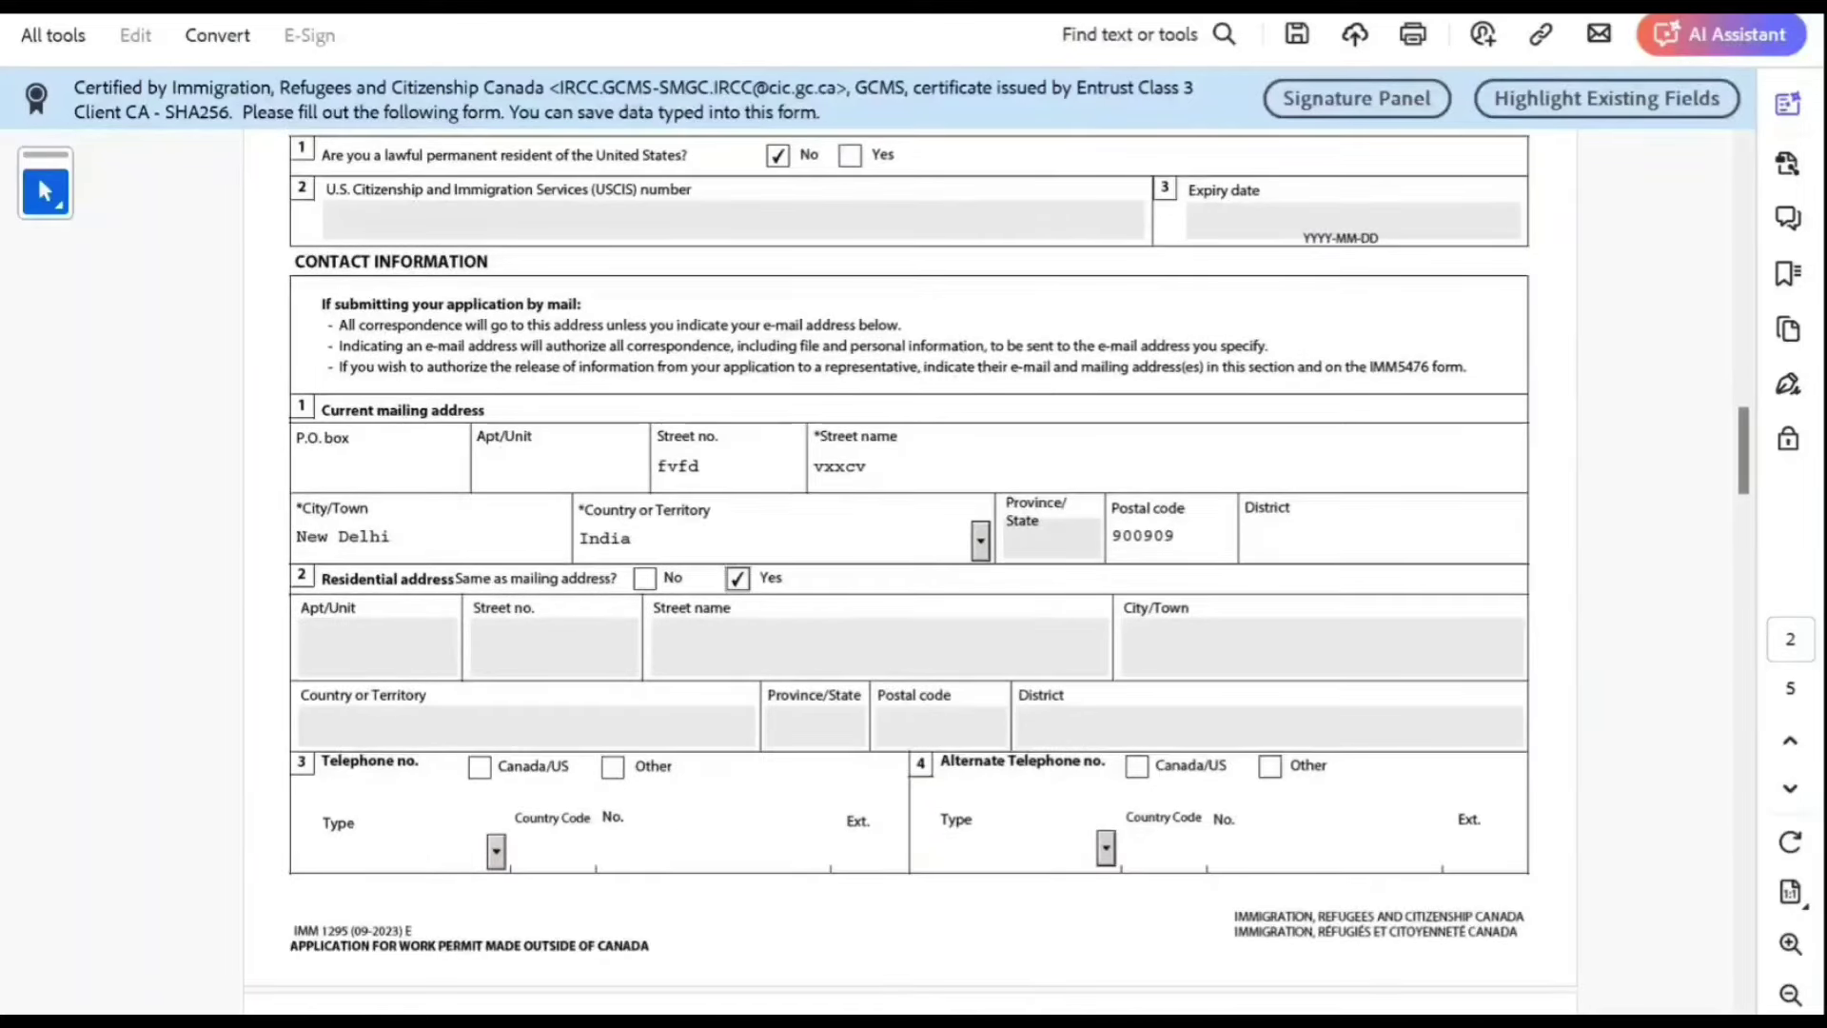
{"action": "left_click", "coordinate": [612, 767]}
{"action": "left_click", "coordinate": [495, 852]}
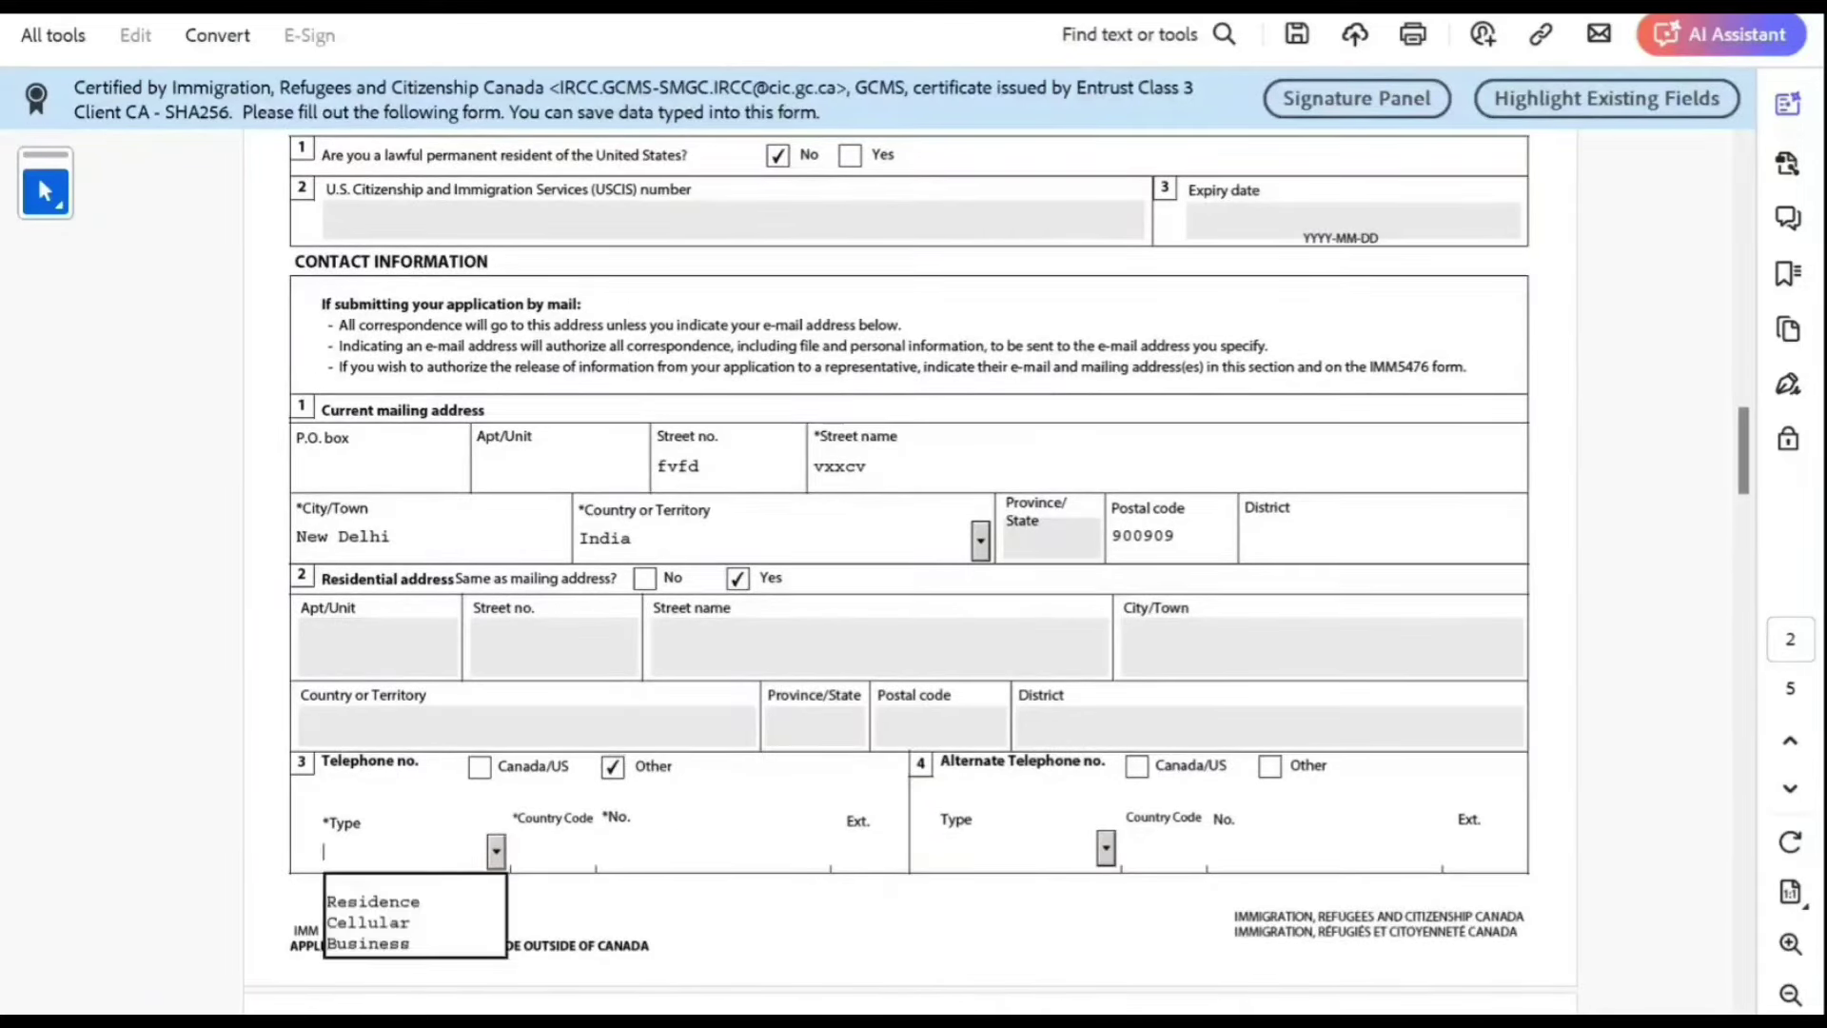
{"action": "key", "text": "Down"}
{"action": "key", "text": "Down"}
{"action": "key", "text": "Return"}
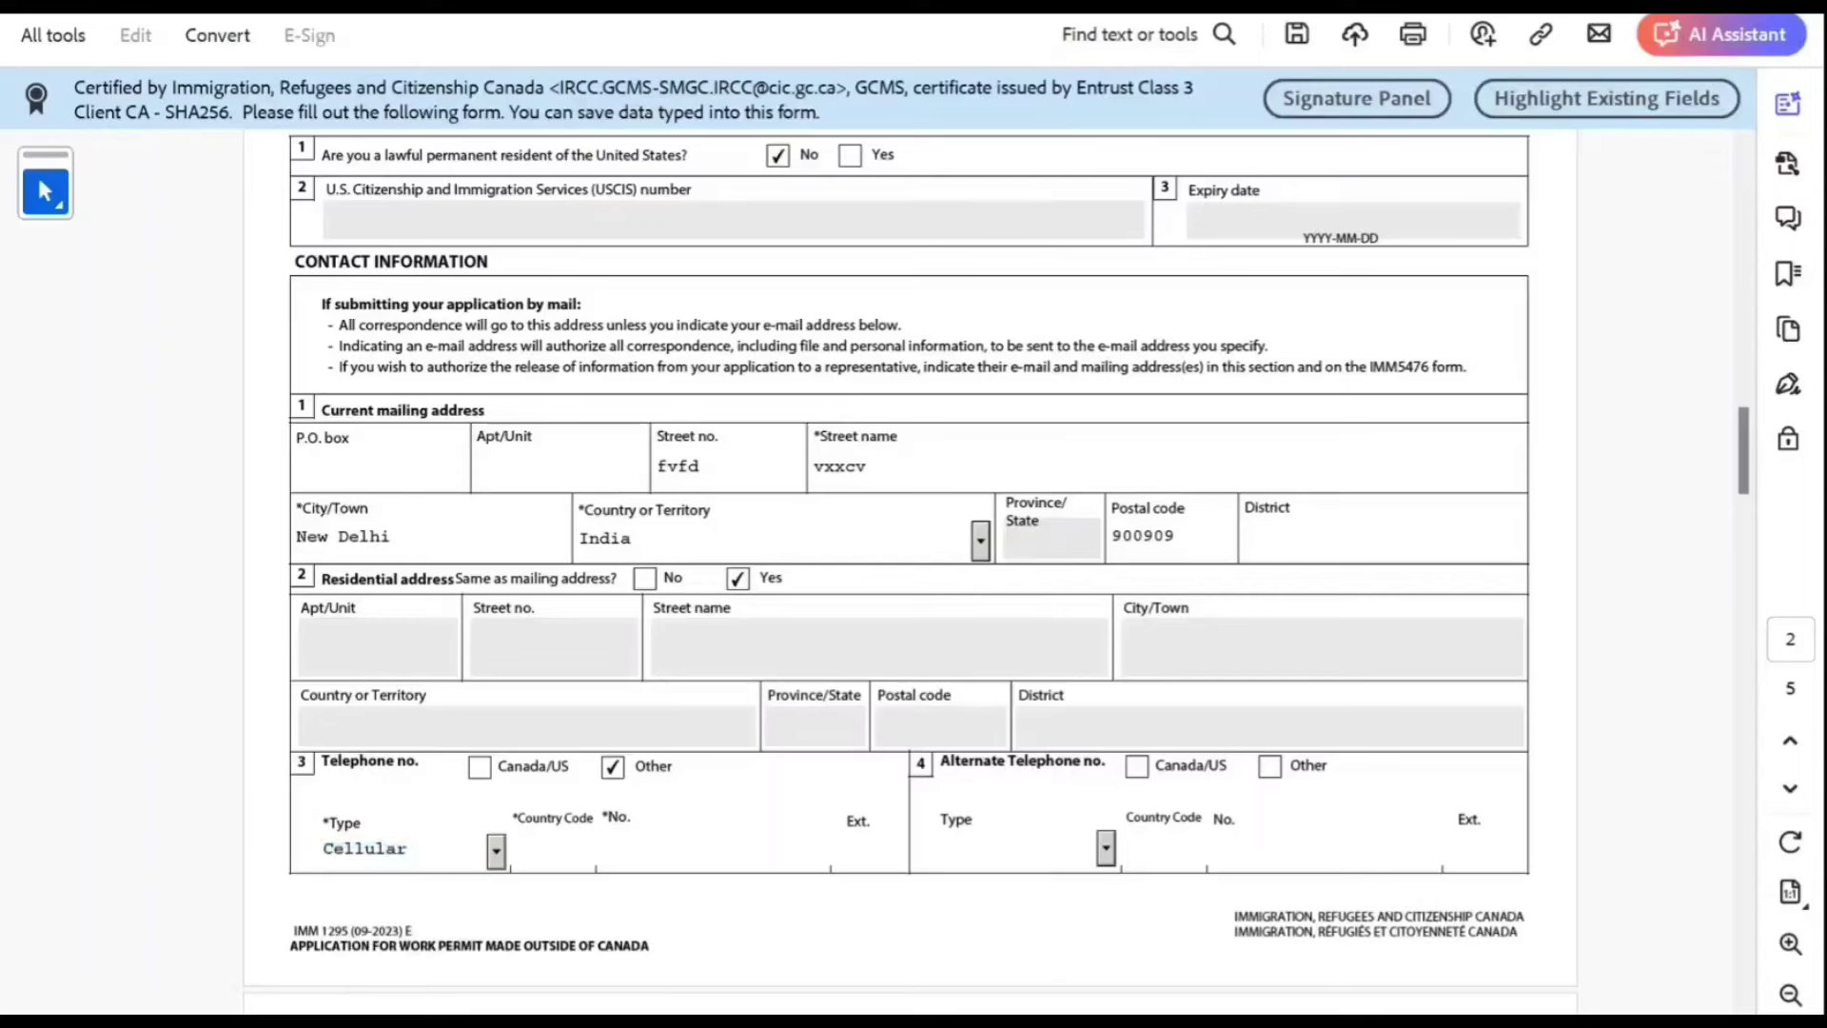
{"action": "key", "text": "Tab"}
{"action": "type", "text": "91"}
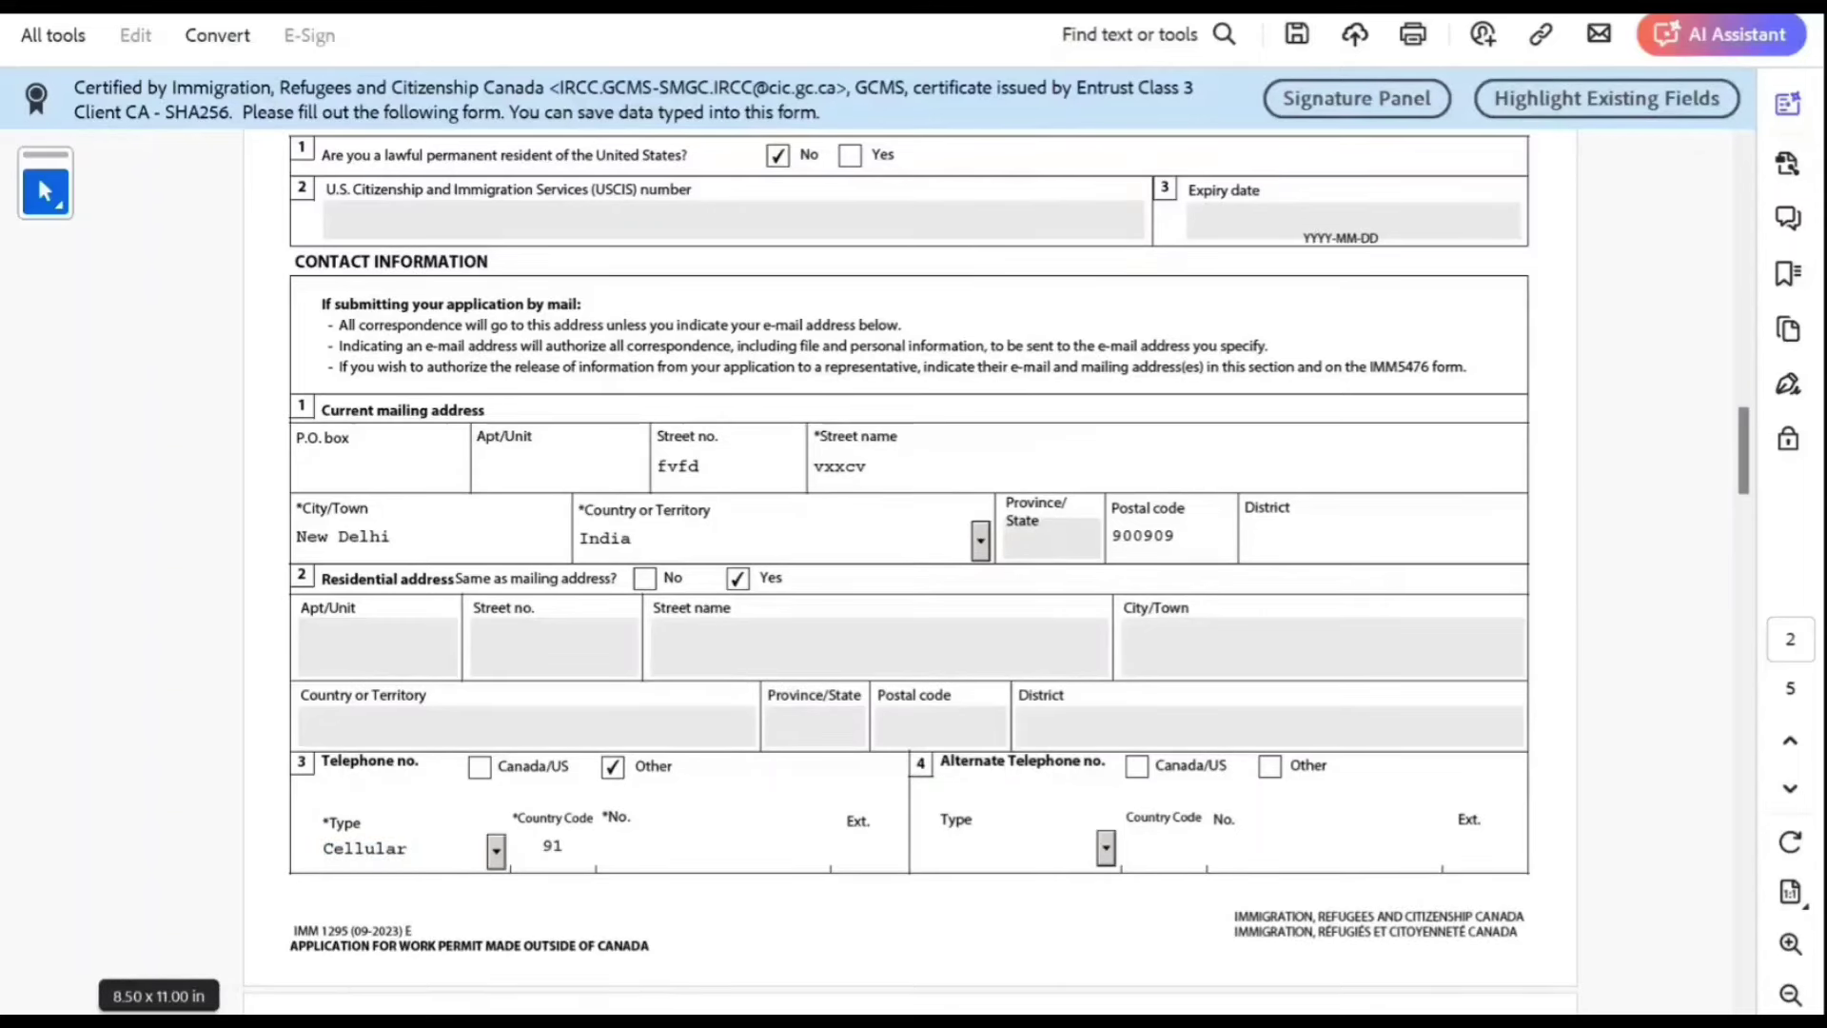
{"action": "key", "text": "Tab"}
{"action": "type", "text": "98989898989898"}
{"action": "key", "text": "Tab"}
{"action": "type", "text": "89"}
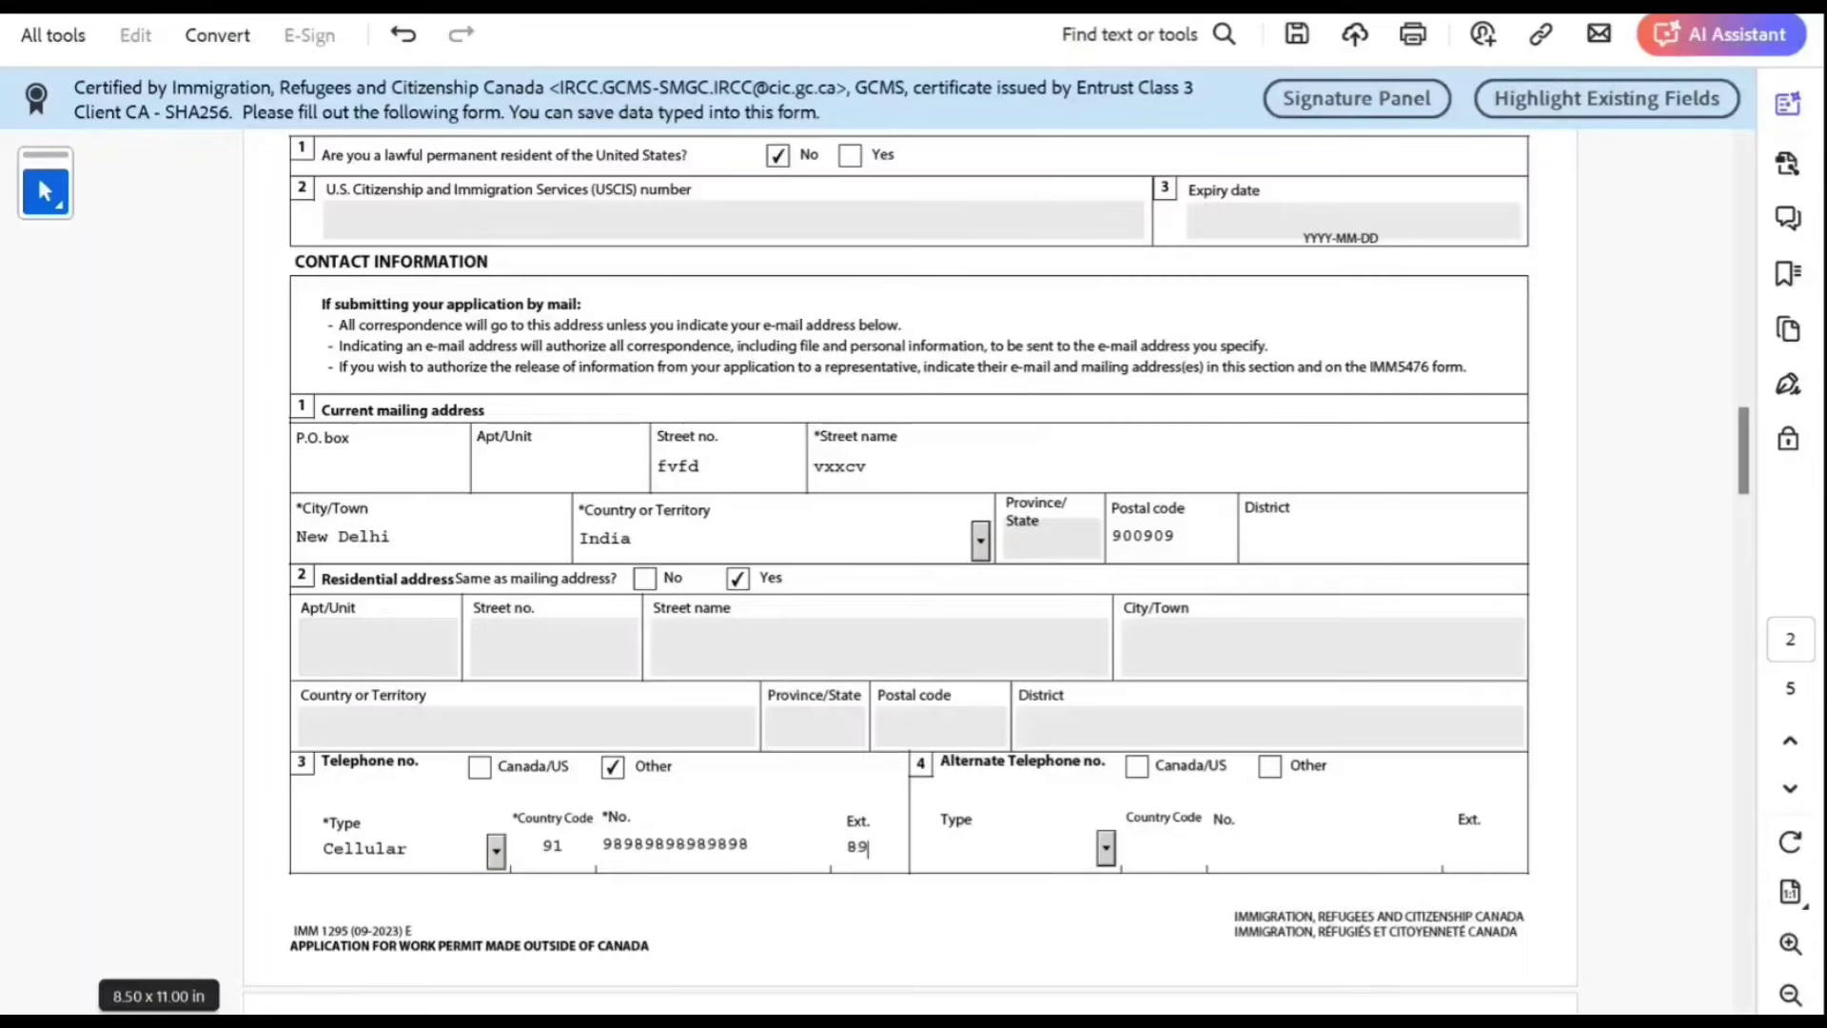
{"action": "type", "text": "898"}
Step: Fill in the applicant's e-mail address
{"action": "scroll", "coordinate": [911, 571], "scroll_direction": "down", "scroll_amount": 3}
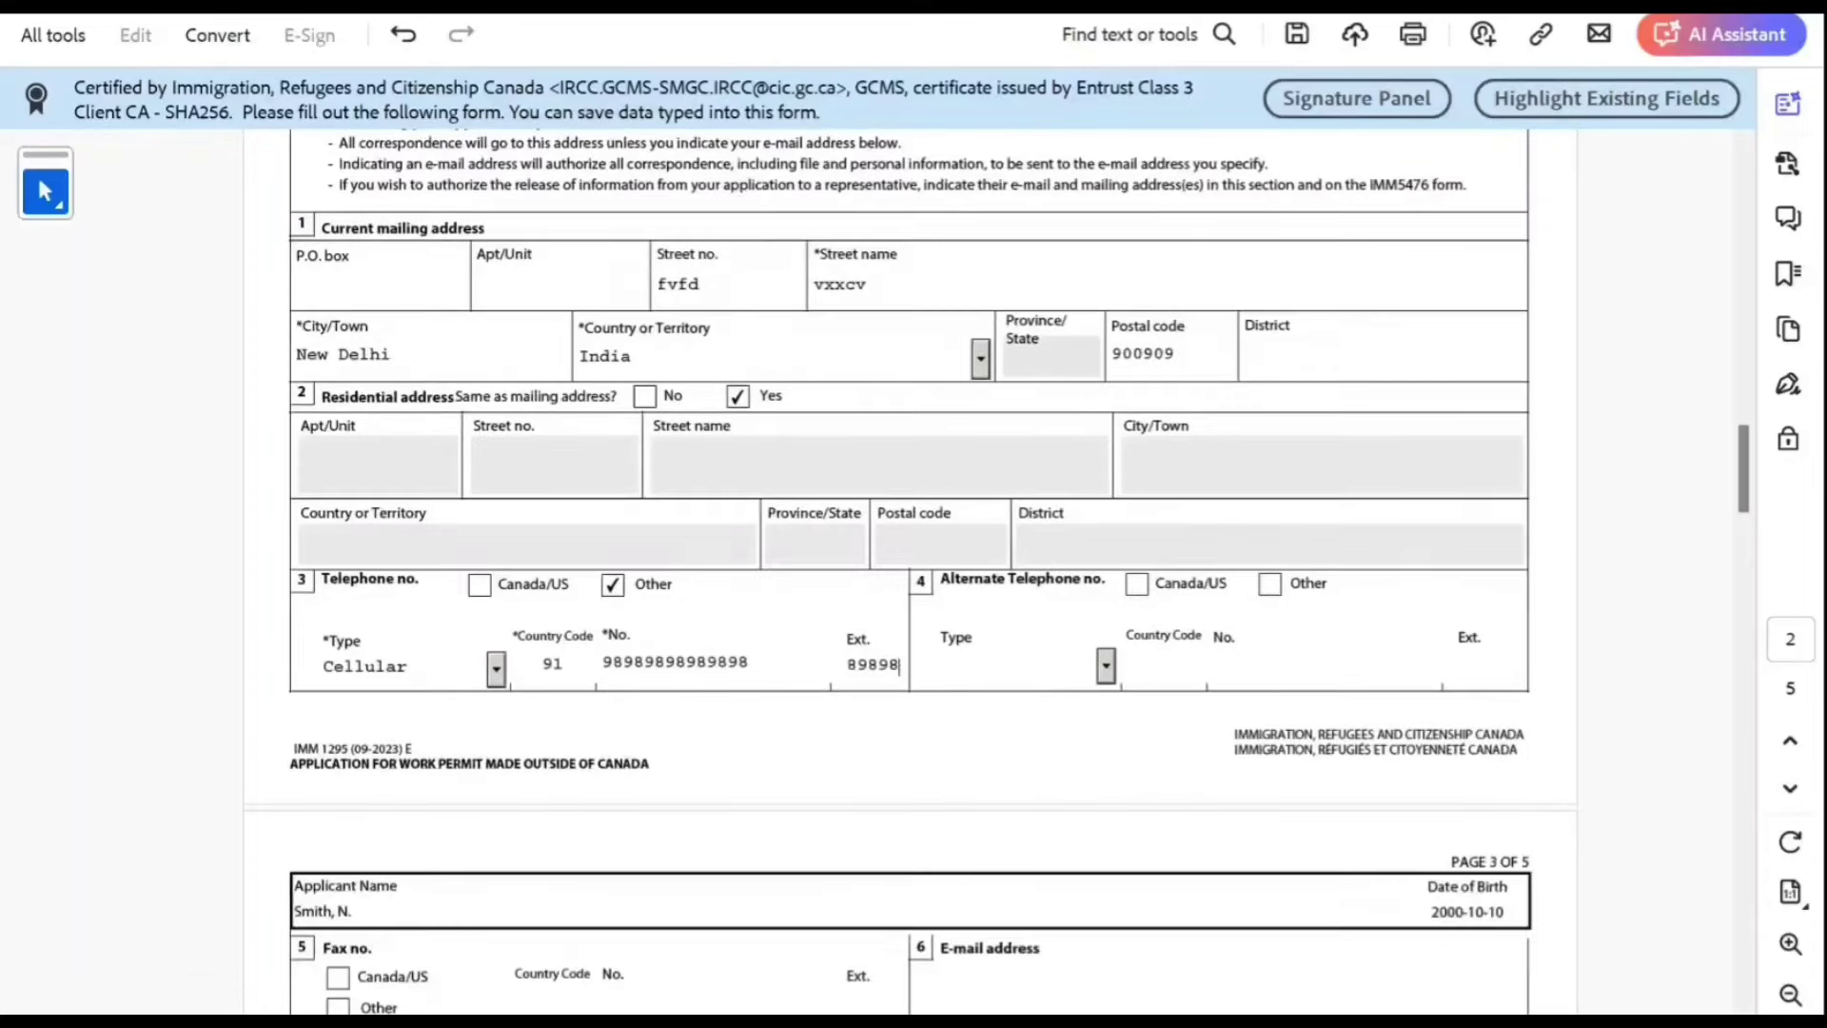
{"action": "scroll", "coordinate": [910, 571], "scroll_direction": "down", "scroll_amount": 5}
{"action": "left_click", "coordinate": [942, 767]}
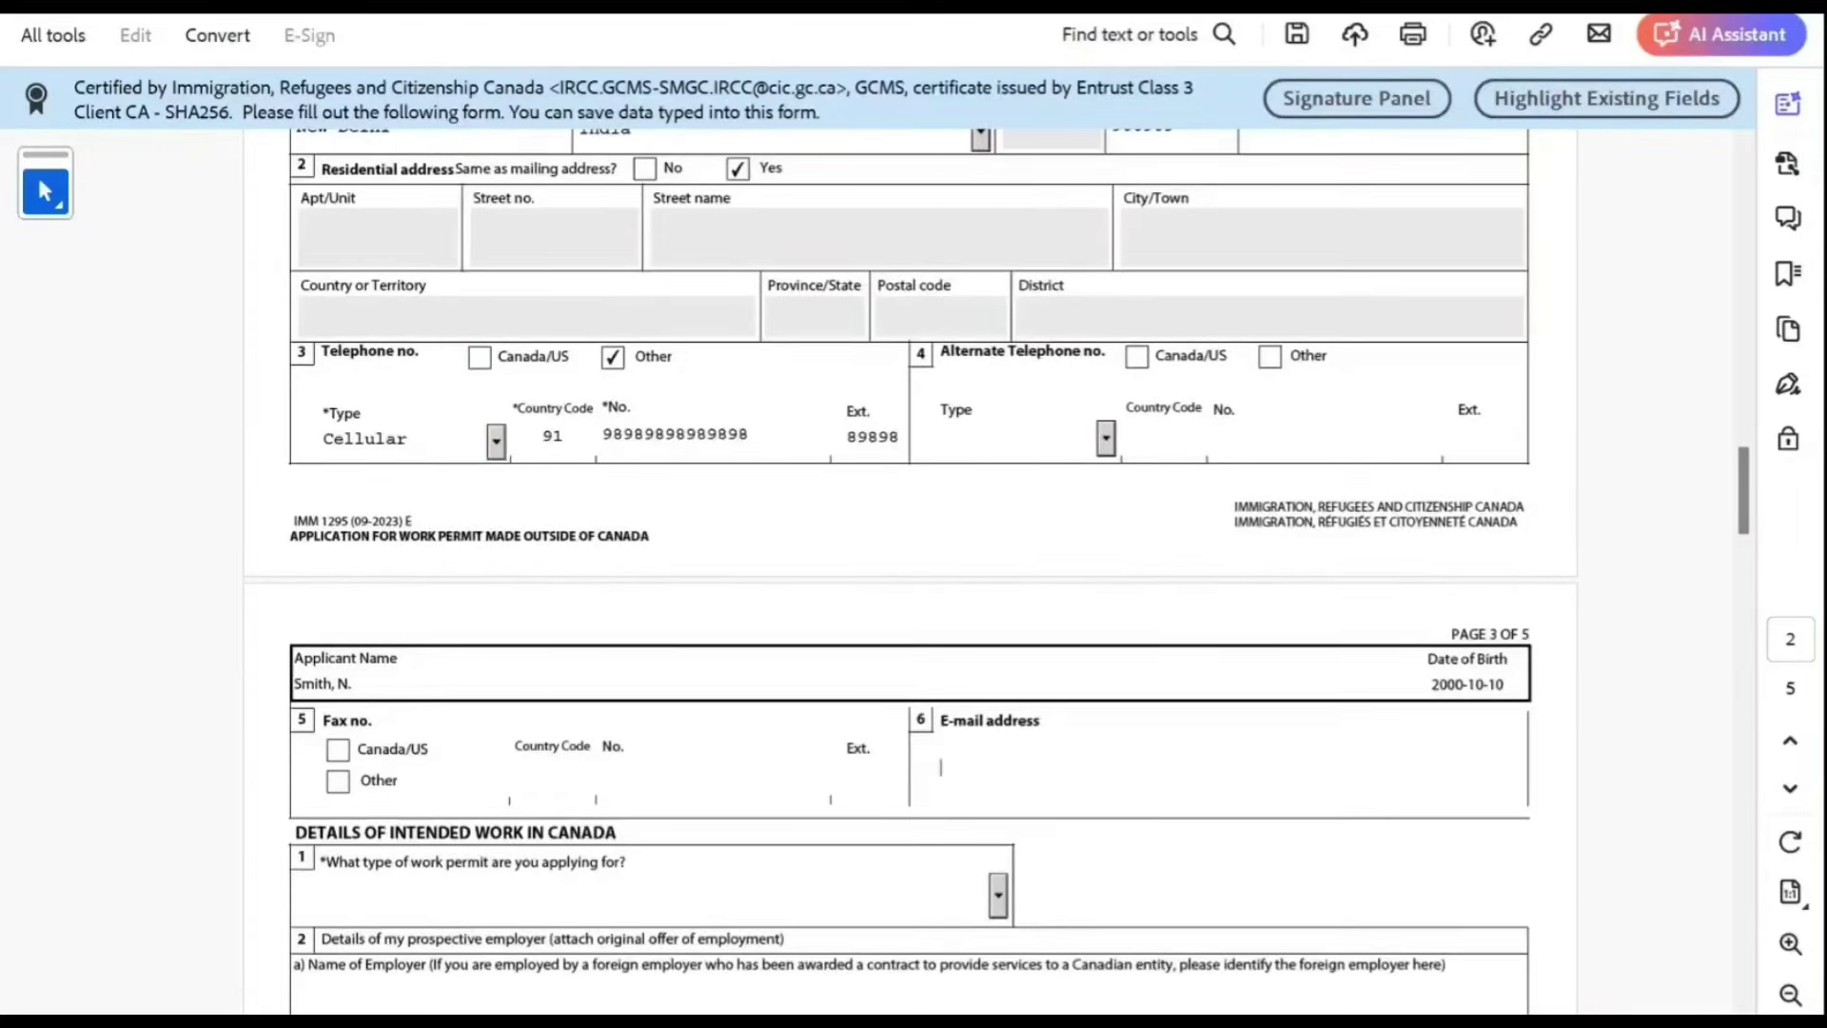
{"action": "type", "text": "njjnnjjj"}
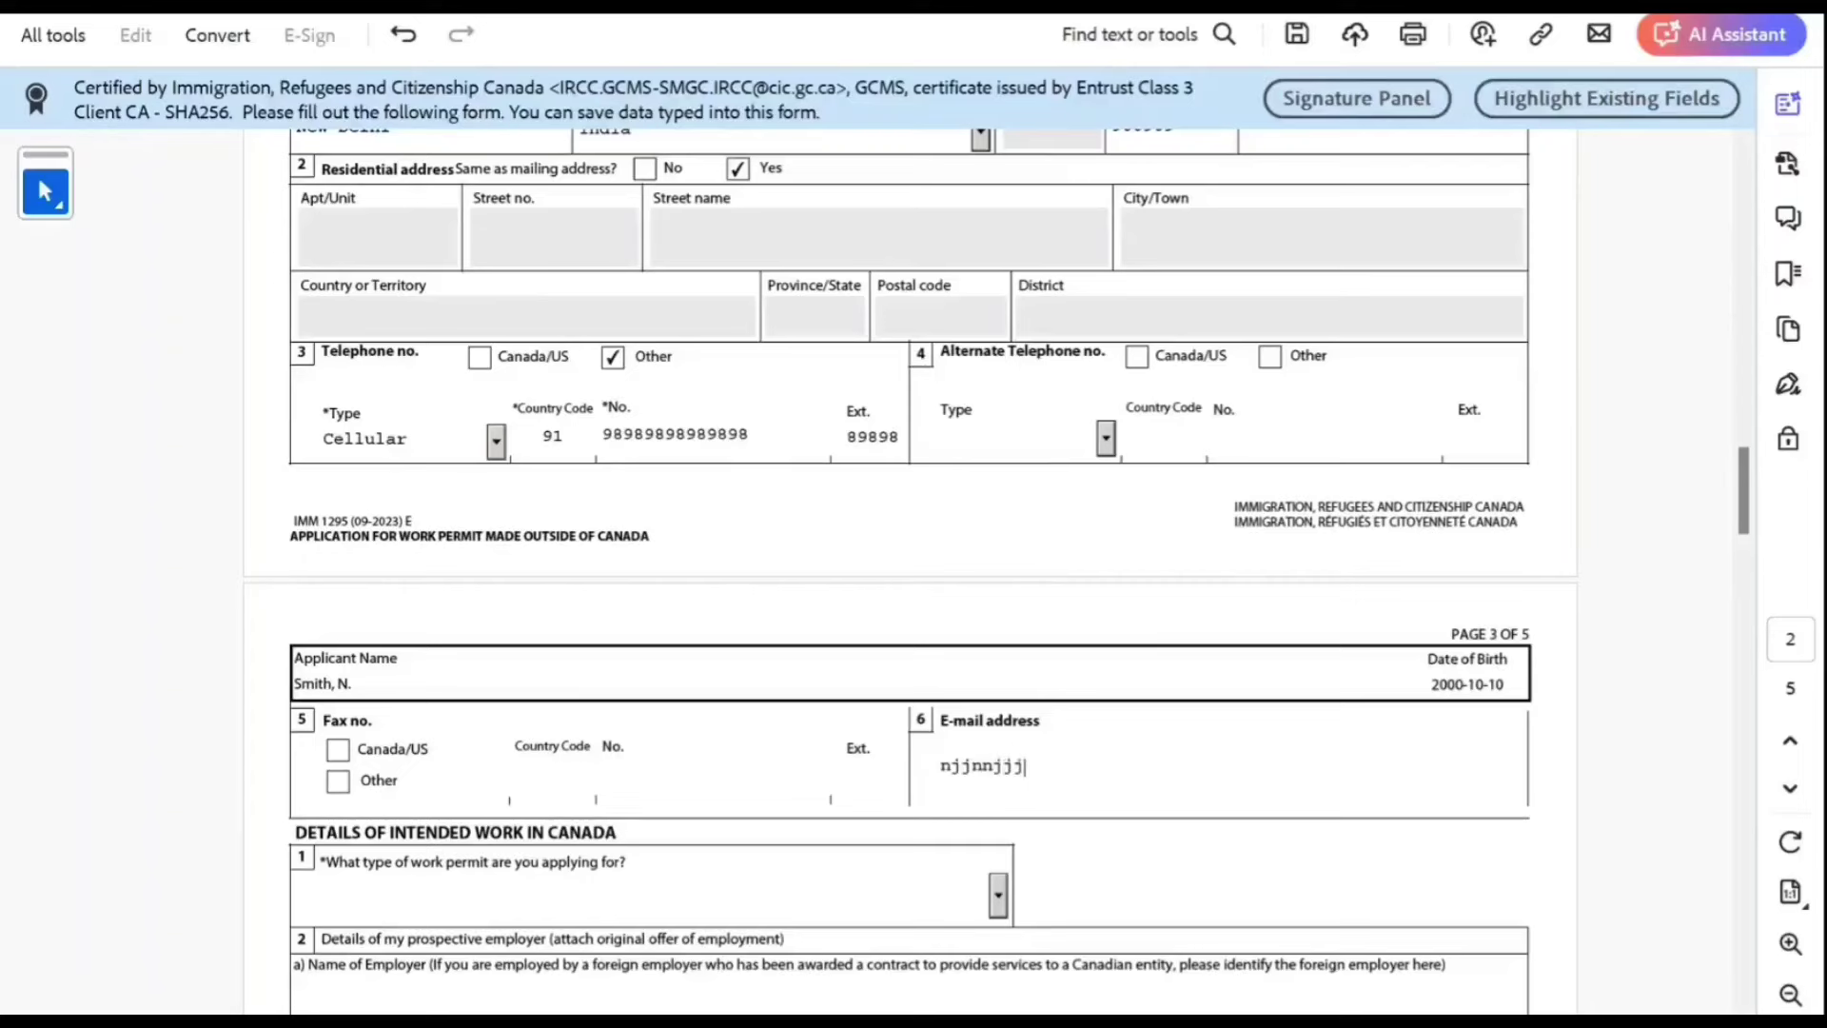
{"action": "type", "text": "@njnjn.comaaaa"}
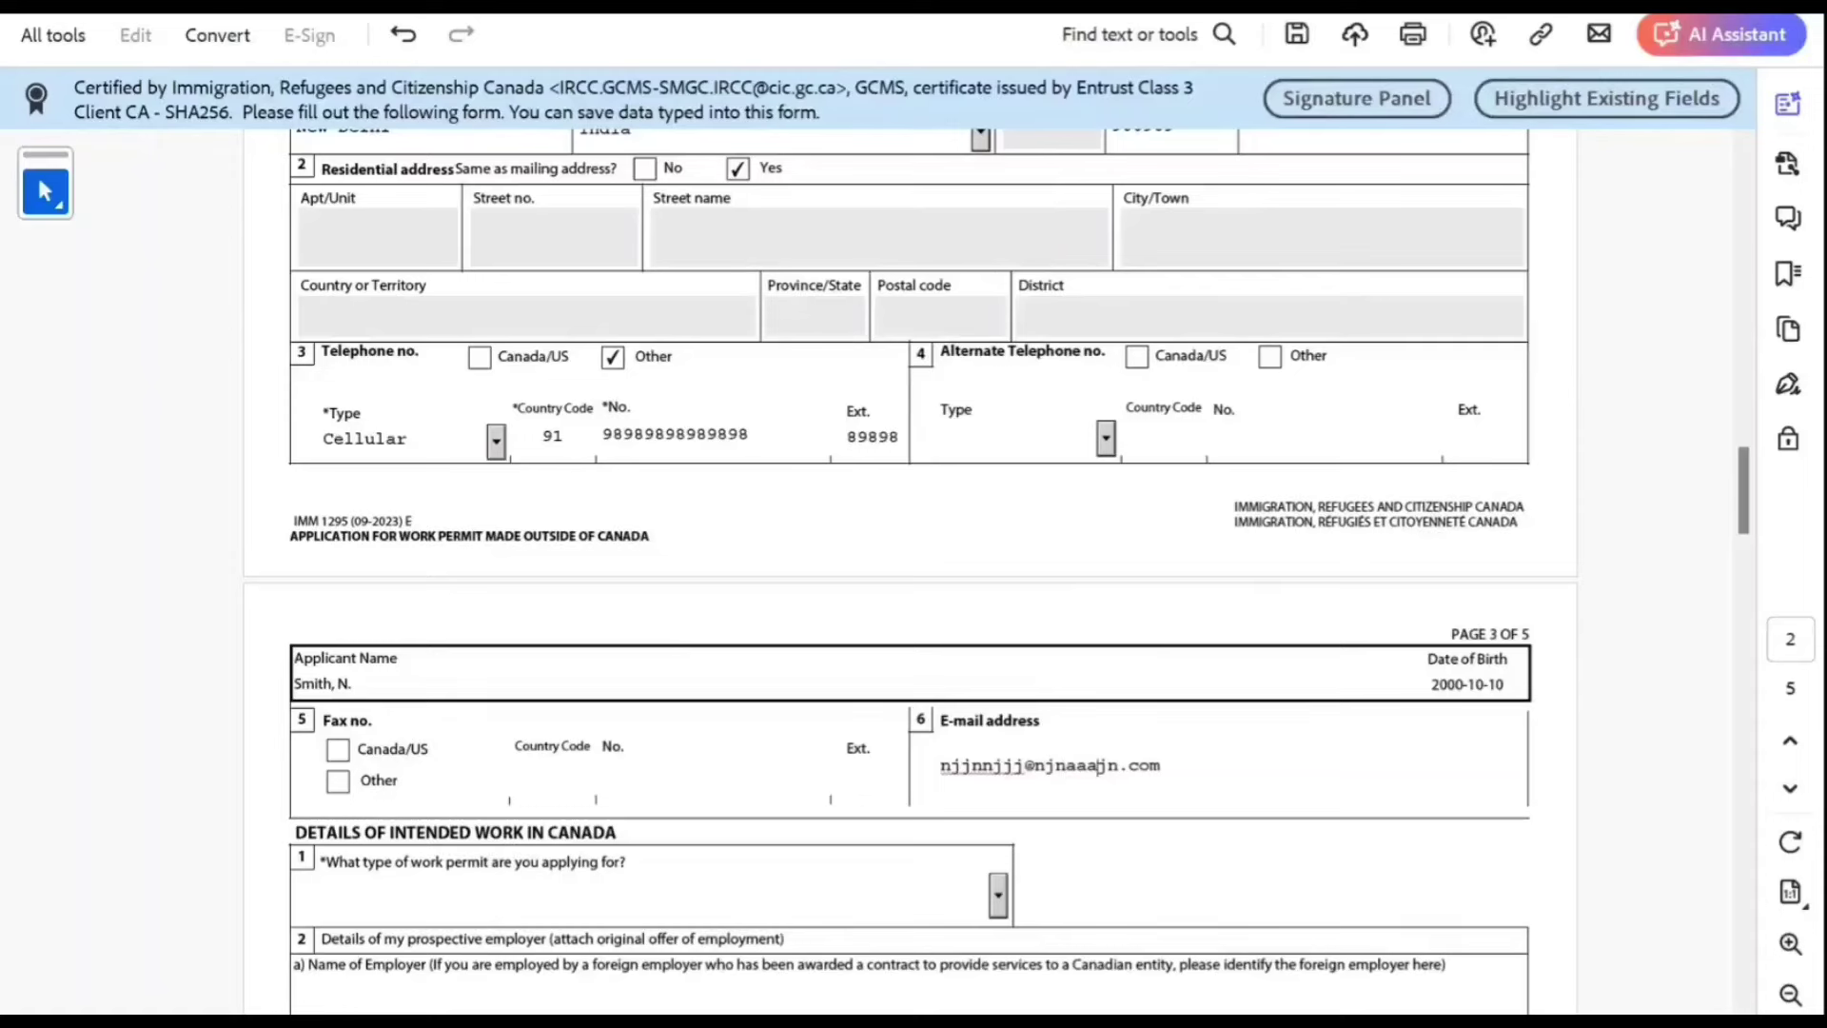
{"action": "scroll", "coordinate": [1109, 632], "scroll_direction": "down", "scroll_amount": 3}
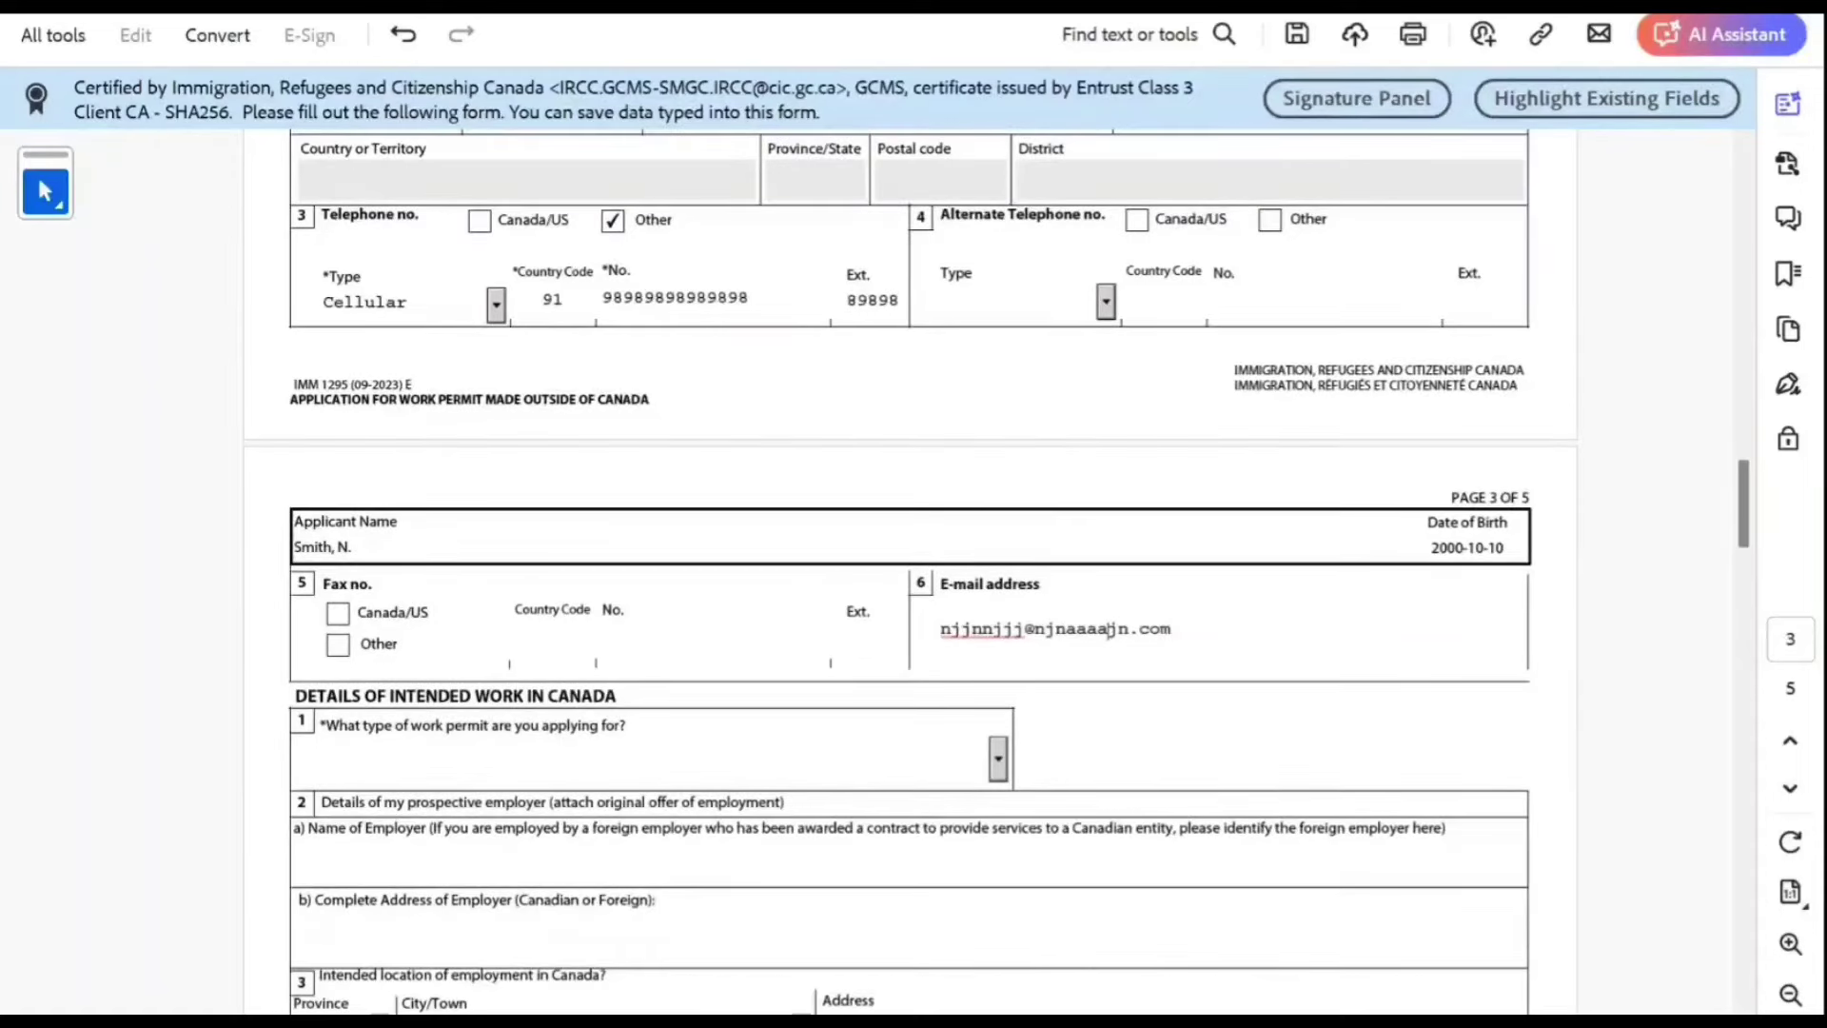
Step: Choose Open Work Permit as the permit type and scroll down to the Education section
{"action": "scroll", "coordinate": [997, 571], "scroll_direction": "down", "scroll_amount": 1}
{"action": "left_click", "coordinate": [998, 714]}
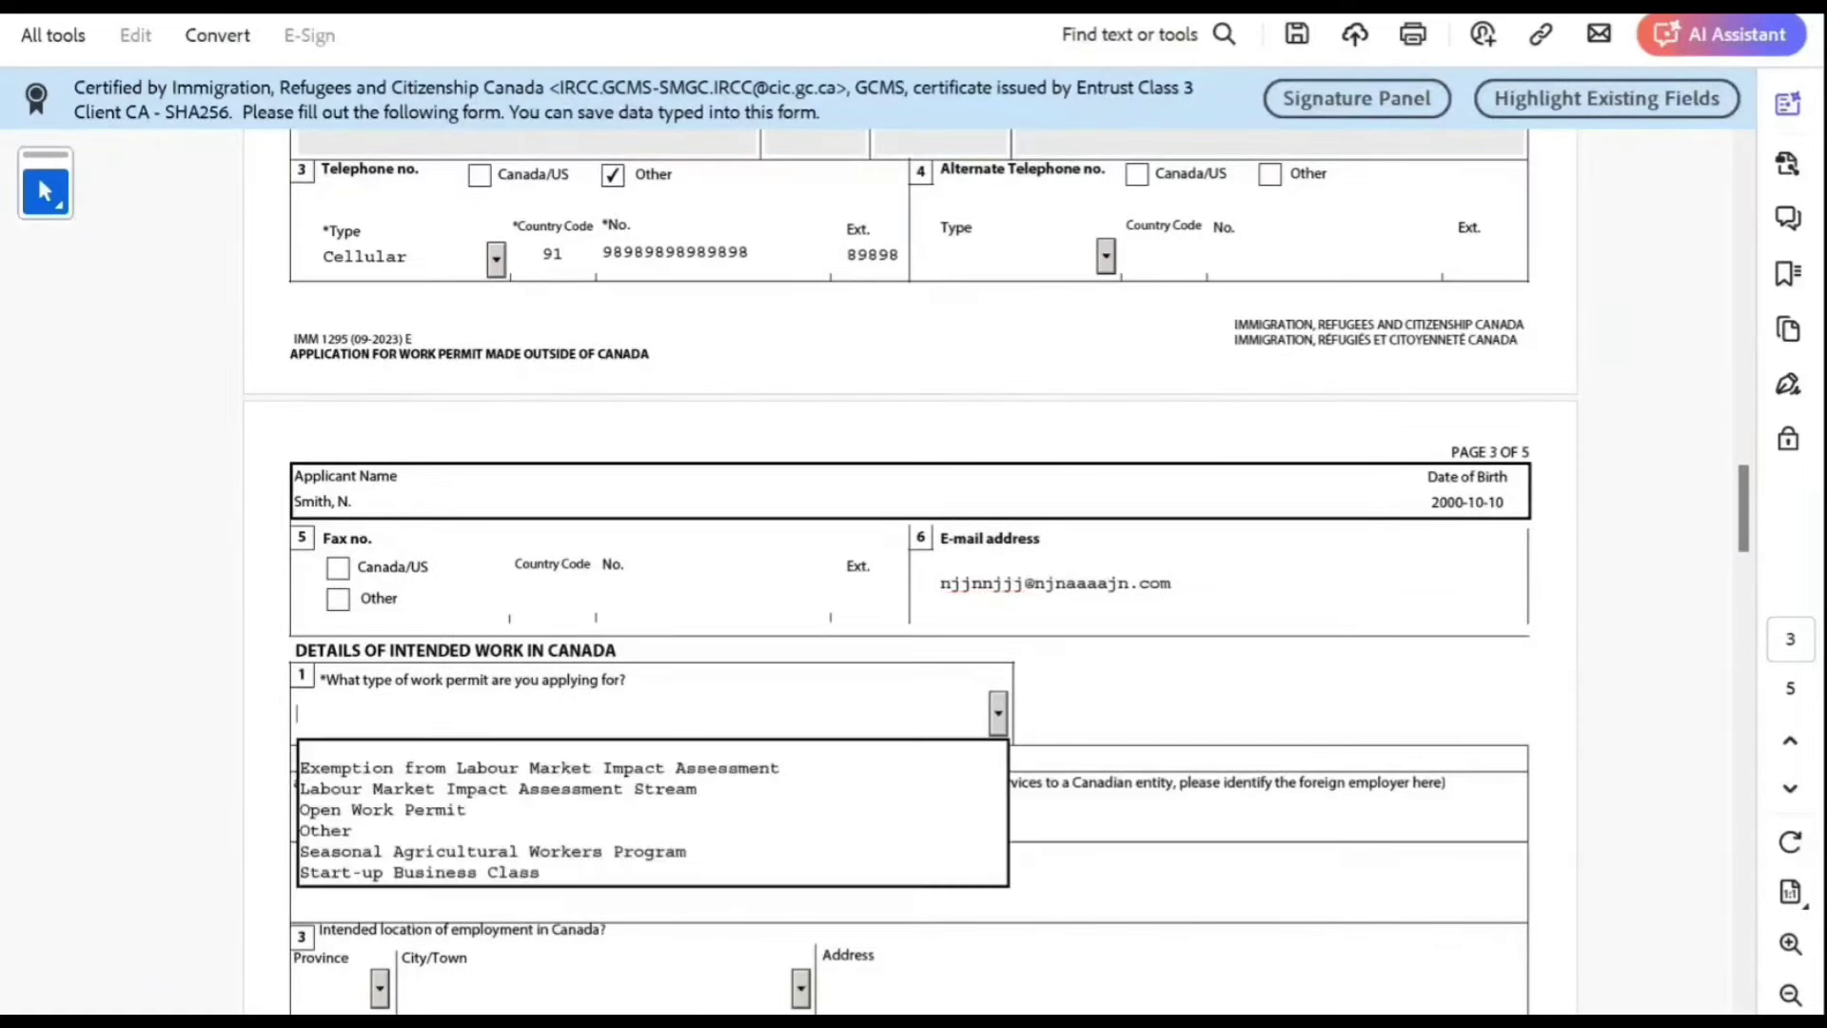
{"action": "key", "text": "Return"}
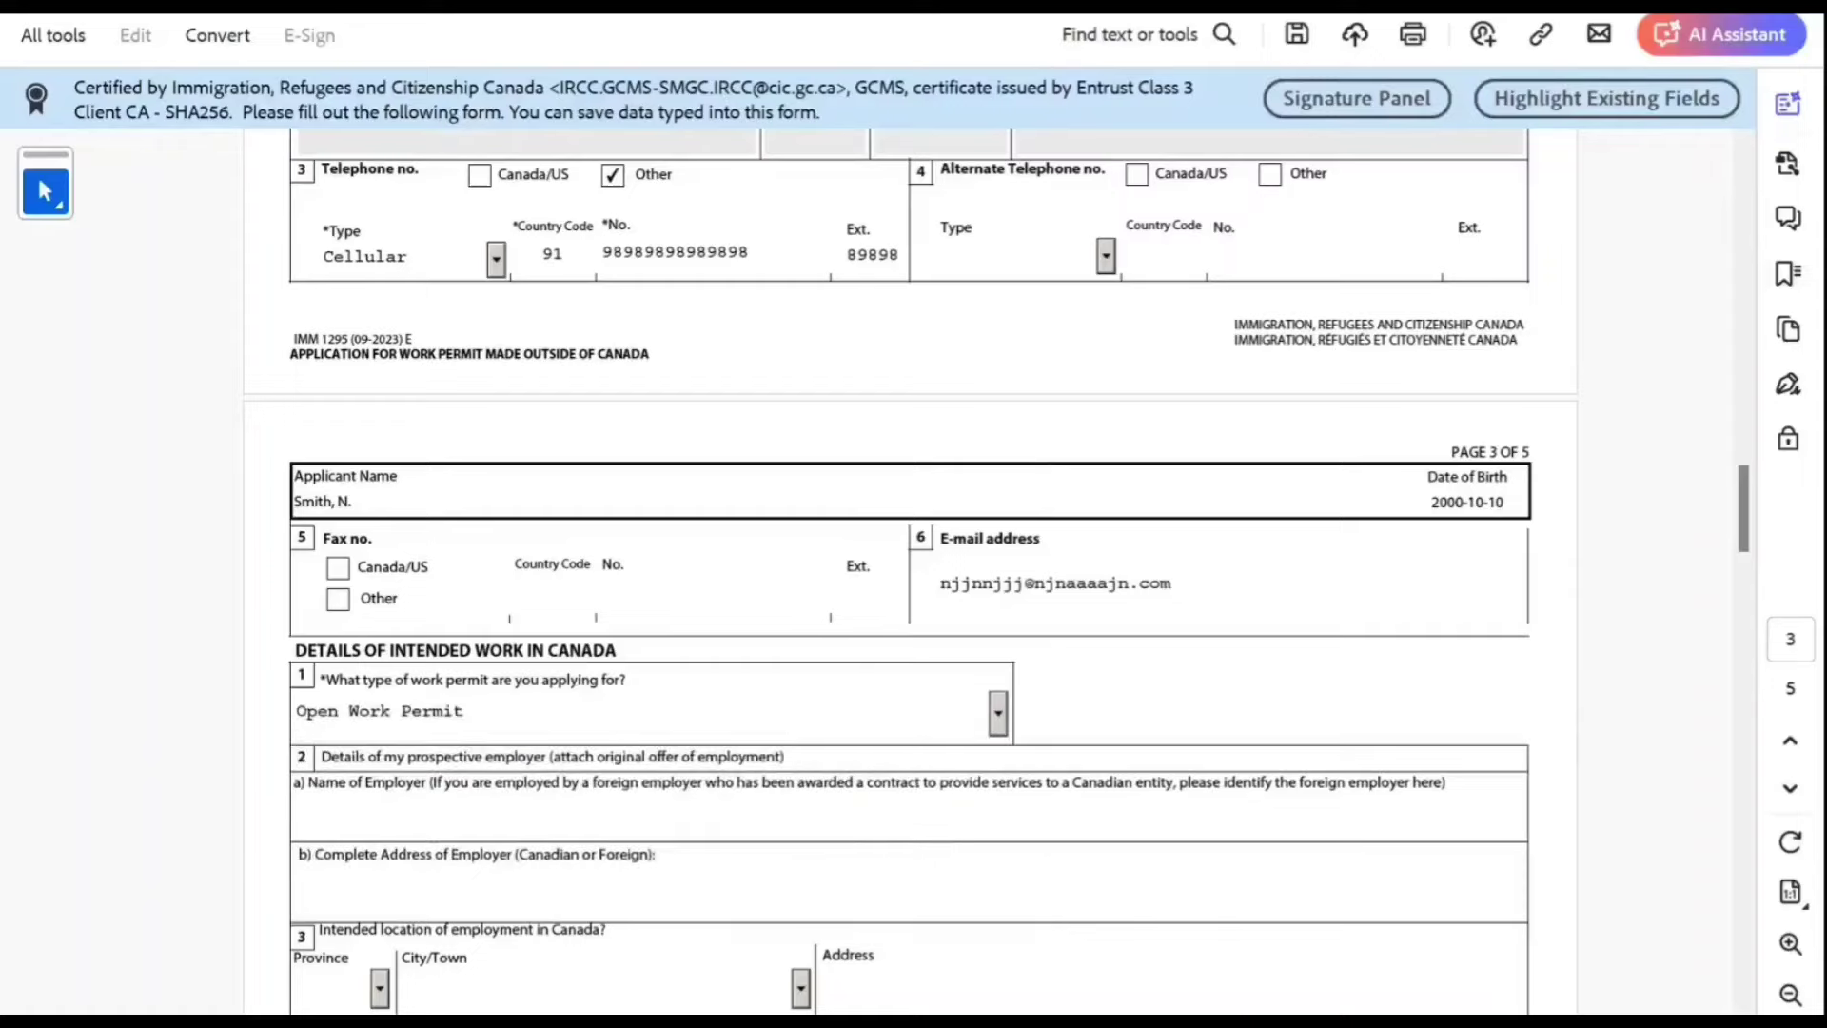
{"action": "scroll", "coordinate": [459, 815], "scroll_direction": "down", "scroll_amount": 7}
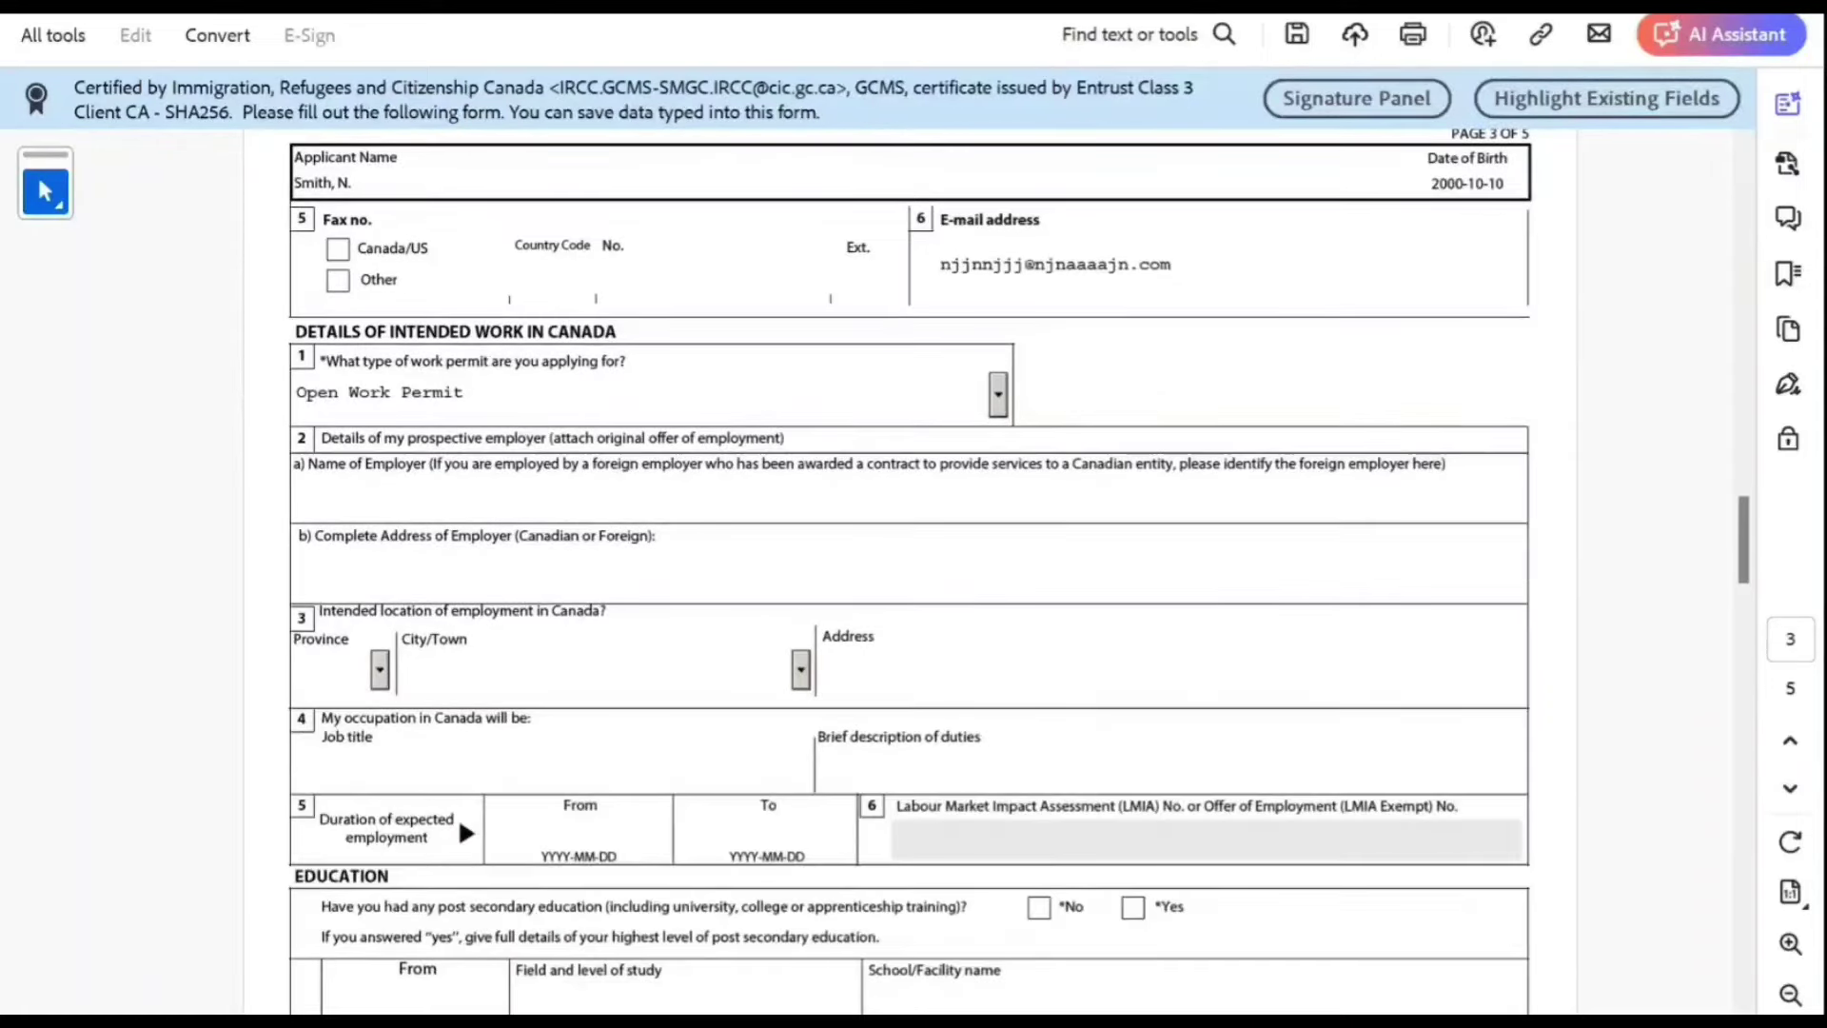
{"action": "scroll", "coordinate": [909, 571], "scroll_direction": "down", "scroll_amount": 4}
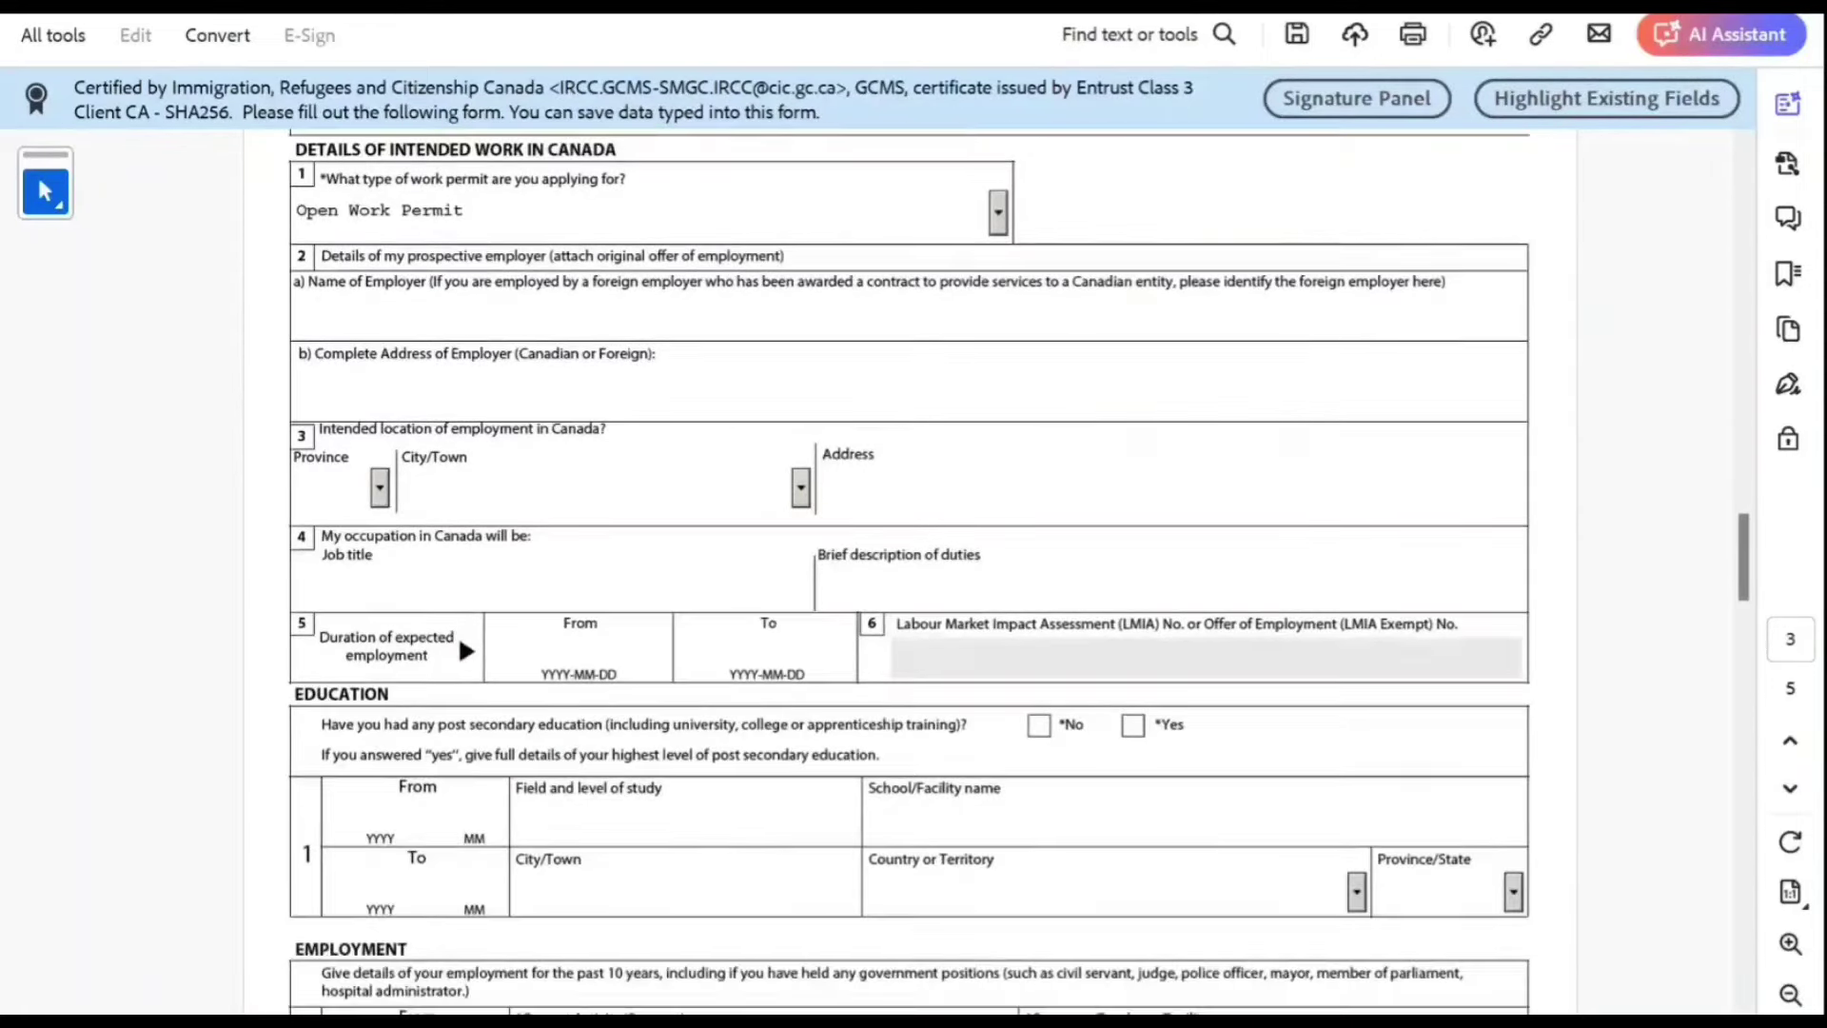
{"action": "scroll", "coordinate": [908, 571], "scroll_direction": "down", "scroll_amount": 2}
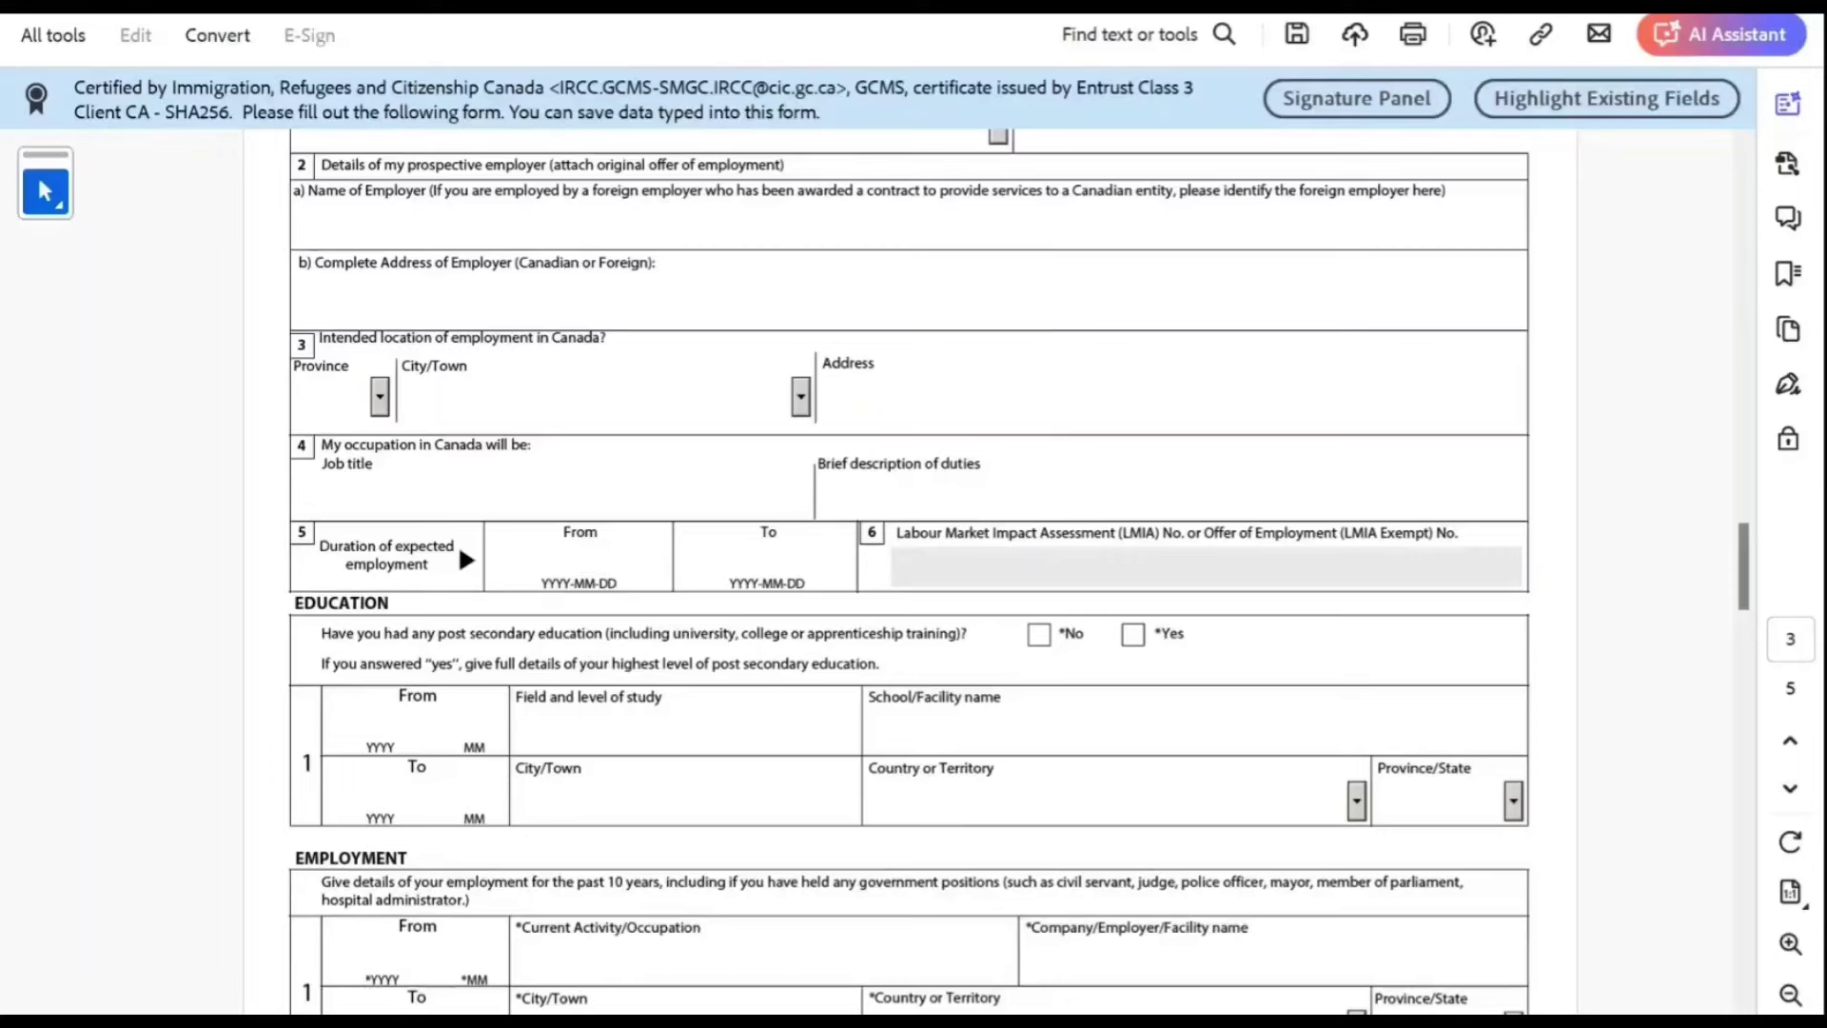
Step: Enter education start 2019-06, Bachelors of Science, at New Delhi Science Experts Limited, fixing the spelling
{"action": "left_click", "coordinate": [379, 725]}
{"action": "type", "text": "201906B"}
{"action": "key", "text": "BackSpace"}
{"action": "type", "text": "achek"}
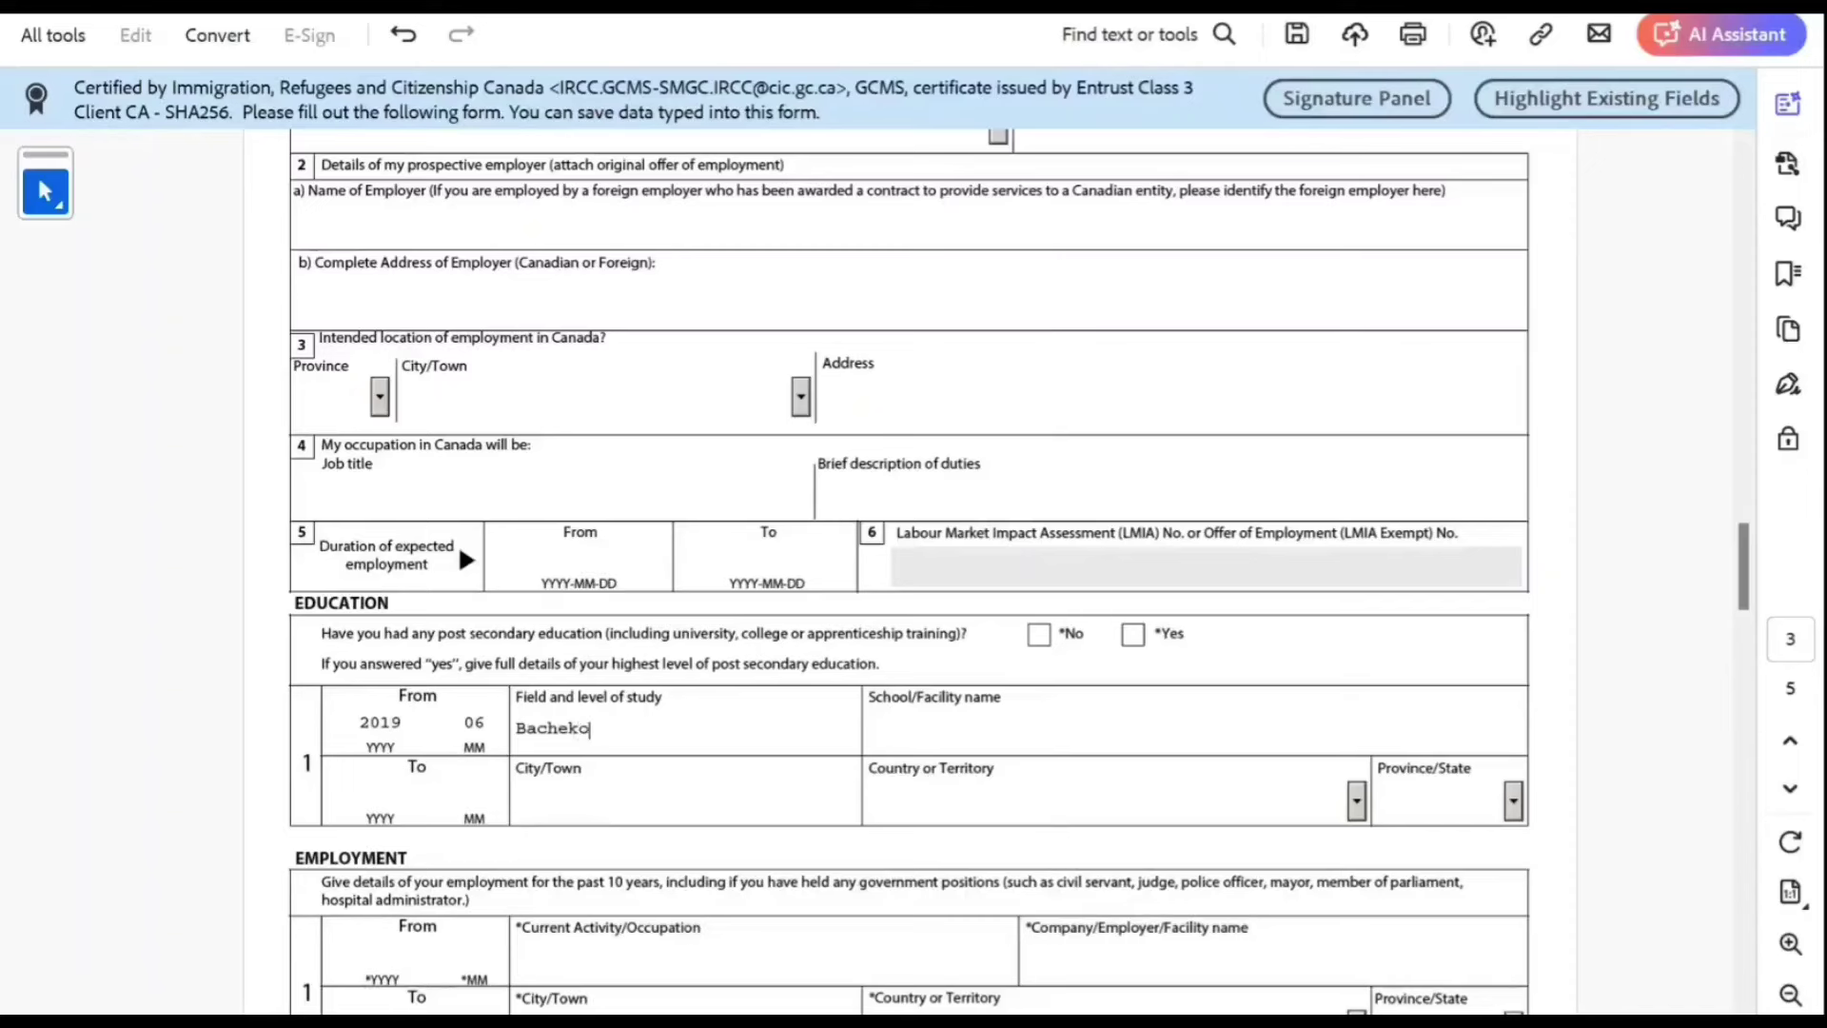
{"action": "key", "text": "BackSpace"}
{"action": "type", "text": "lors of Science"}
{"action": "key", "text": "Tab"}
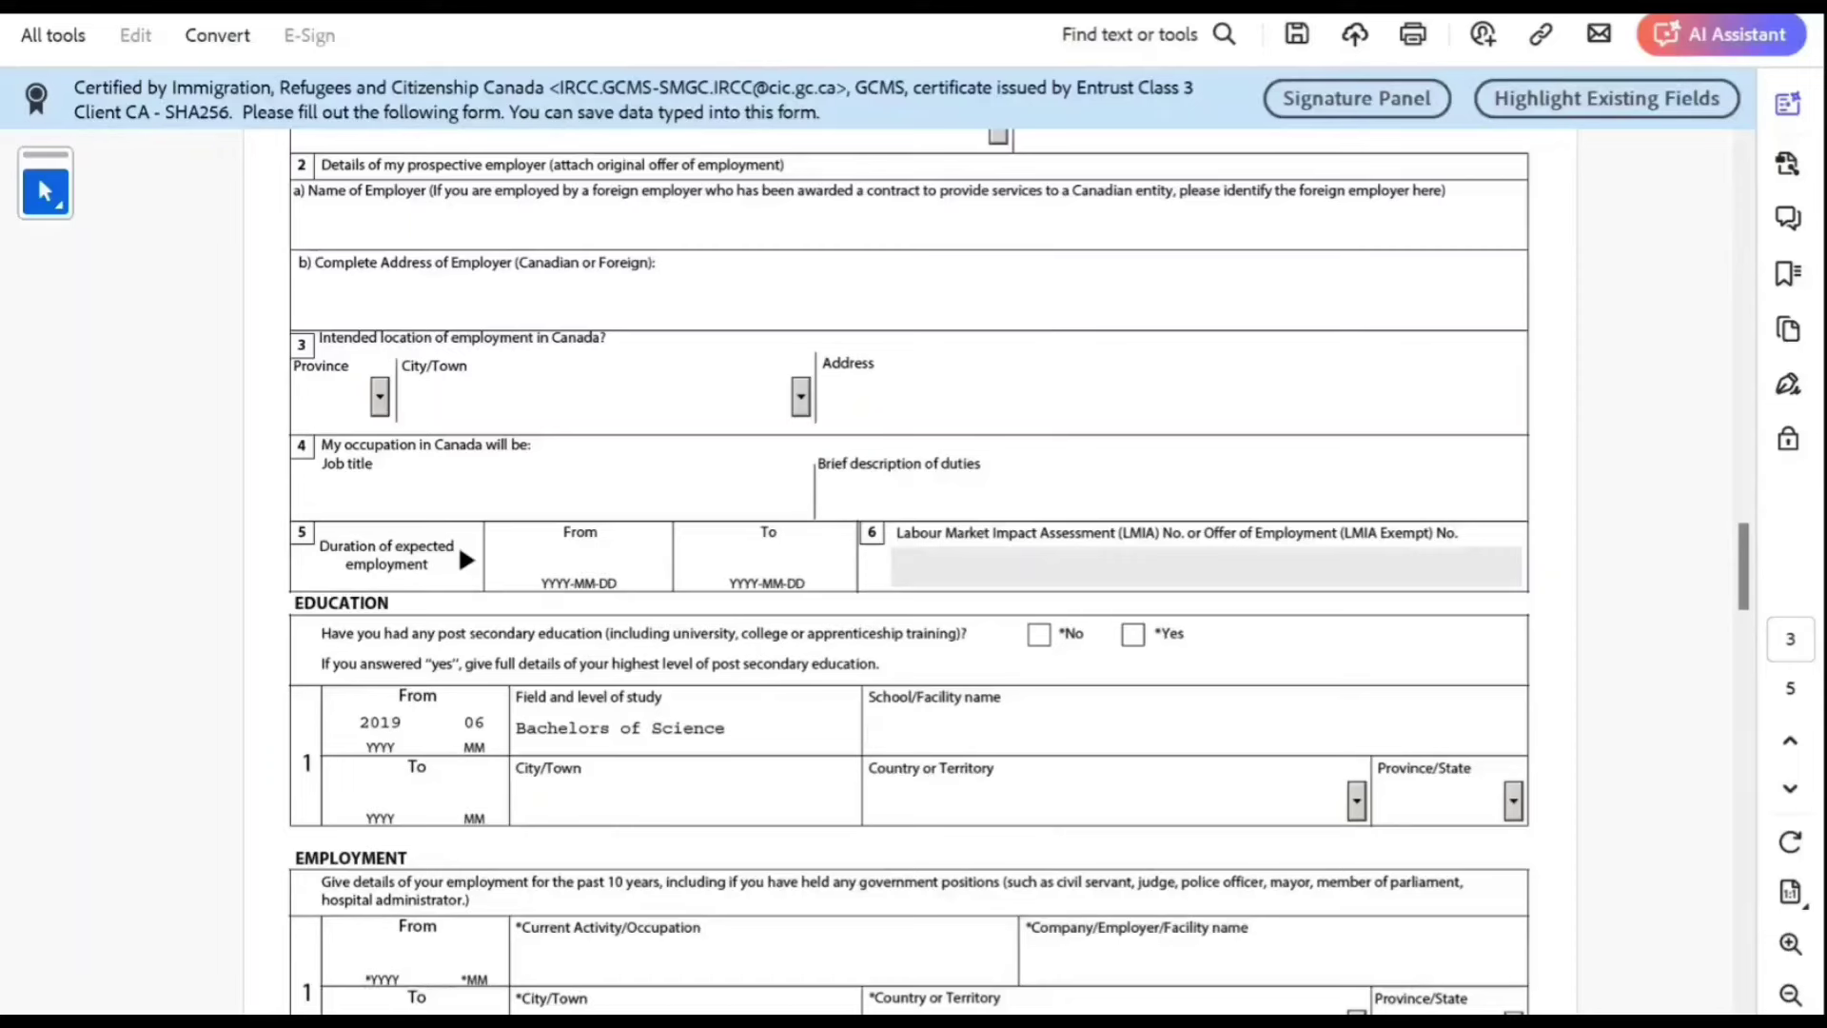
{"action": "type", "text": "New Delhi SCience "}
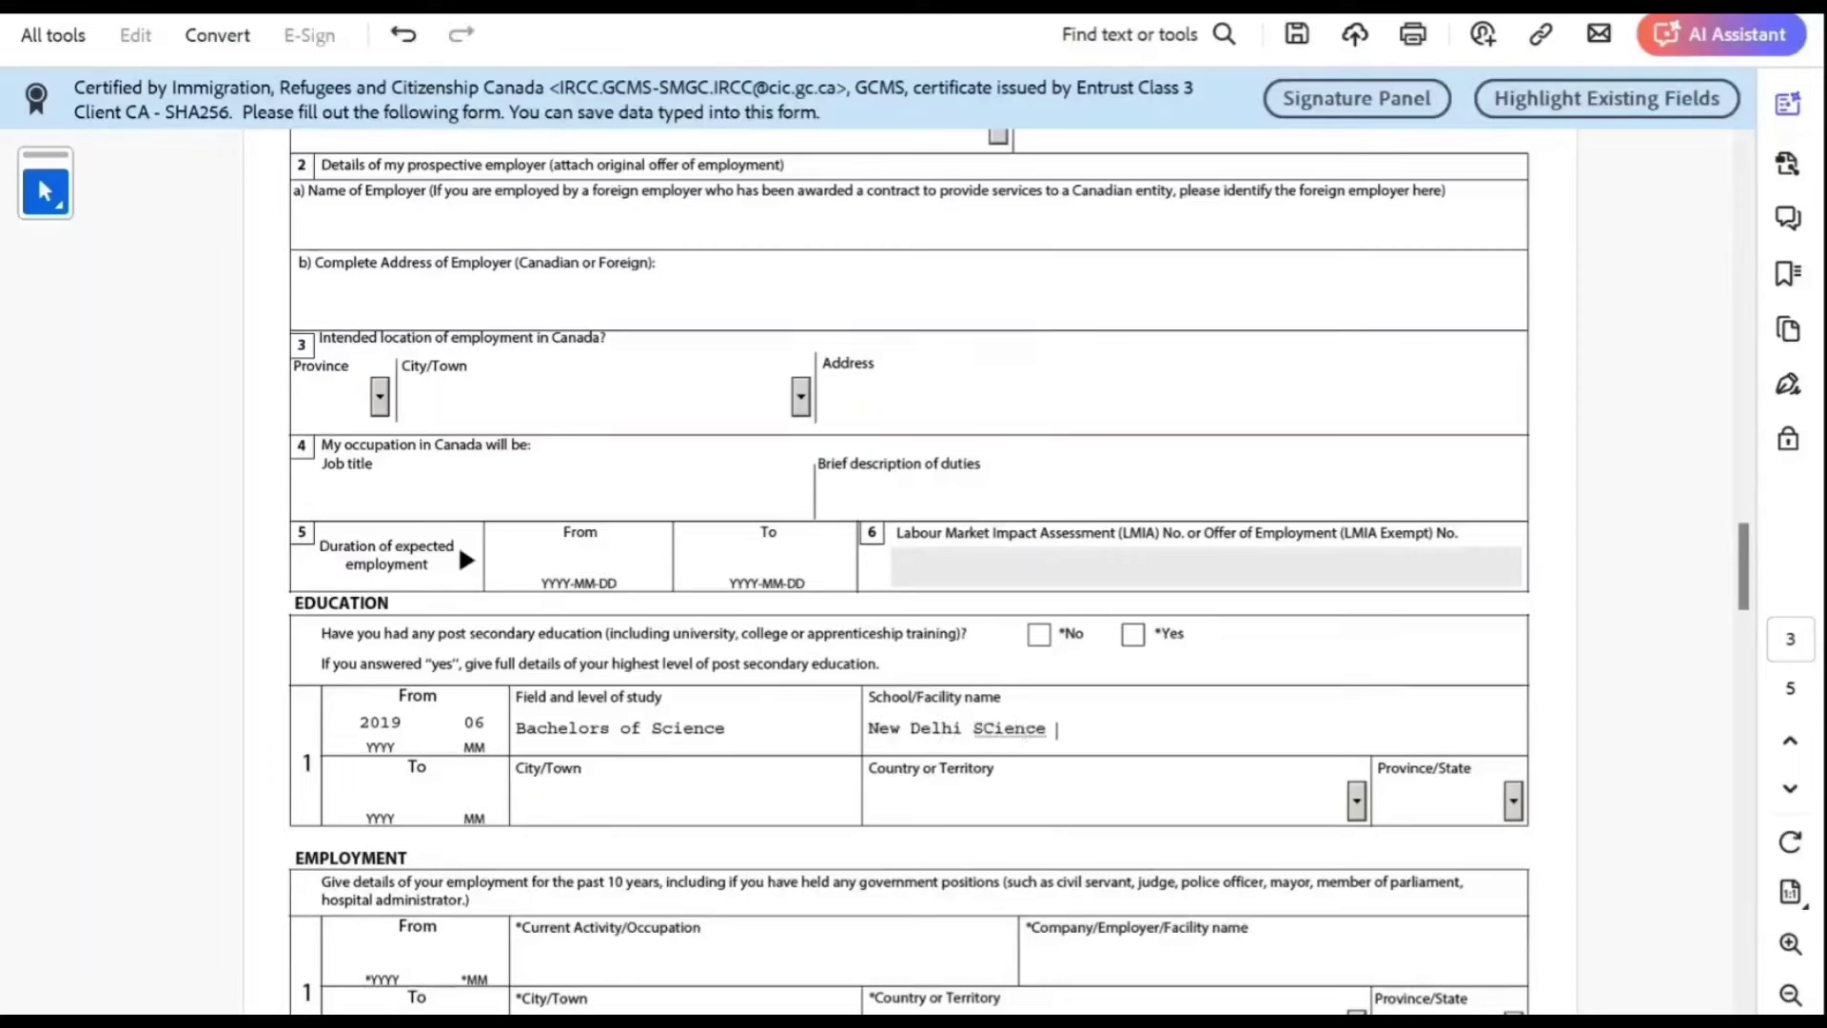
{"action": "type", "text": "Experts Limited"}
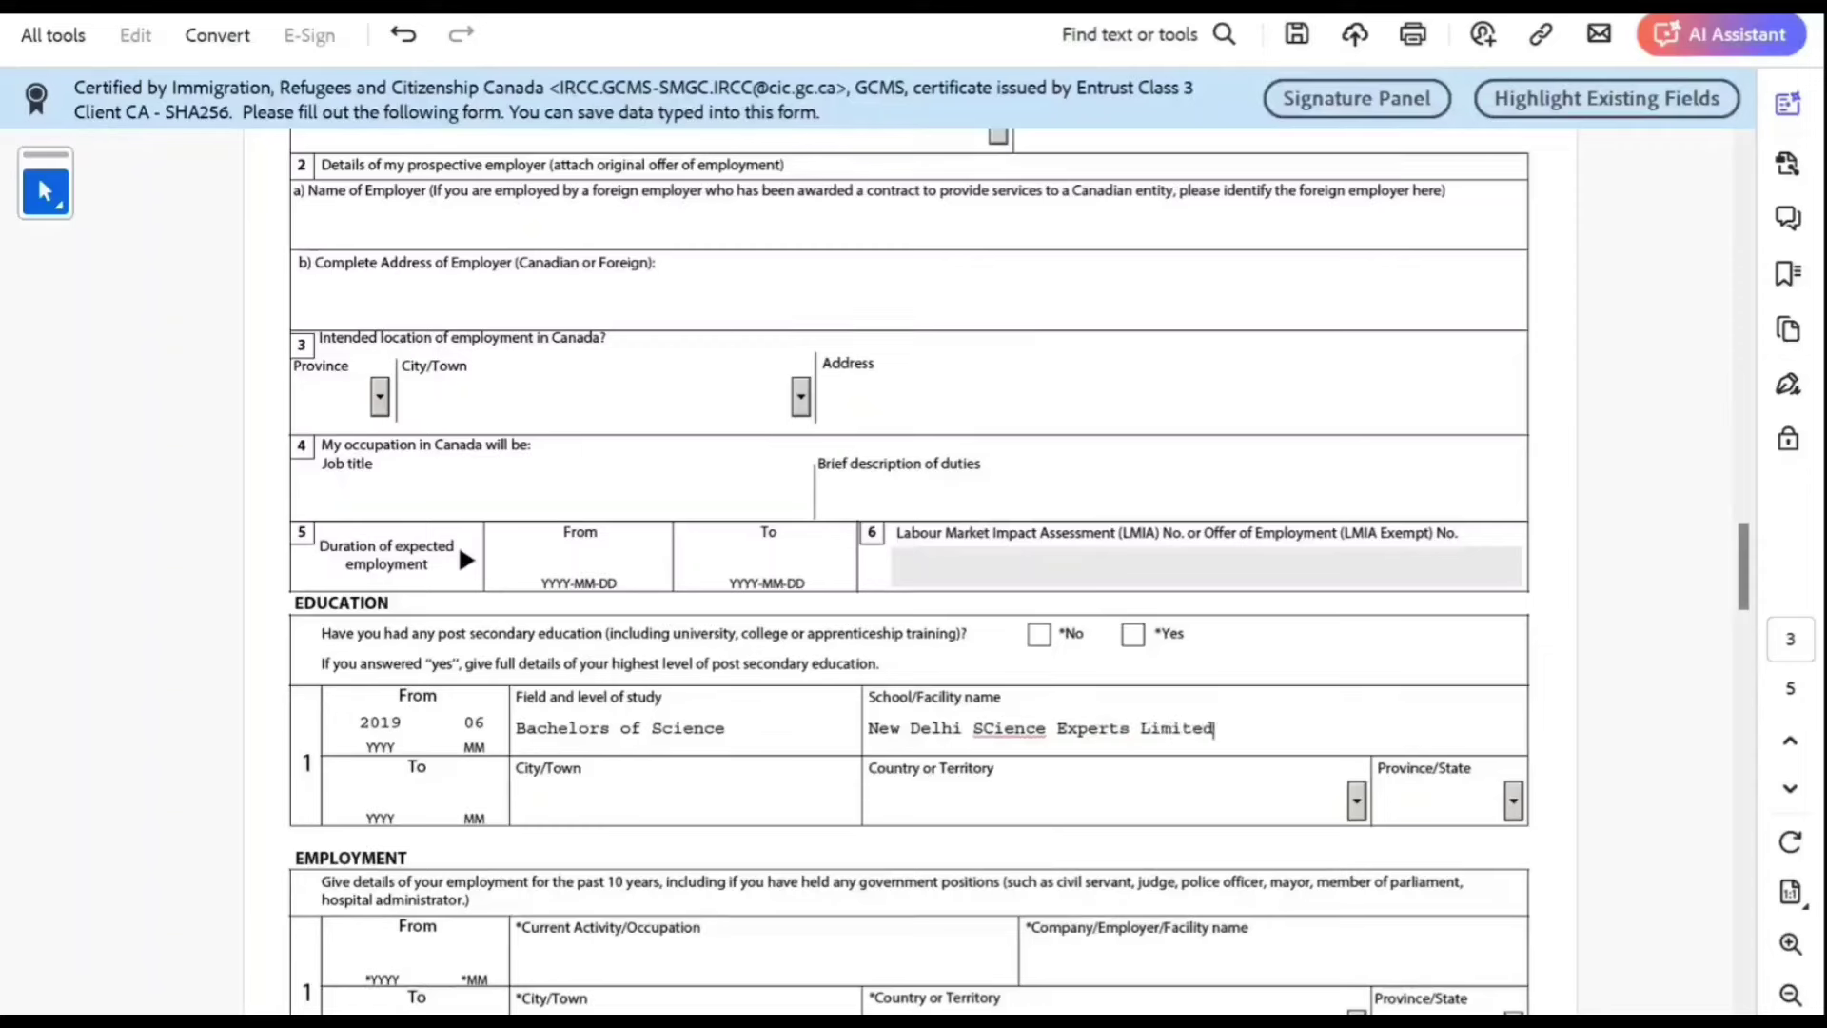
{"action": "right_click", "coordinate": [1037, 728]}
{"action": "left_click", "coordinate": [1126, 346]}
Step: Set the education city to New Delhi, country India, and end date 2022-07
{"action": "left_click", "coordinate": [570, 800]}
{"action": "type", "text": "New Delhi"}
{"action": "key", "text": "Tab"}
{"action": "type", "text": "In"}
{"action": "key", "text": "Tab"}
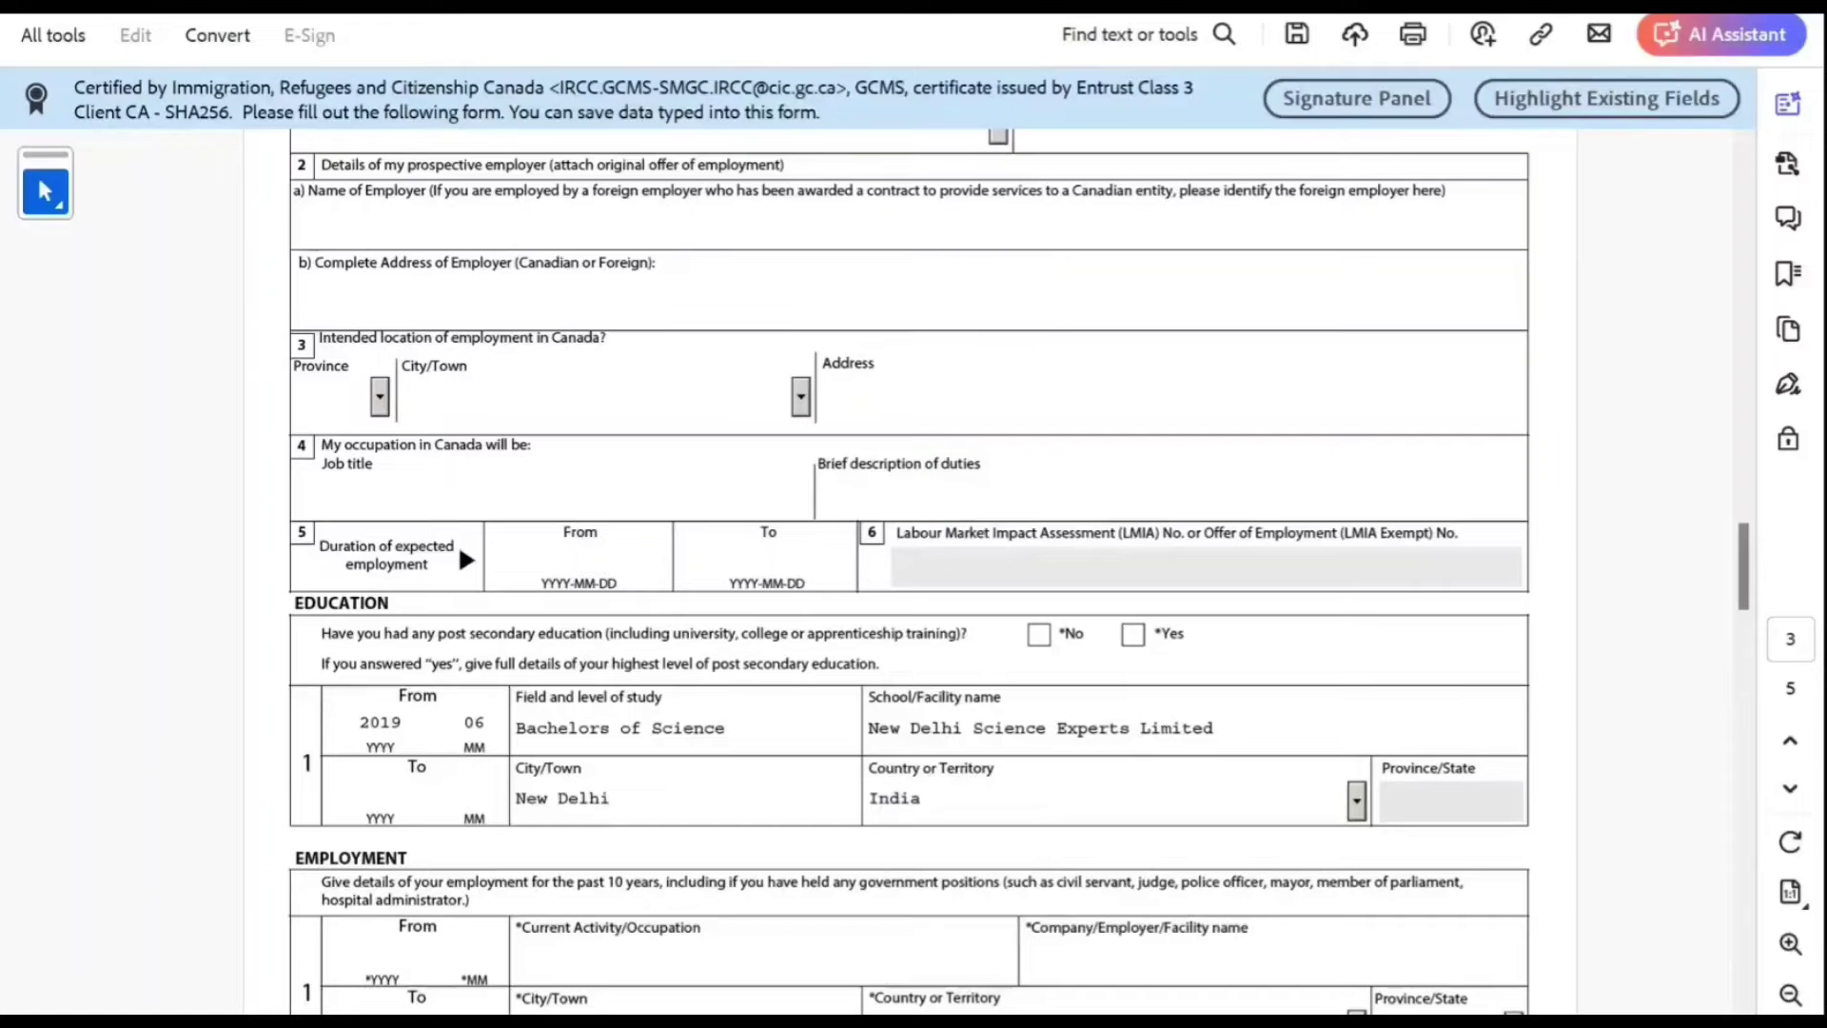
{"action": "scroll", "coordinate": [909, 571], "scroll_direction": "down", "scroll_amount": 3}
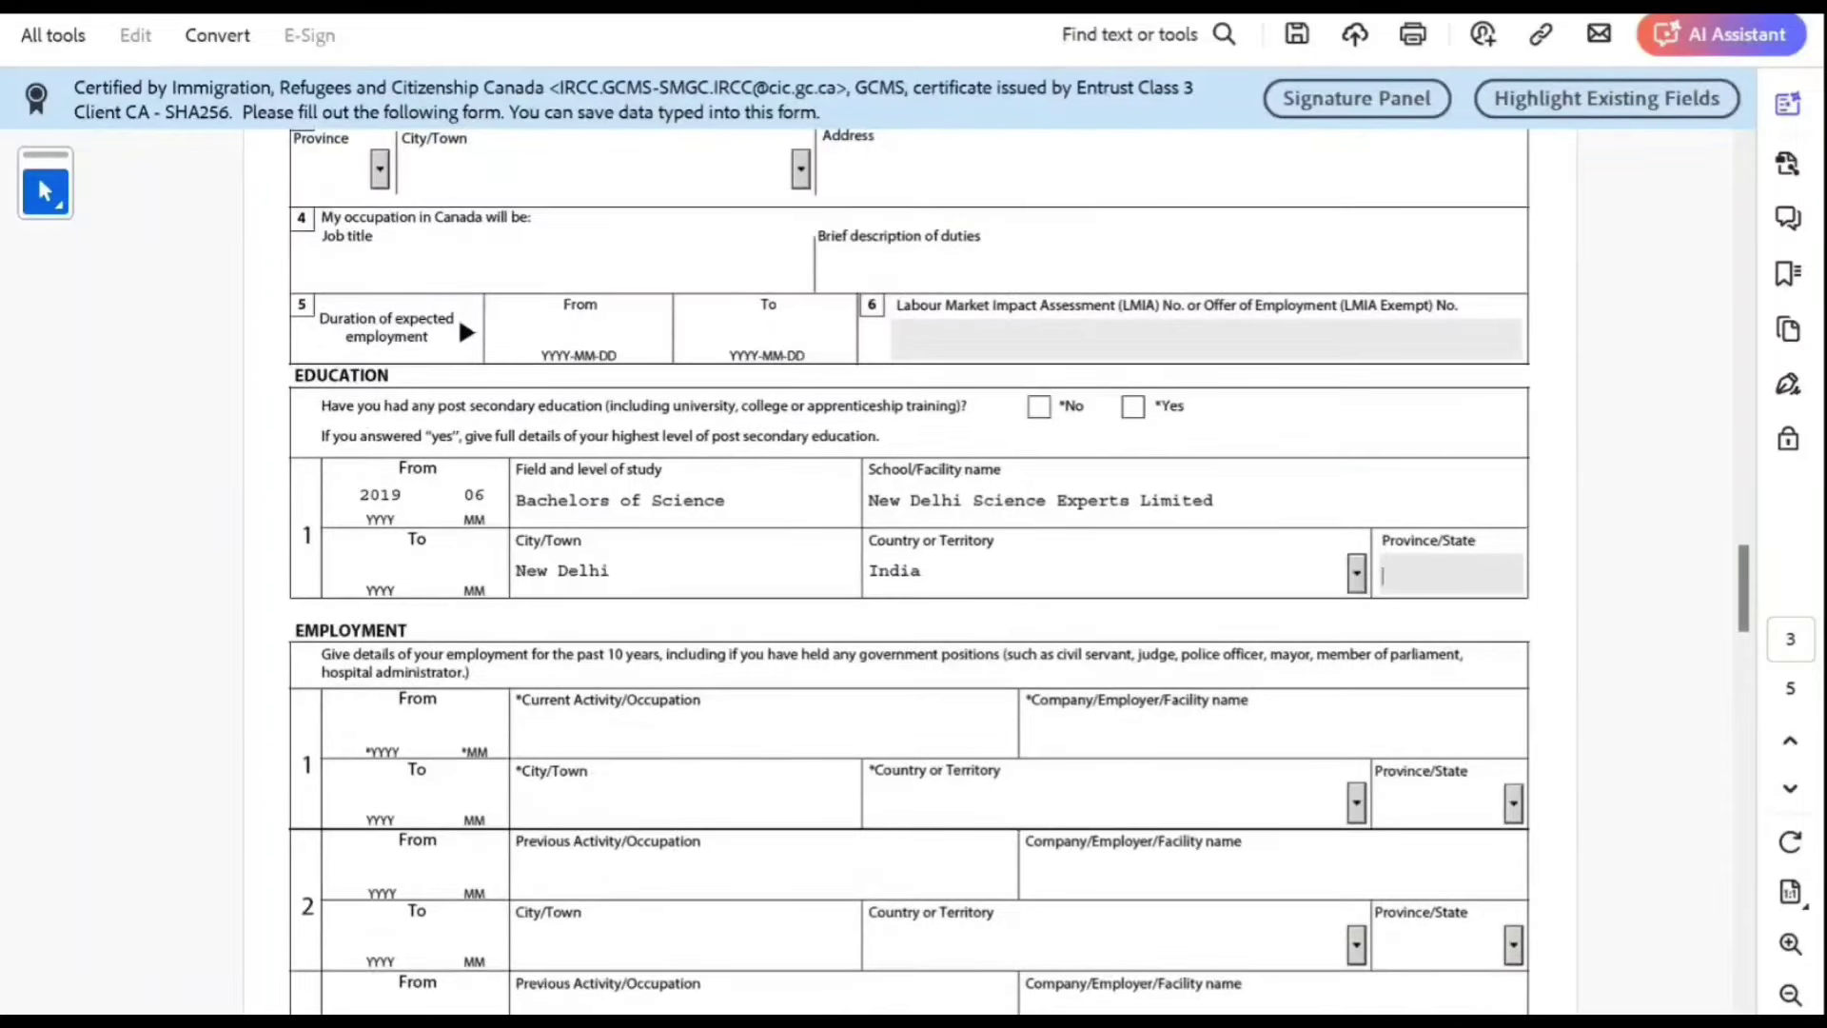
{"action": "left_click", "coordinate": [380, 568]}
{"action": "type", "text": "2020"}
{"action": "left_click", "coordinate": [391, 568]}
{"action": "key", "text": "BackSpace"}
{"action": "type", "text": "2"}
{"action": "type", "text": "07"}
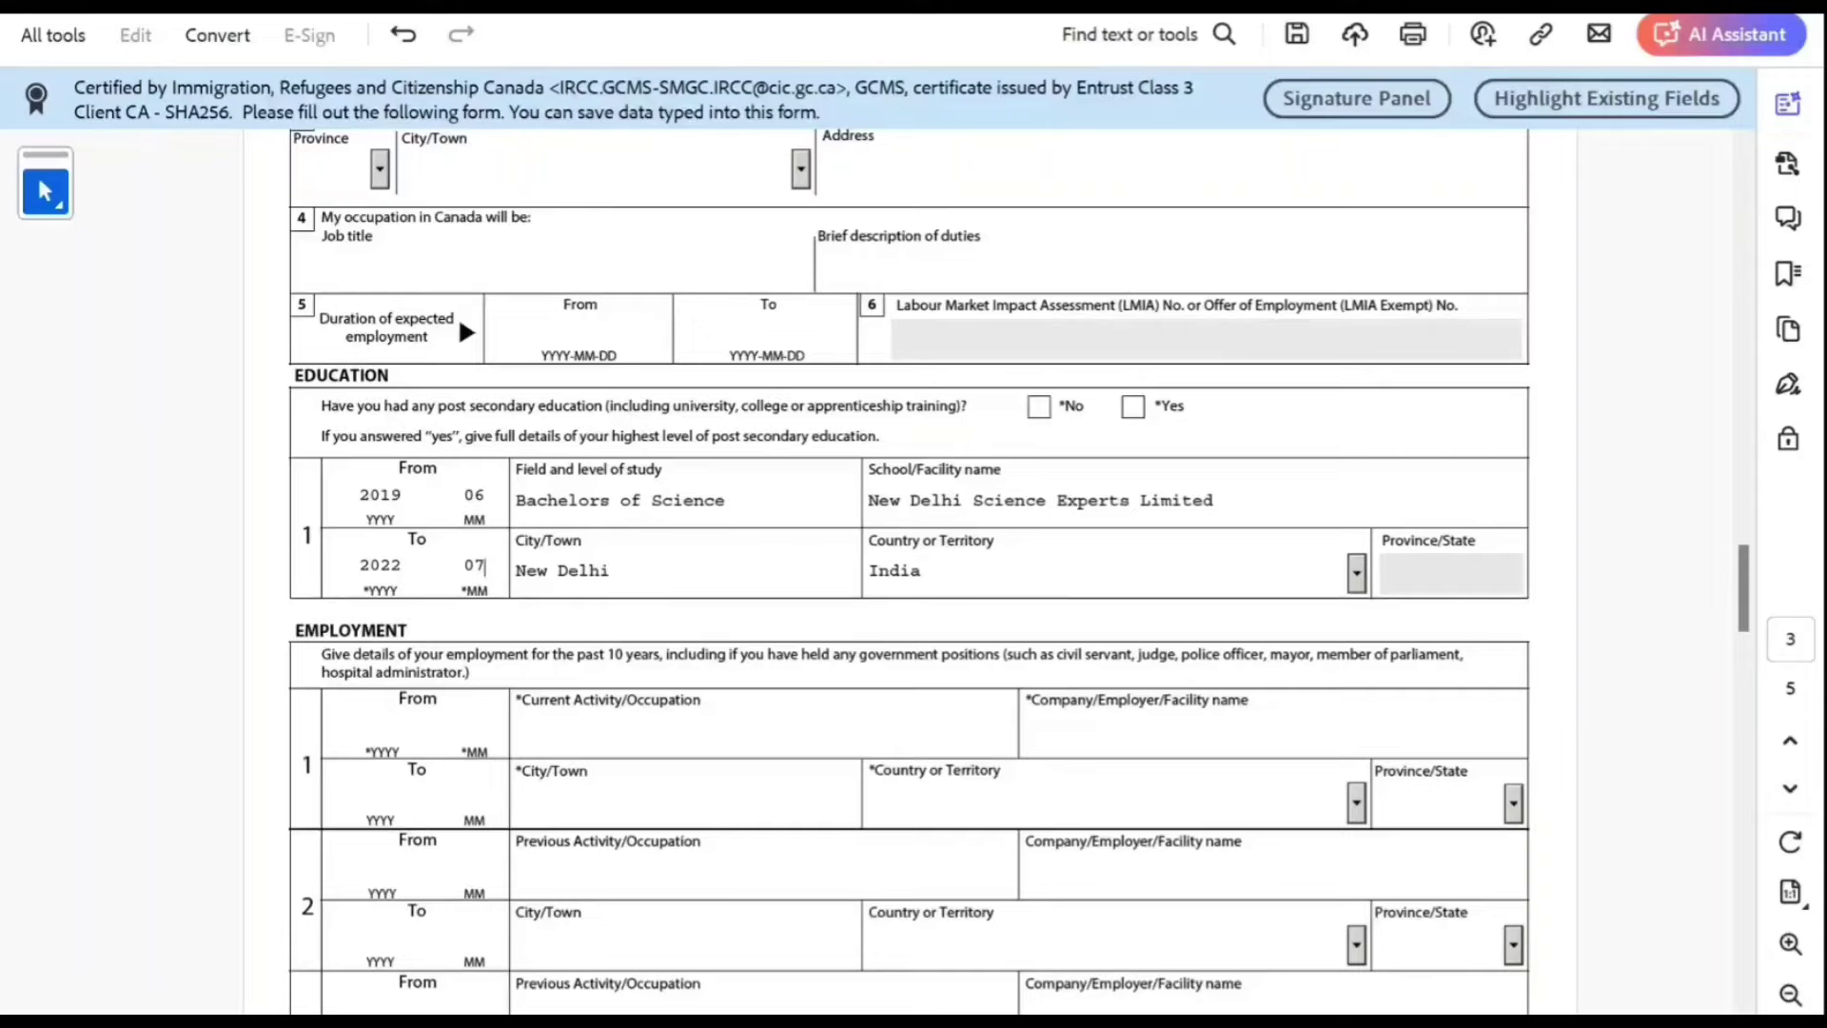
Step: Enter Not Working from 2022-07, employer Not Applicable, New Delhi, India in Employment row 1
{"action": "scroll", "coordinate": [909, 571], "scroll_direction": "down", "scroll_amount": 3}
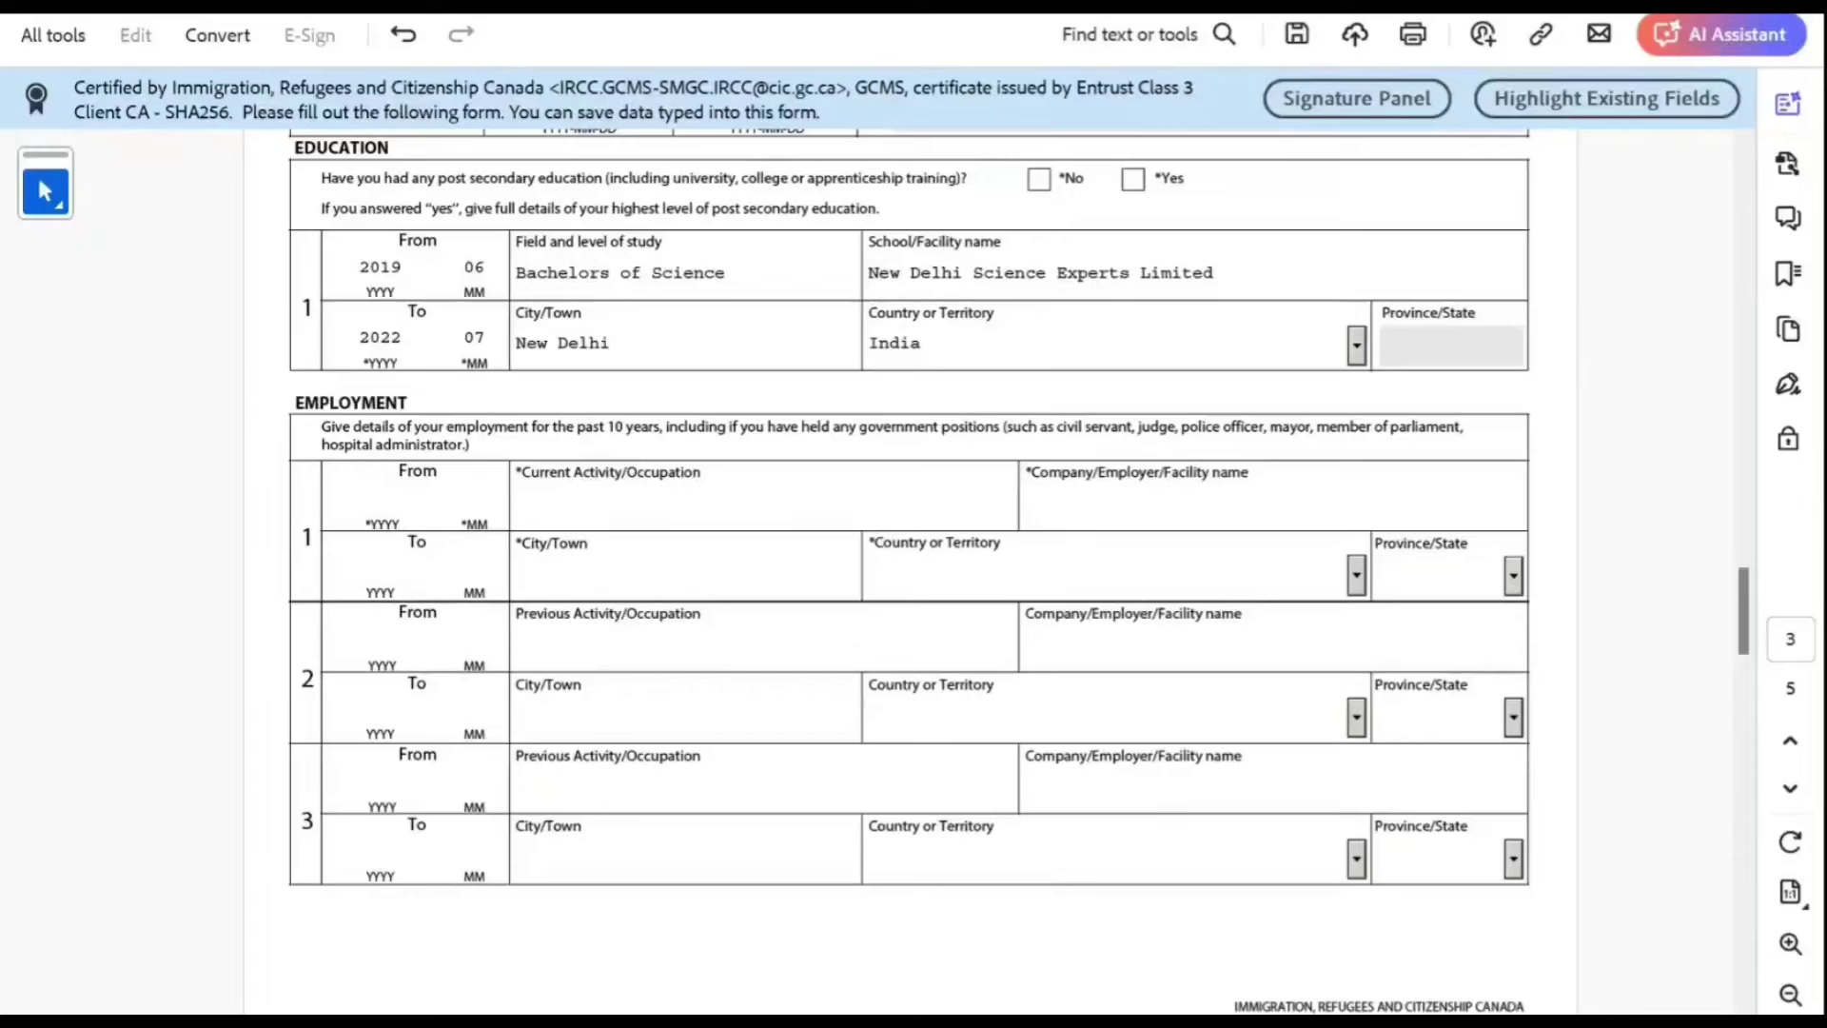
{"action": "left_click", "coordinate": [519, 504]}
{"action": "type", "text": "Not Working"}
{"action": "left_click", "coordinate": [383, 501]}
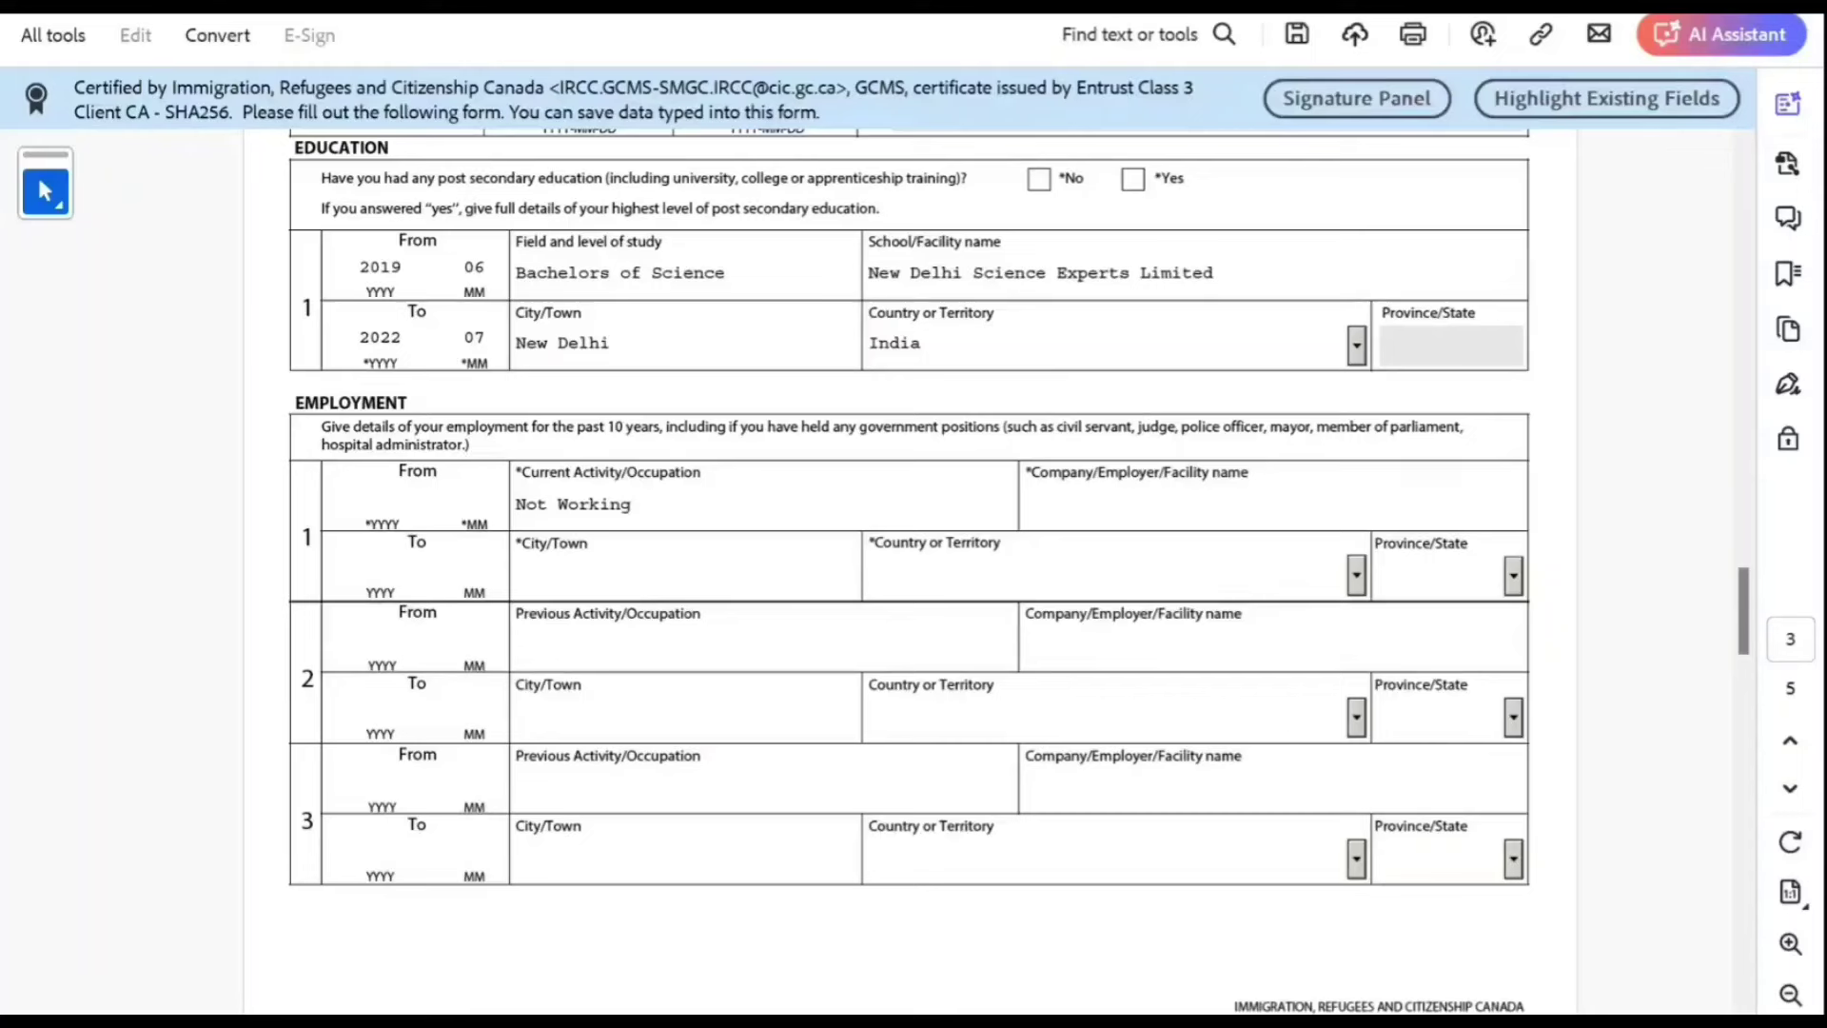
{"action": "type", "text": "202"}
{"action": "type", "text": "2"}
{"action": "type", "text": "07"}
{"action": "left_click", "coordinate": [1028, 505]}
{"action": "type", "text": "Not Appl"}
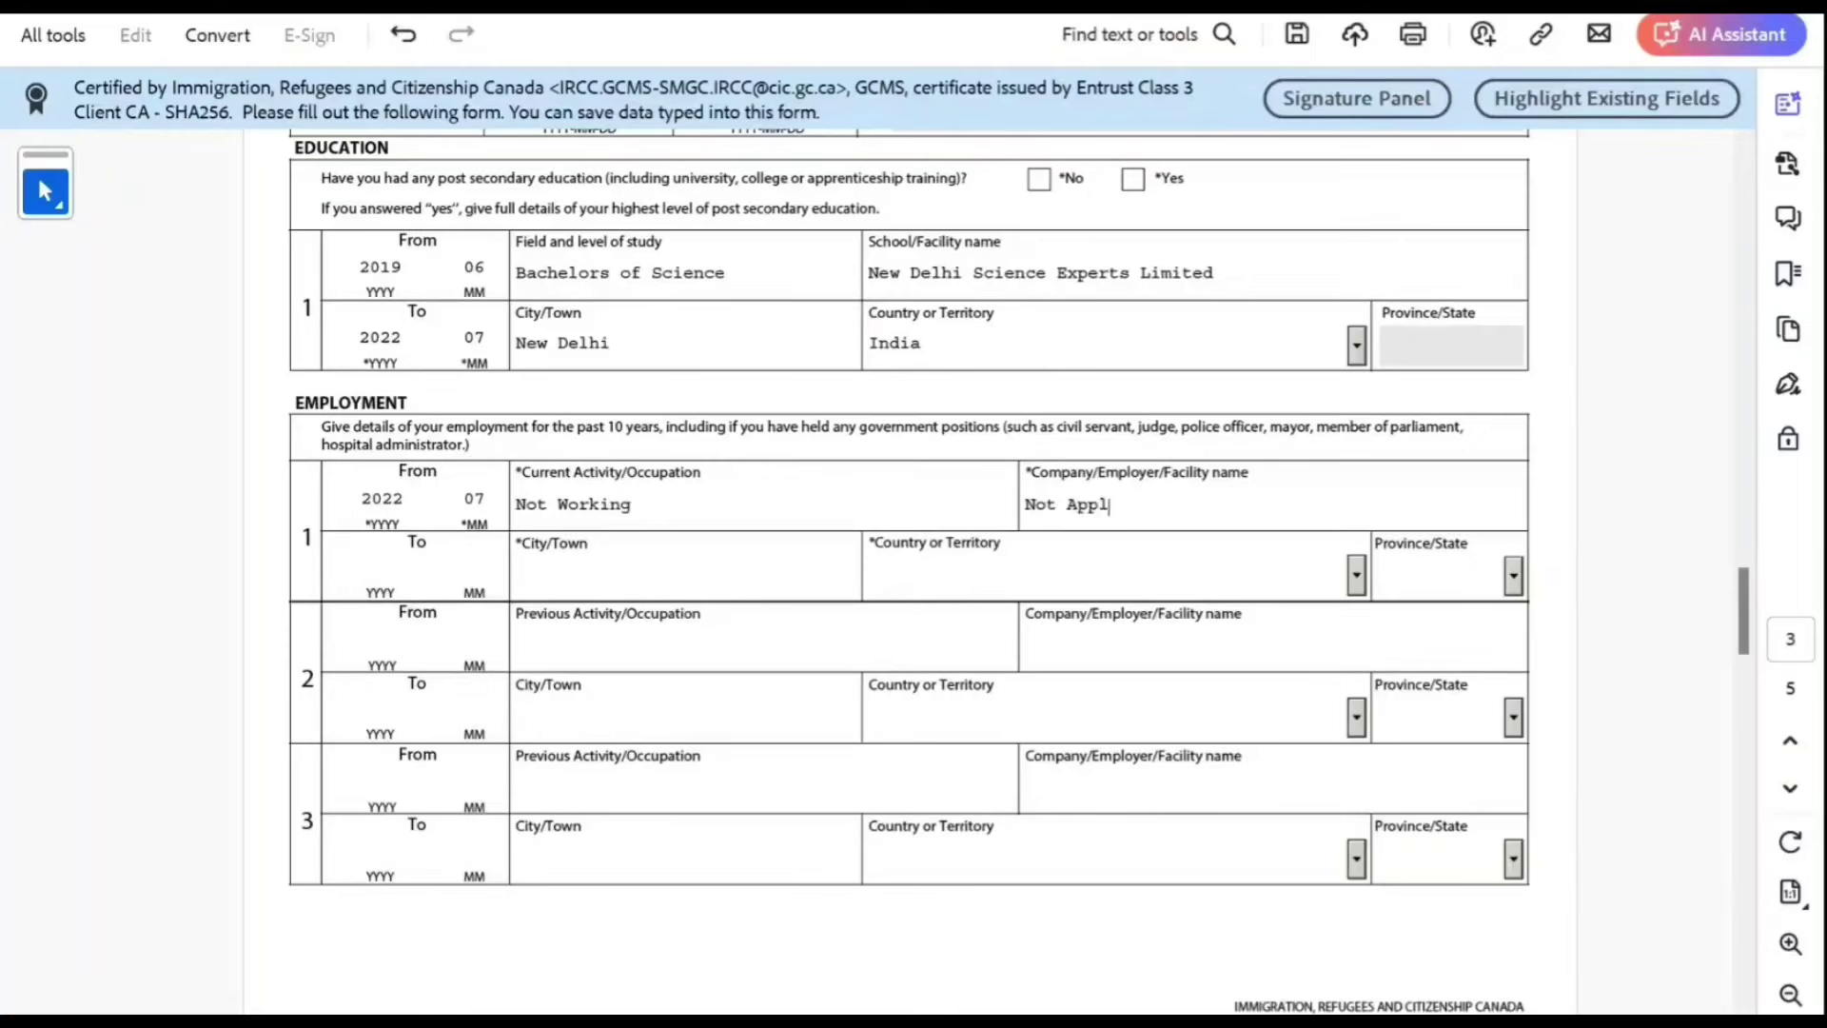
{"action": "type", "text": "icable"}
{"action": "type", "text": "New De"}
{"action": "type", "text": "l"}
{"action": "type", "text": "hi"}
{"action": "key", "text": "Tab"}
{"action": "type", "text": "In"}
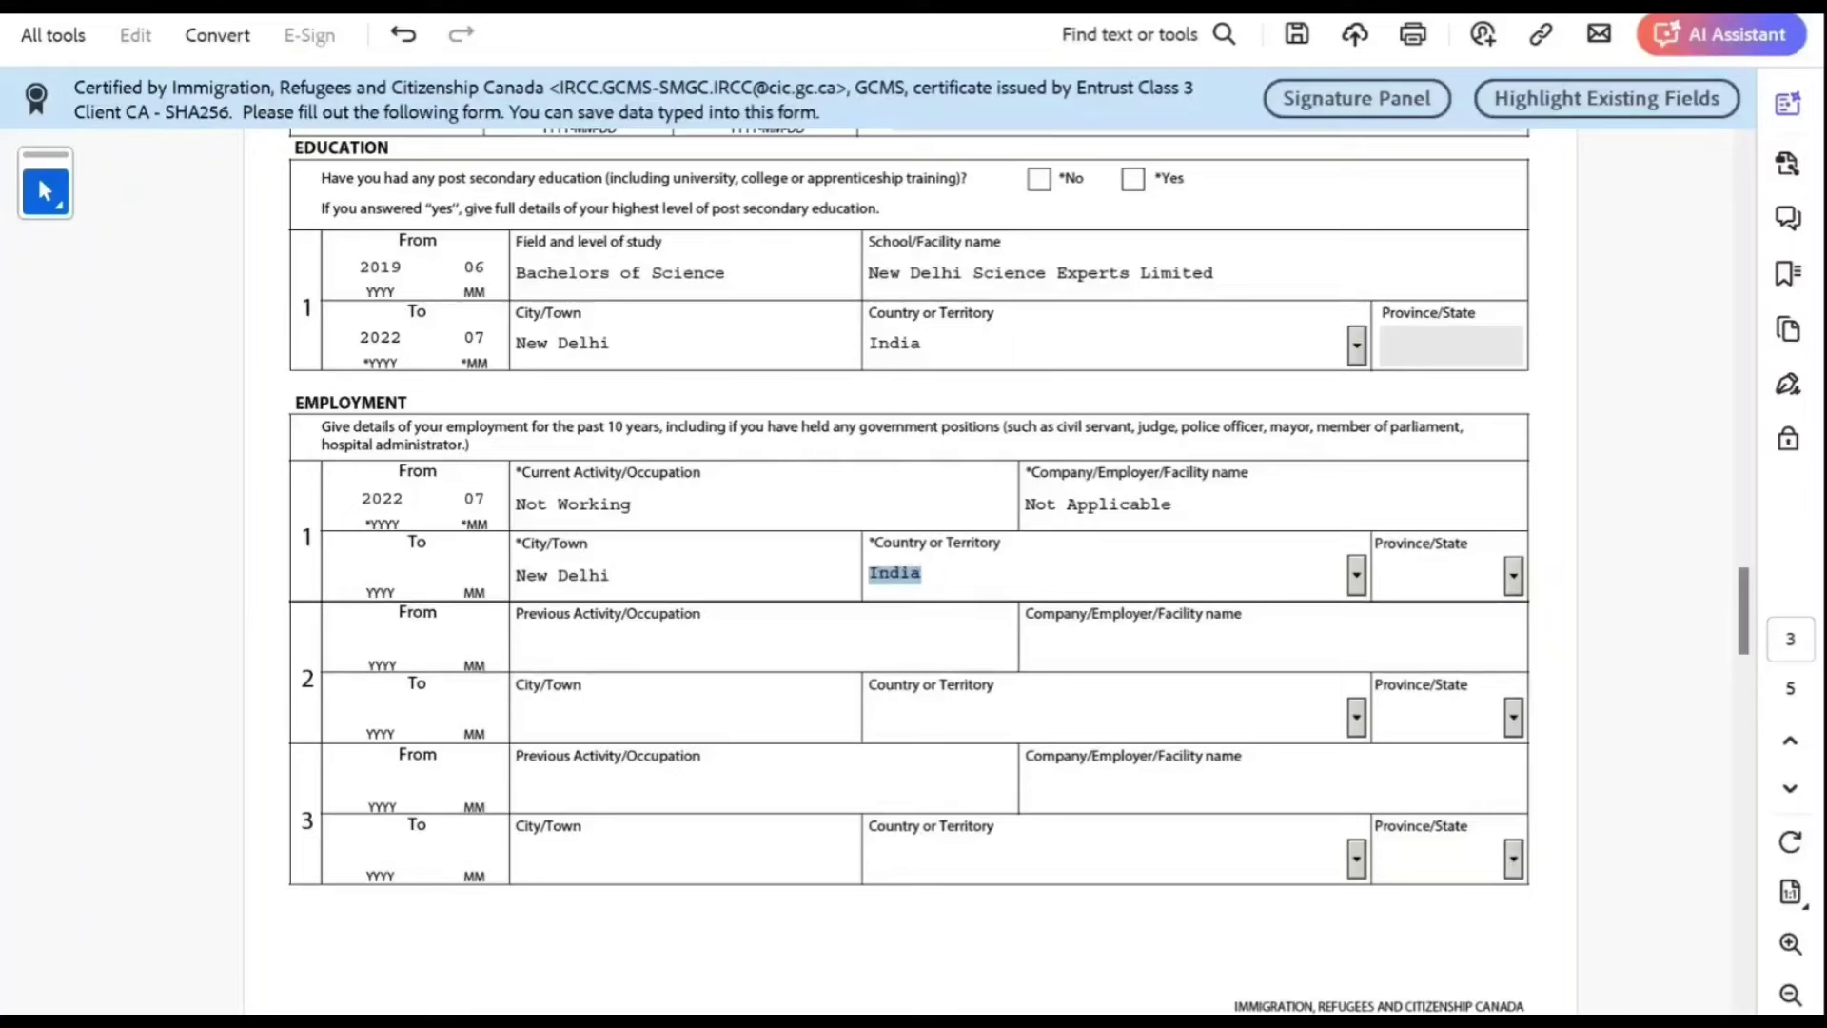
{"action": "key", "text": "Tab"}
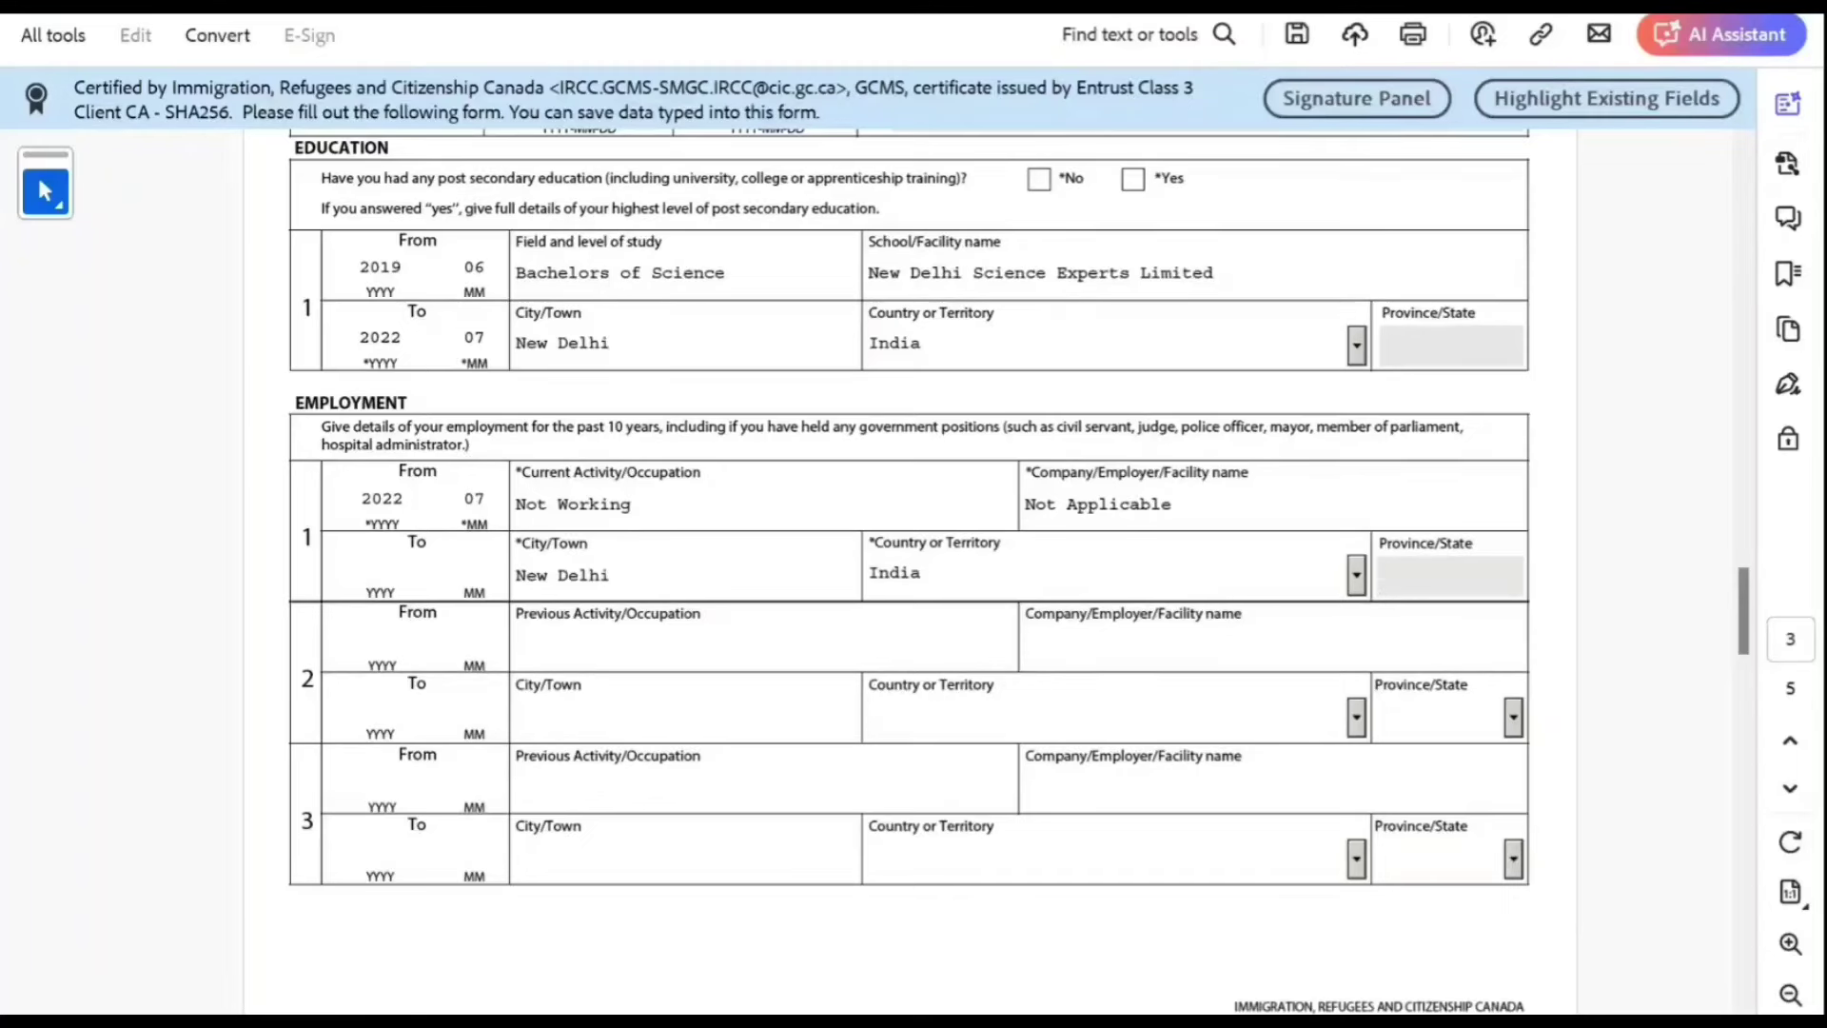
Step: Answer No to the health and immigration-history questions 1a, 1b, 2a, 2b and 2c
{"action": "scroll", "coordinate": [1744, 609], "scroll_direction": "down", "scroll_amount": 8}
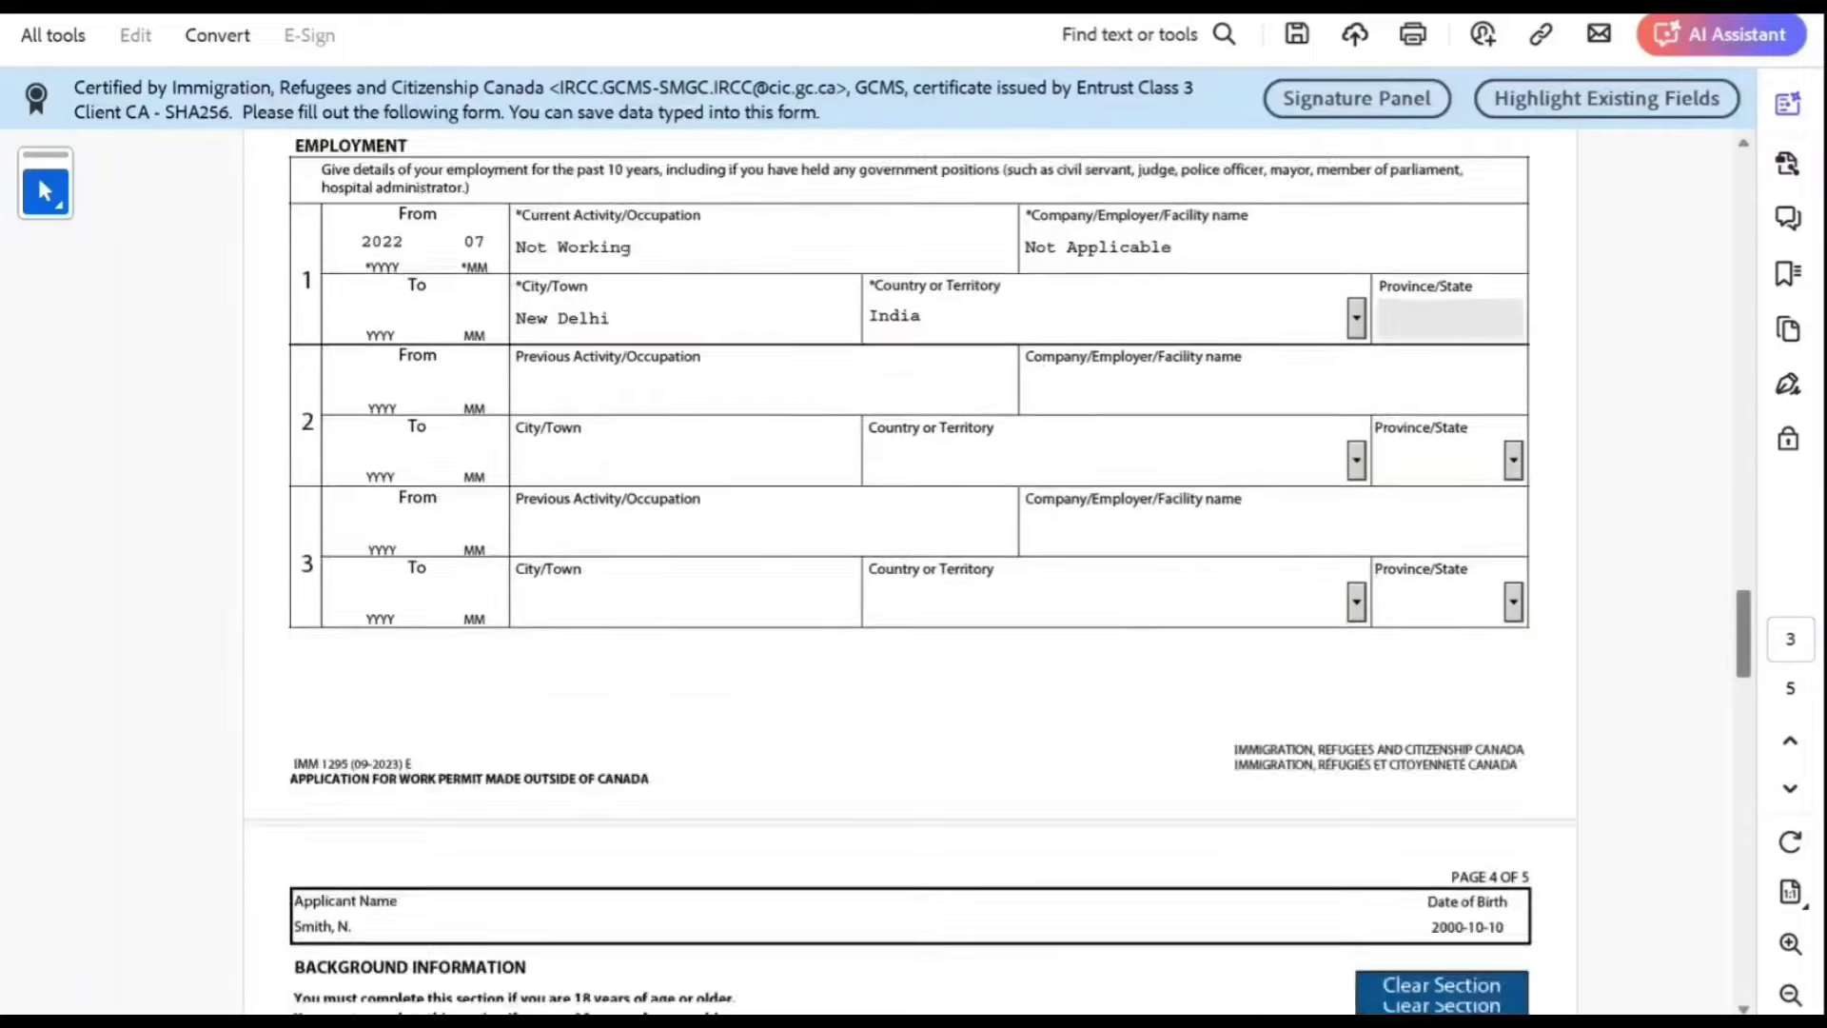
{"action": "scroll", "coordinate": [1743, 609], "scroll_direction": "up", "scroll_amount": 9}
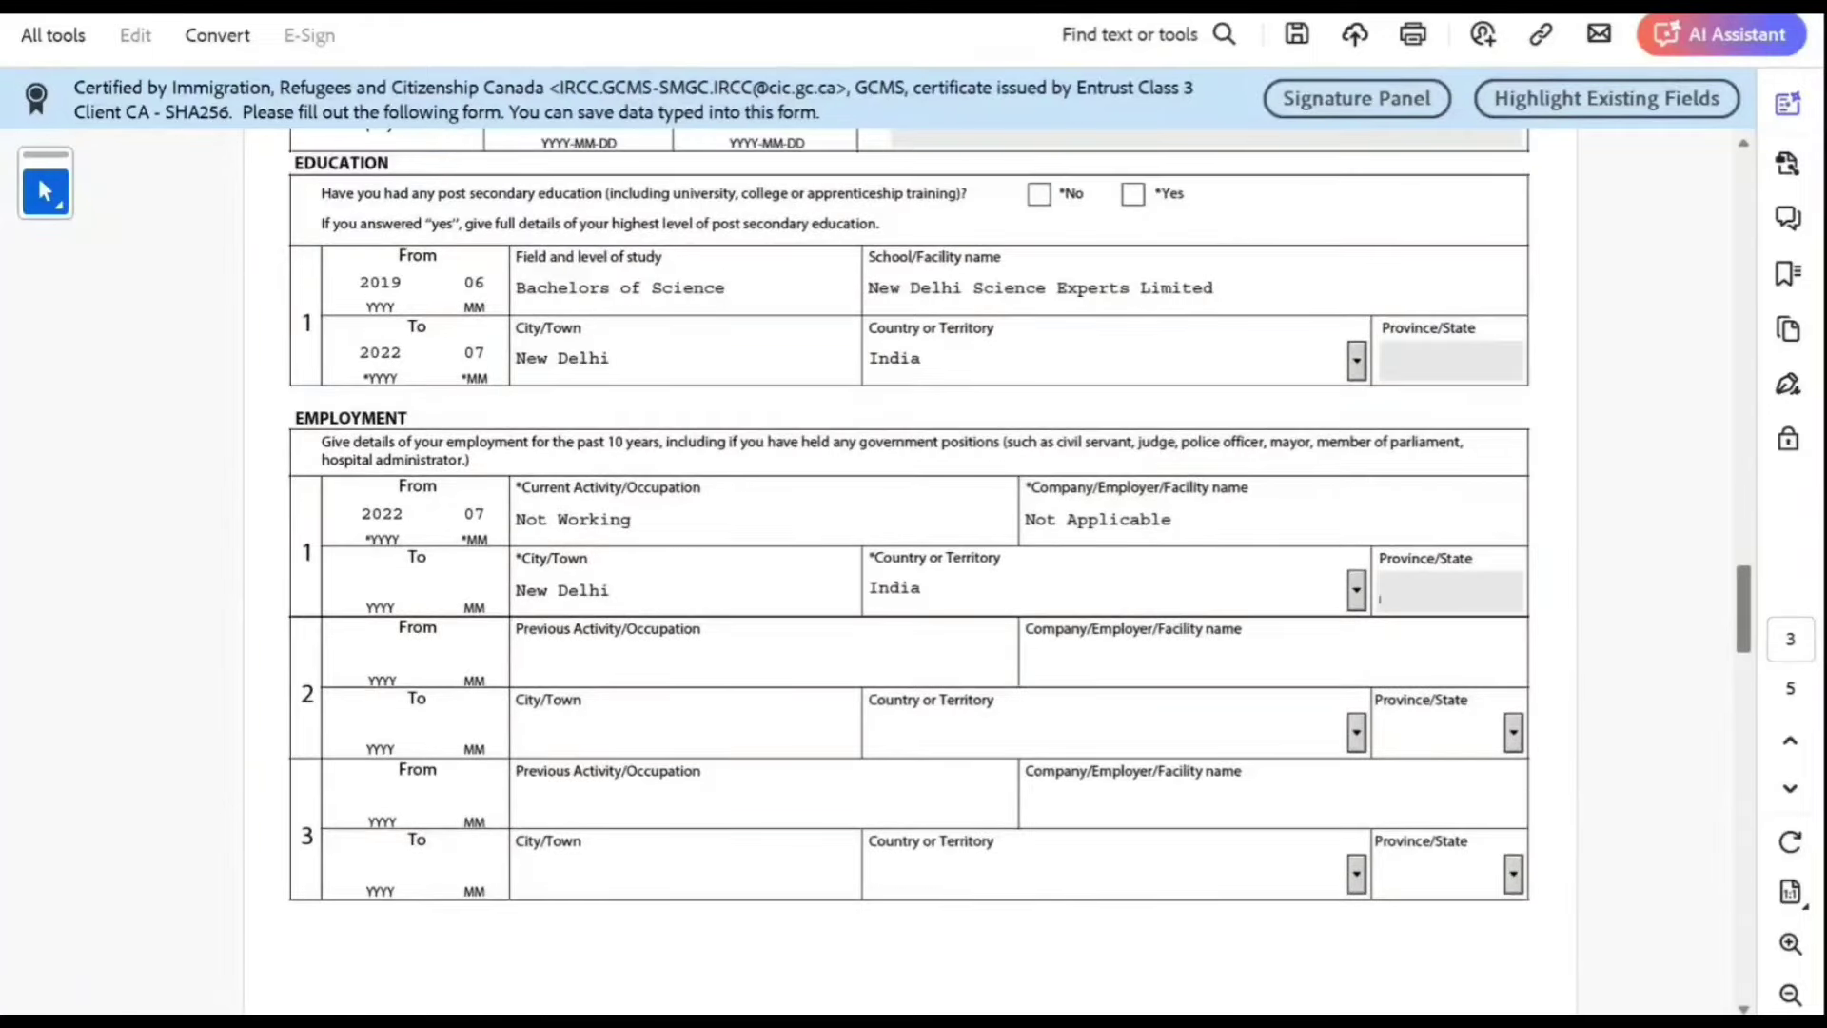
{"action": "scroll", "coordinate": [1743, 609], "scroll_direction": "down", "scroll_amount": 5}
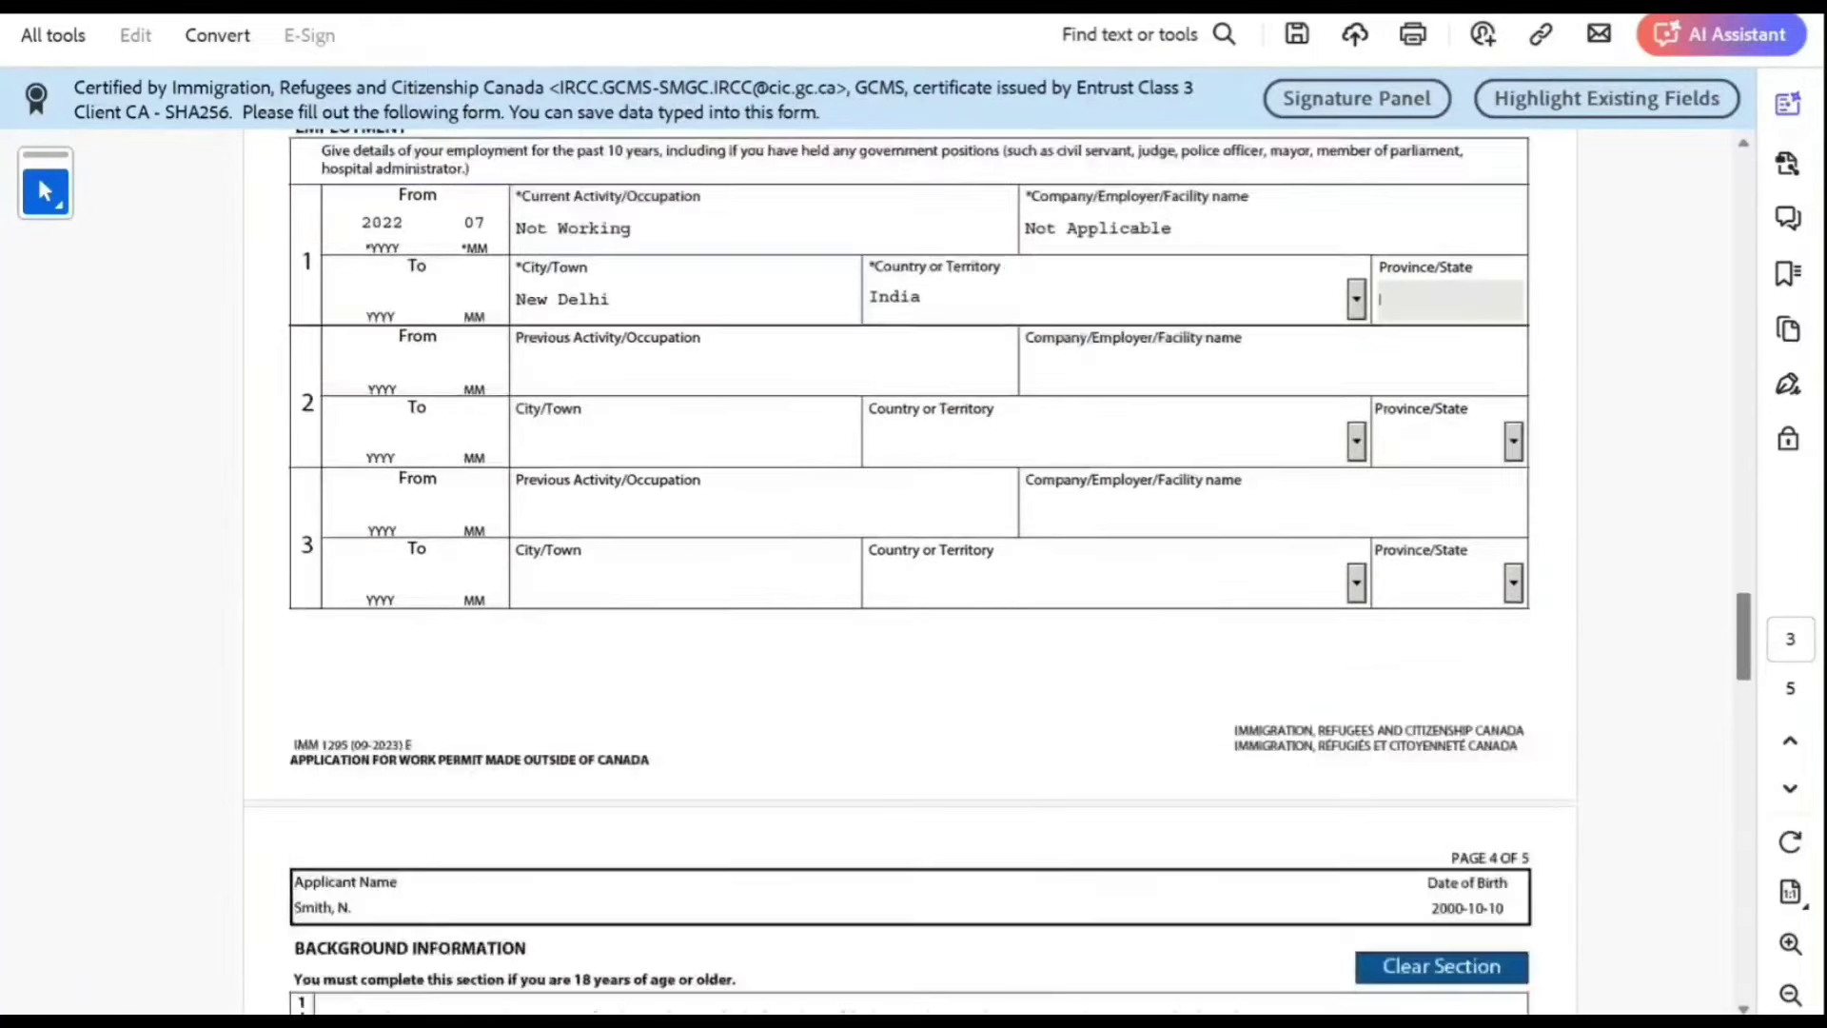
{"action": "scroll", "coordinate": [1743, 609], "scroll_direction": "up", "scroll_amount": 2}
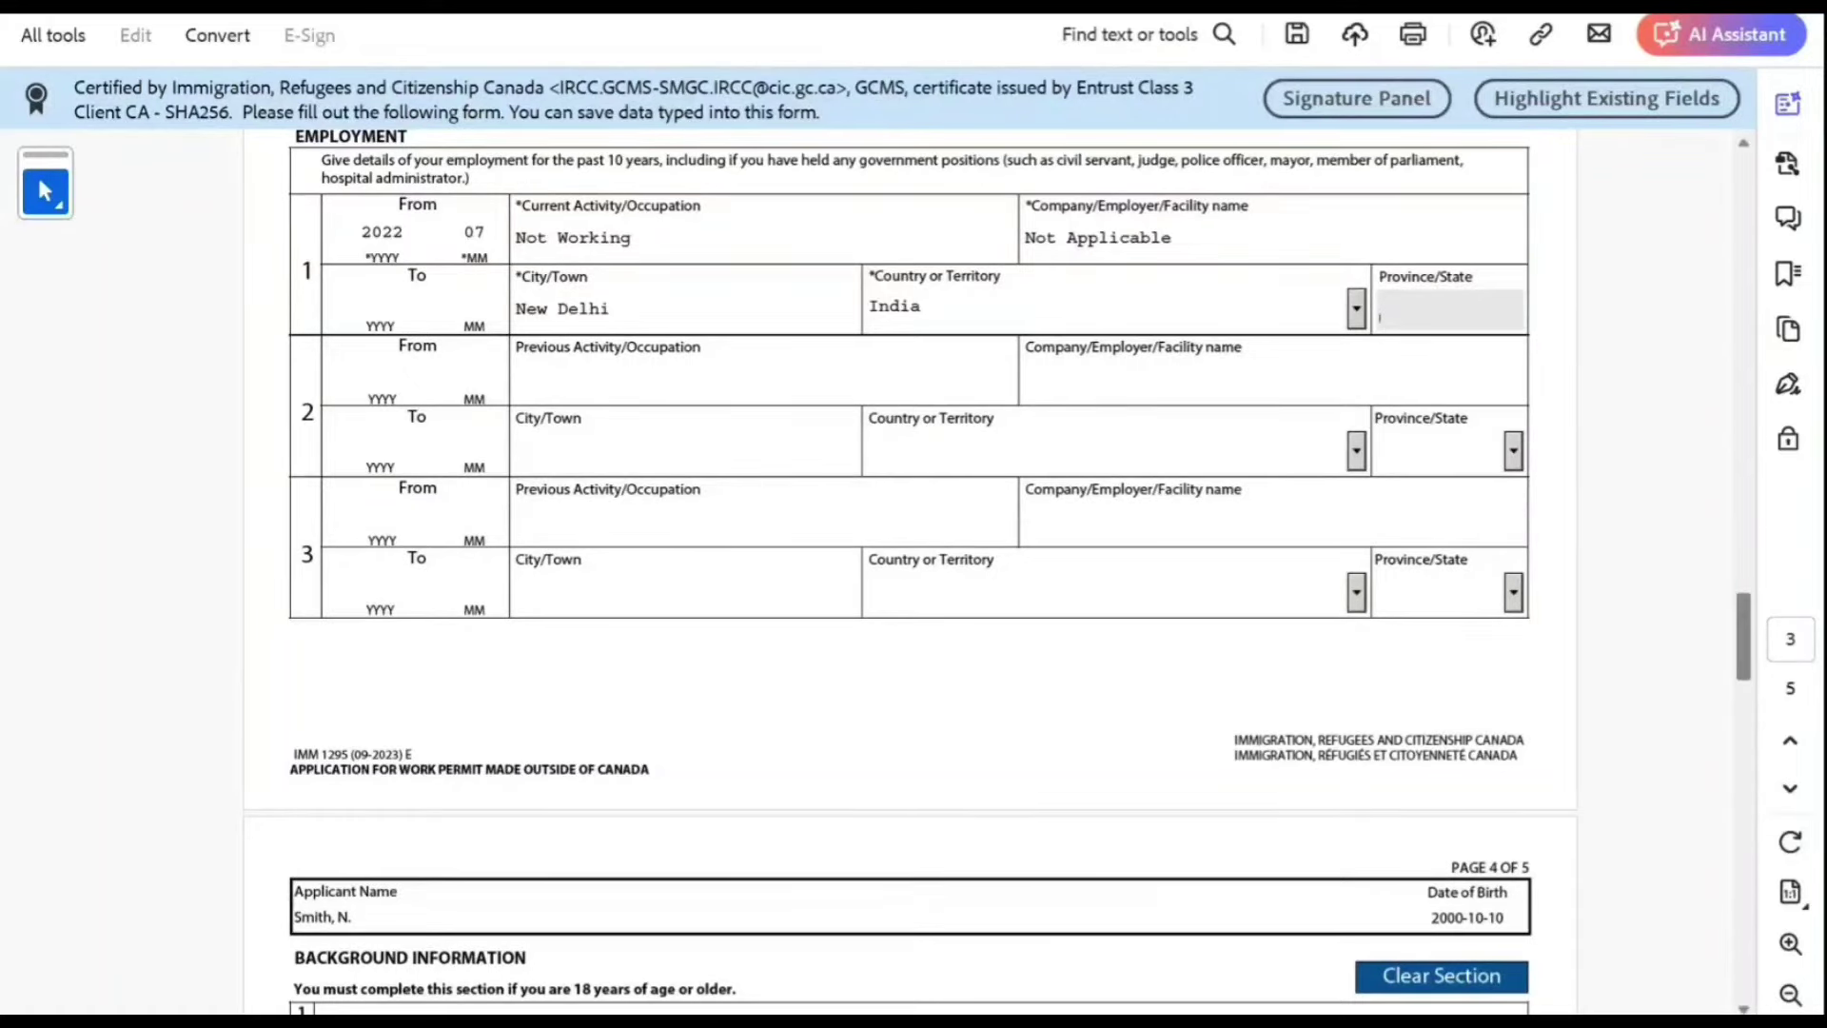
{"action": "scroll", "coordinate": [910, 571], "scroll_direction": "down", "scroll_amount": 5}
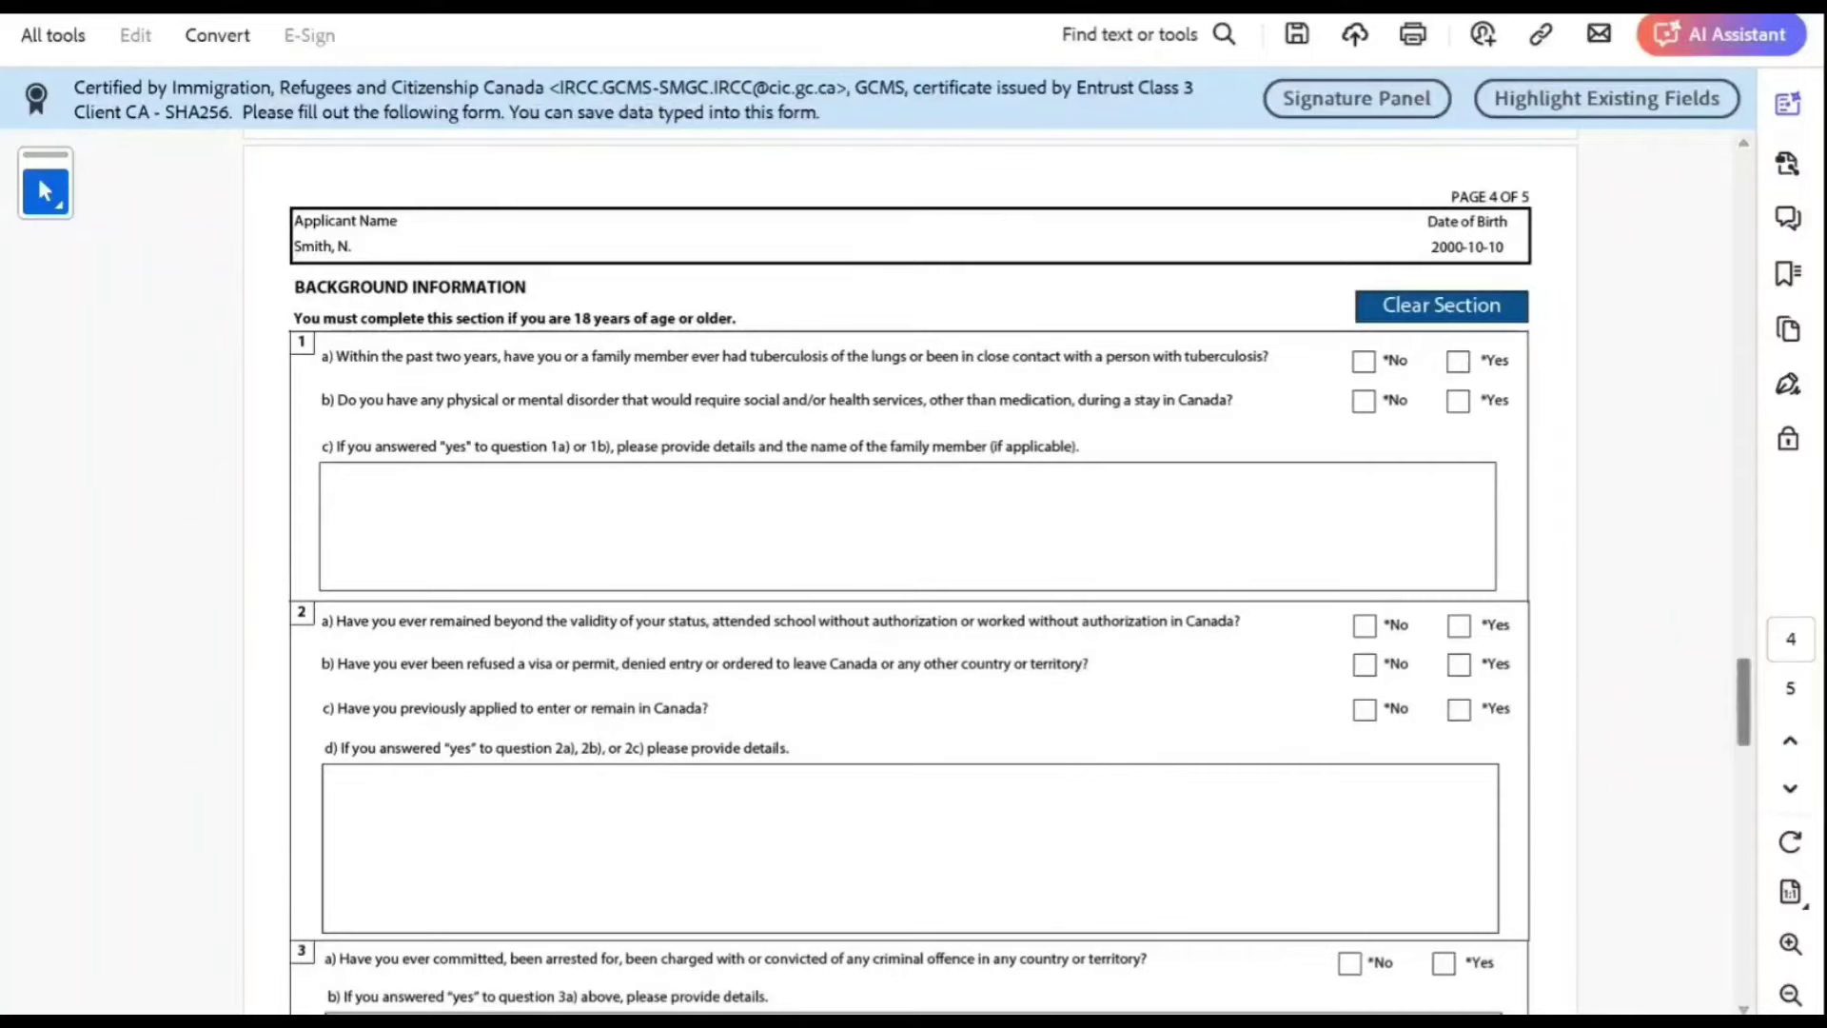
{"action": "left_click", "coordinate": [1364, 360]}
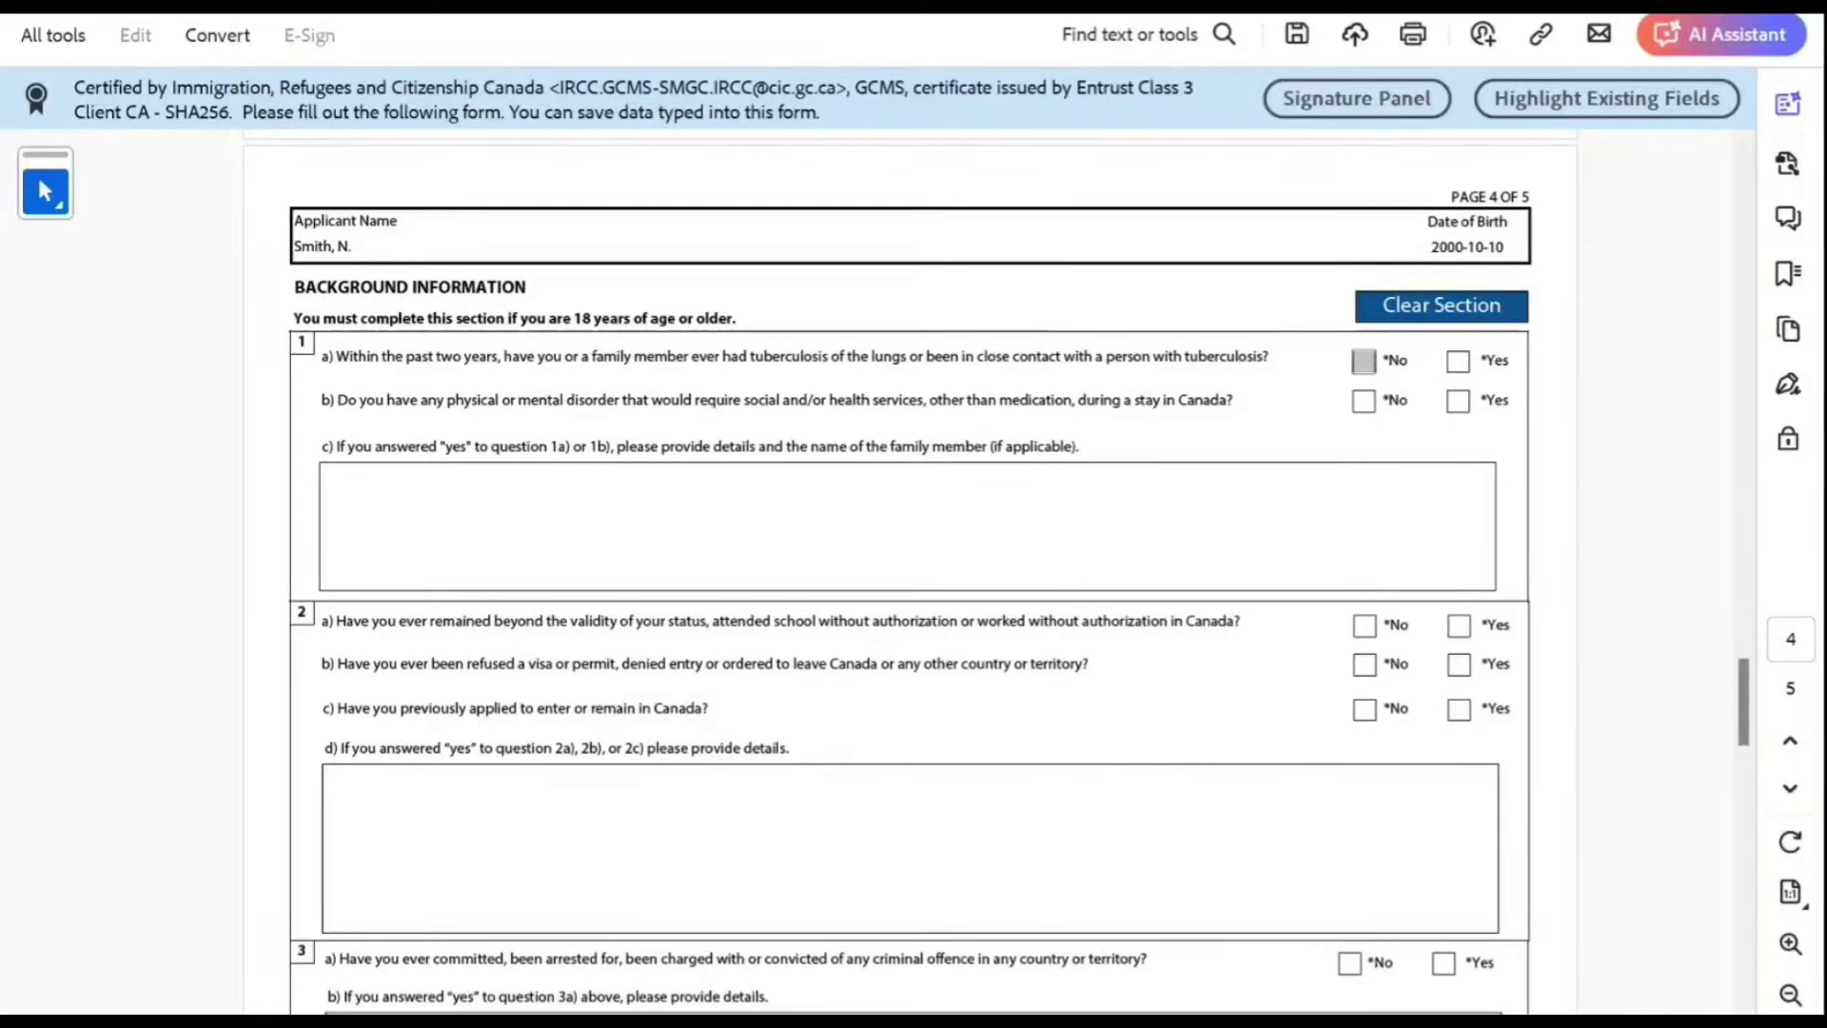
{"action": "left_click", "coordinate": [1363, 400]}
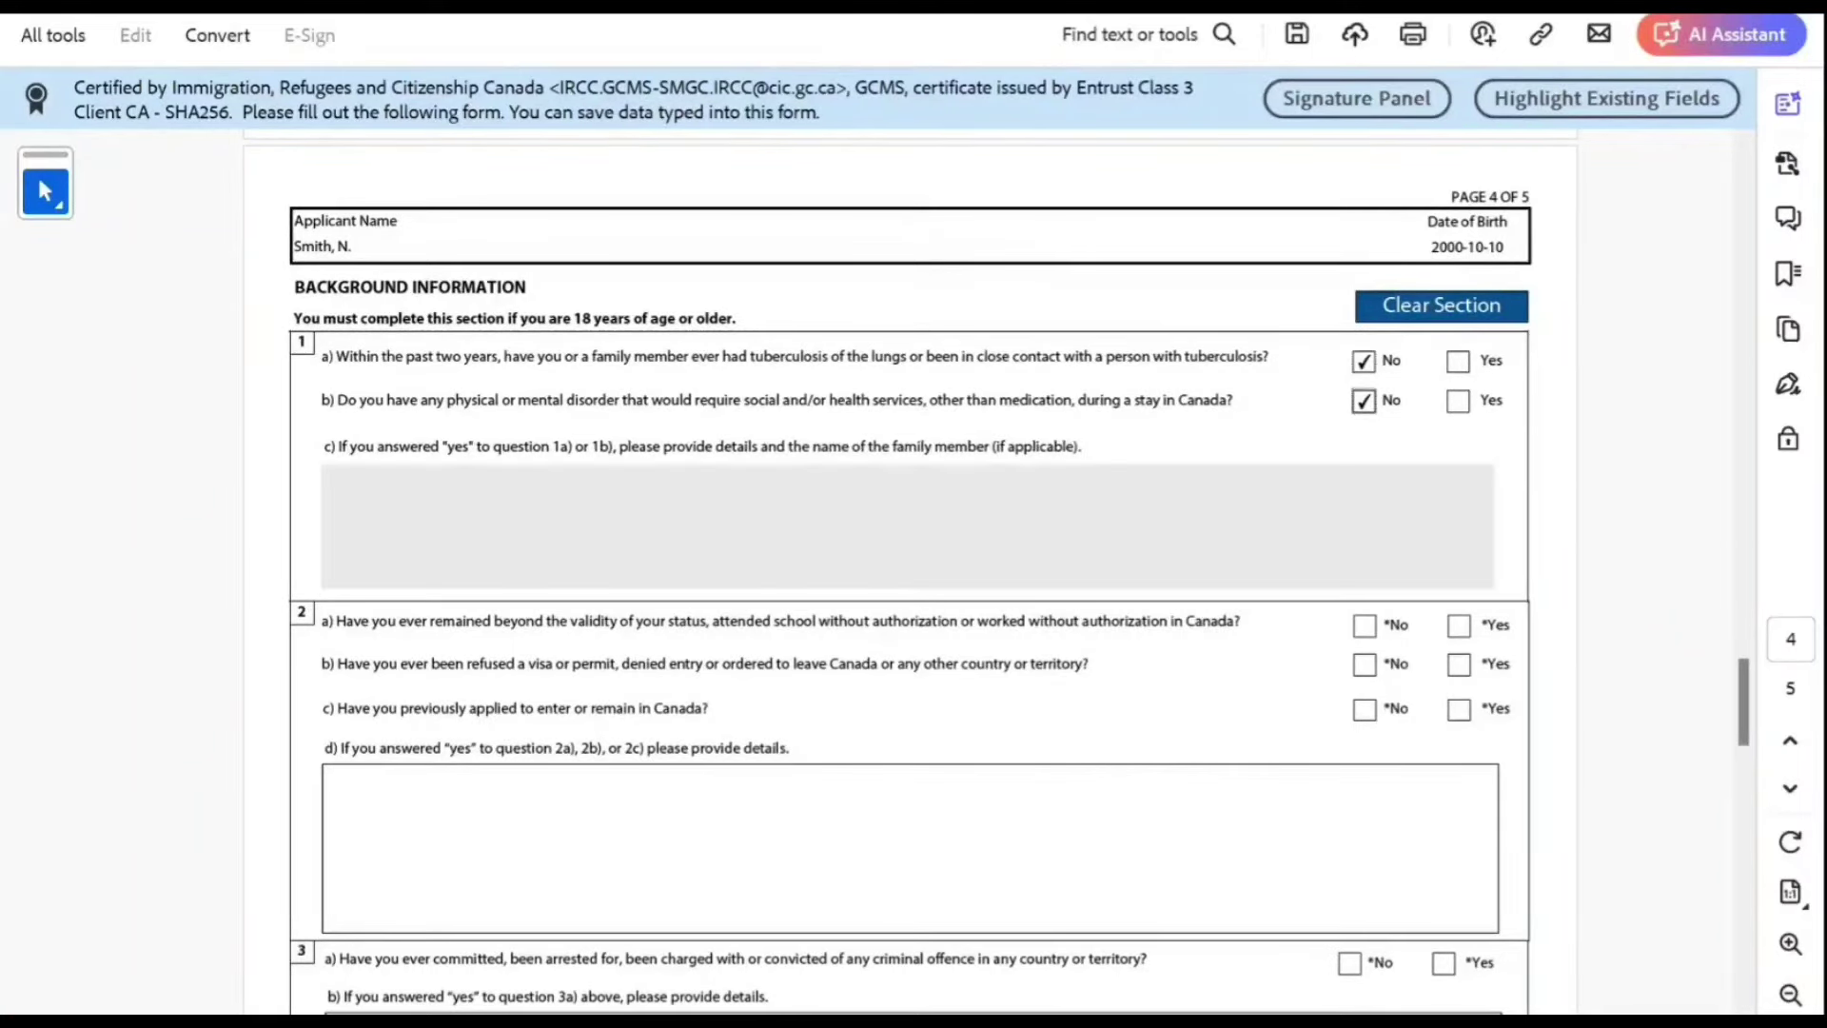
{"action": "left_click", "coordinate": [1364, 625]}
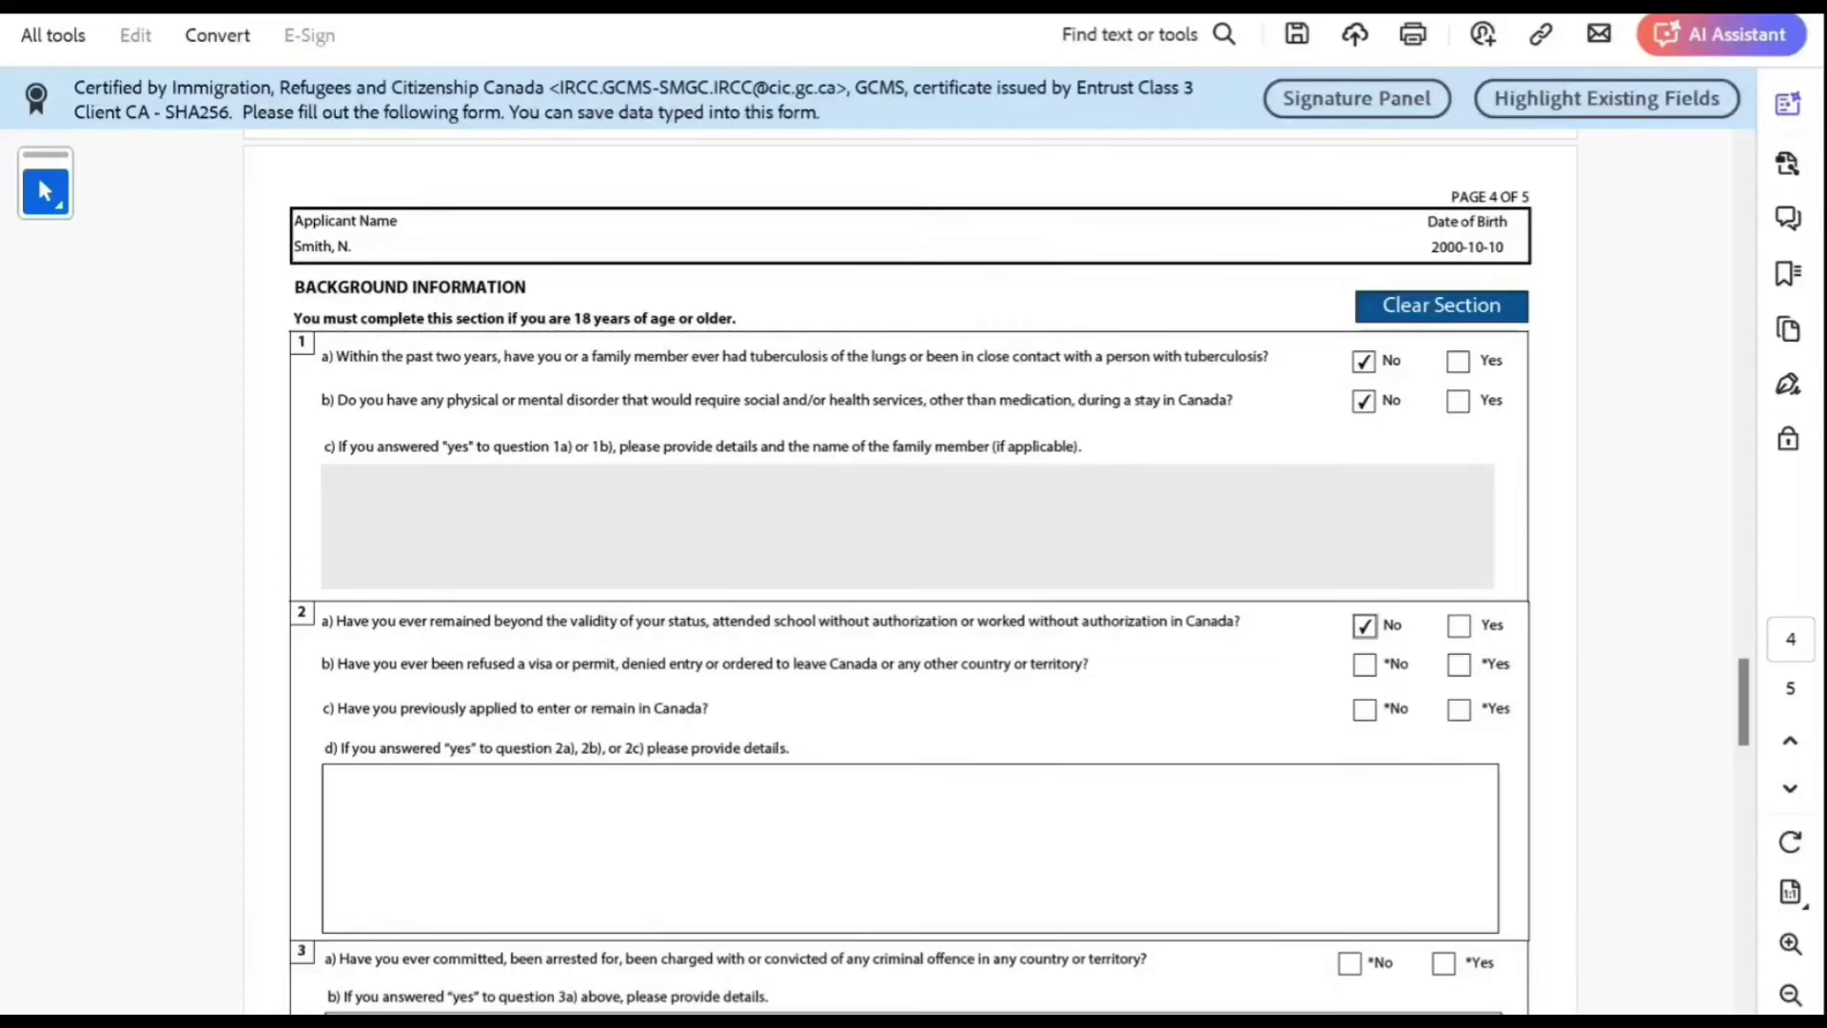
{"action": "left_click", "coordinate": [1363, 664]}
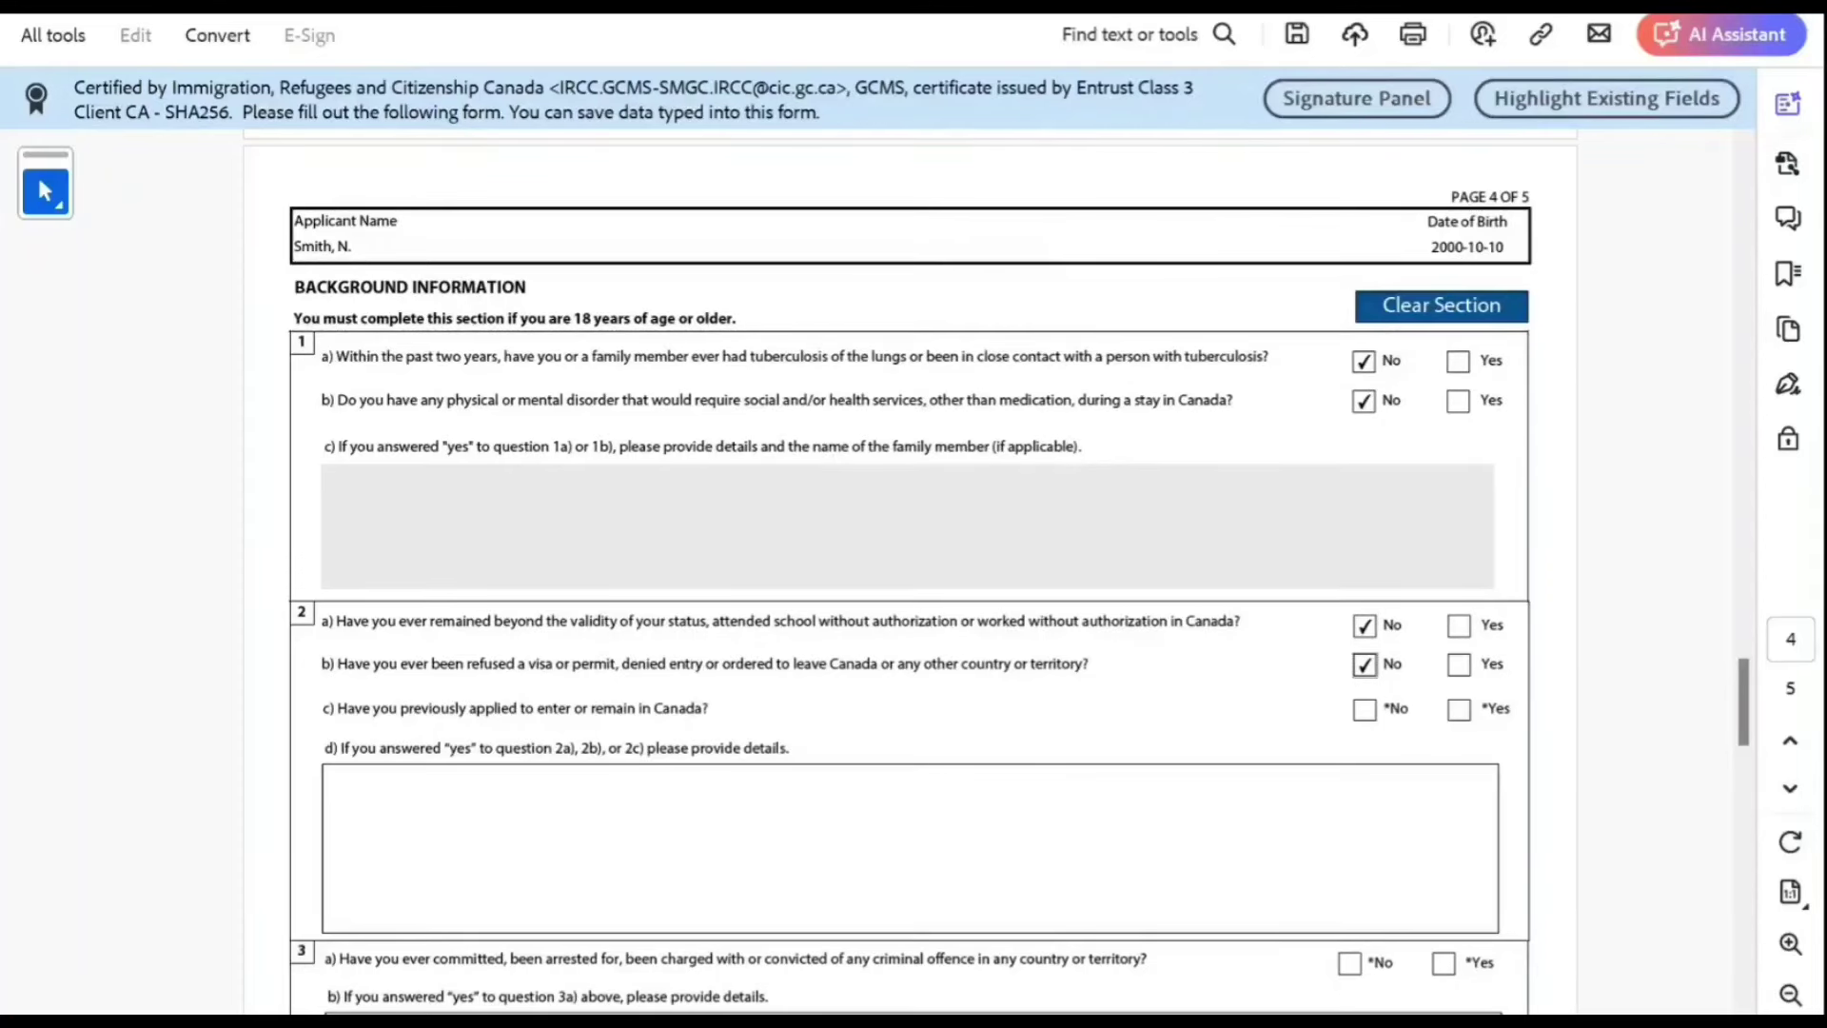
{"action": "left_click", "coordinate": [1364, 709]}
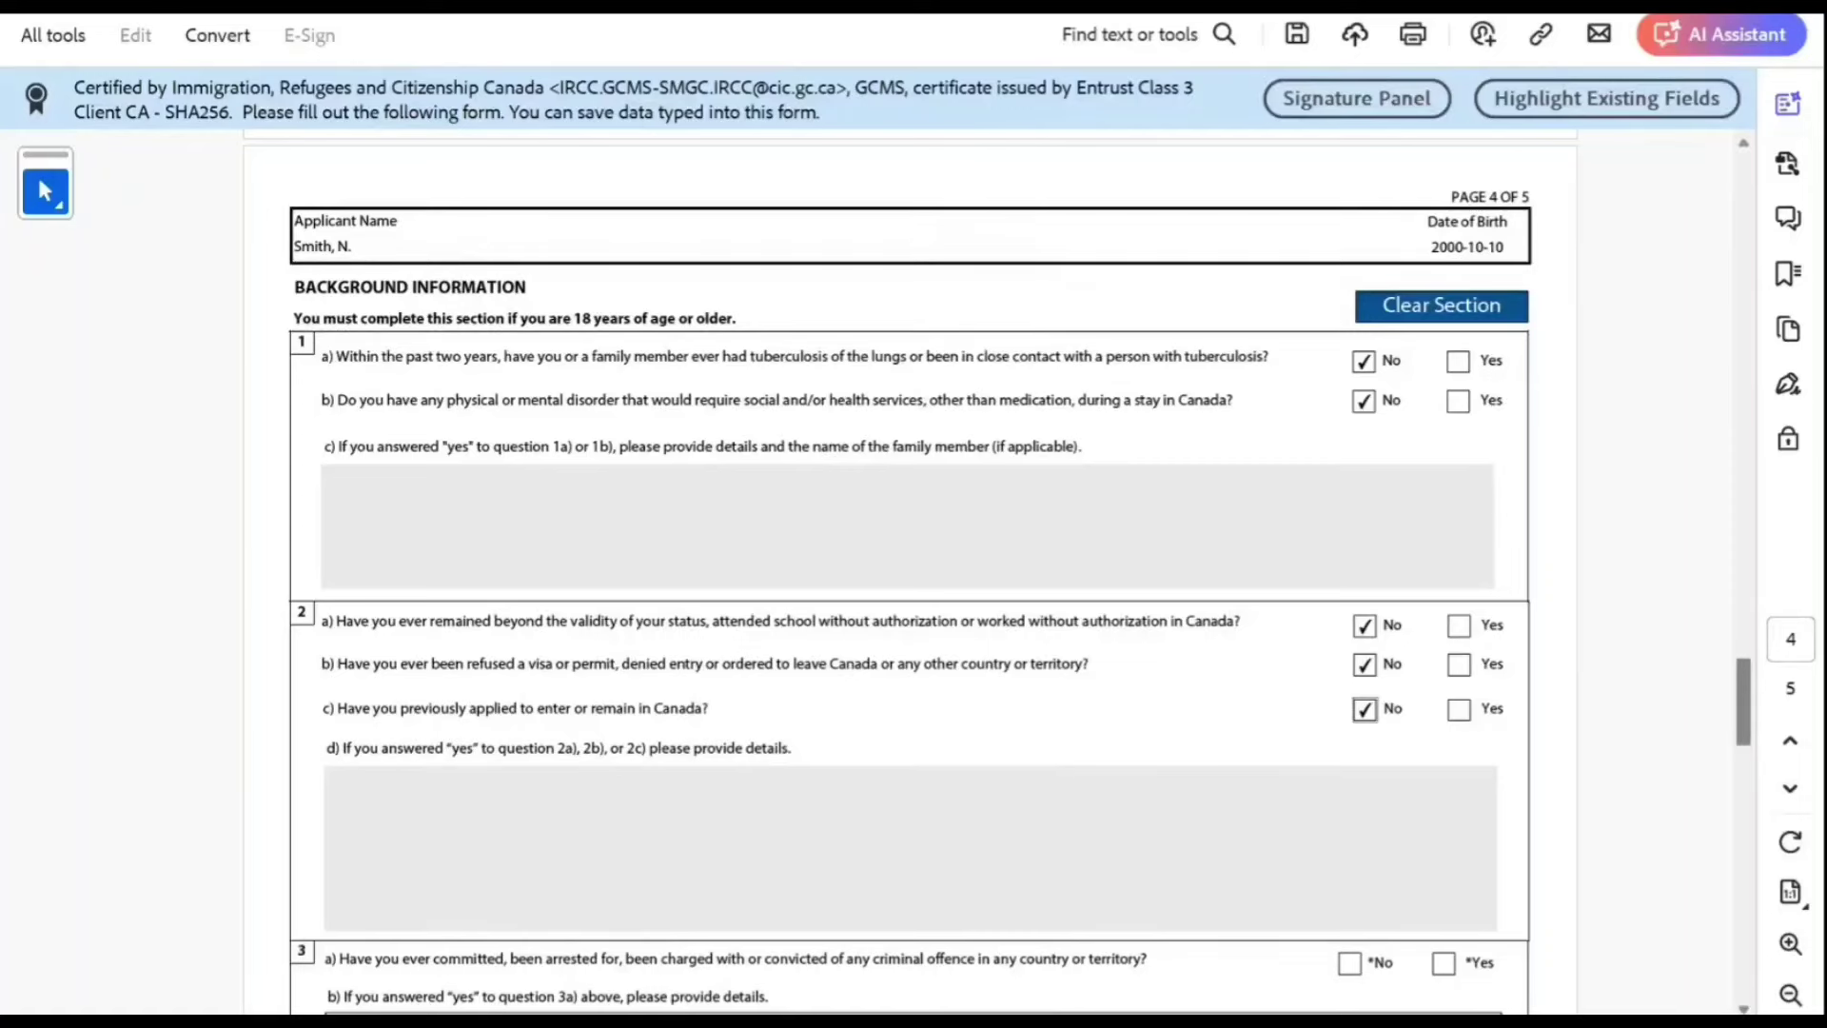
Step: Answer No to questions 3a, 4a, 5 and 6 on crimes, military service, violent groups, ill treatment
{"action": "scroll", "coordinate": [908, 571], "scroll_direction": "down", "scroll_amount": 8}
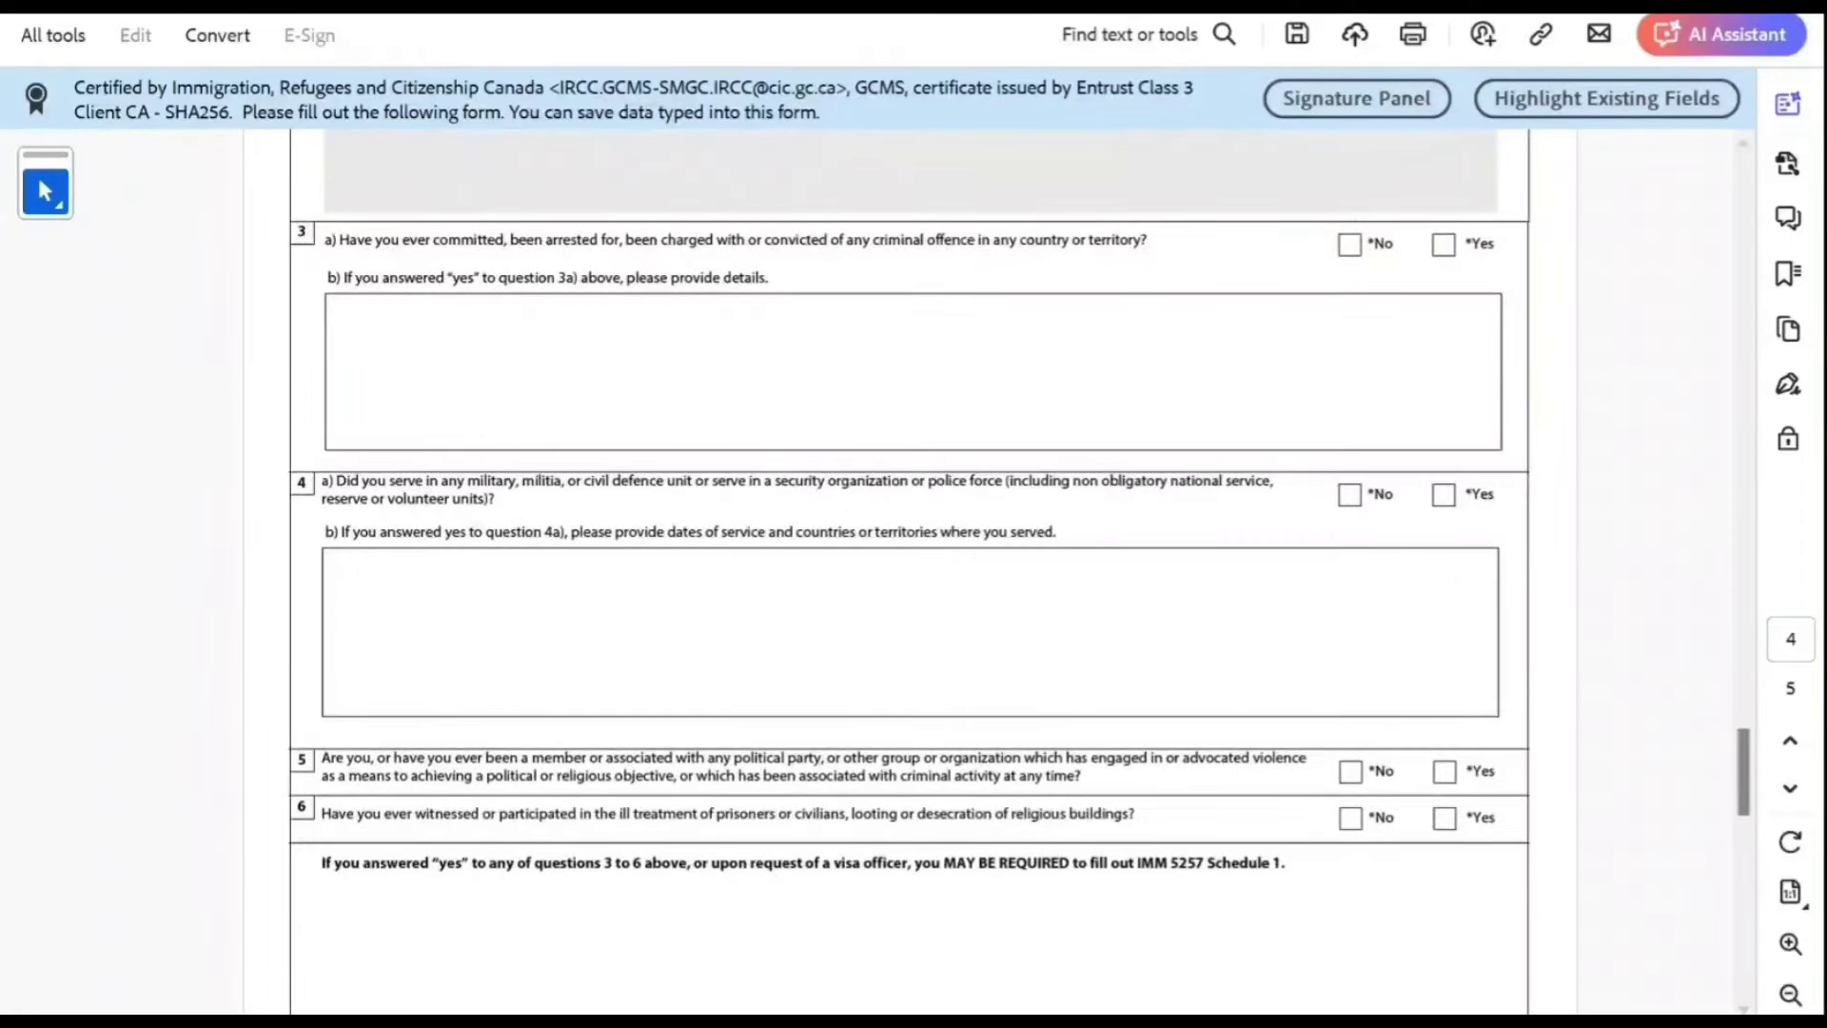
{"action": "left_click", "coordinate": [1349, 244]}
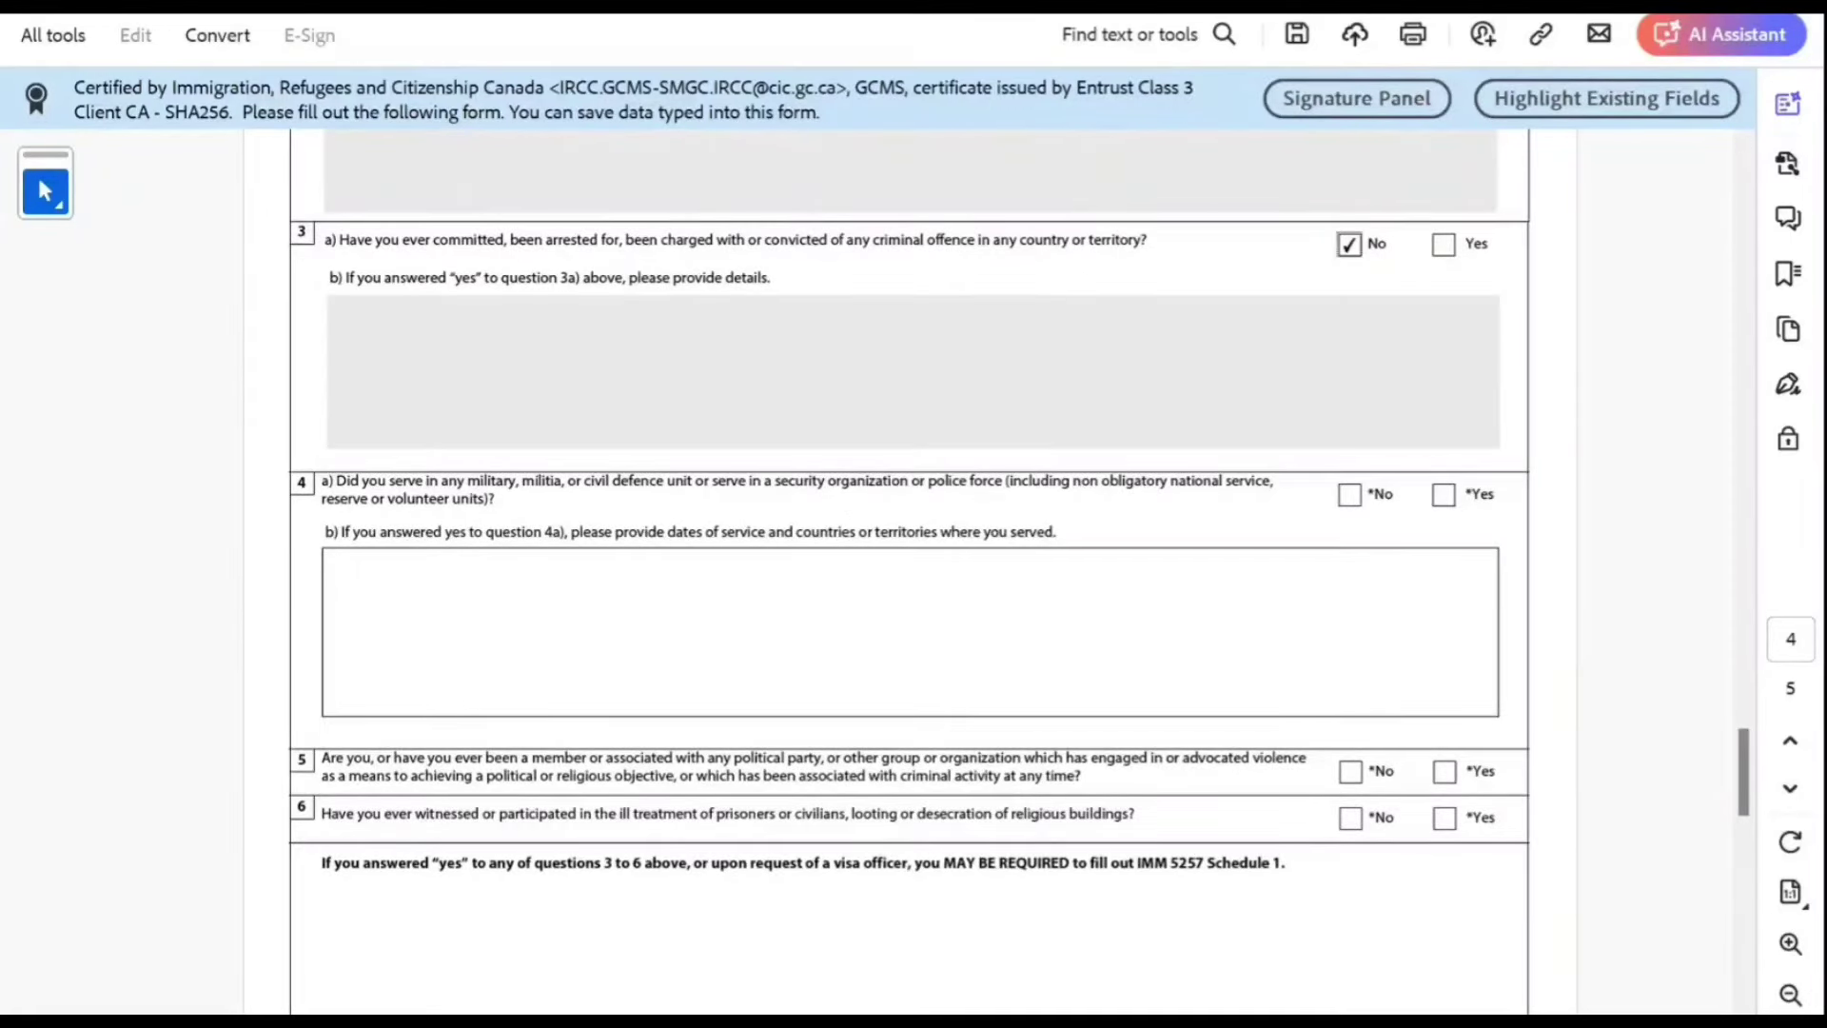
{"action": "left_click", "coordinate": [1349, 494]}
{"action": "left_click", "coordinate": [1351, 772]}
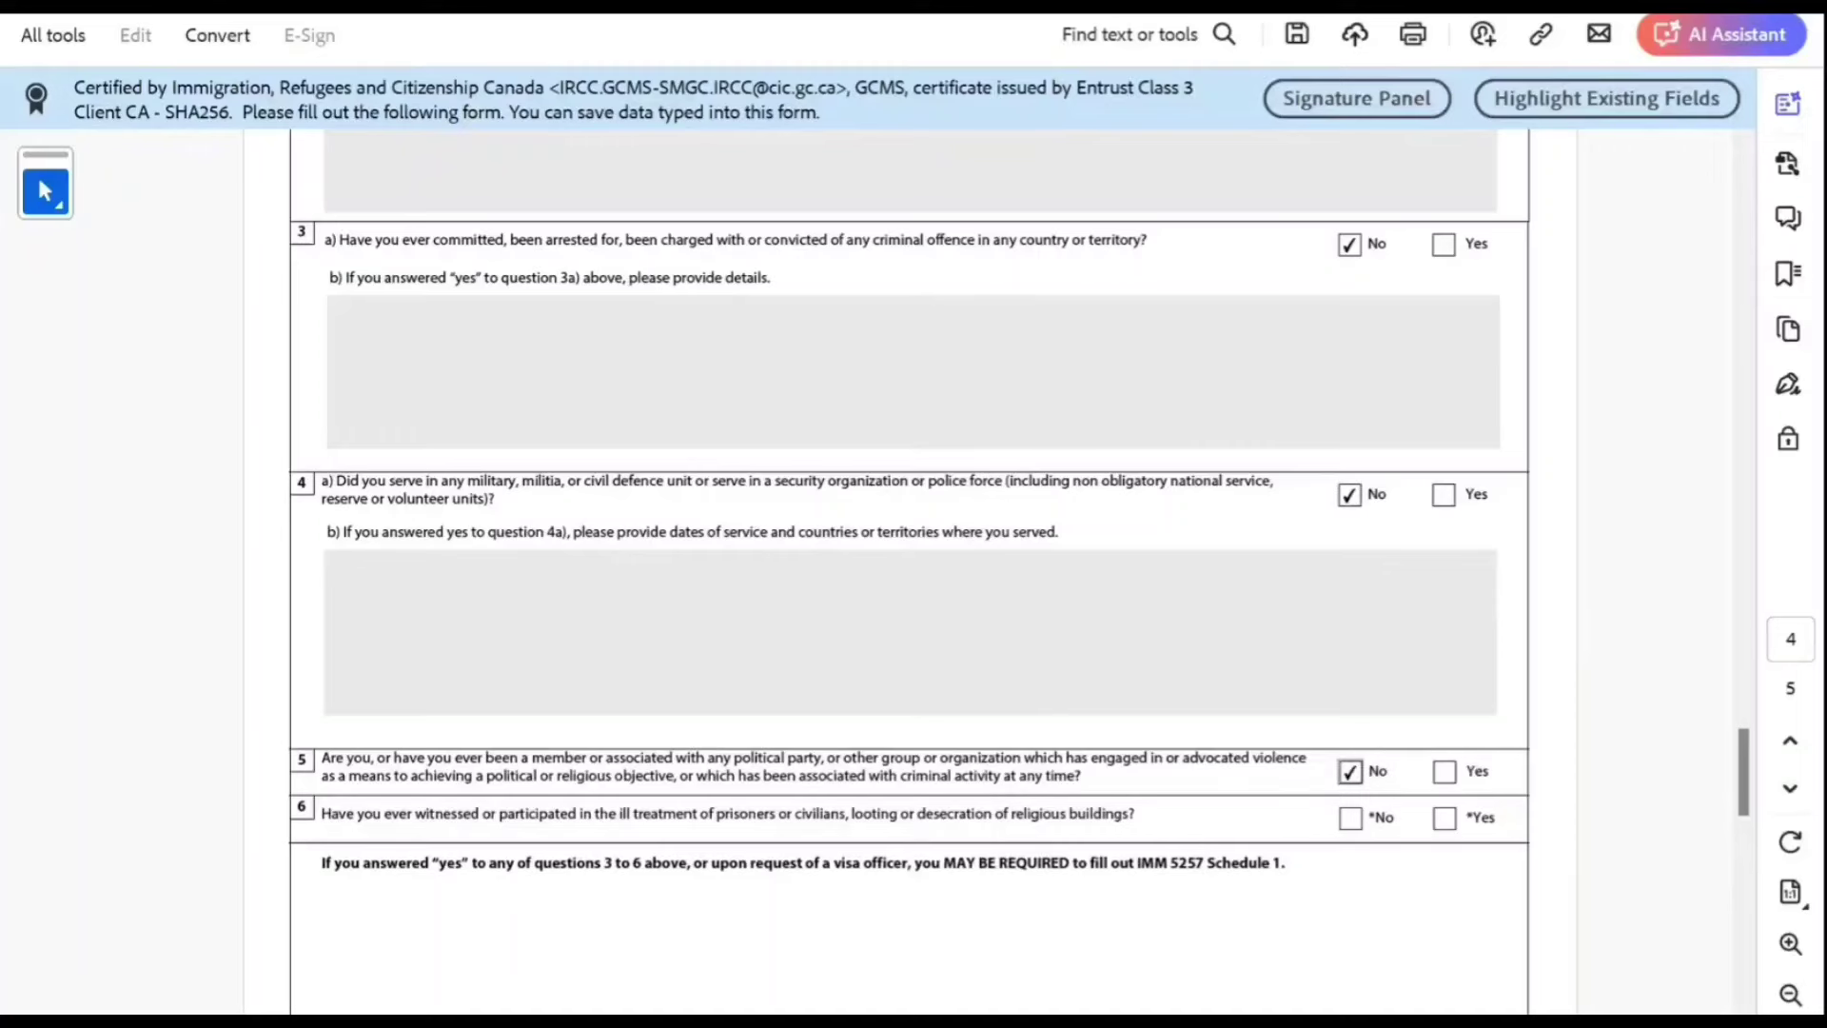
{"action": "left_click", "coordinate": [1350, 819]}
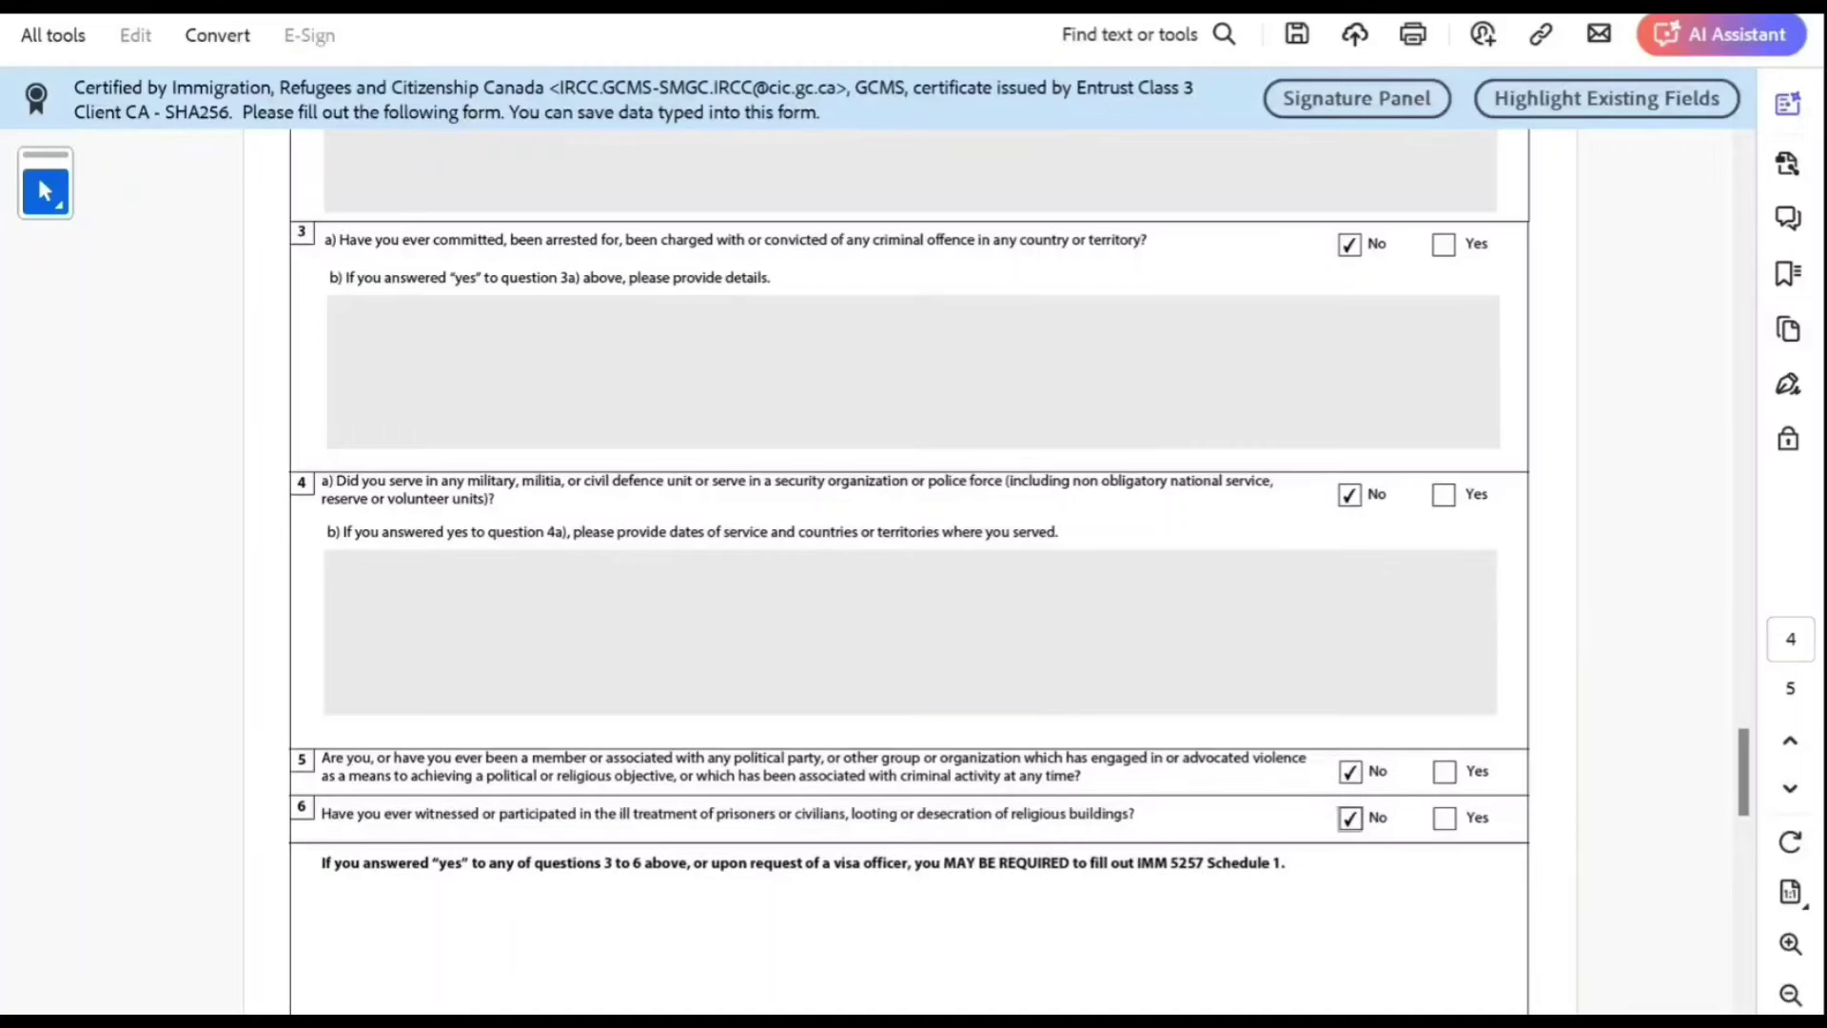